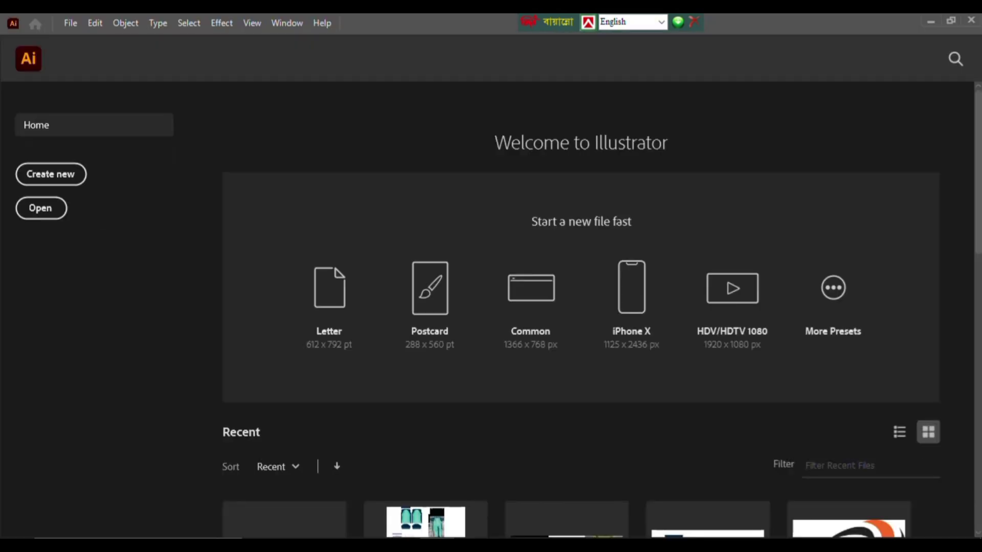
Create a new 64 x 64 in document with CMYK color mode
left_click(51, 174)
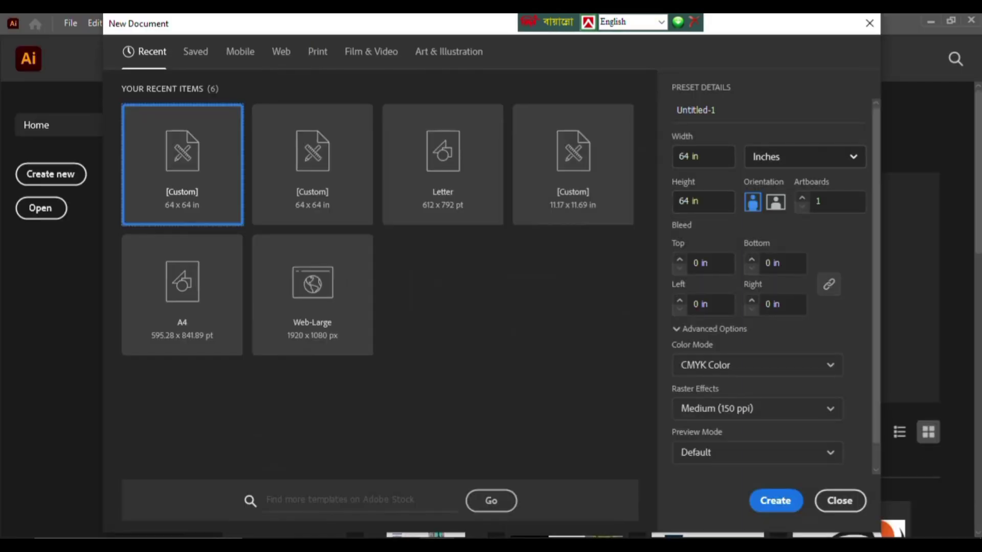
key("Escape")
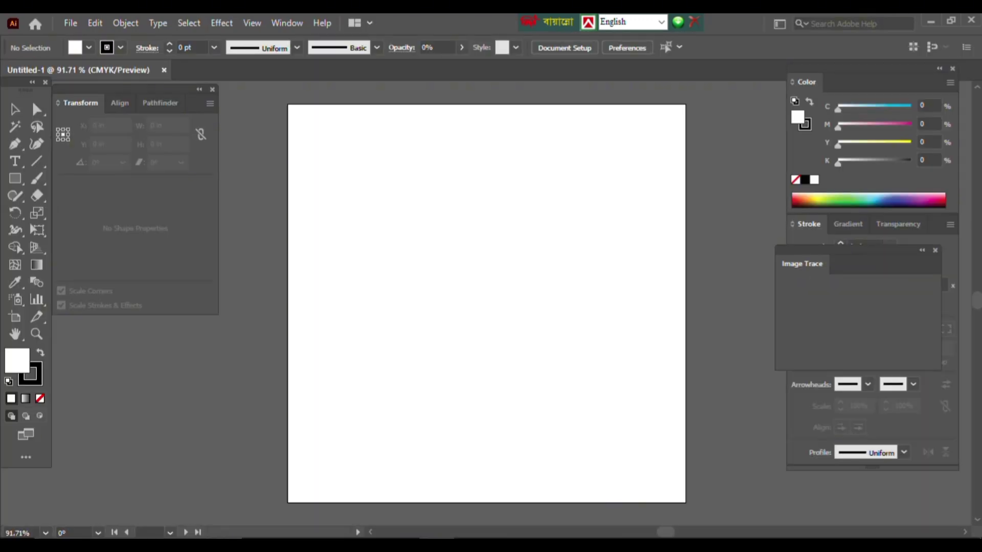
Draw a 22 x 31 in white rectangle and move it clear of the artboard, above its upper-left corner
left_click_drag(409, 154, 608, 463)
left_click(15, 178)
left_click(491, 271)
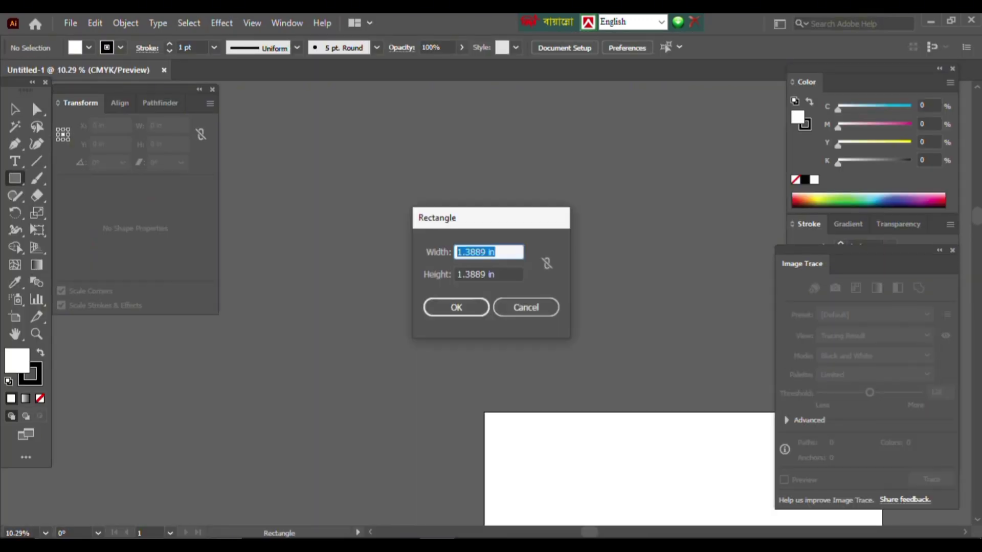
type("31")
key("Return")
key("v")
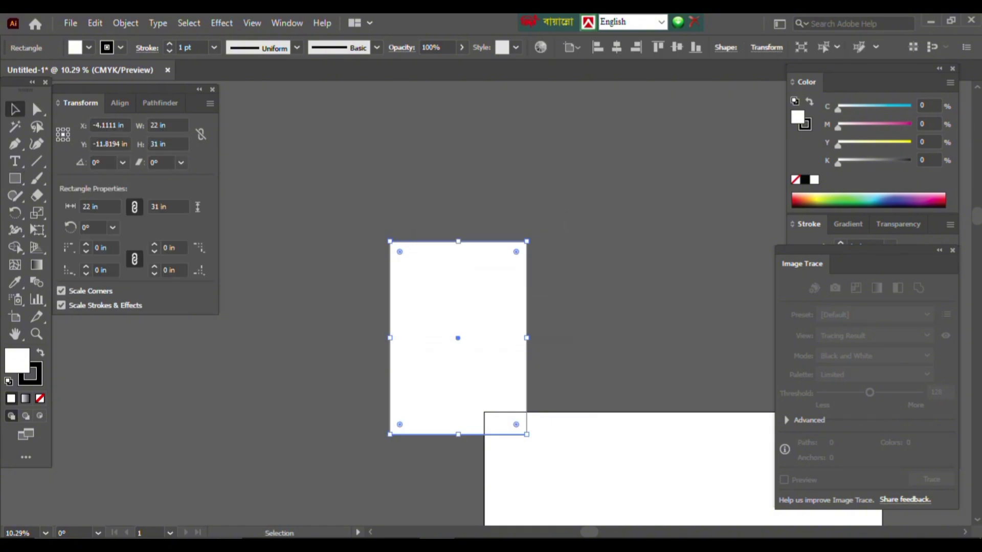
left_click_drag(505, 298, 418, 215)
scroll(418, 216, "up", 2)
key("ctrl+shift+a")
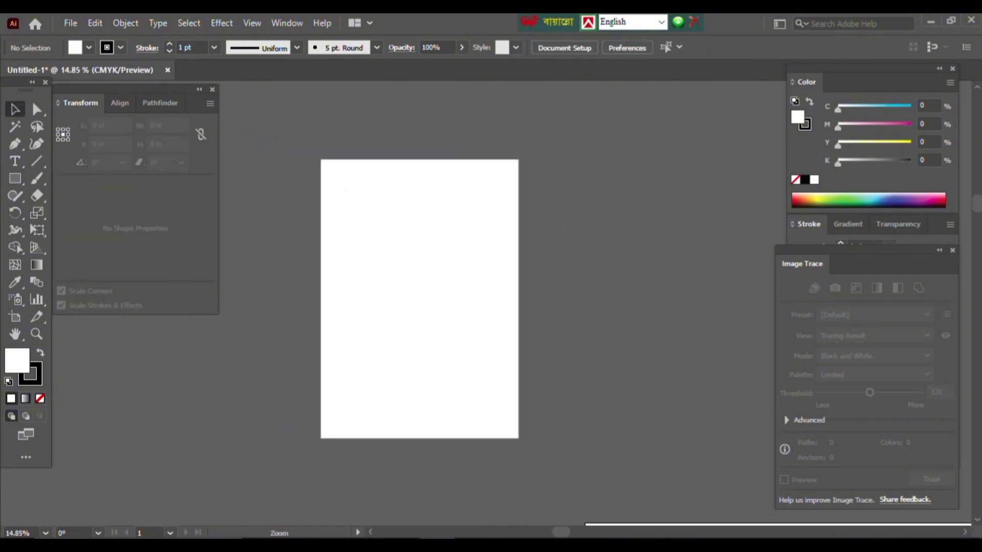
Draw a 5 x 7 in rectangle to the right of the large rectangle and fill it with 61% black gray
scroll(404, 307, "up", 2)
scroll(404, 307, "up", 2)
key("m")
left_click(579, 268)
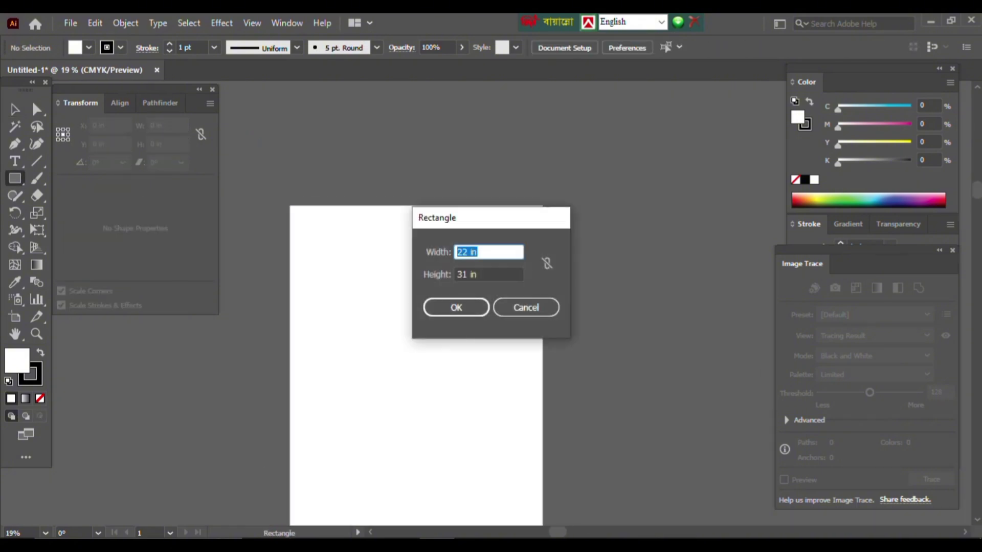
type("5")
key("Tab")
type("7")
key("Return")
key("v")
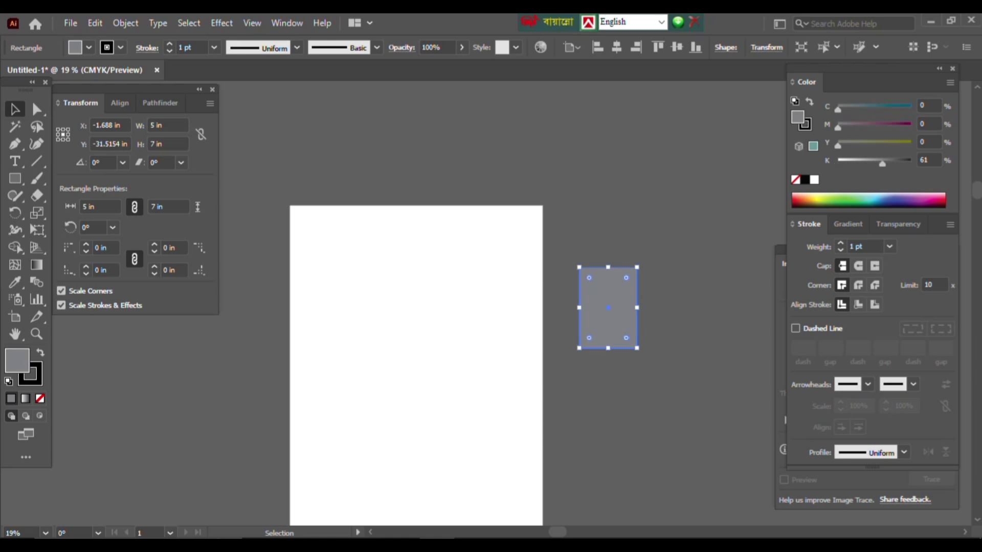
Center the gray rectangle horizontally on the large white rectangle and align their top edges, with the white one as key object
key("ctrl+a")
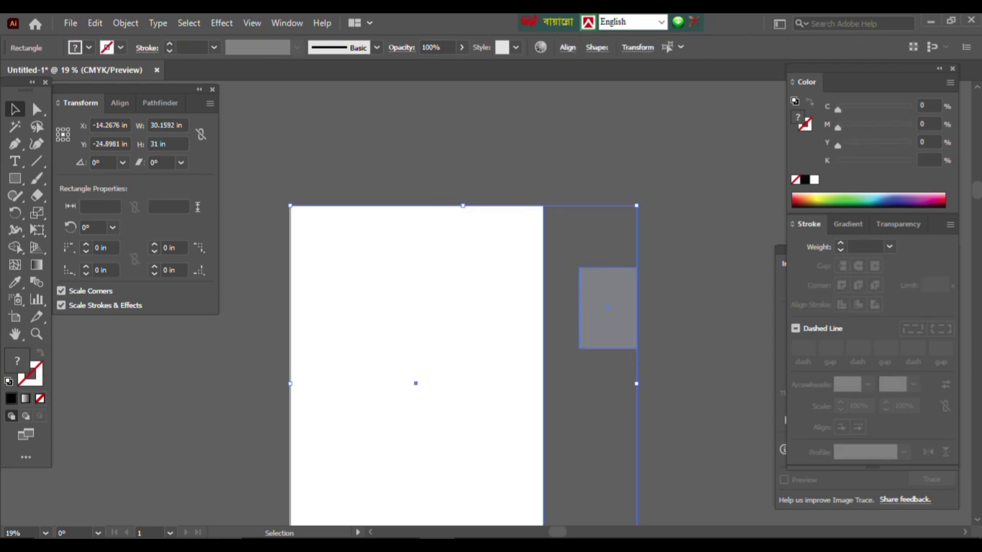
left_click(121, 102)
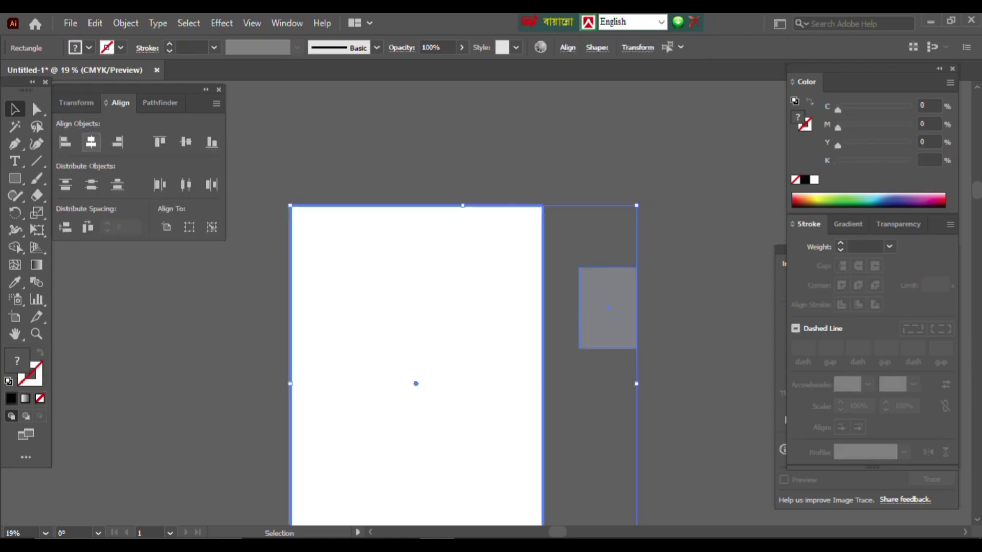
left_click(91, 142)
left_click(159, 142)
key("ctrl+shift+a")
left_click_drag(416, 383, 377, 343)
scroll(376, 344, "up", 3)
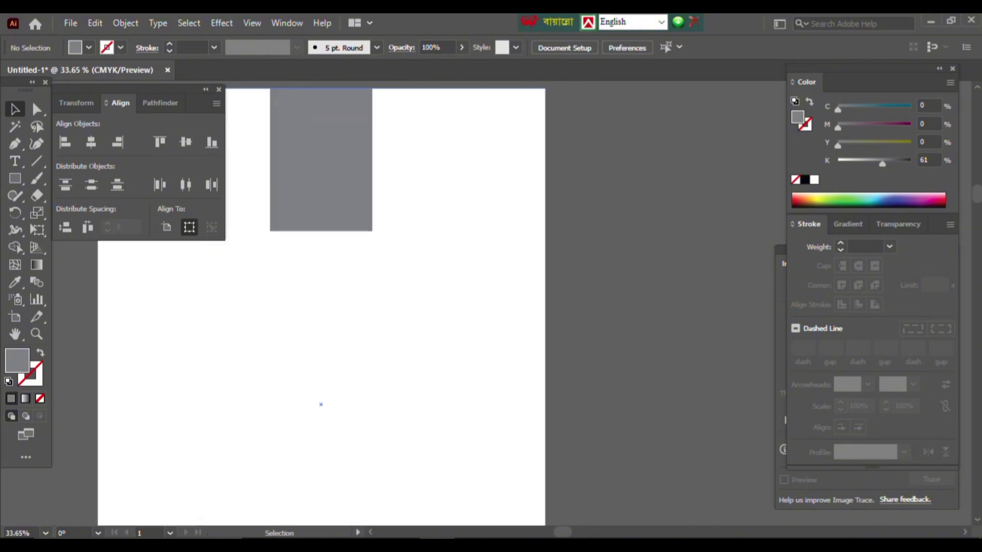
scroll(320, 401, "down", 5)
scroll(320, 402, "up", 4)
left_click(212, 226)
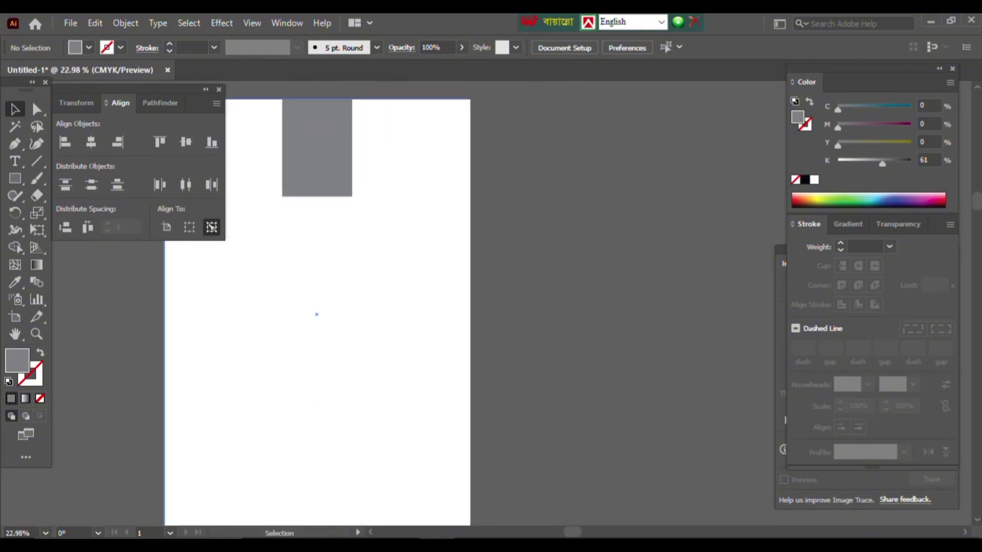
Switch to Chrome, open a new tab and accept the ad privacy notice
key("alt+Tab")
key("ctrl+t")
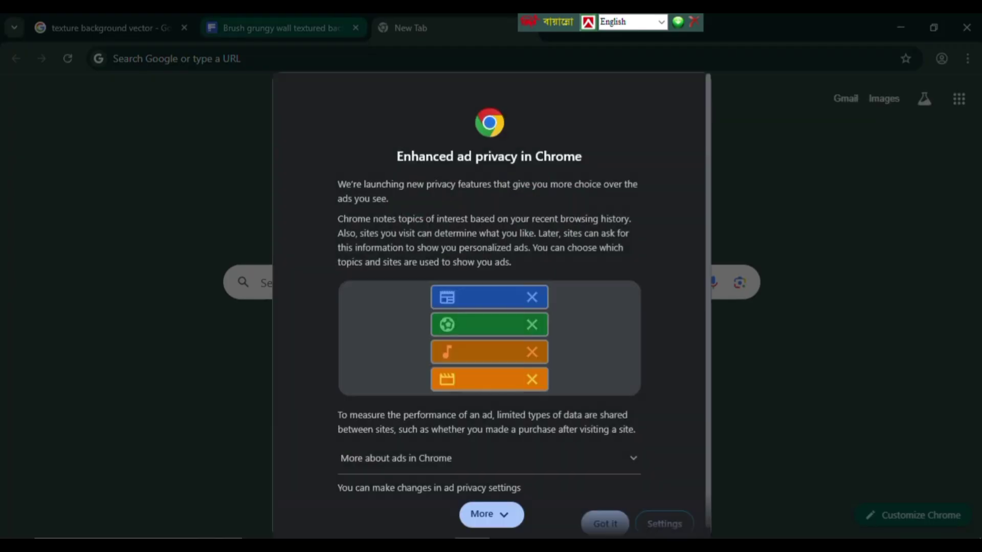
left_click(491, 513)
left_click(607, 515)
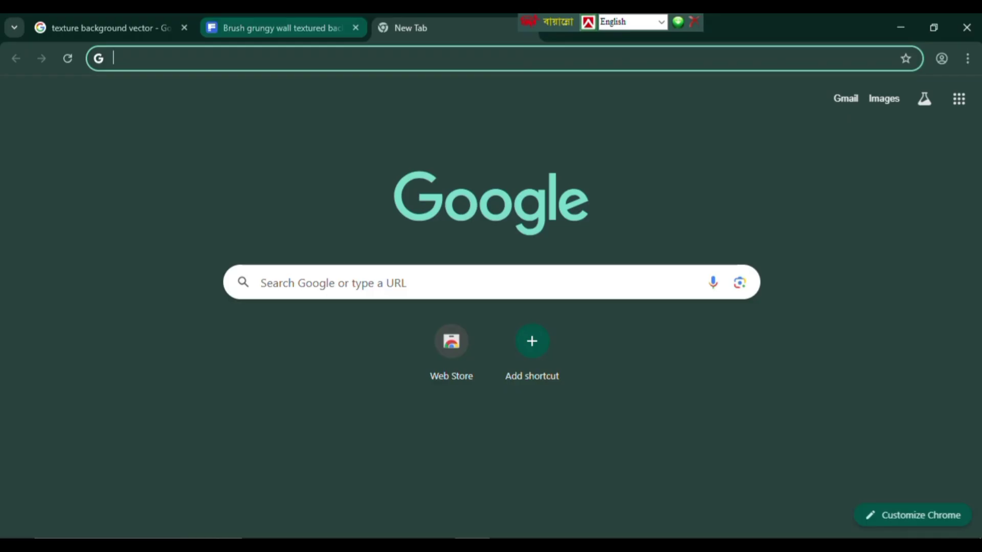
type("logos")
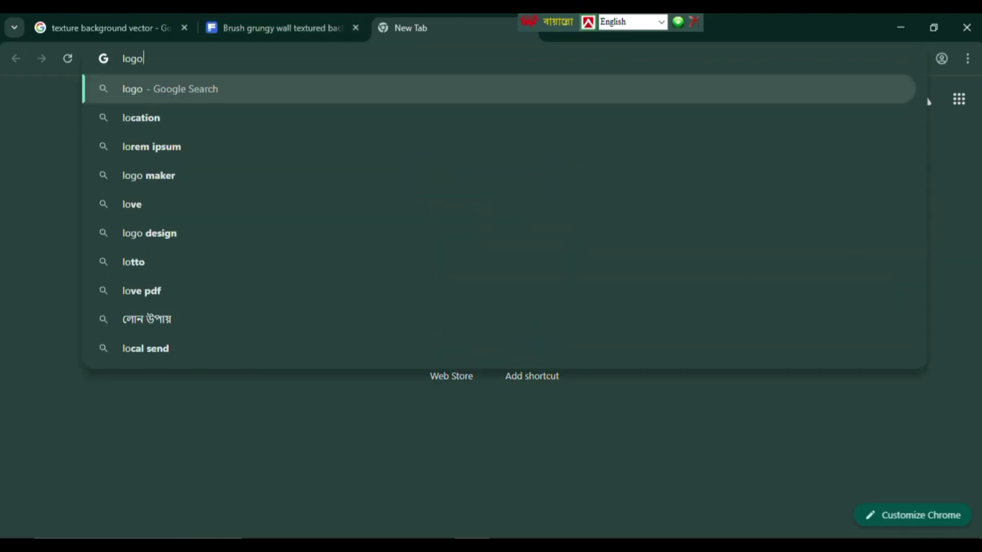
key("BackSpace")
key("BackSpace")
key("BackSpace")
key("BackSpace")
key("BackSpace")
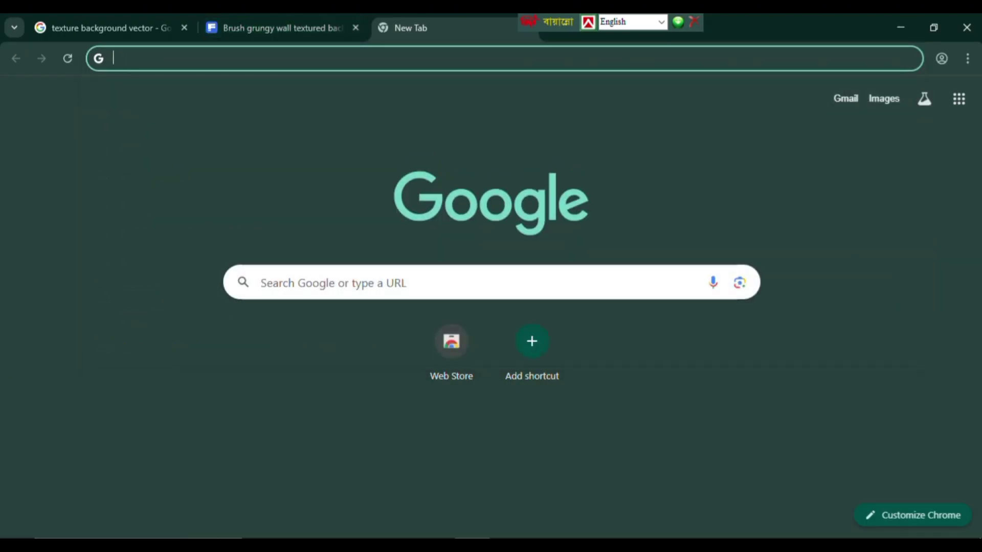
Search Google for "football icon" and show the image results
type("football icon")
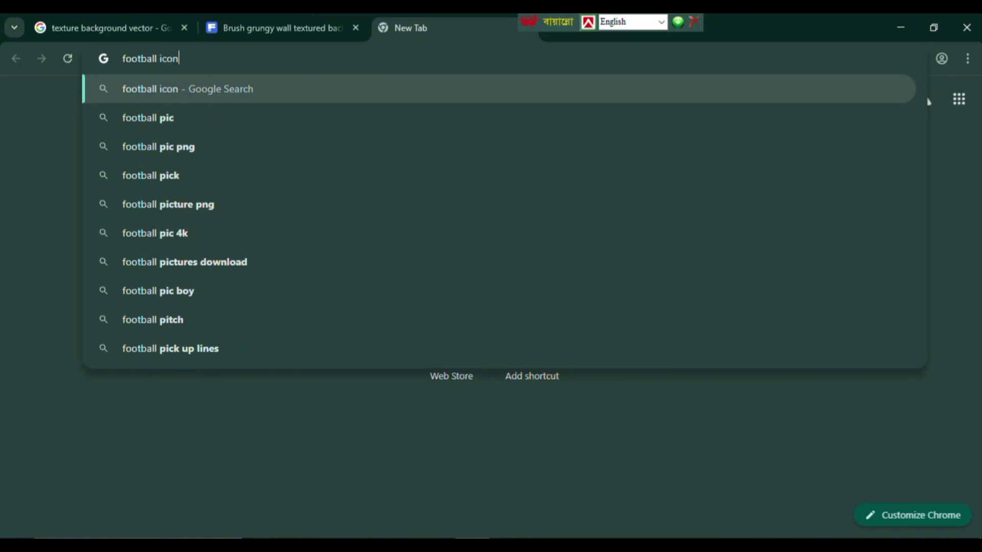
key("Return")
left_click(198, 156)
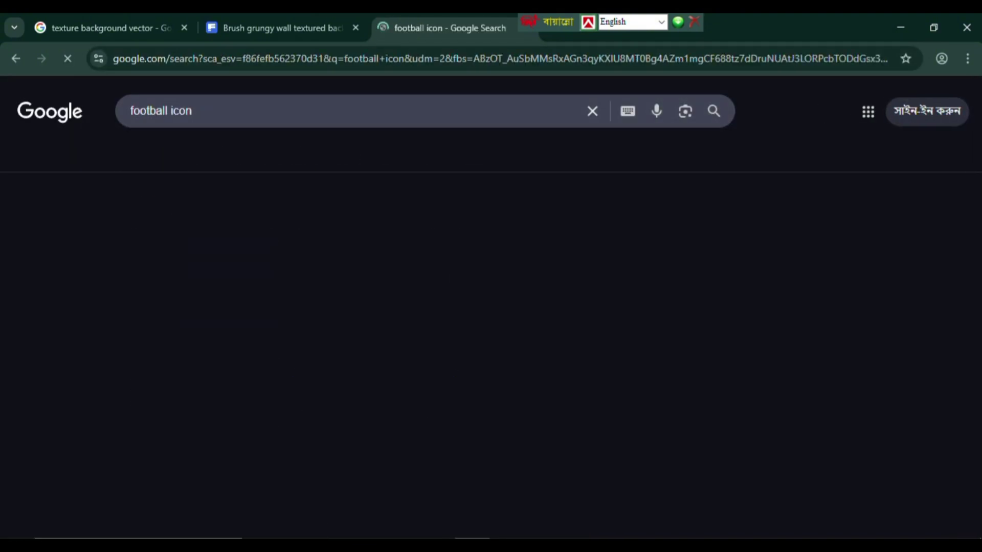
Browse the football icon images for a suitable ball graphic, previewing the orange vintage ball and its related images
scroll(345, 232, "down", 3)
scroll(344, 231, "down", 10)
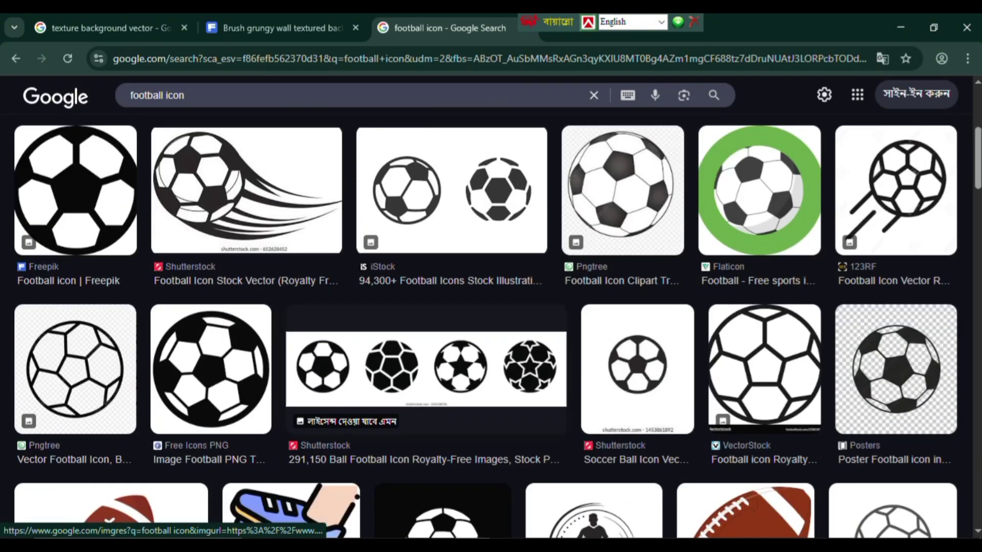
scroll(491, 325, "down", 9)
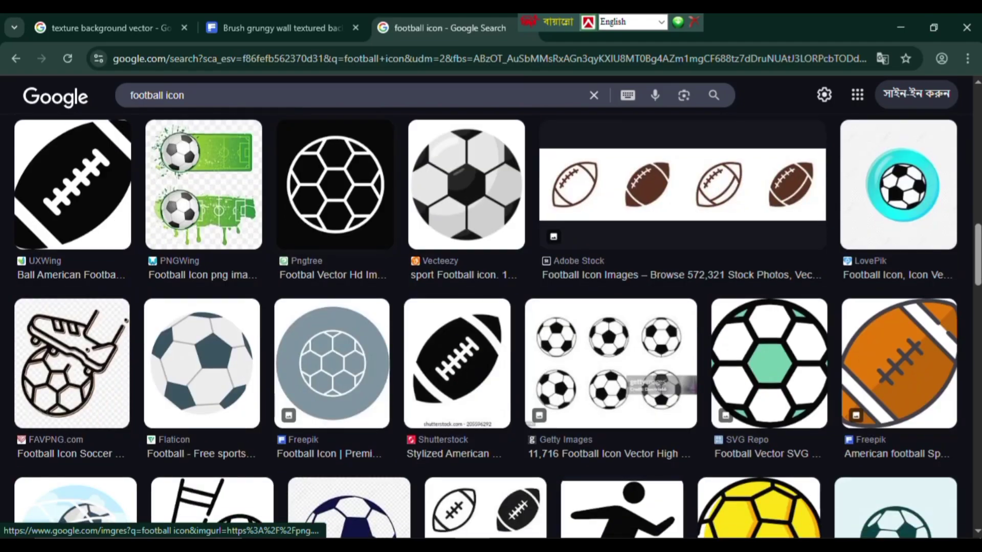
scroll(491, 326, "down", 10)
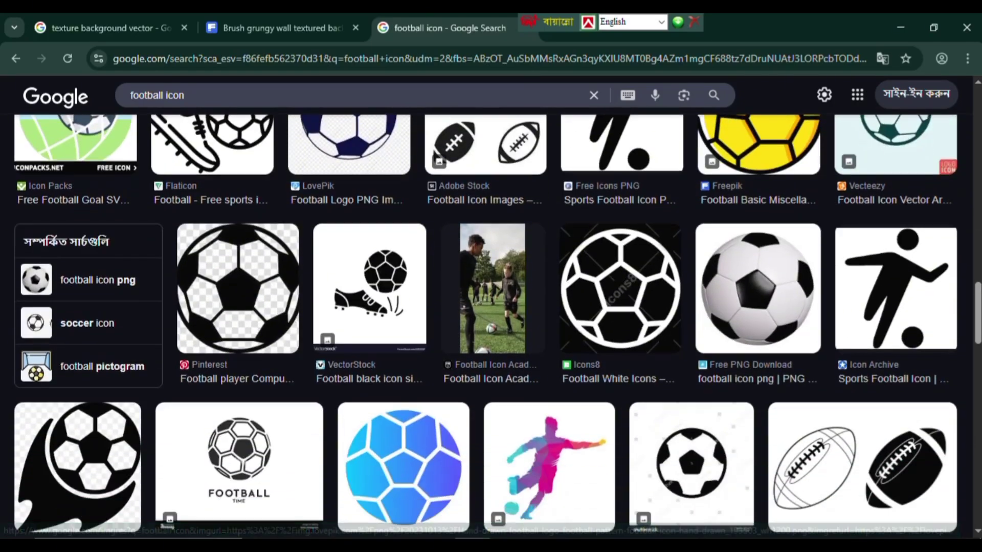
scroll(491, 326, "down", 6)
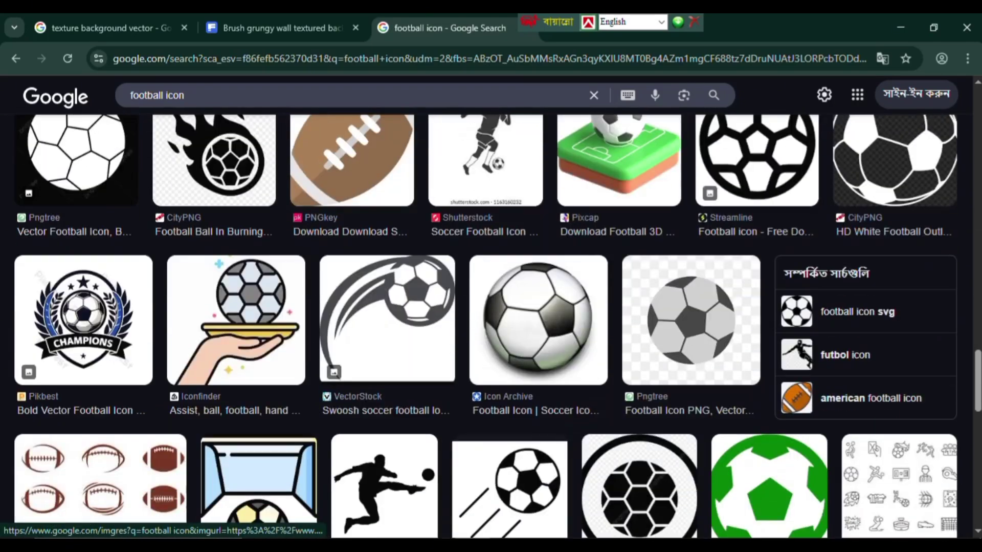
scroll(491, 325, "down", 7)
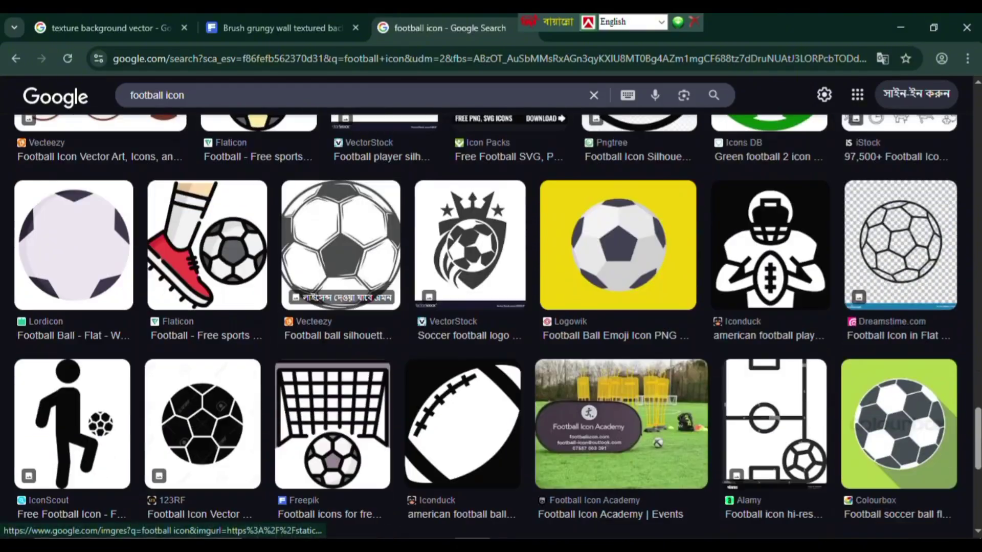
scroll(492, 326, "down", 7)
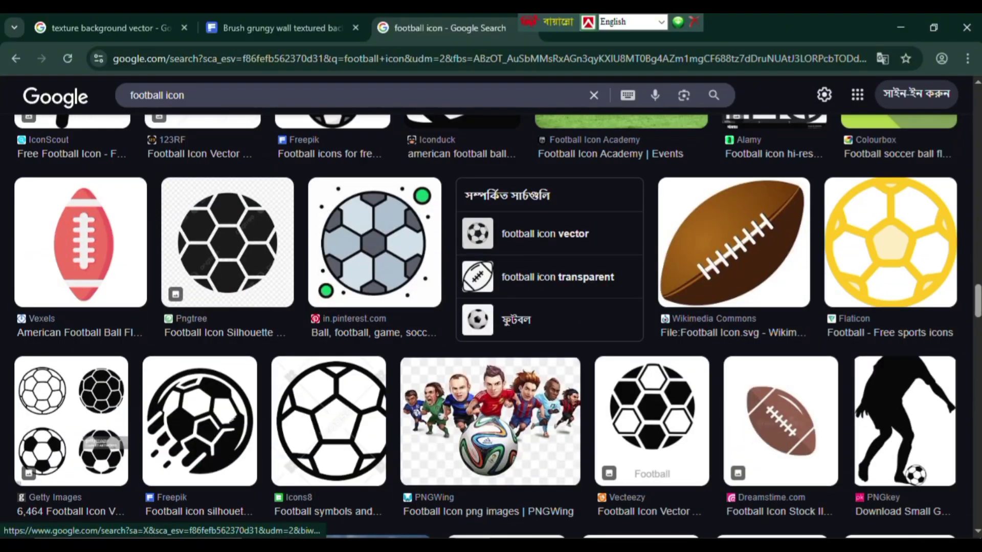
scroll(491, 325, "down", 7)
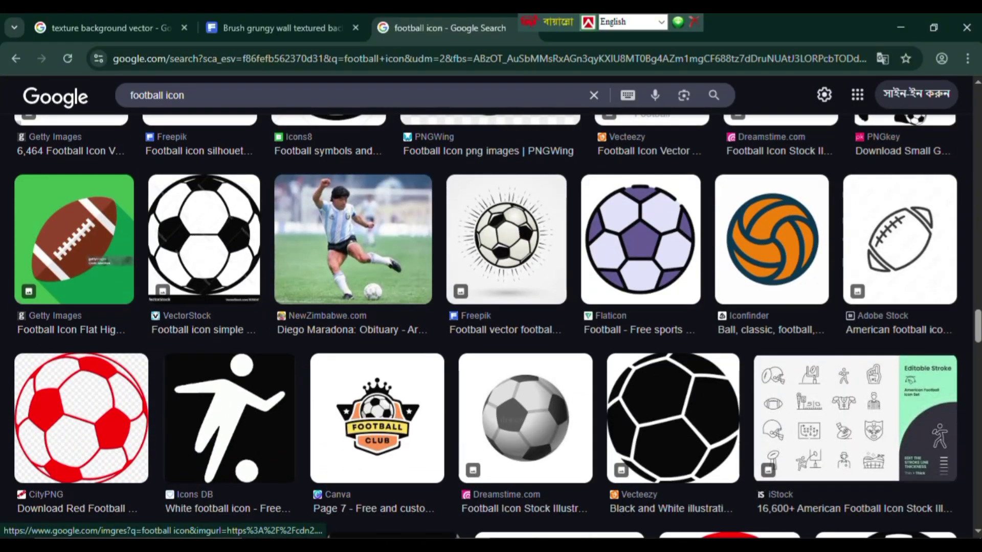
scroll(492, 326, "down", 2)
left_click(778, 169)
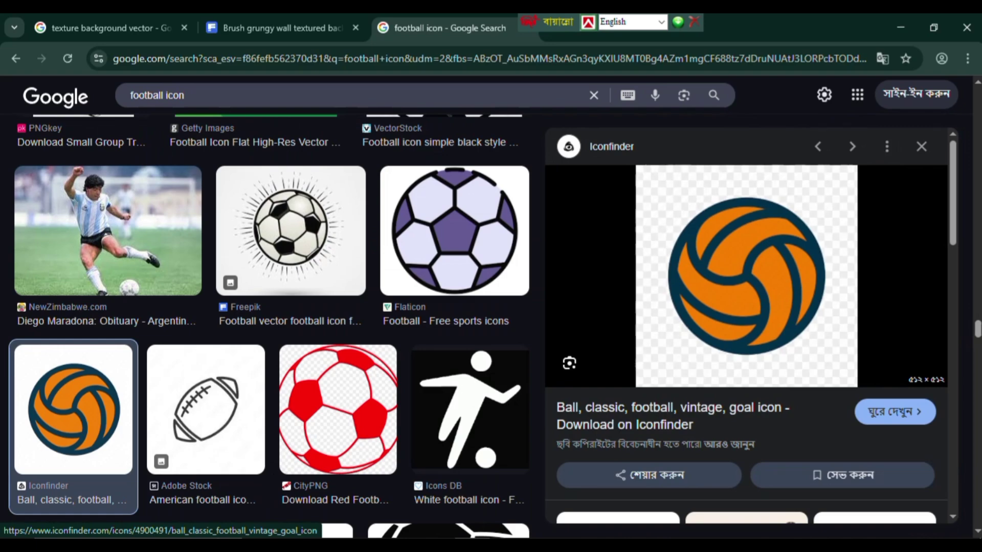
scroll(747, 322, "down", 10)
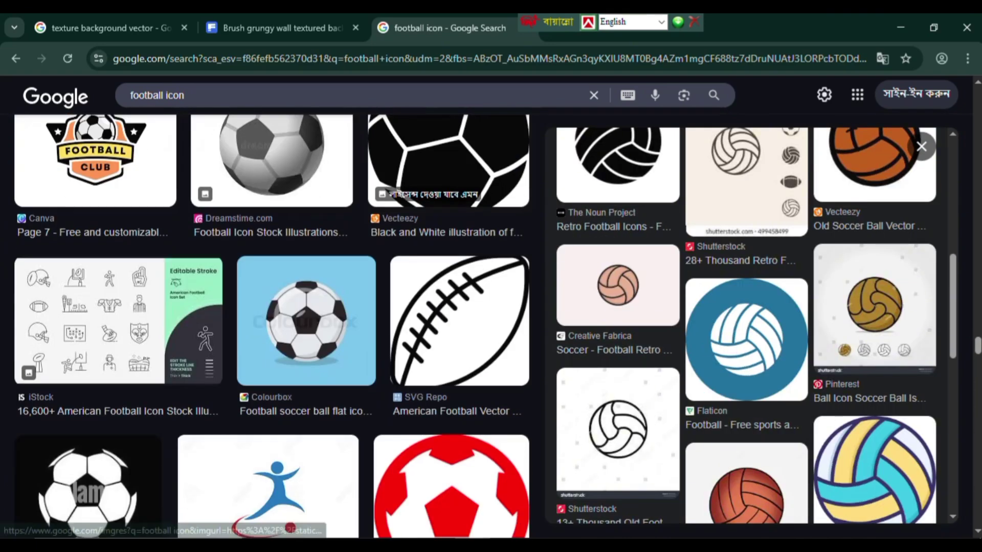
scroll(266, 328, "up", 5)
scroll(266, 327, "down", 12)
Change the image search to "football logo"
left_click(358, 95)
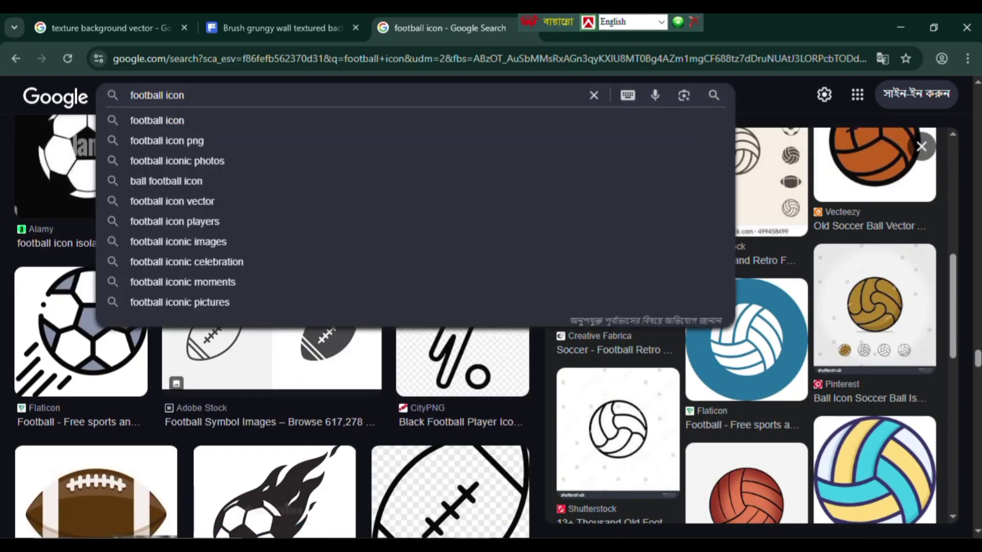
key("BackSpace")
key("BackSpace")
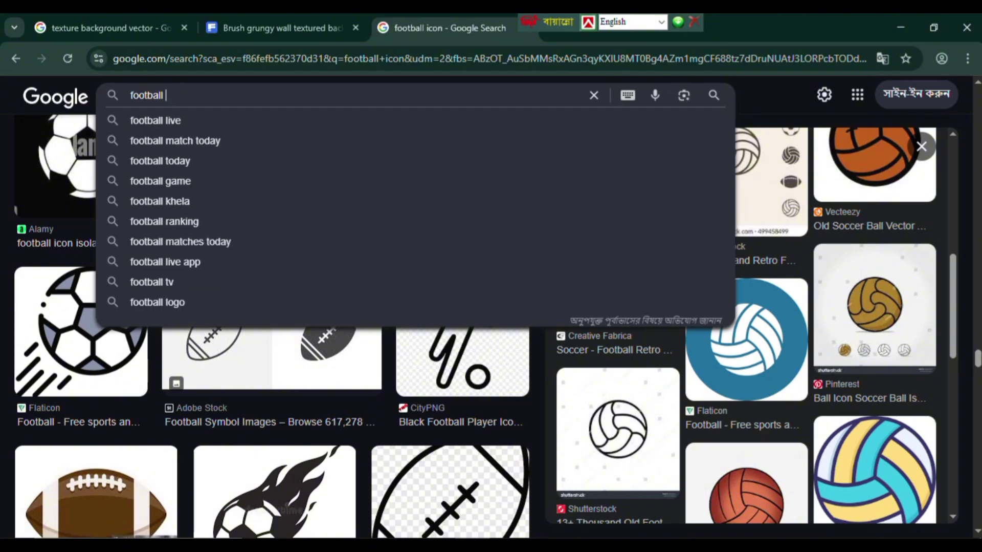
type("logo")
key("Return")
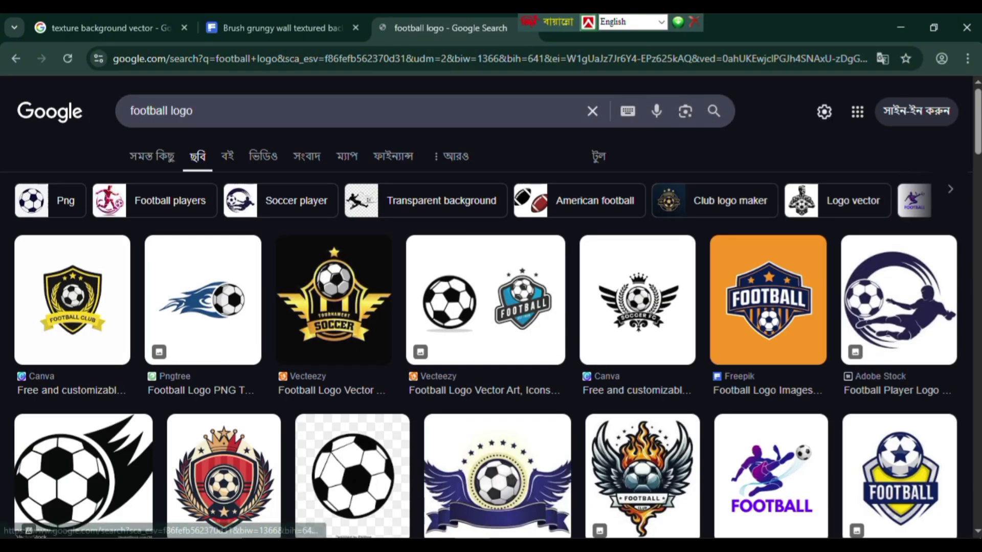
Find the blue and white soccer ball logo from PosterMyWall in the results and copy its image
scroll(491, 327, "down", 8)
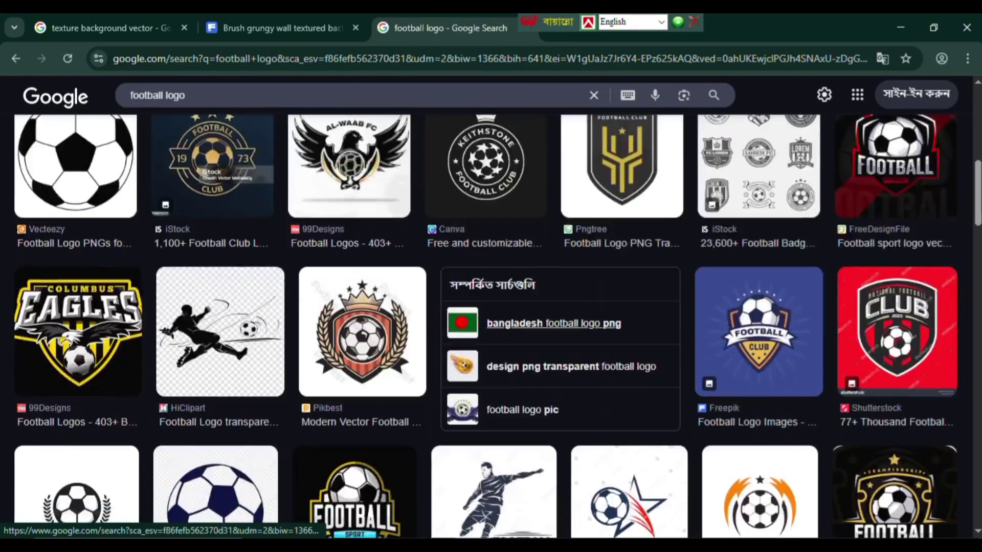
scroll(491, 328, "down", 4)
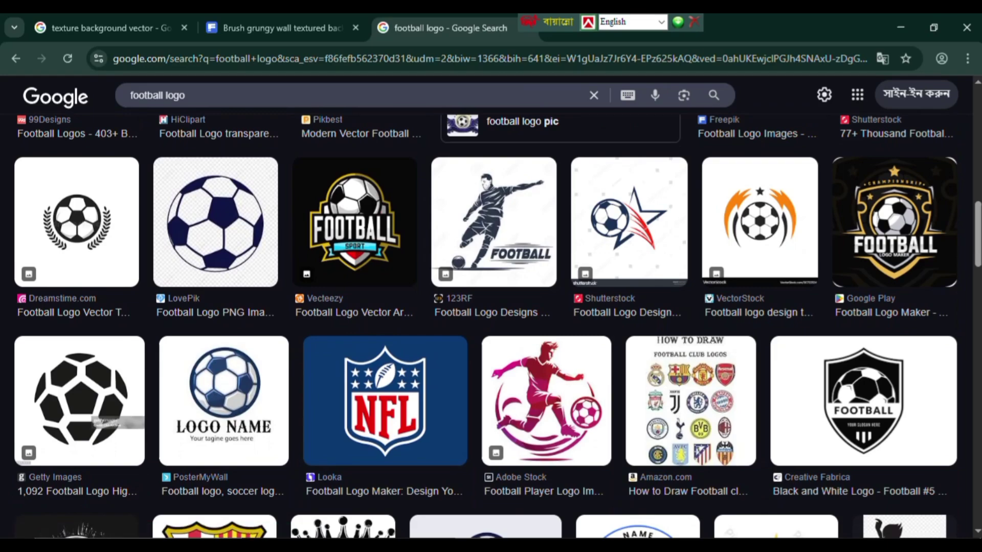
left_click(224, 399)
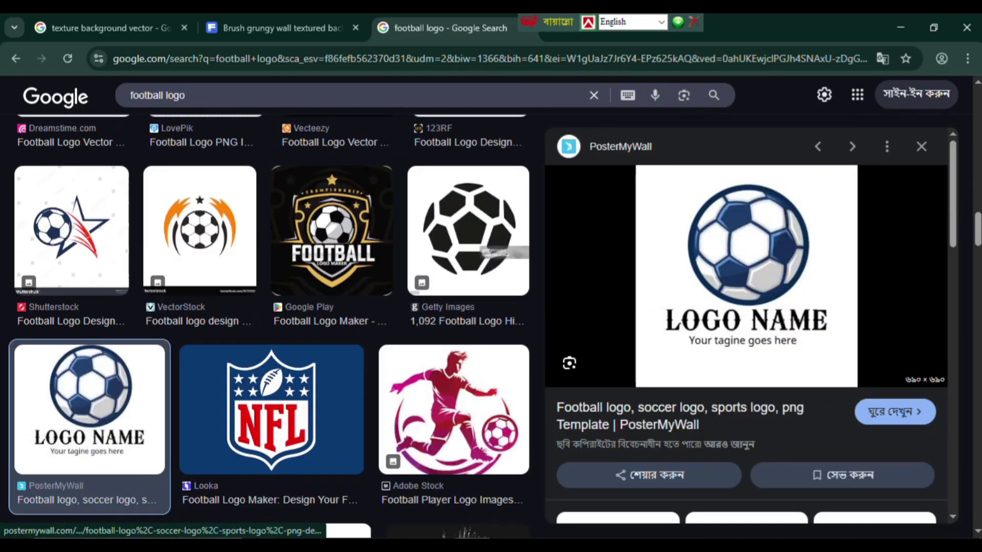
right_click(759, 210)
left_click(788, 443)
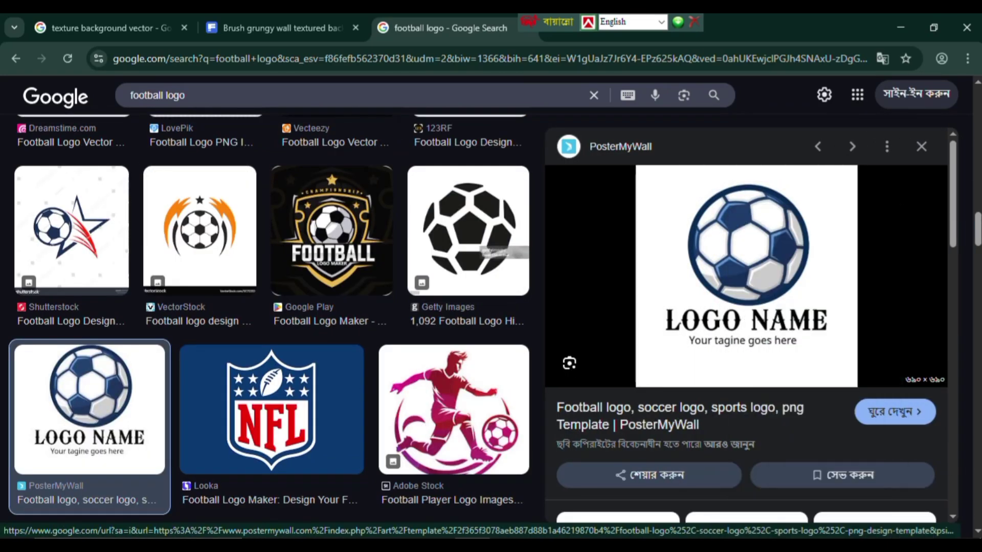
Switch back to Illustrator and paste the copied soccer ball logo into the document
key("alt+Tab")
key("ctrl+v")
scroll(316, 313, "up", 3)
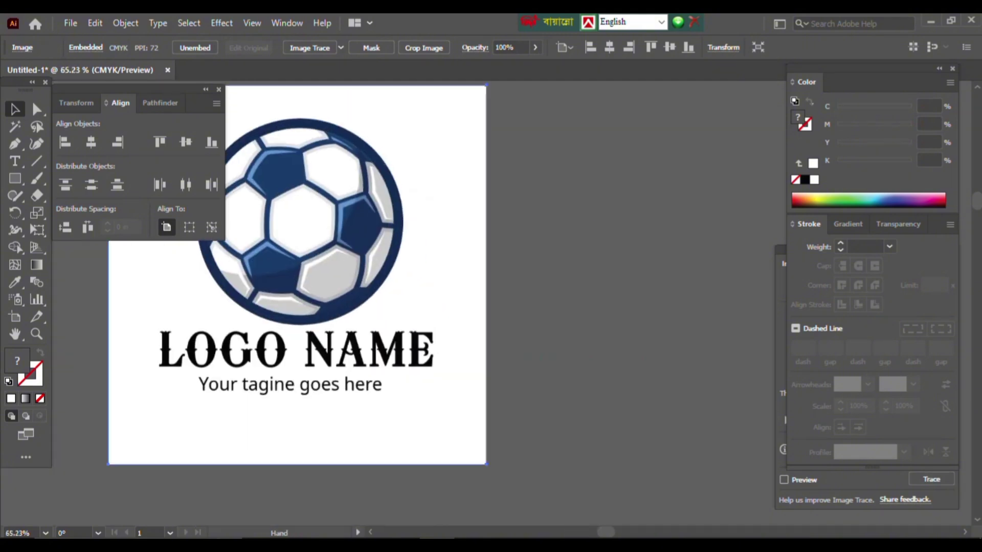
Draw a circle around the soccer ball in the pasted image and use it as a clipping mask to hide the logo text
left_click_drag(440, 318, 451, 288)
key("l")
left_click_drag(423, 241, 644, 428)
key("v")
scroll(453, 291, "down", 3)
right_click(485, 242)
left_click(527, 363)
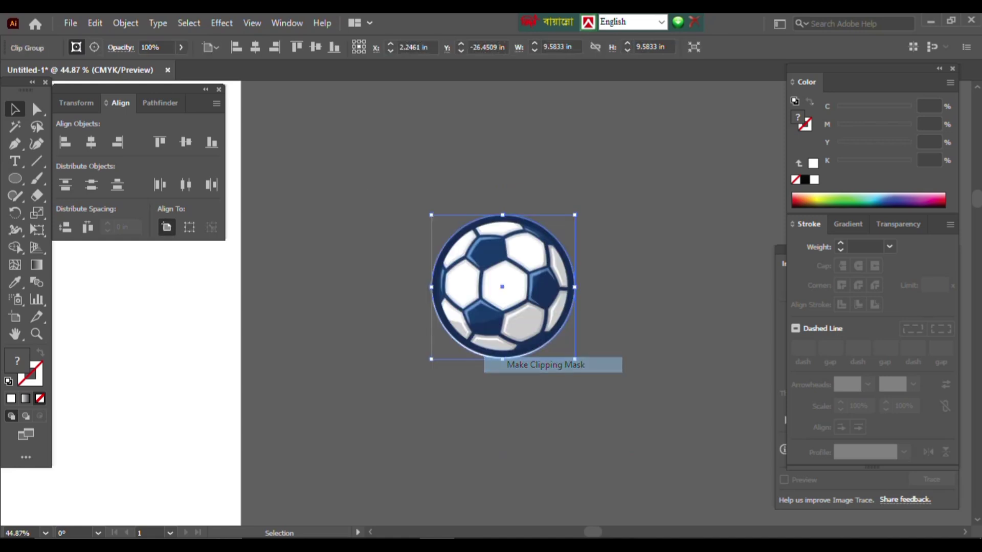
Resize the image inside the clipping mask to about 9.56 in square and nudge it so the ball fills the circle
scroll(507, 281, "up", 1)
scroll(506, 281, "up", 2)
key("ctrl+z")
scroll(507, 281, "right", 3)
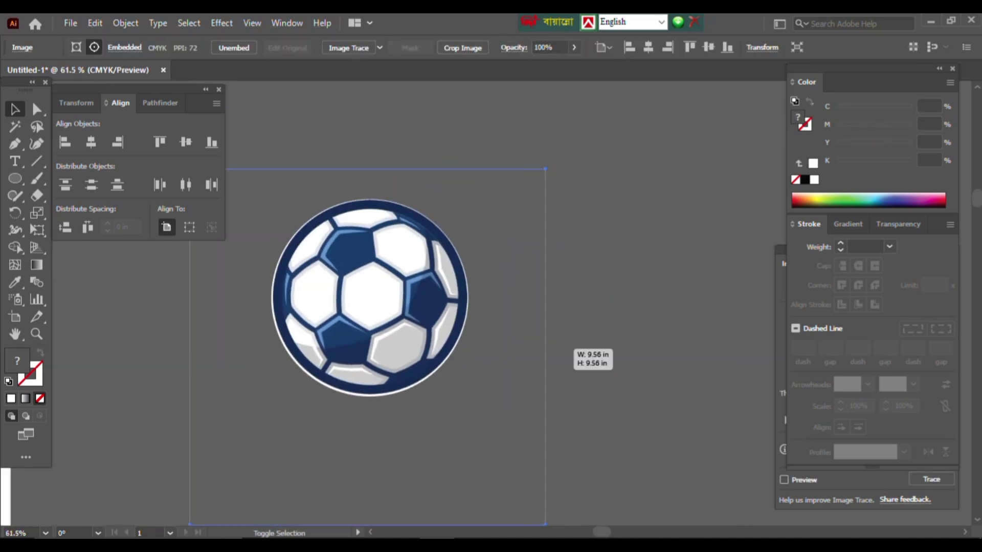
scroll(384, 317, "up", 1)
left_click_drag(414, 319, 412, 320)
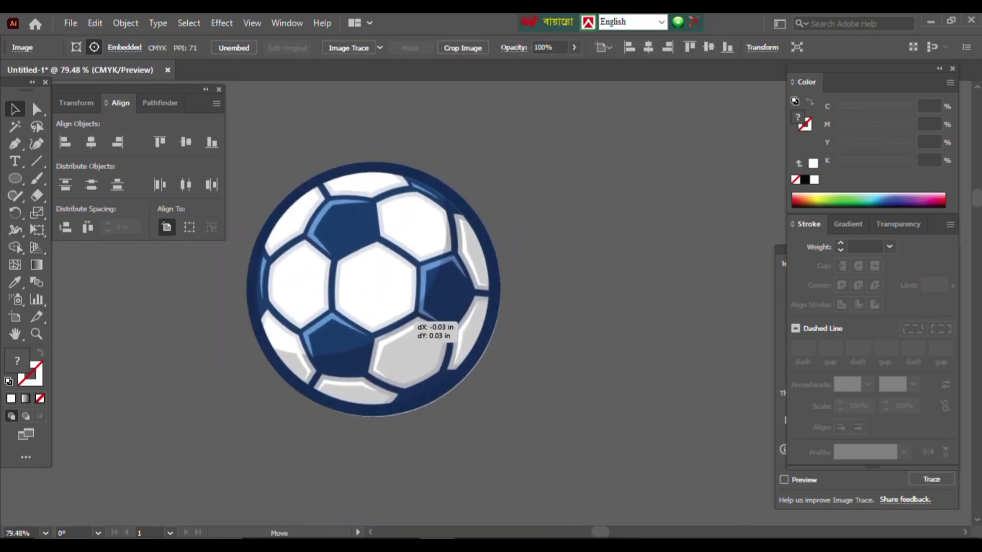
scroll(413, 321, "down", 2)
left_click_drag(540, 397, 542, 399)
key("ctrl+shift+a")
Move the clipped soccer ball onto the white rectangle near the gray block and set its size to 3 x 3 in
scroll(648, 417, "down", 3)
left_click_drag(648, 417, 477, 395)
scroll(477, 395, "up", 3)
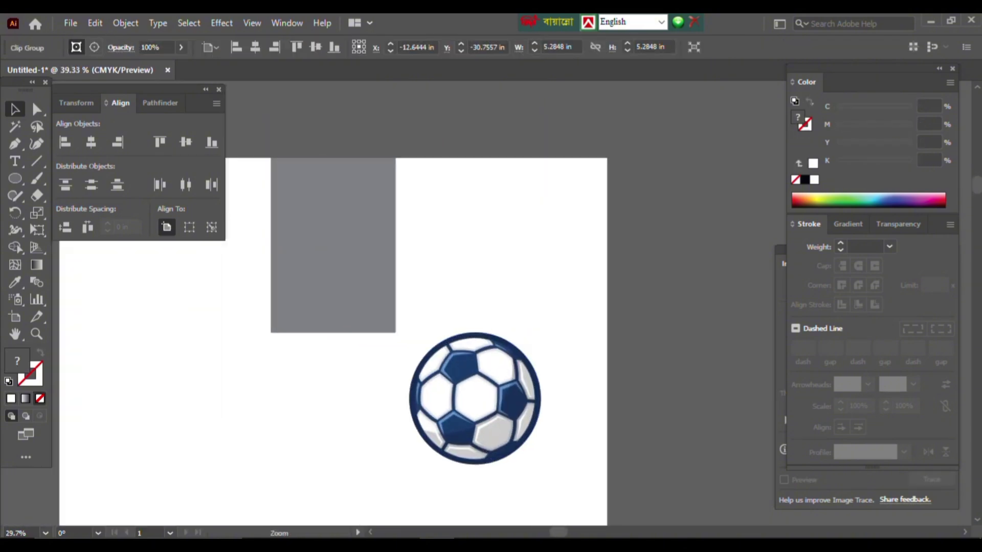
type("3")
key("Tab")
type("3")
key("Return")
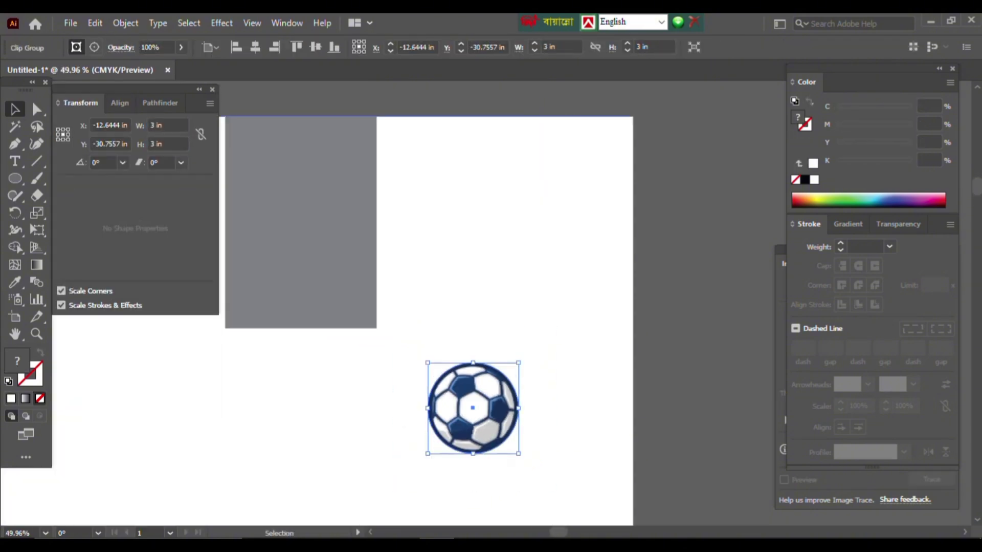
Position the soccer ball just below and to the right of the gray block's lower-right corner, then deselect it
scroll(413, 287, "down", 2)
left_click_drag(436, 294, 395, 273)
scroll(396, 273, "down", 3)
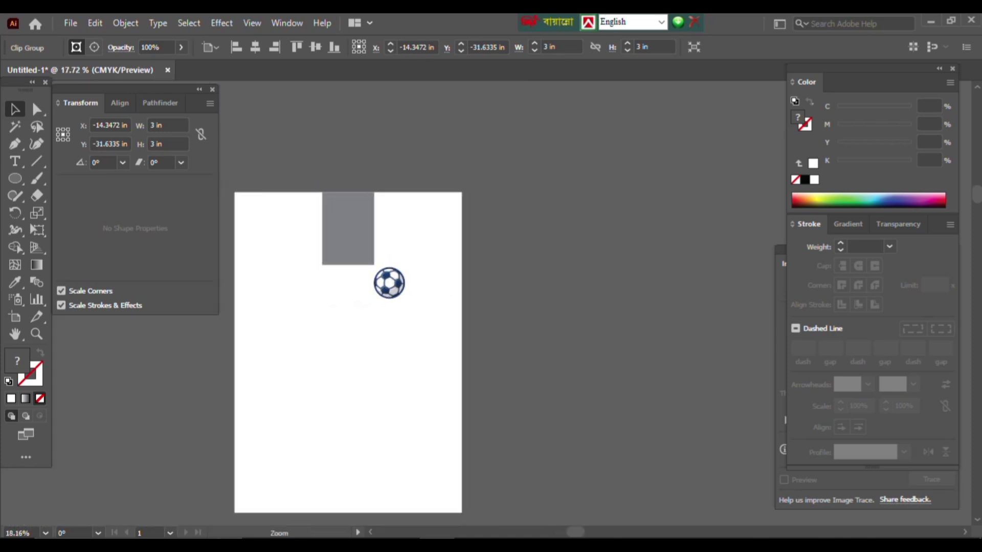
key("ctrl+shift+a")
Draw a rectangle about 3 in wide and 20.54 in tall below the ball and fill it with 32% black
scroll(389, 358, "up", 3)
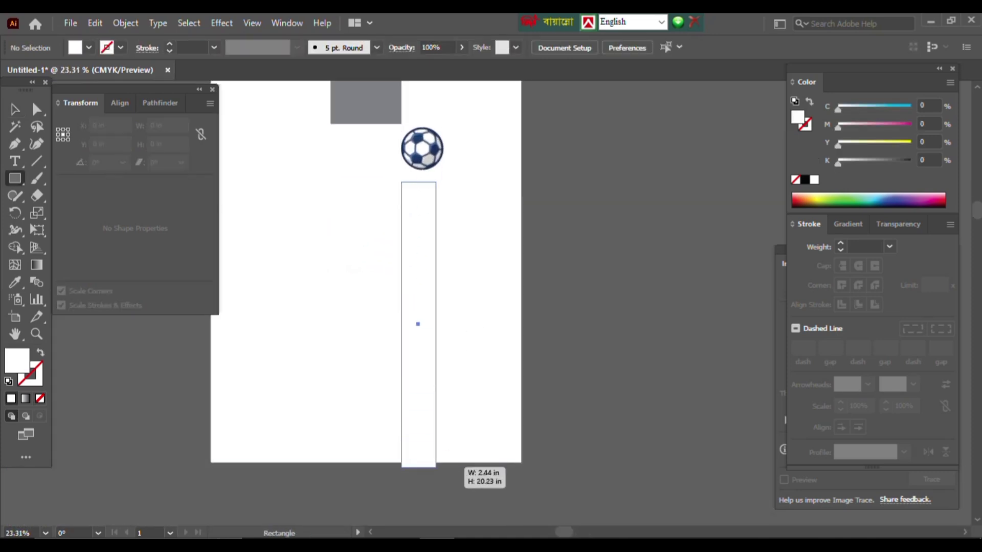
left_click_drag(436, 467, 444, 470)
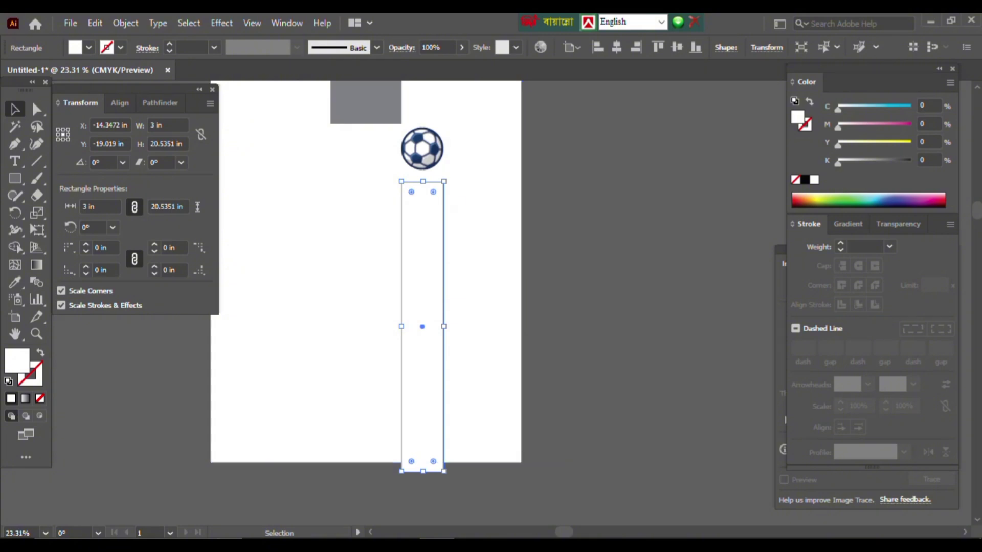
scroll(423, 326, "up", 2)
left_click_drag(838, 160, 862, 160)
scroll(423, 326, "down", 2)
left_click_drag(491, 348, 409, 348)
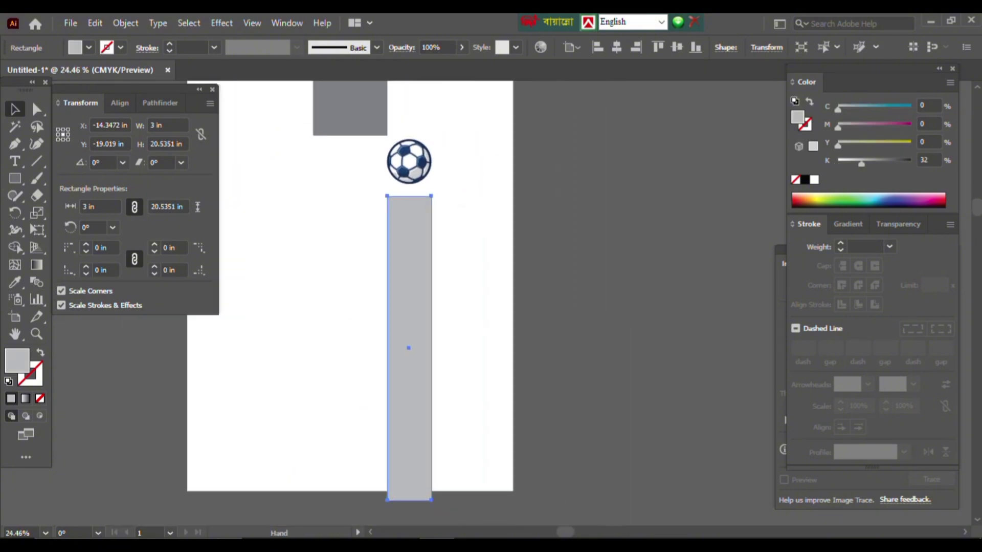
Delete the dark gray block at the top of the white rectangle
left_click_drag(350, 260, 377, 365)
left_click(404, 225)
key("Delete")
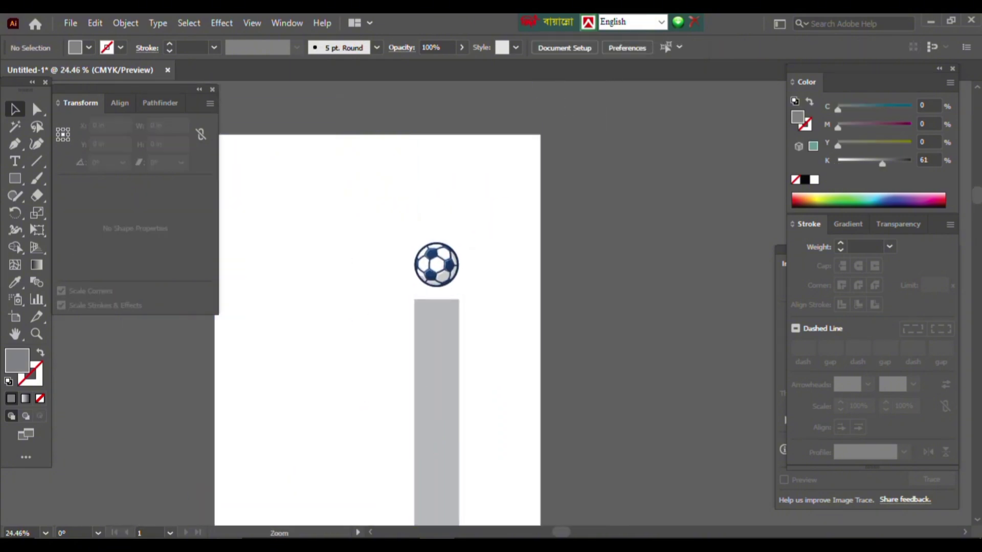
Add an anchor point at the middle of the light gray strip's top edge and reshape that end into a point
scroll(417, 220, "down", 2)
scroll(453, 221, "up", 1)
left_click(422, 256)
left_click_drag(389, 246, 366, 231)
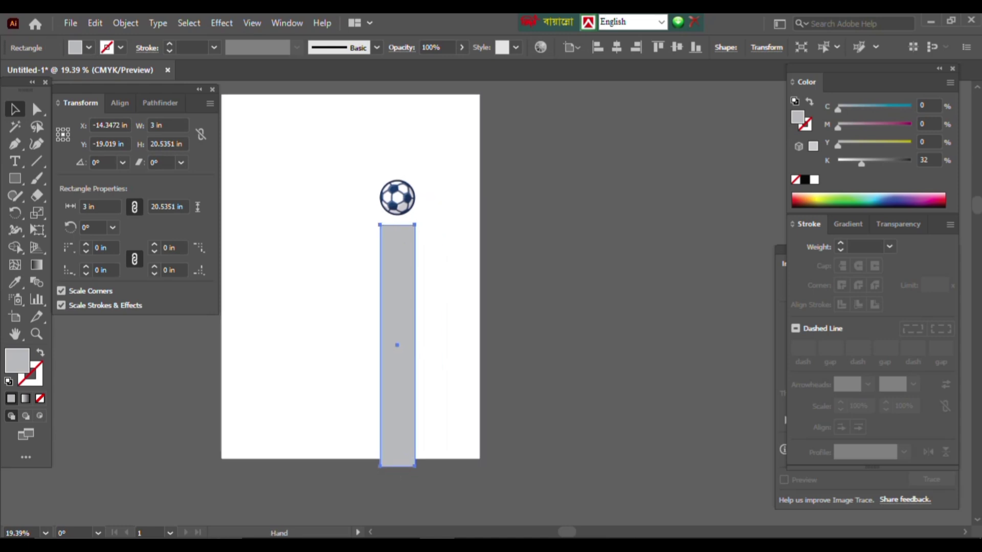
scroll(362, 215, "up", 2)
left_click(14, 143)
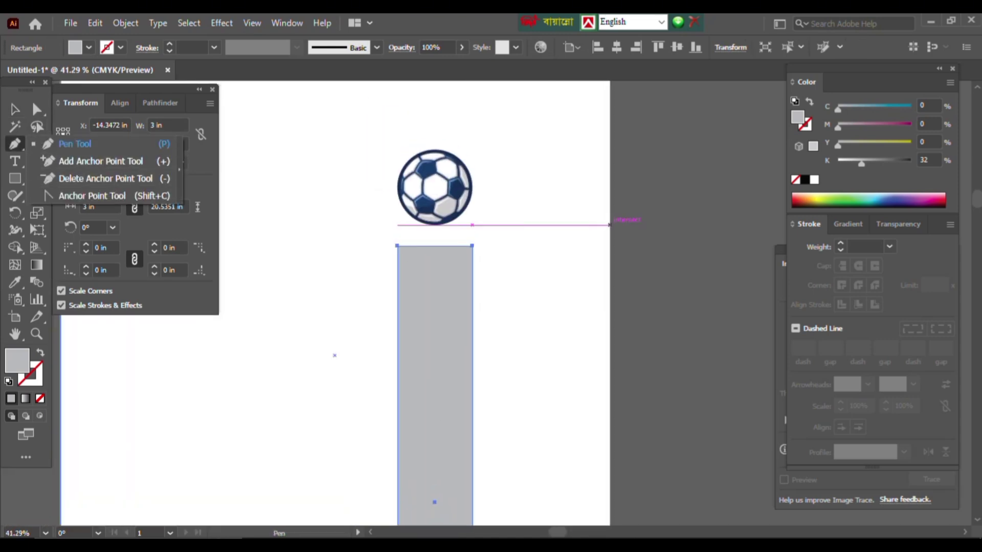
left_click(435, 246)
left_click_drag(473, 287, 490, 343)
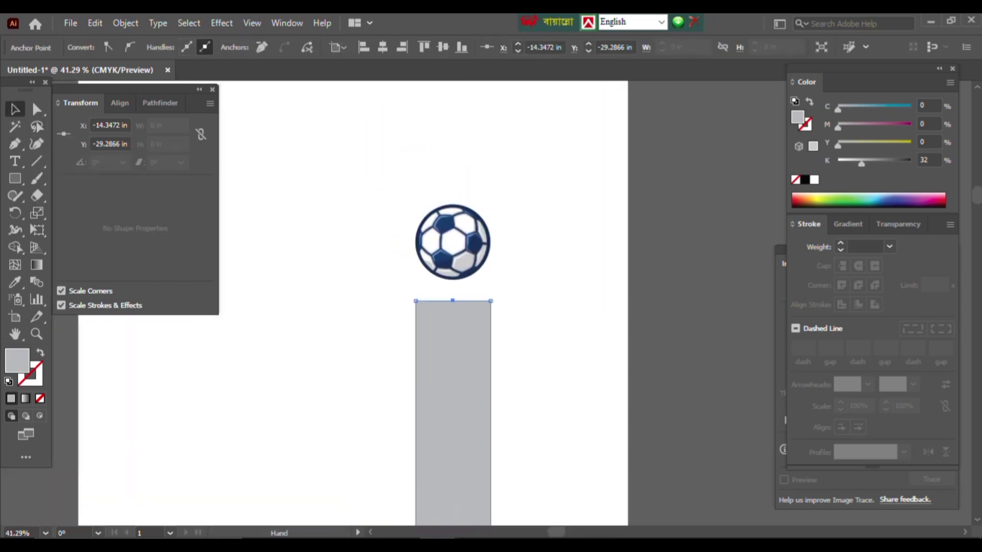
left_click_drag(453, 300, 494, 380)
left_click(494, 380)
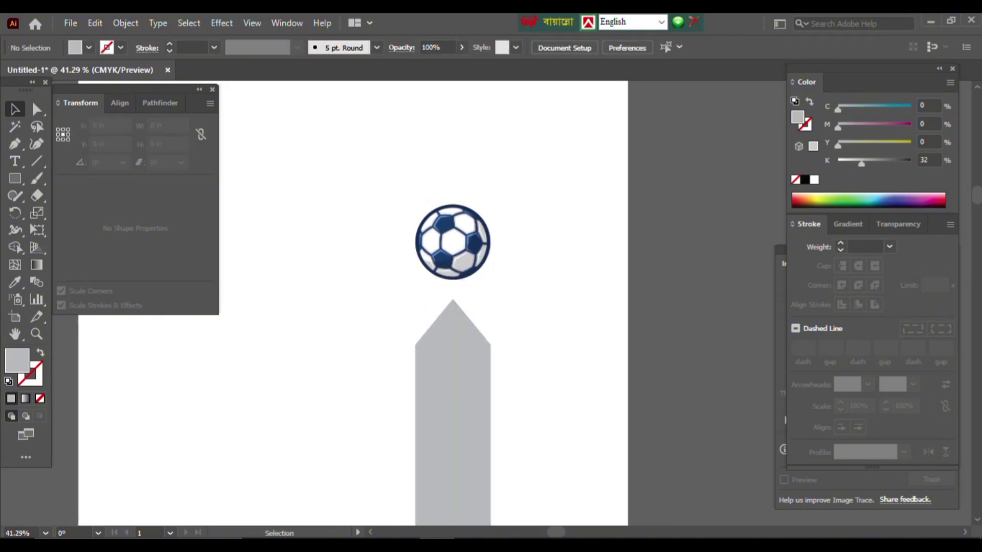
key("p")
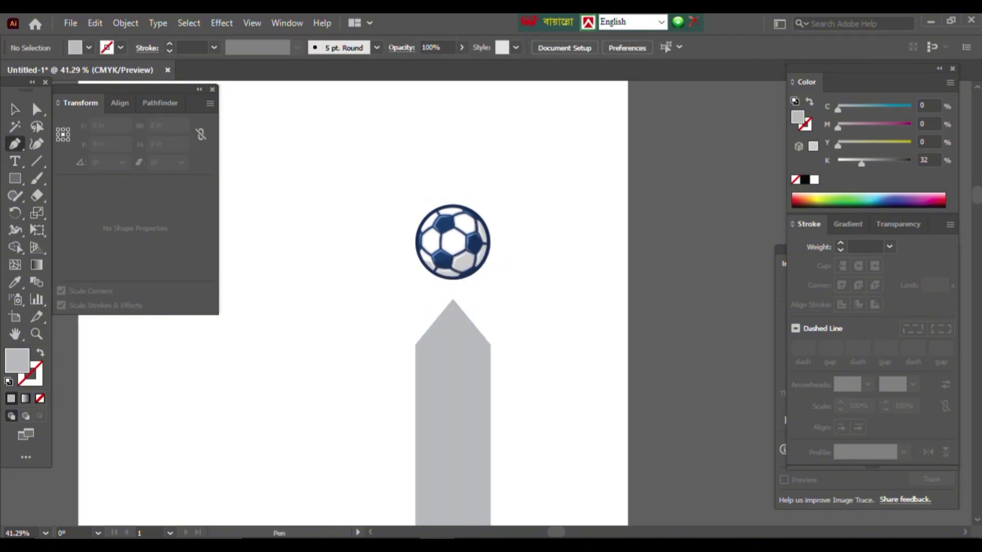
scroll(372, 310, "up", 1)
scroll(581, 291, "up", 5)
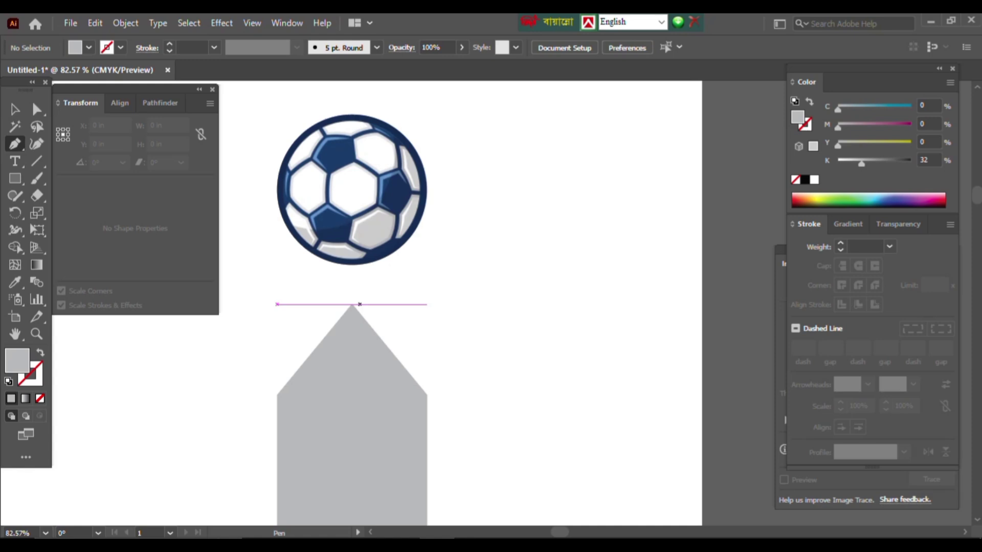
left_click(367, 304)
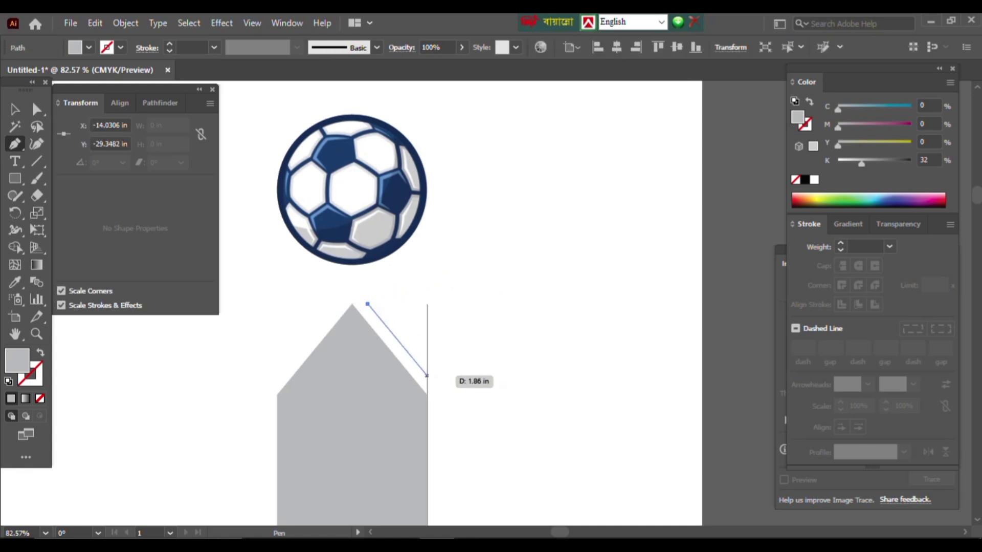
left_click(427, 379)
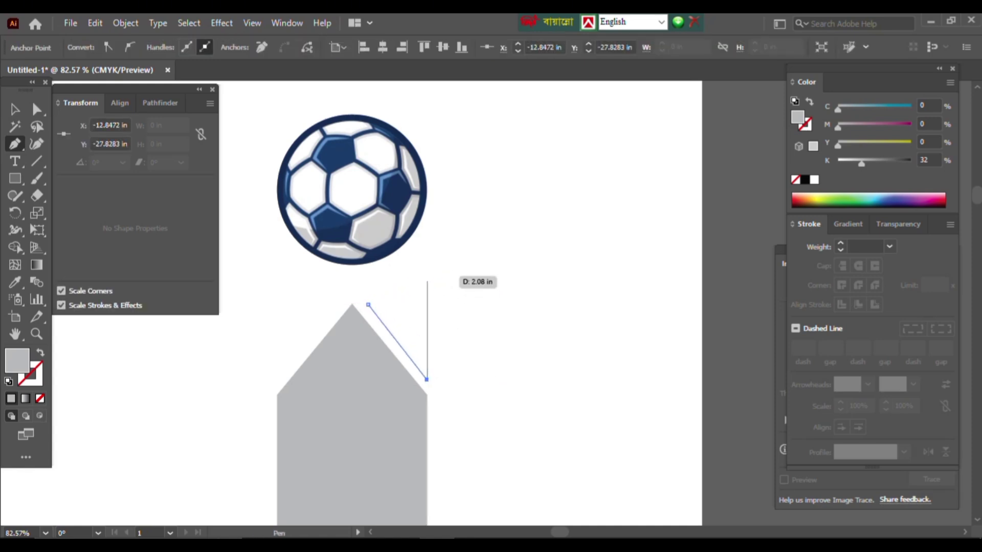
left_click(428, 223)
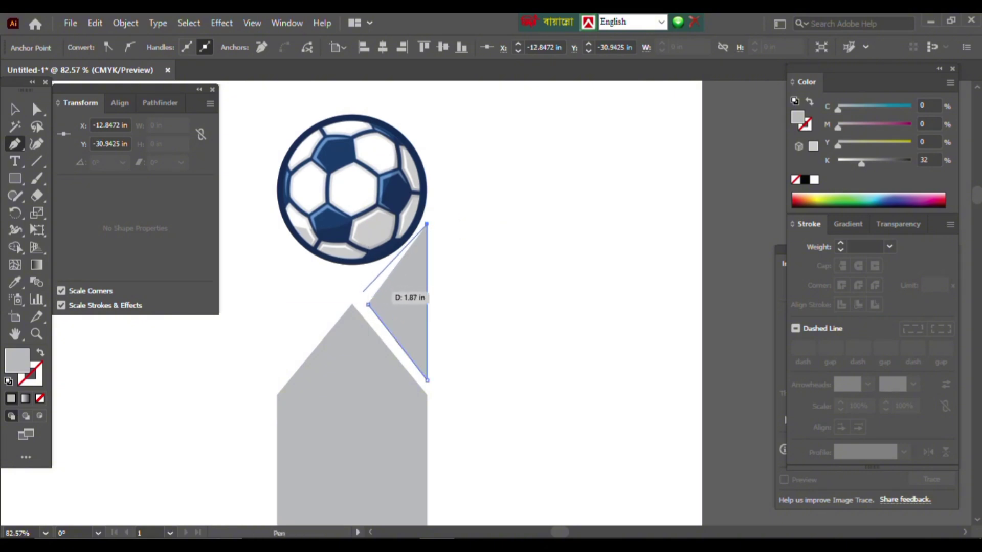
left_click_drag(369, 304, 360, 292)
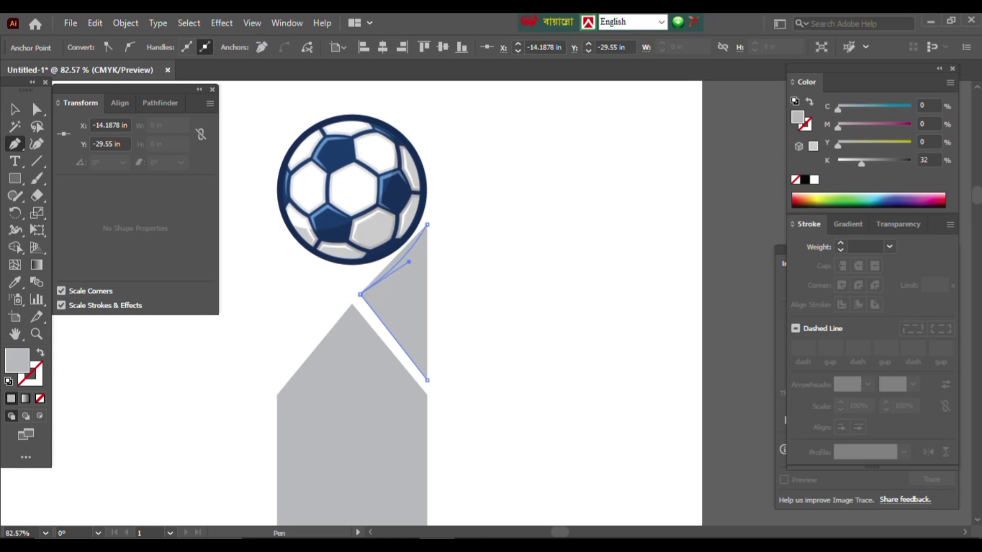
scroll(467, 300, "down", 4)
scroll(467, 300, "up", 3)
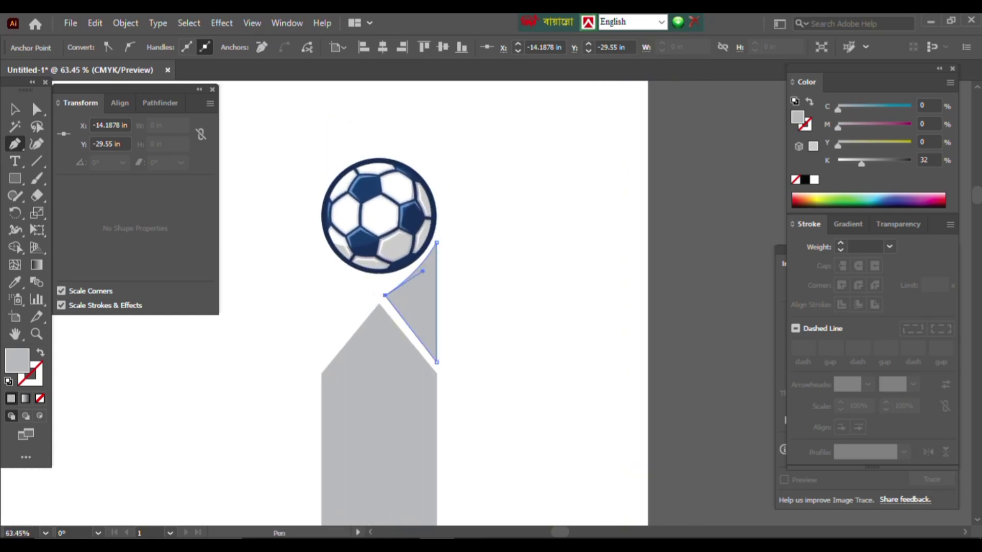
key("Delete")
Pull the strip's pointed top anchor straight down to turn the tip into a V-shaped notch
key("v")
scroll(458, 302, "down", 2)
scroll(458, 302, "up", 1)
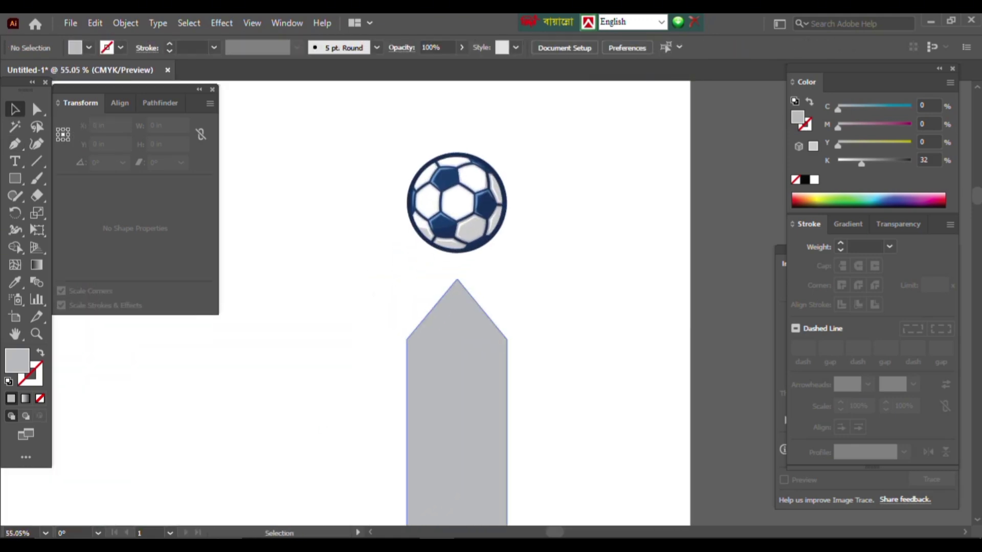
left_click(457, 389)
left_click_drag(457, 279, 457, 377)
left_click_drag(506, 432, 507, 317)
key("ctrl+1")
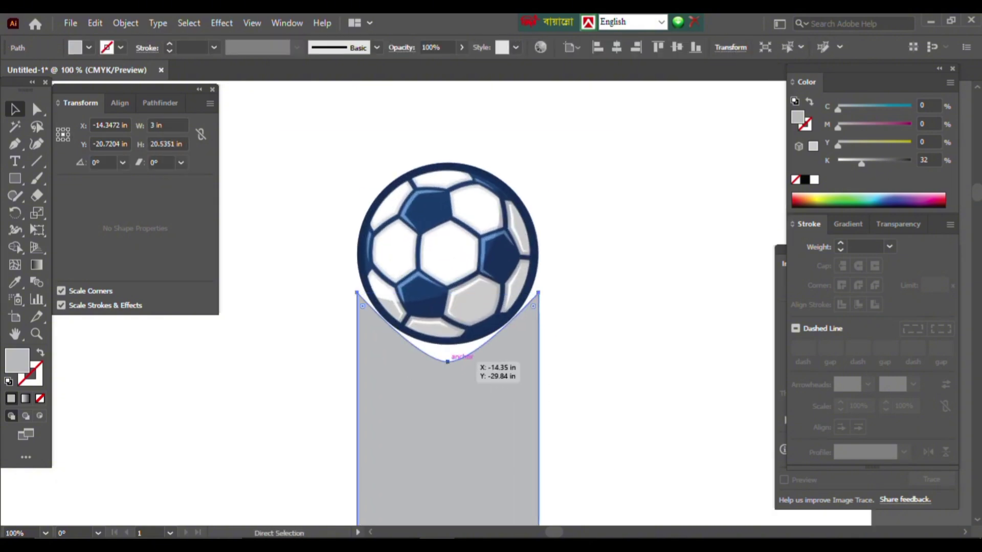
left_click(448, 361)
left_click_drag(449, 348, 448, 344)
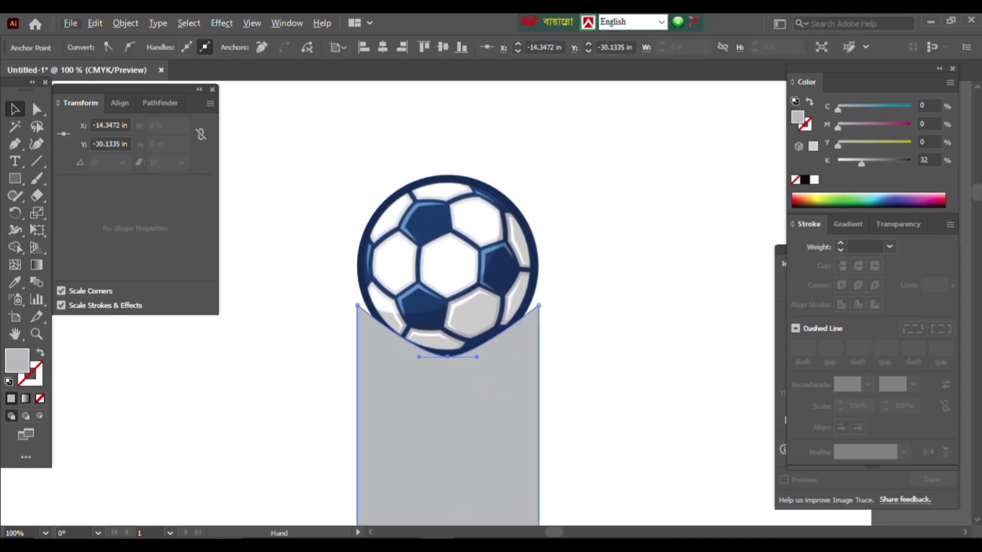
key("ctrl+0")
left_click(360, 497)
key("Delete")
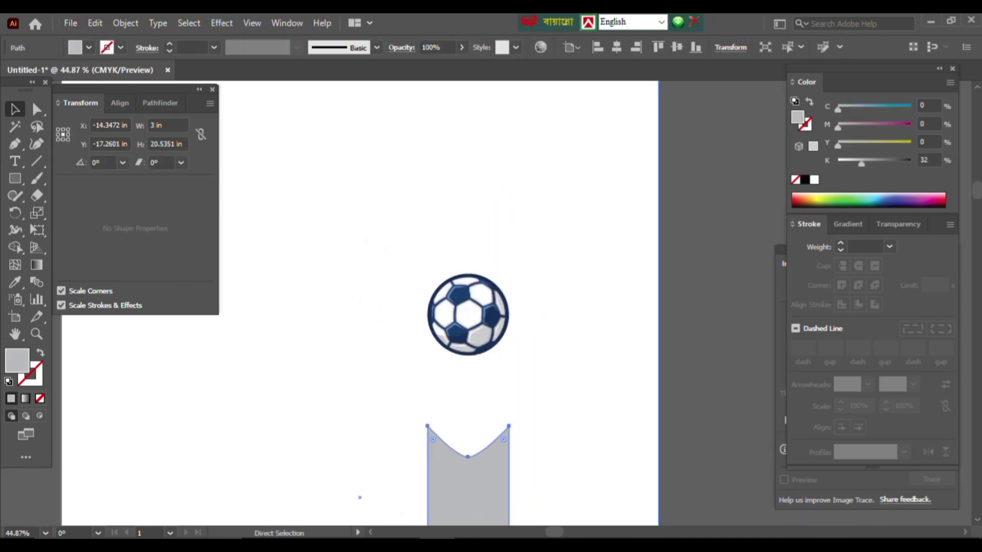
Keep the notch as a straight V and move the strip vertically up to just below the soccer ball
left_click(469, 430)
key("ctrl+alt+0")
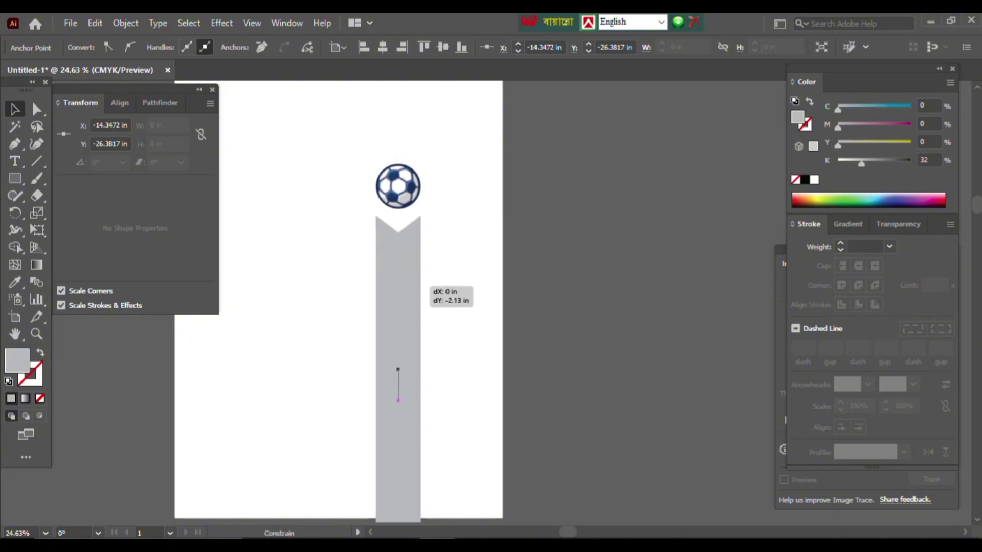
key("ctrl+shift+a")
key("ctrl+minus")
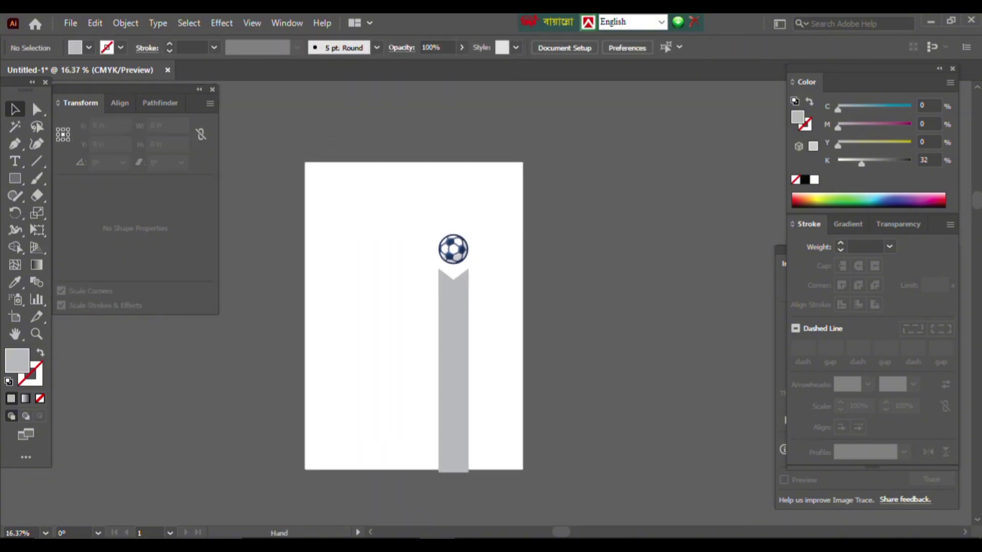
Display the available brushes beside the artwork, keeping the whole white rectangle in view
scroll(409, 287, "up", 2)
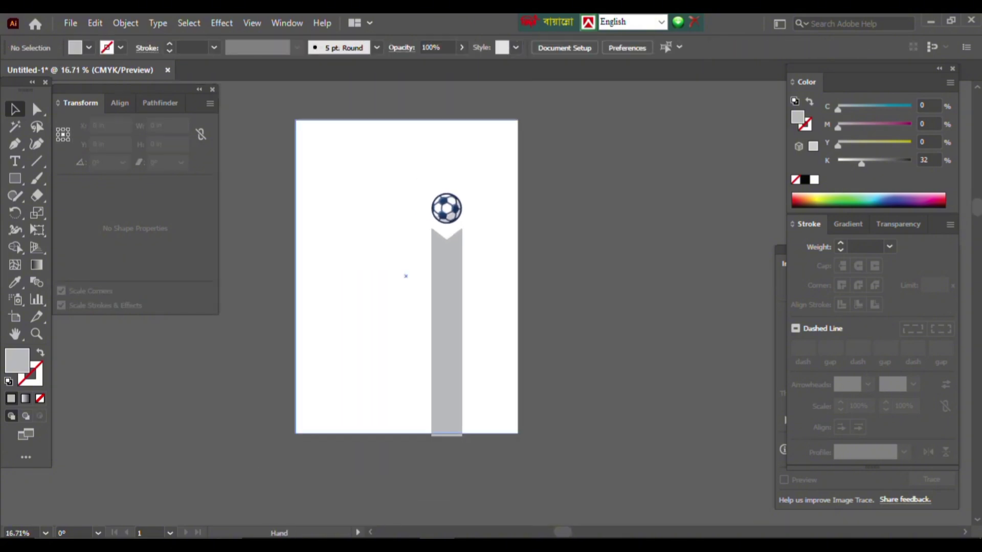
scroll(737, 315, "up", 1)
key("F5")
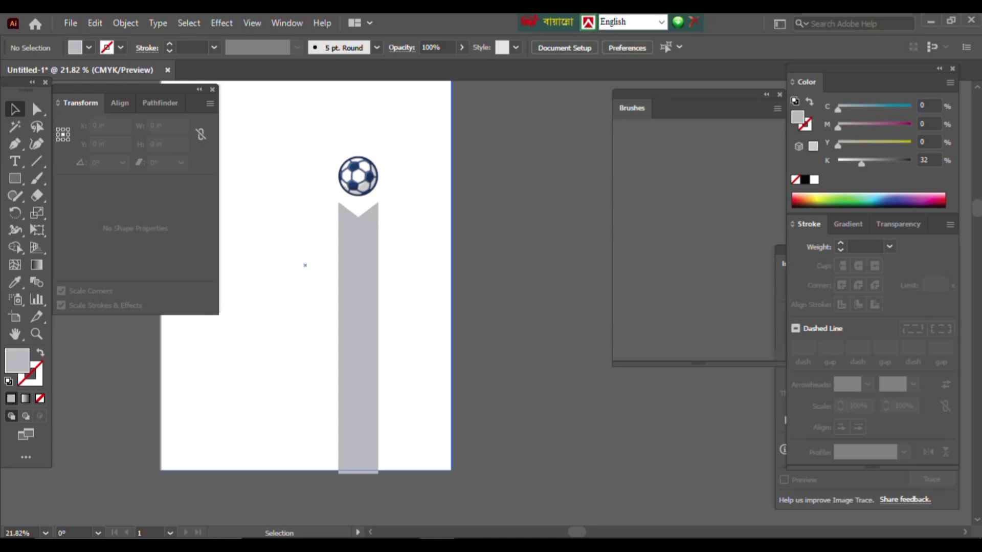
left_click_drag(305, 265, 280, 315)
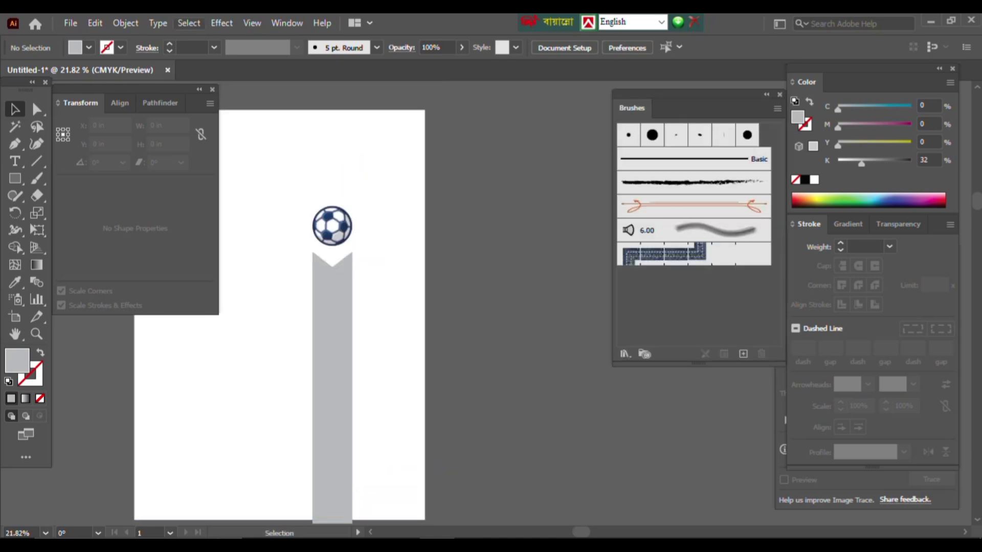
scroll(372, 278, "down", 1)
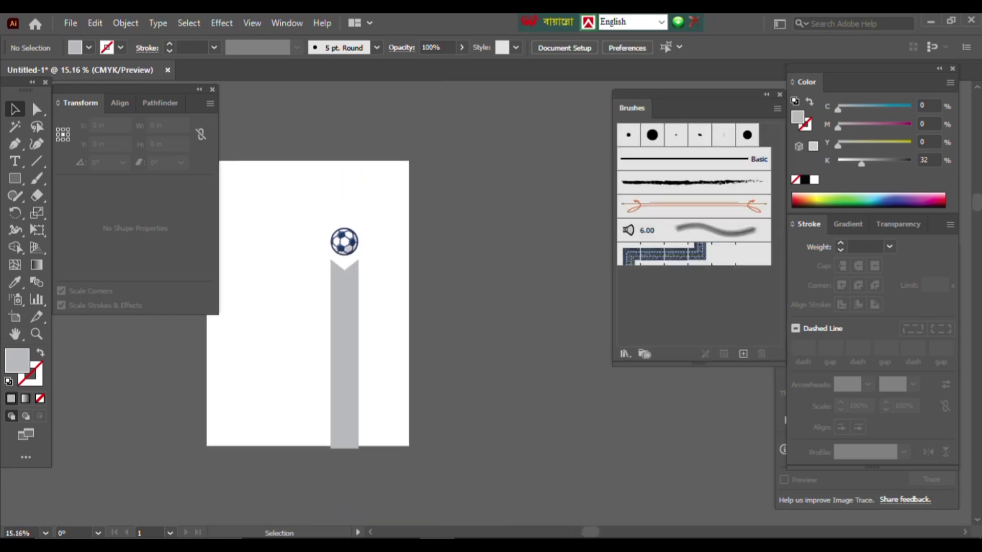
Show the color swatches and load the Gems and Jewels gradient swatch library
key("alt+w")
scroll(443, 282, "down", 3)
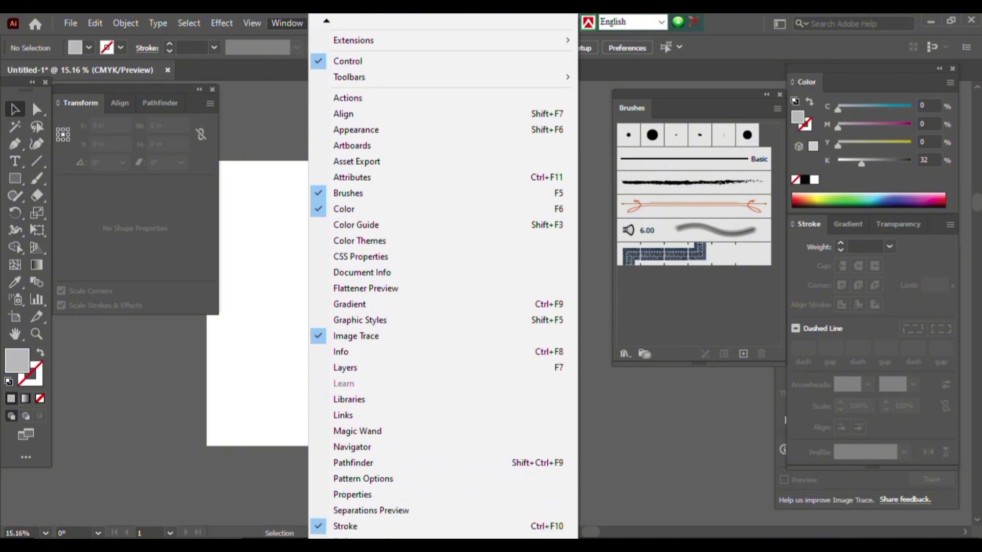
key("Down")
key("Down")
key("Down")
key("Up")
key("Return")
left_click(410, 199)
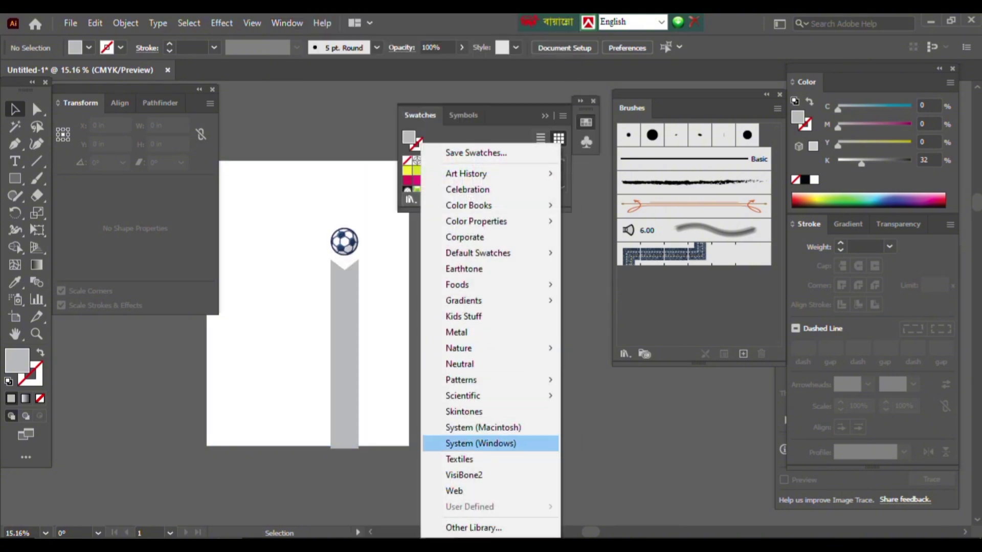
mouse_move(463, 300)
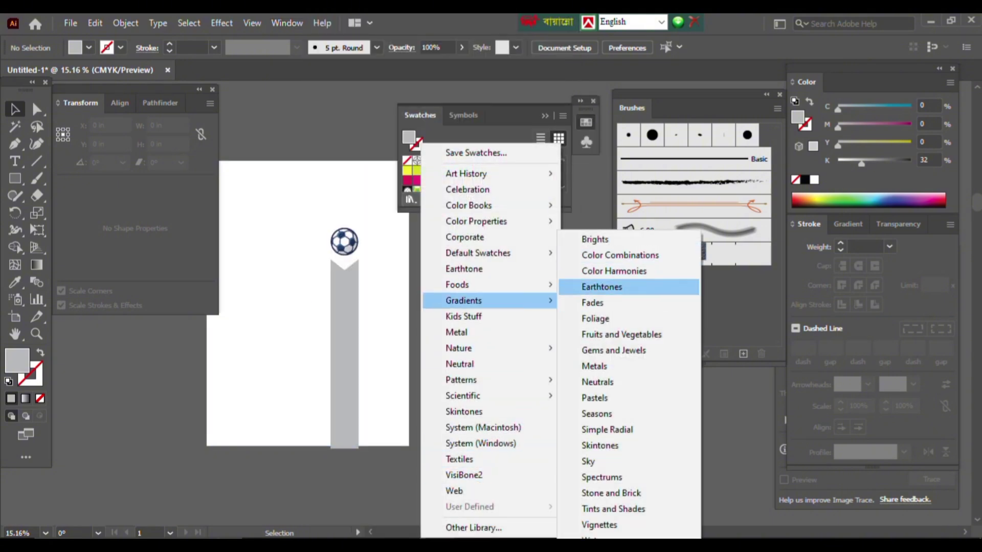
key("Return")
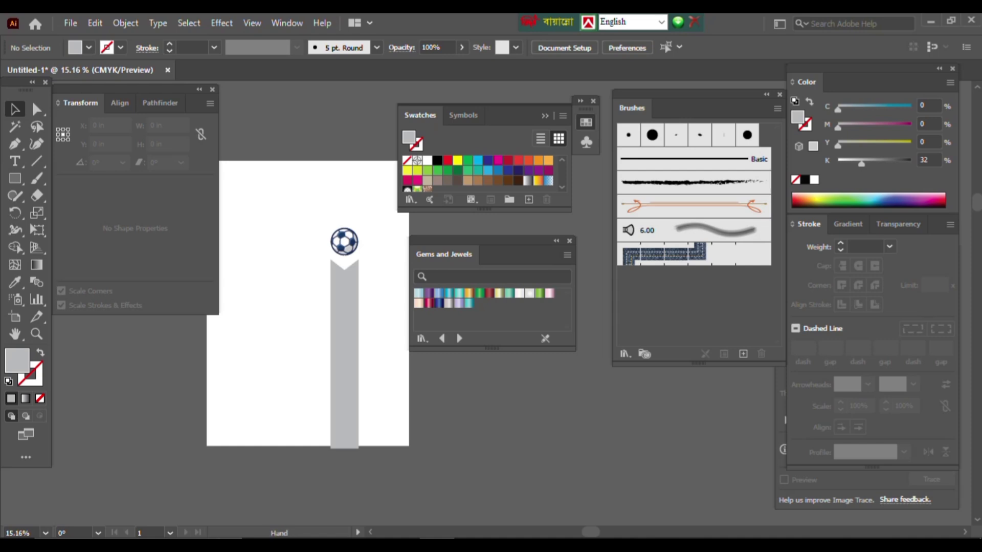
Draw a wide light gray rectangle on the empty canvas beside the white rectangle
left_click_drag(359, 332, 227, 333)
key("n")
left_click_drag(361, 406, 483, 464)
key("m")
left_click_drag(406, 377, 541, 448)
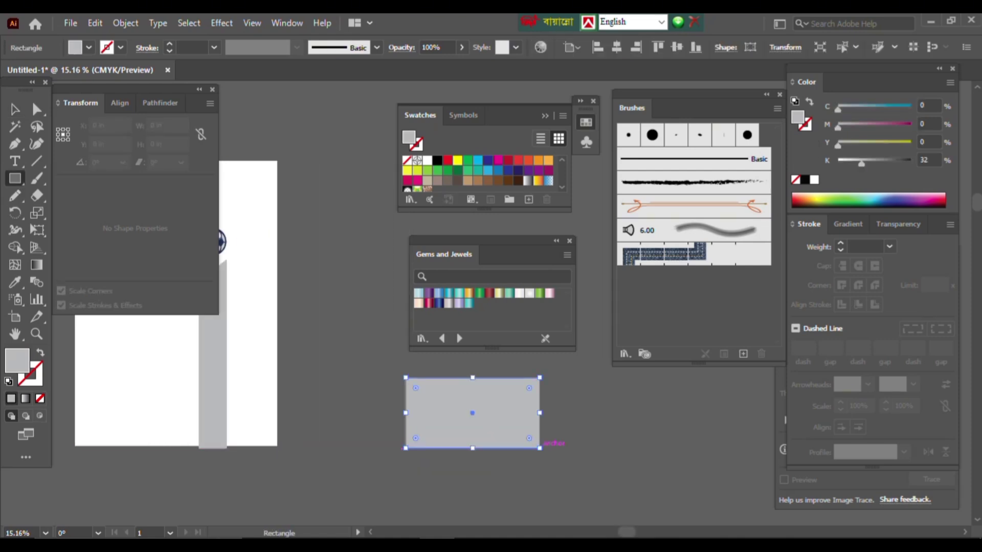
Fill the wide gray rectangle with the orange-to-dark-red metallic gradient from the Gems and Jewels library
key("i")
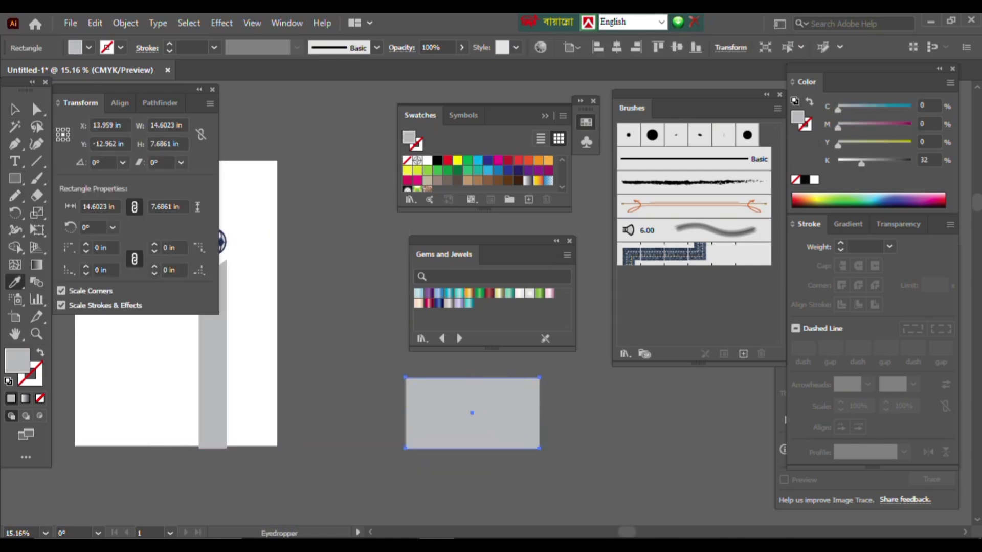
left_click(469, 293)
key("v")
Browse the Metal solid swatches and load the Metals gradient swatch library
left_click(422, 337)
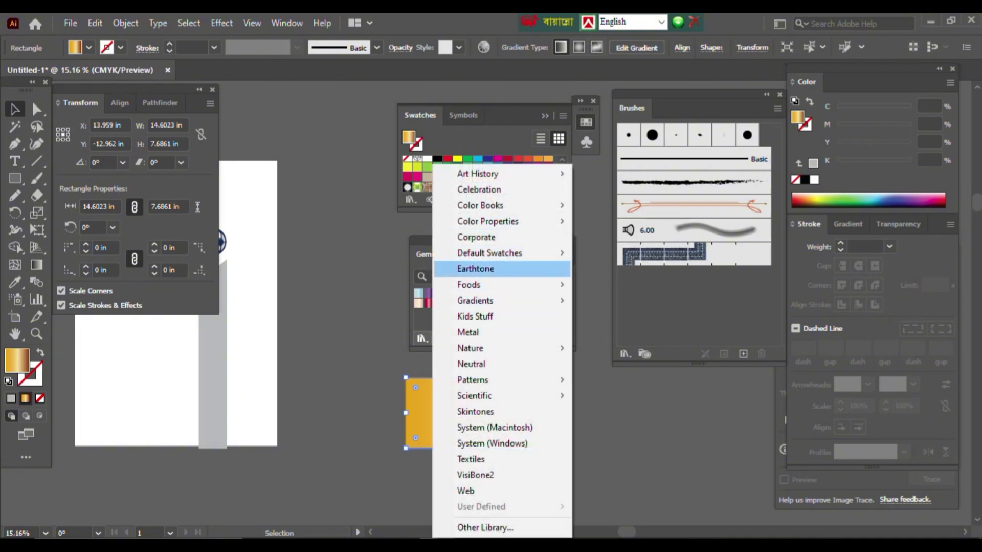
left_click(468, 331)
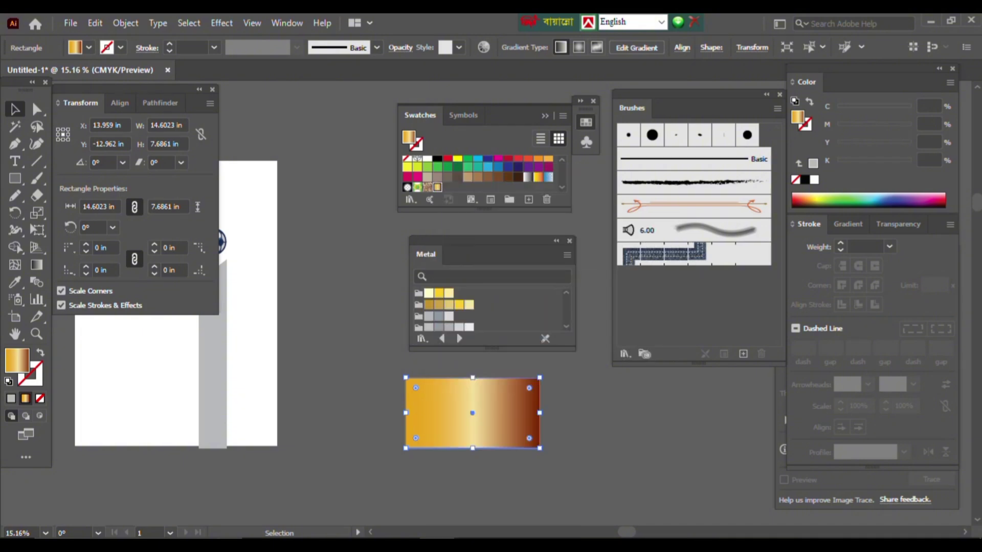
left_click(423, 338)
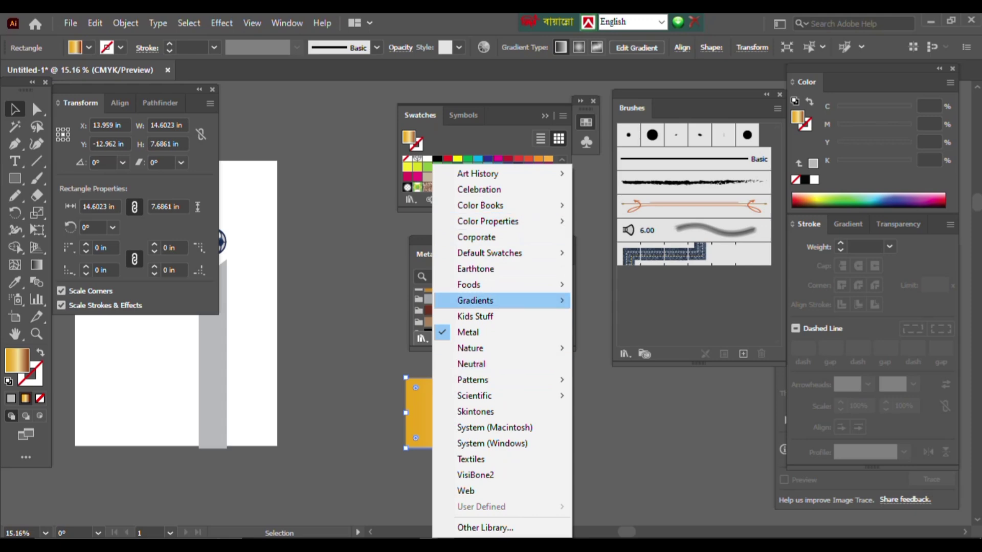
mouse_move(491, 300)
left_click(611, 365)
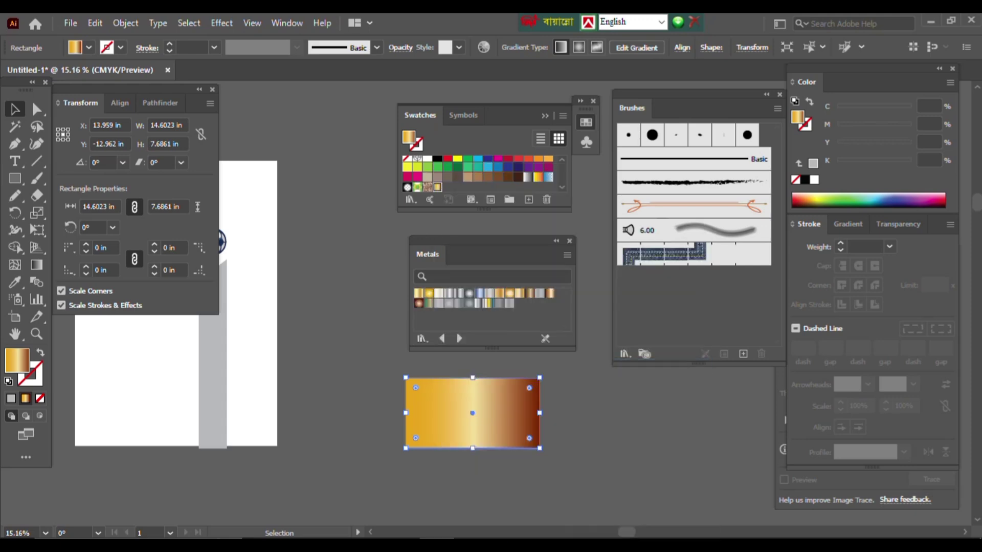
Duplicate the gradient rectangle beside the original and fill the copy with the linear gold gradient from the Metals library
left_click_drag(473, 412, 392, 415)
left_click_drag(392, 415, 541, 416, "alt")
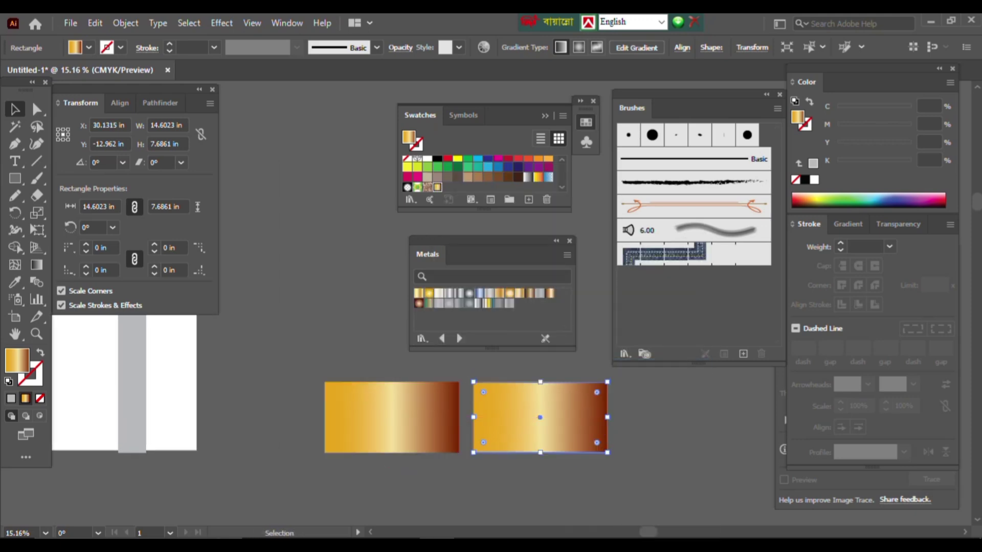
left_click(509, 293)
left_click(520, 293)
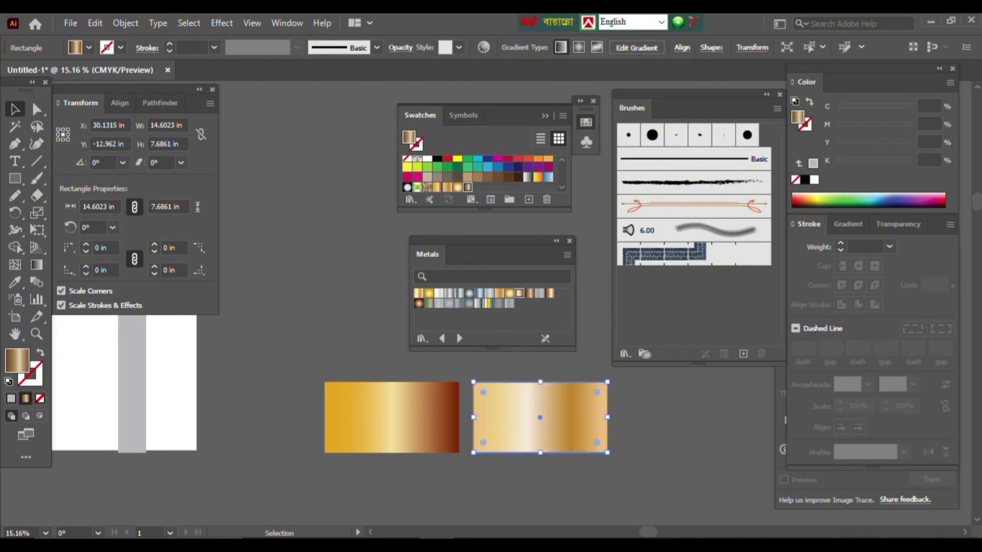
left_click(429, 292)
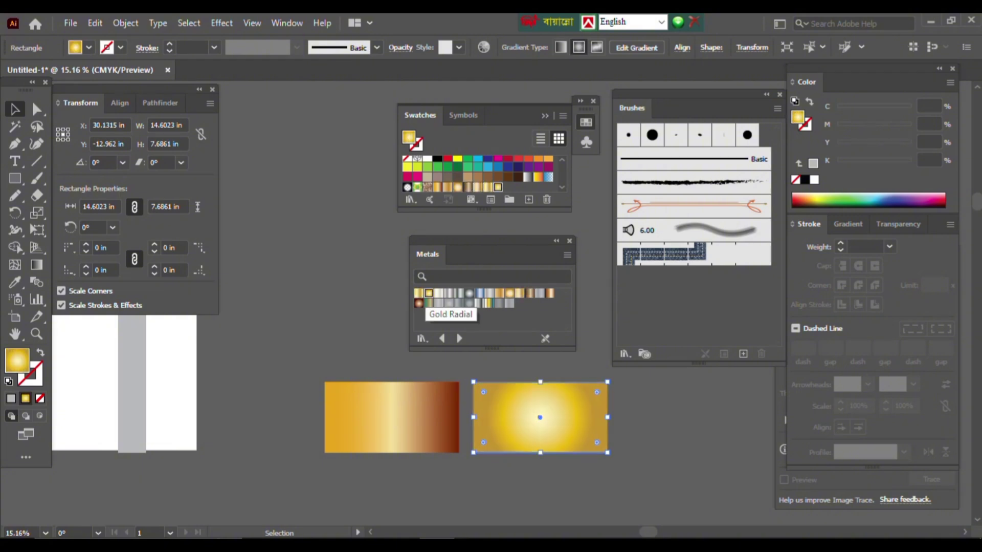
left_click(419, 293)
key("ctrl+shift+a")
scroll(577, 418, "down", 1)
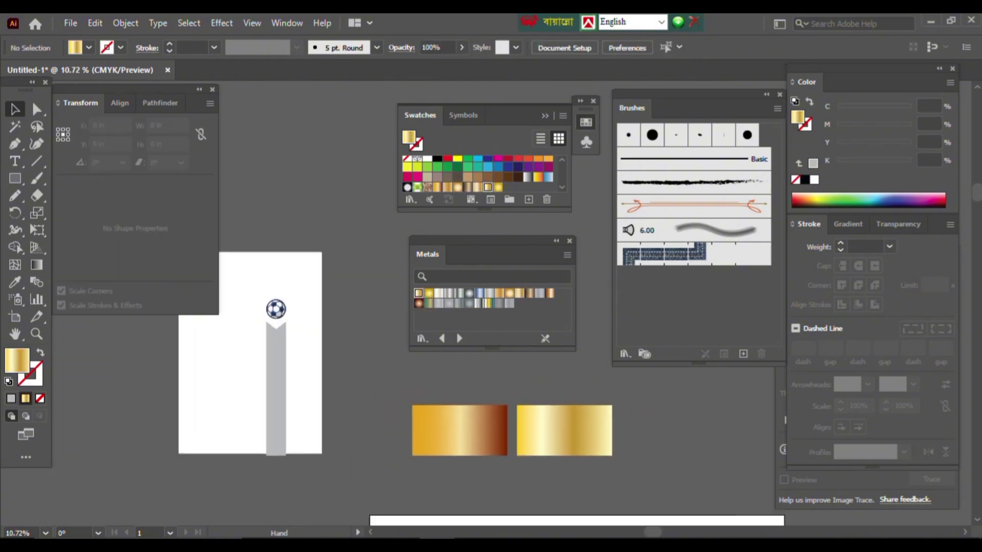
Fill the notched gray strip below the soccer ball with a linear silver gradient from the Metals library
left_click_drag(275, 307, 369, 323)
left_click(368, 402)
scroll(368, 403, "up", 4)
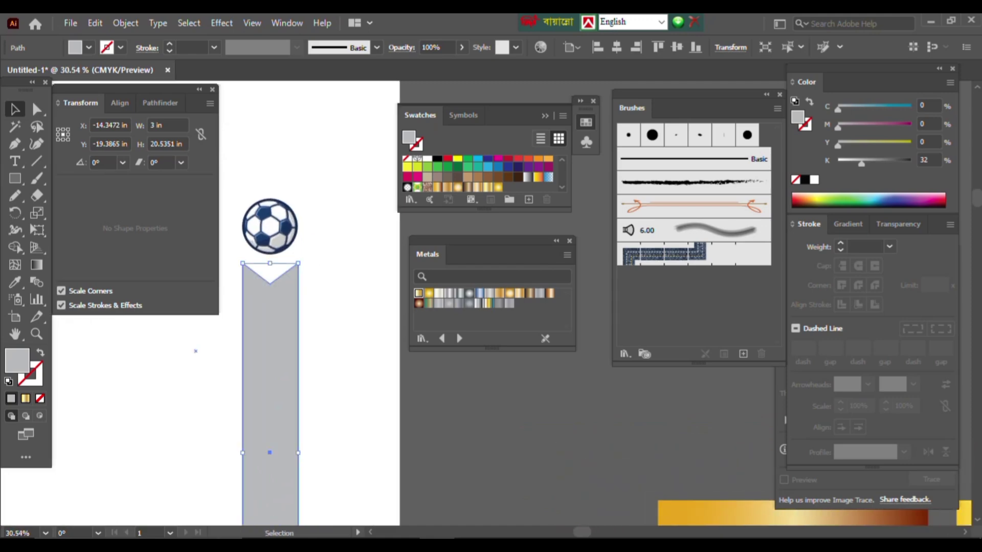
left_click_drag(195, 346, 255, 372)
left_click(489, 292)
scroll(244, 272, "down", 2)
scroll(244, 272, "down", 2, "alt")
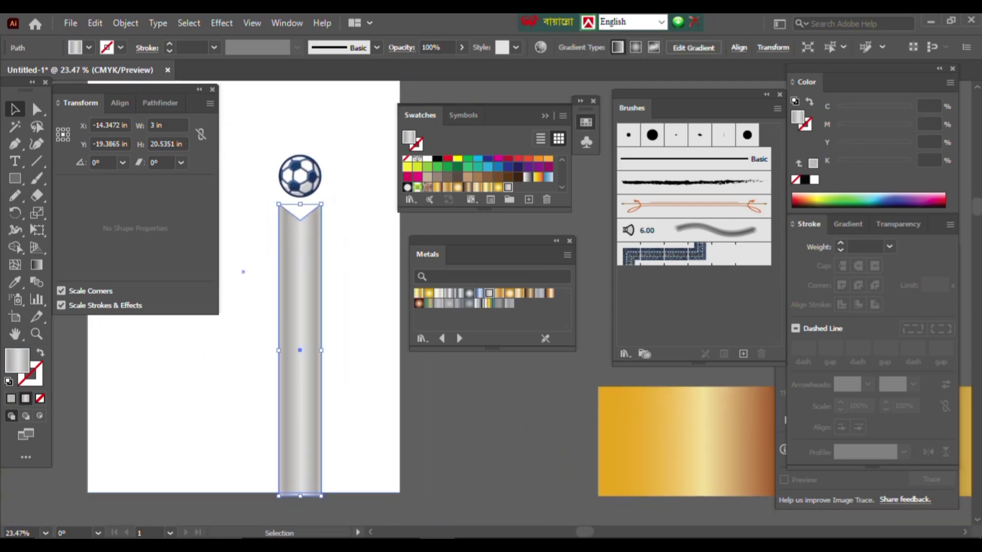
Give the silver strip a 19 pt stroke using the linear gold gradient swatch
key("i")
key("ctrl+a")
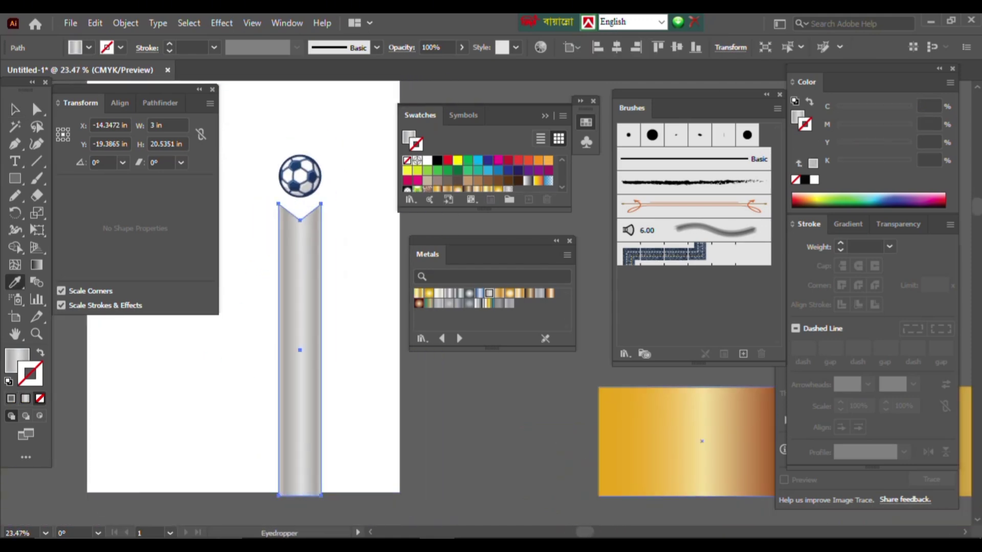
mouse_move(358, 358)
left_mouse_down()
mouse_move(266, 369)
mouse_move(330, 395)
left_mouse_up()
left_click(418, 293)
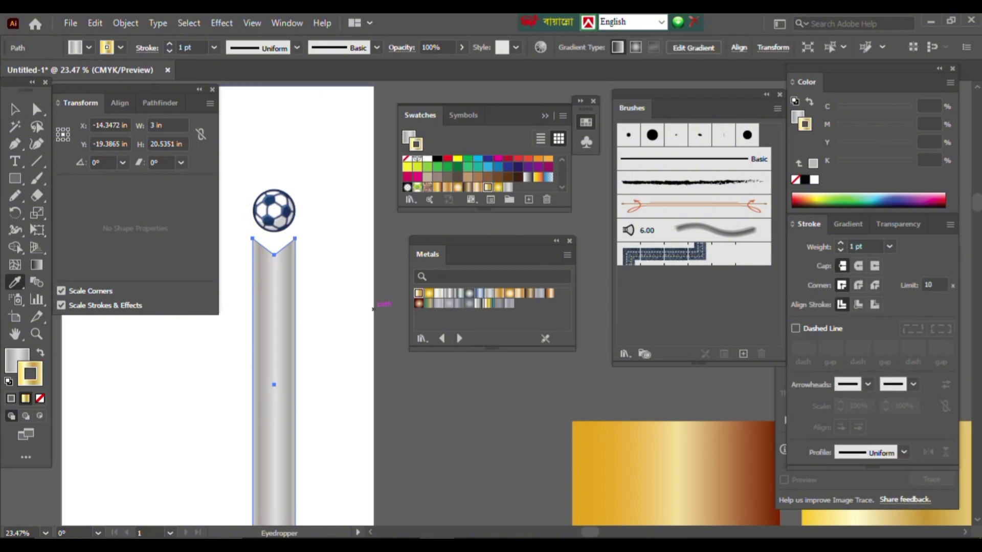
scroll(244, 407, "up", 2, "alt")
key("v")
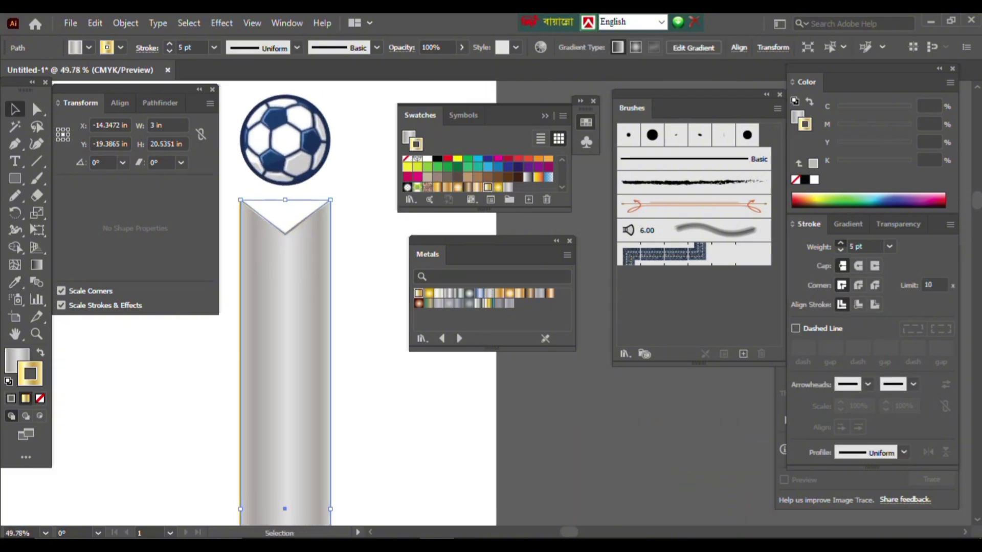
scroll(339, 319, "down", 2, "alt")
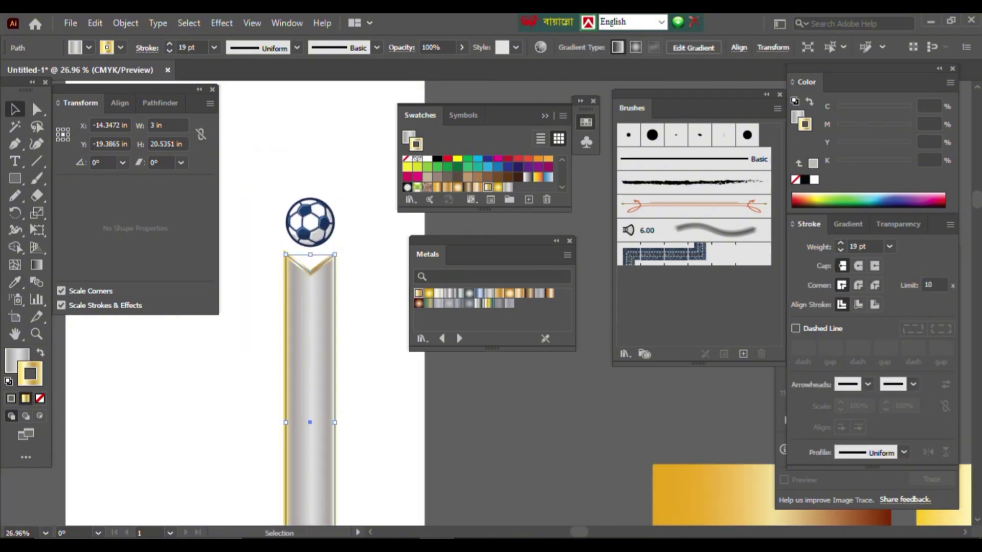
Move the orange-to-dark-red rectangle closer to the artwork, add a 1 pt stroke in the same gradient and remove its fill
left_click_drag(742, 490, 655, 426)
scroll(655, 426, "down", 1)
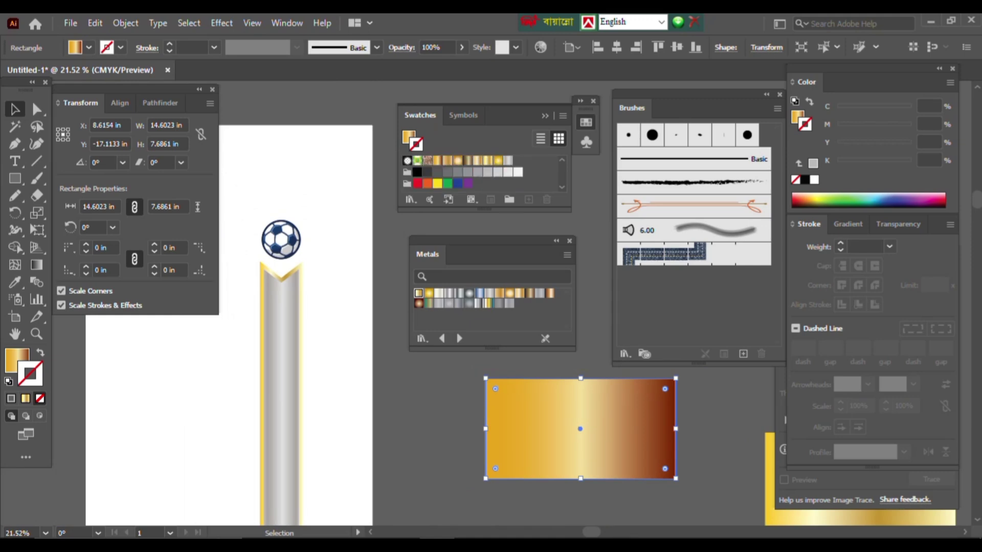
scroll(479, 174, "up", 3)
left_click(478, 160)
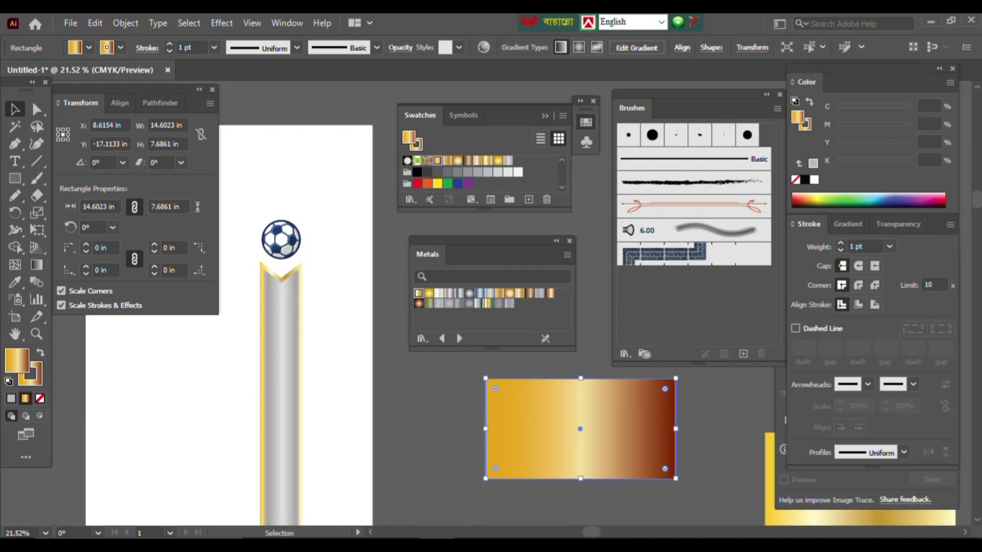
left_click(40, 398)
Change the silver strip's stroke to the tan-and-gold metallic gradient swatch and deselect it
left_click(282, 399)
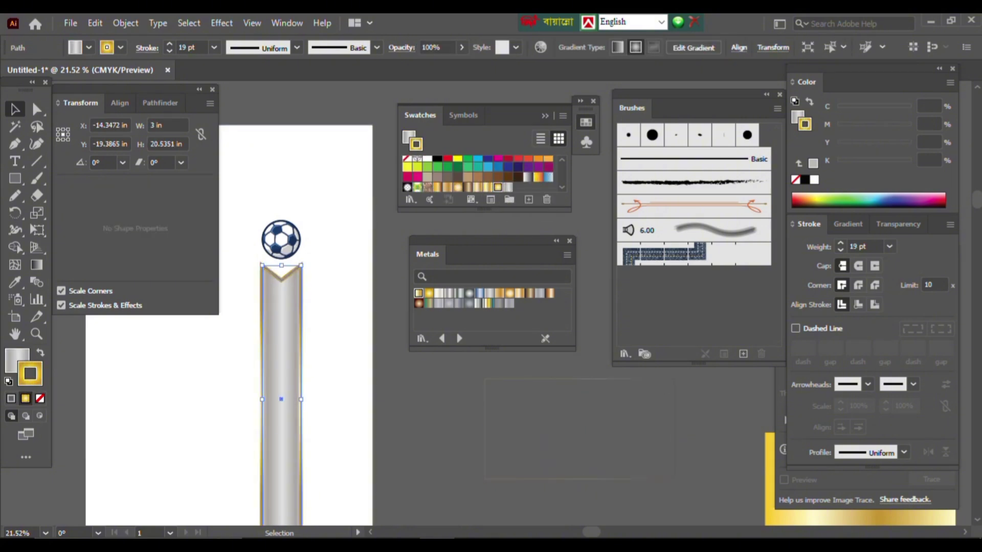
left_click(438, 187)
key("ctrl+shift+a")
Delete the unfilled outlined rectangle beside the artwork and clear away the floating swatches and brushes
key("Tab")
key("ctrl+plus")
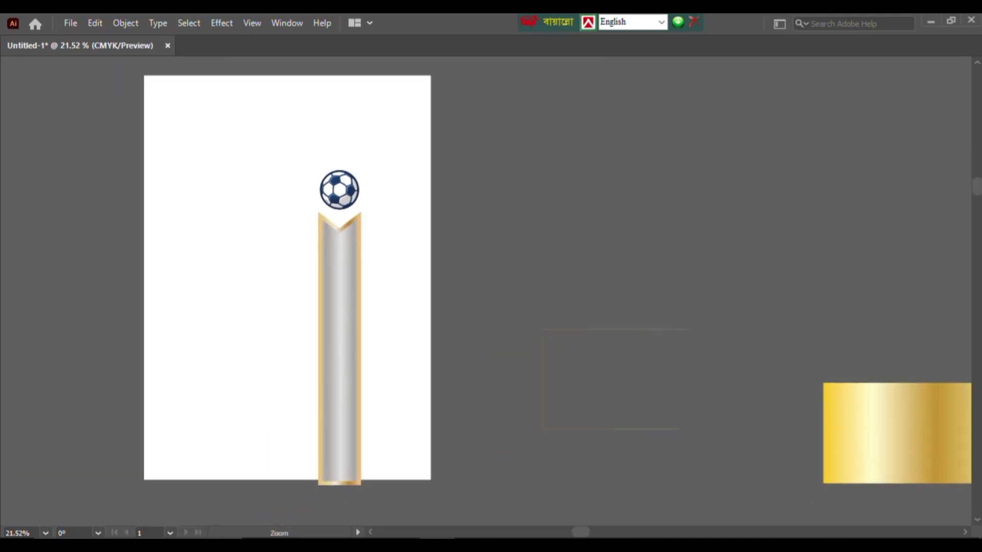
key("ctrl+minus")
left_click(691, 343)
scroll(564, 152, "down", 2)
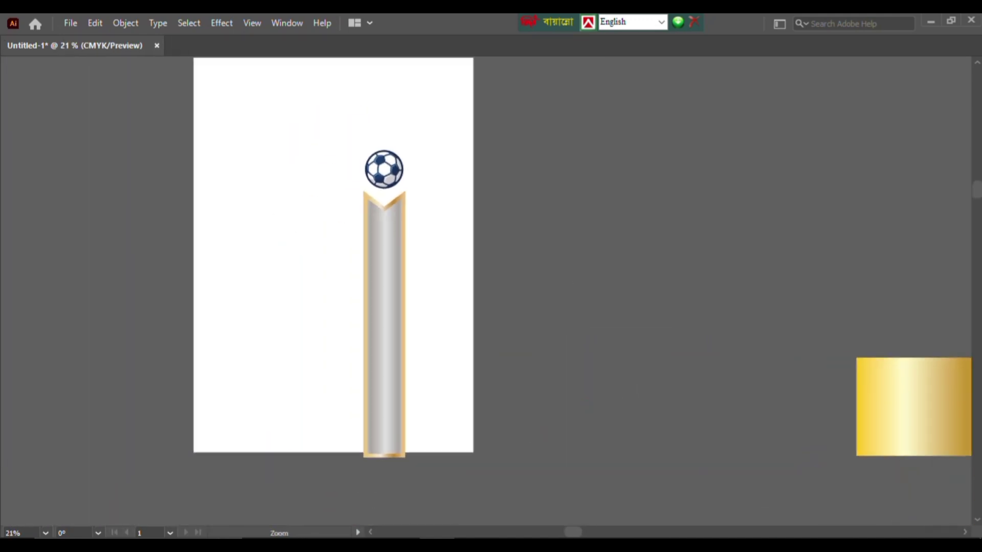
key("Tab")
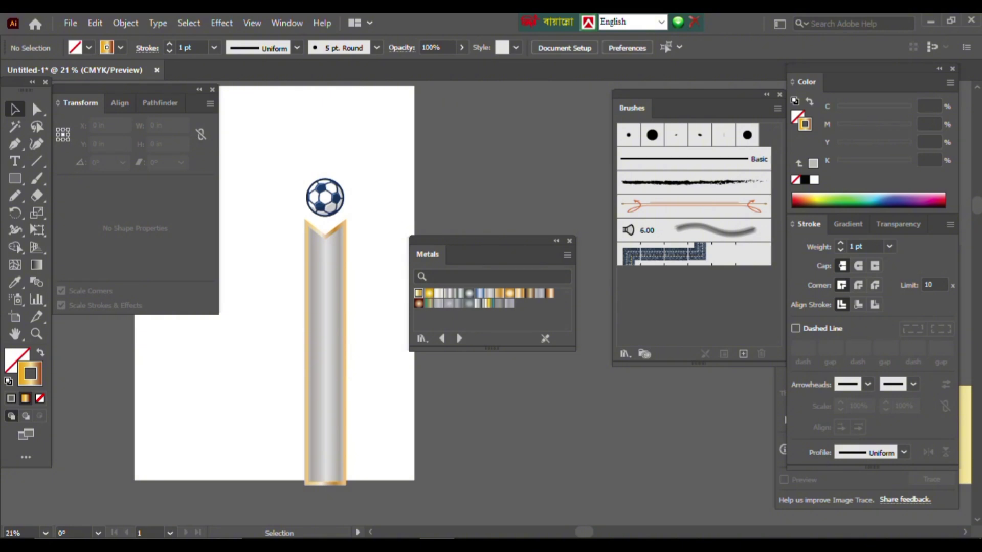
left_click_drag(275, 283, 368, 262)
scroll(368, 261, "down", 1)
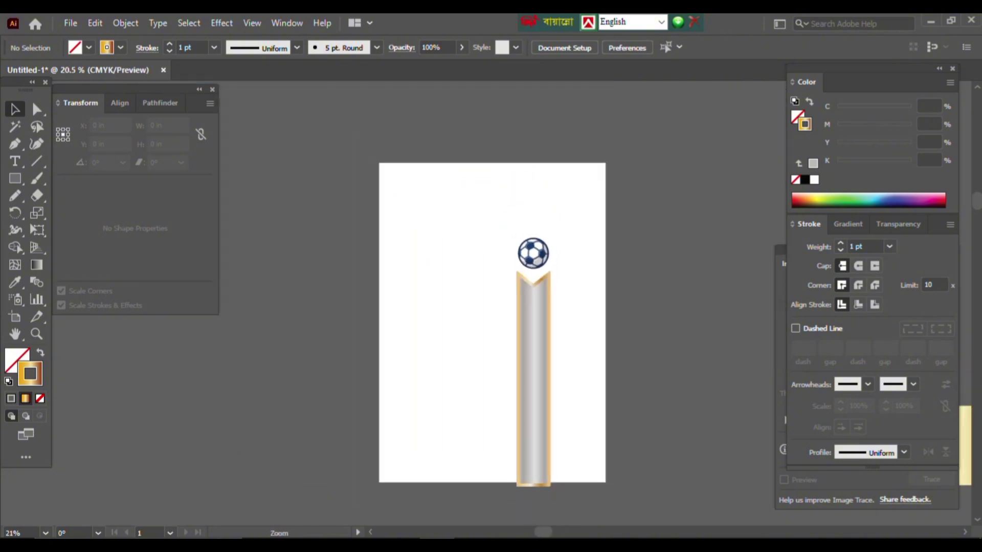
Switch to the browser and copy the gray brush grungy wall texture image from the Freepik page
key("alt+Tab")
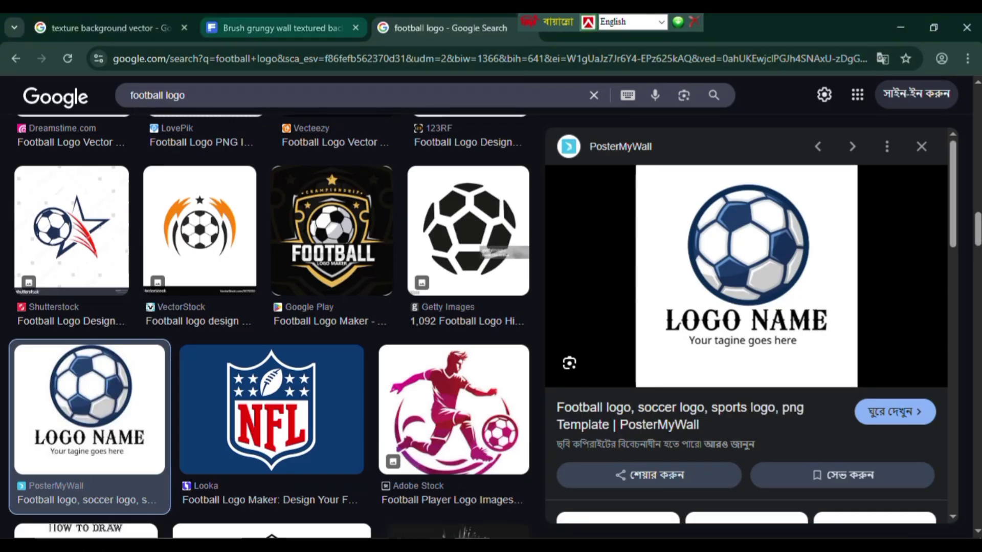
key("ctrl+shift+Tab")
right_click(592, 248)
left_click(658, 307)
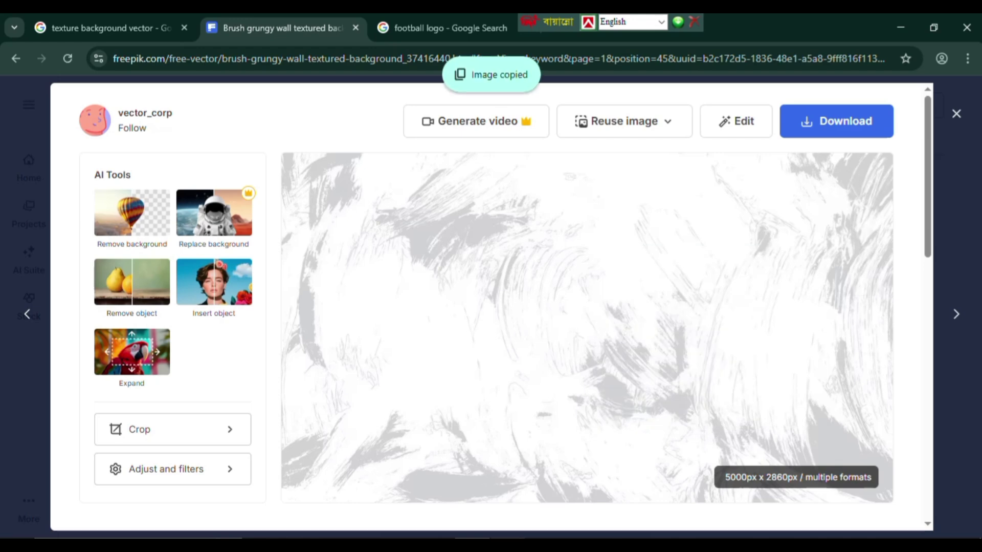
Paste the texture into the Illustrator document, rotate it 270°, enlarge it to about 25.2 x 38.7 in and send it to the back
key("alt+Tab")
key("ctrl+v")
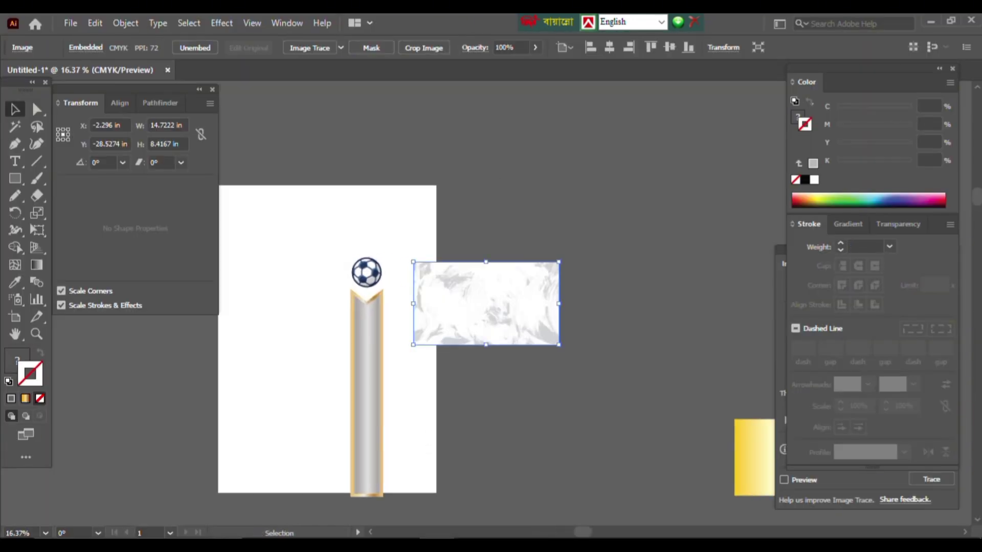
left_click_drag(562, 348, 446, 378)
mouse_move(538, 304)
left_mouse_down()
mouse_move(593, 307)
mouse_move(404, 327)
mouse_move(401, 316)
mouse_move(529, 308)
left_mouse_up()
key("ctrl+shift+bracketleft")
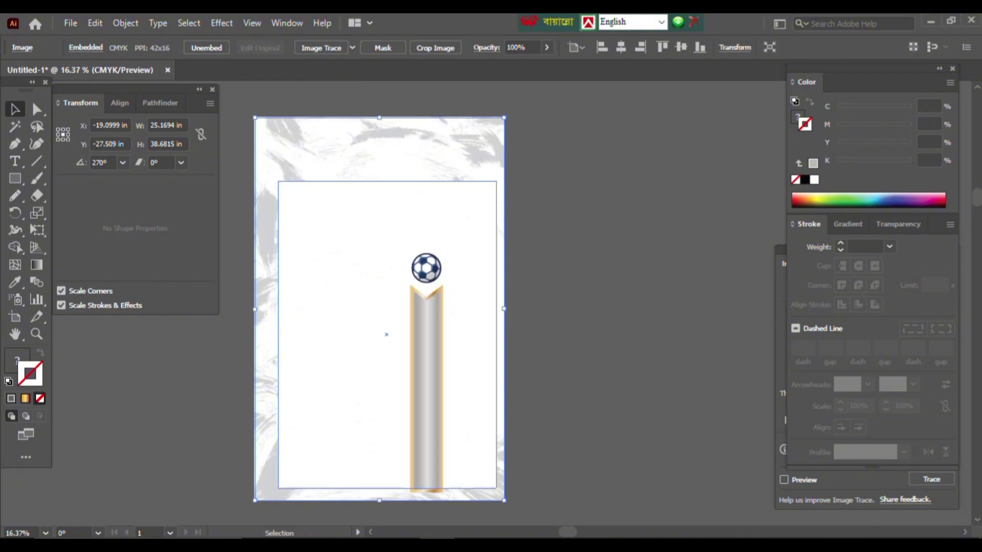
Resize the texture to about 22.8 x 31.9 in over the white rectangle, then send the white rectangle behind it
left_click_drag(254, 117, 278, 181)
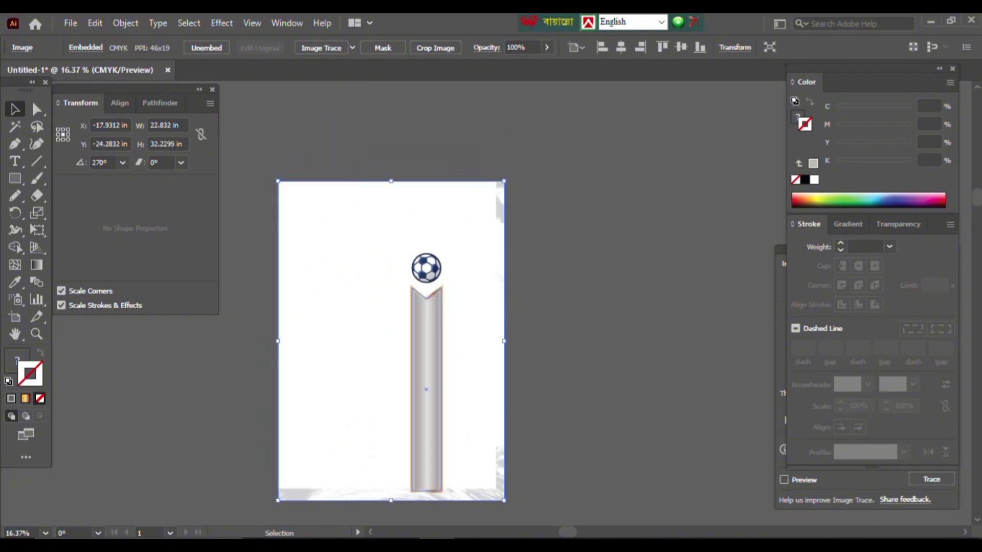
mouse_move(504, 500)
left_mouse_down()
mouse_move(504, 487)
mouse_move(504, 495)
left_mouse_up()
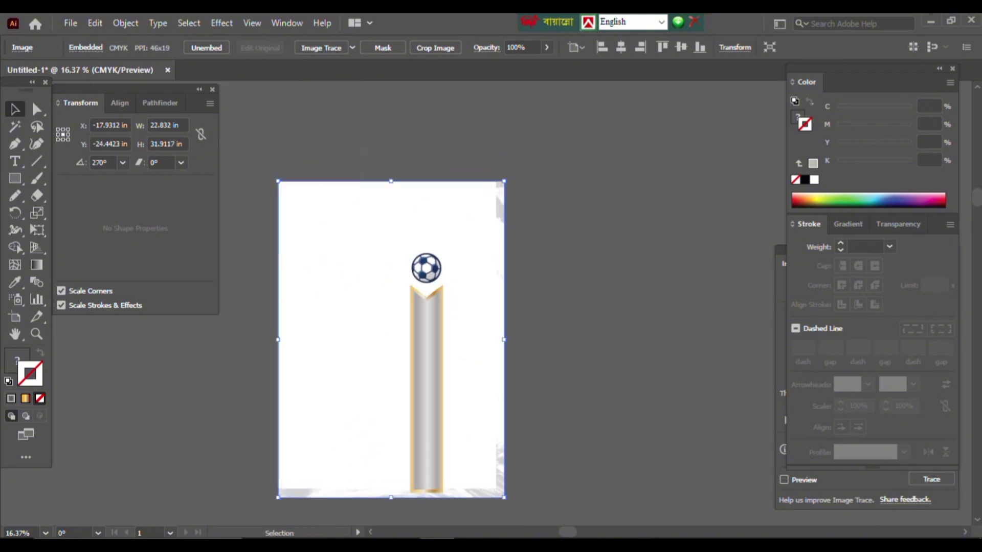
key("ctrl+equal")
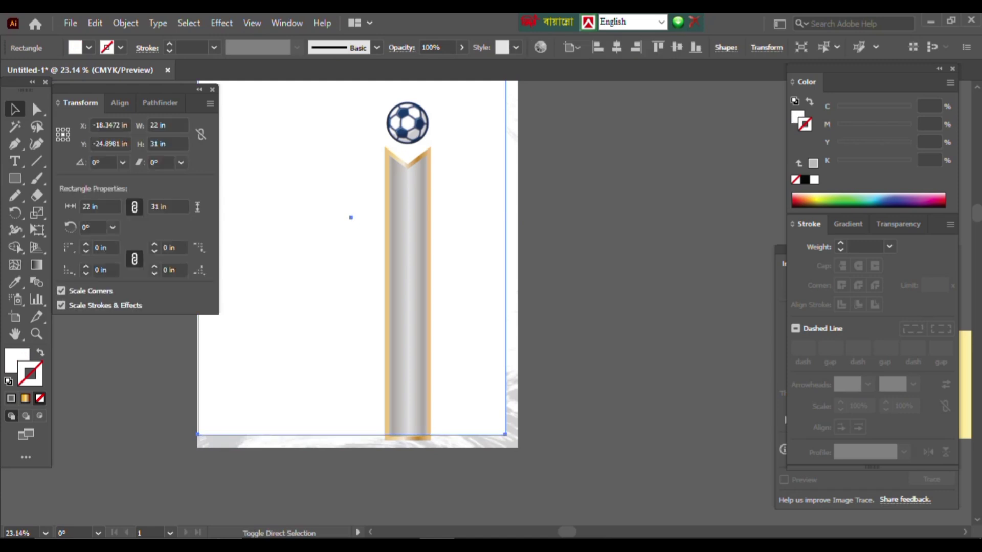
key("Delete")
key("ctrl+0")
Try the texture image at 20% opacity with the Normal blend mode
key("ctrl+a")
key("ctrl+shift+F10")
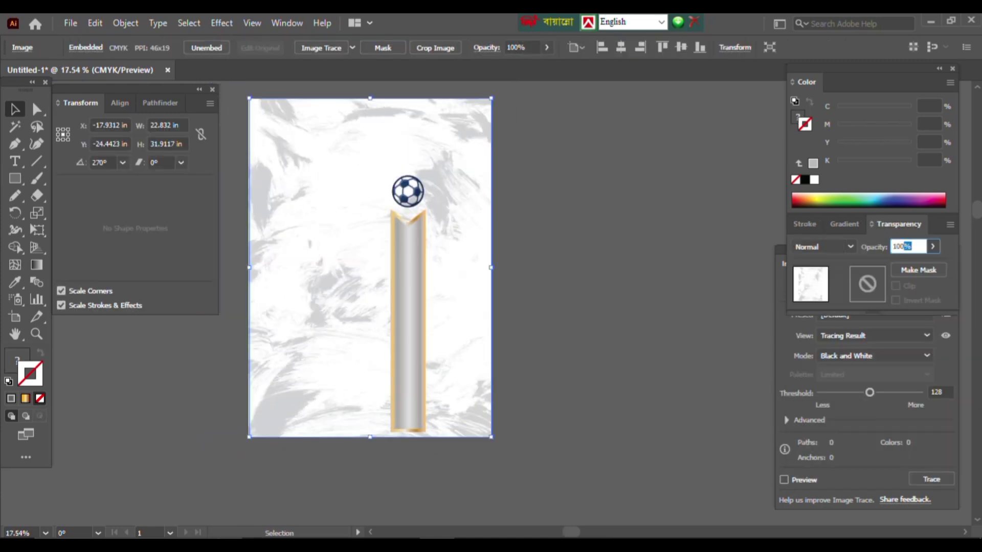
key("Escape")
scroll(444, 160, "up", 5)
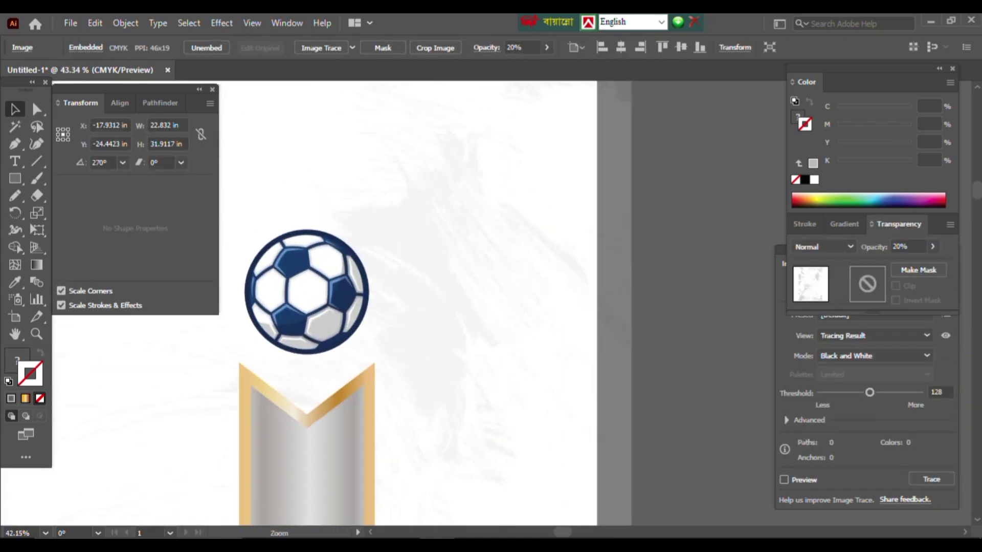
scroll(563, 266, "down", 4)
Try the Multiply and Color Burn blend modes on the texture image
left_click(823, 246)
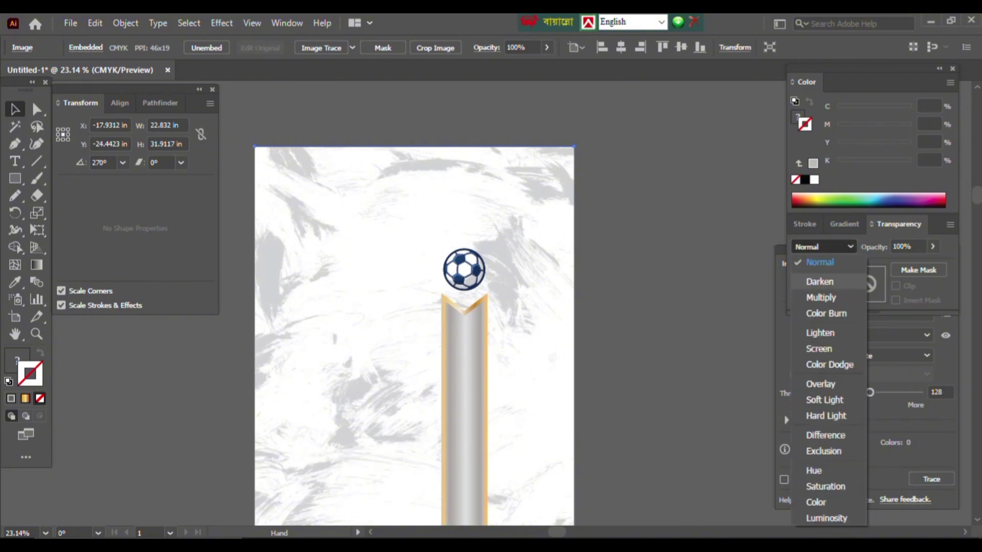
left_click(819, 296)
left_click_drag(414, 333, 420, 284)
left_click(824, 246)
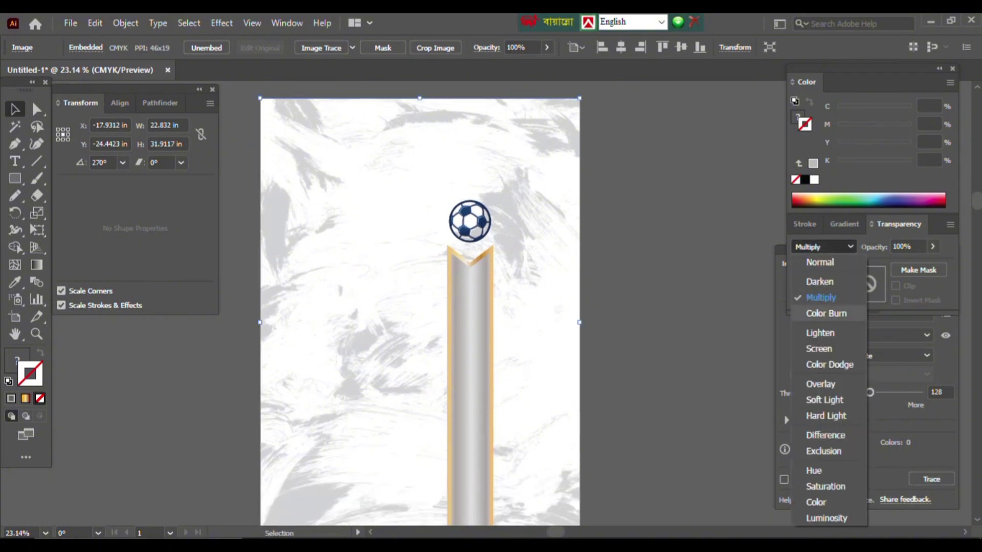
left_click(827, 312)
Set the texture image's blend mode to Darken and its opacity to 20%
left_click(824, 246)
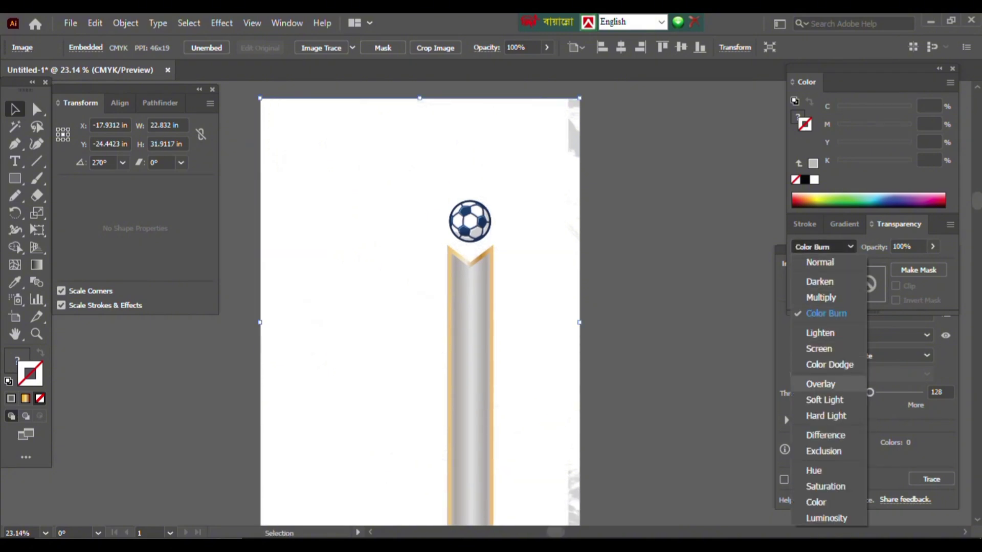
left_click(820, 281)
type("20")
key("Return")
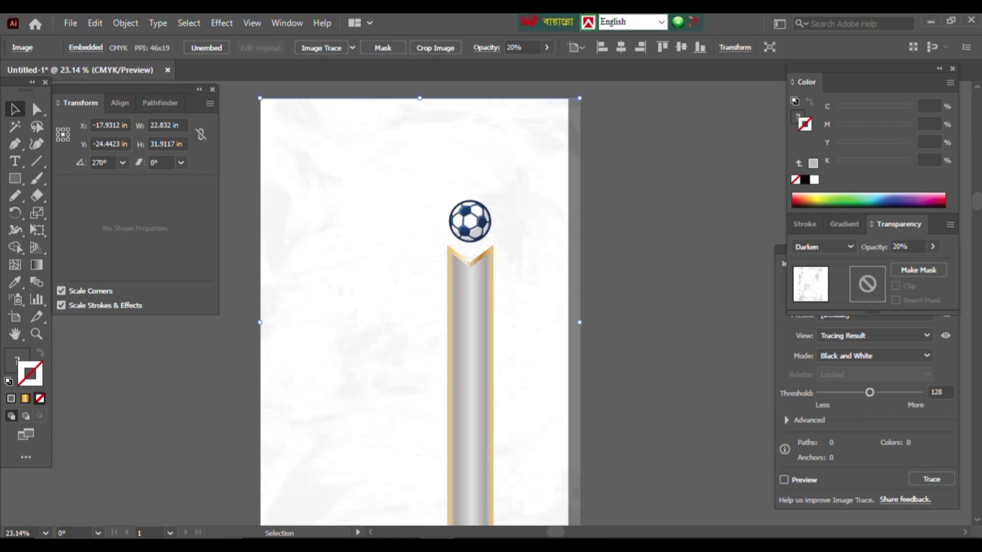
Set the texture image's opacity to 50% and its blend mode to Normal
scroll(540, 167, "up", 5)
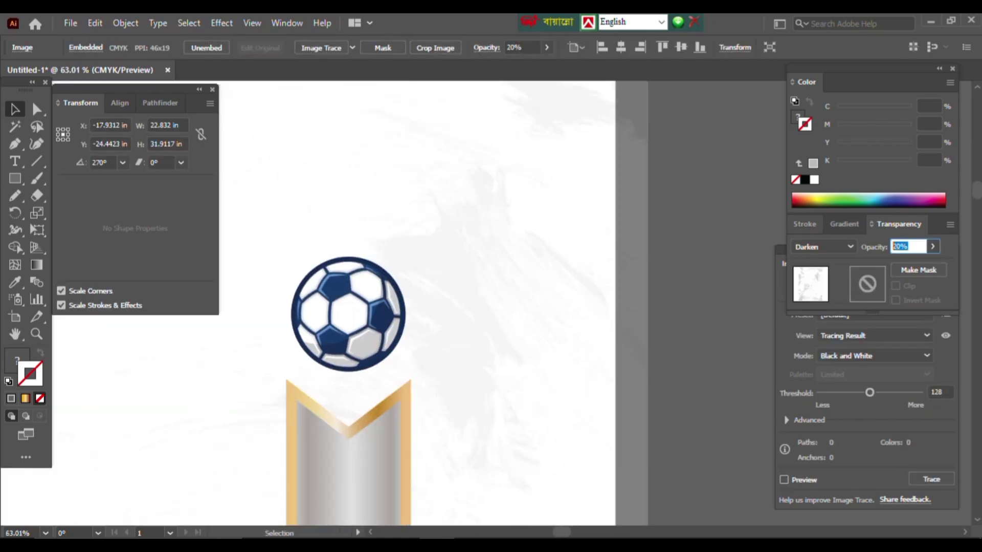
scroll(500, 199, "down", 5)
key("ctrl+shift+a")
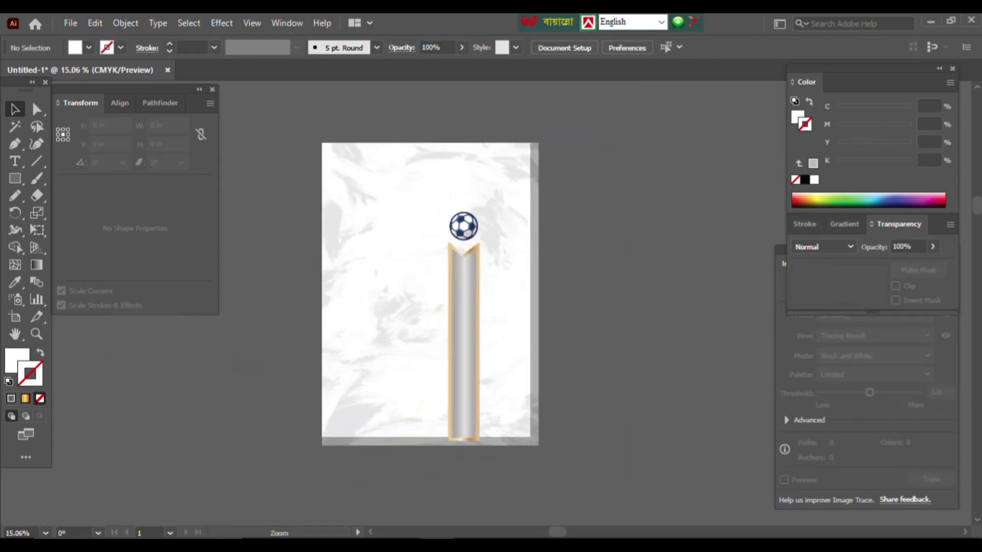
left_click(359, 307)
left_click(824, 246)
key("Escape")
key("ctrl+shift+a")
scroll(255, 252, "up", 1)
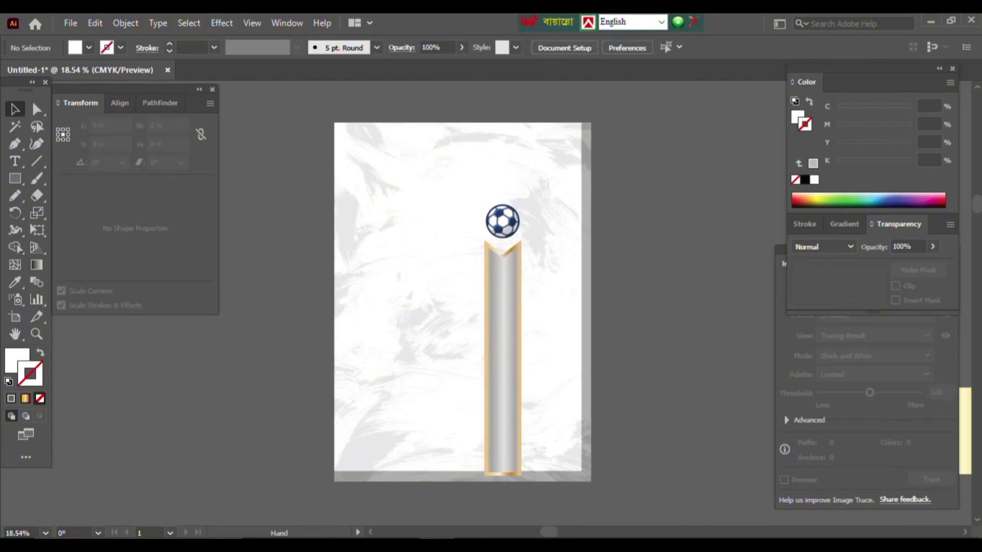
Hide the texture image over the white rectangle
scroll(455, 297, "up", 1)
scroll(455, 297, "down", 2)
left_click(454, 297)
key("Delete")
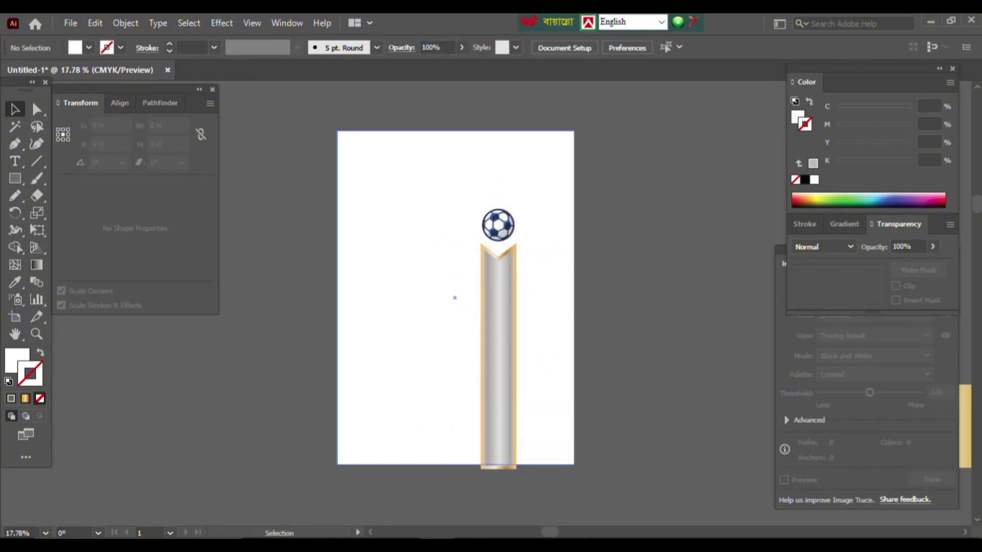
scroll(499, 286, "up", 1)
Duplicate the clipped soccer ball to the empty area beside the rectangle and release the copy's clipping mask
scroll(460, 286, "down", 2)
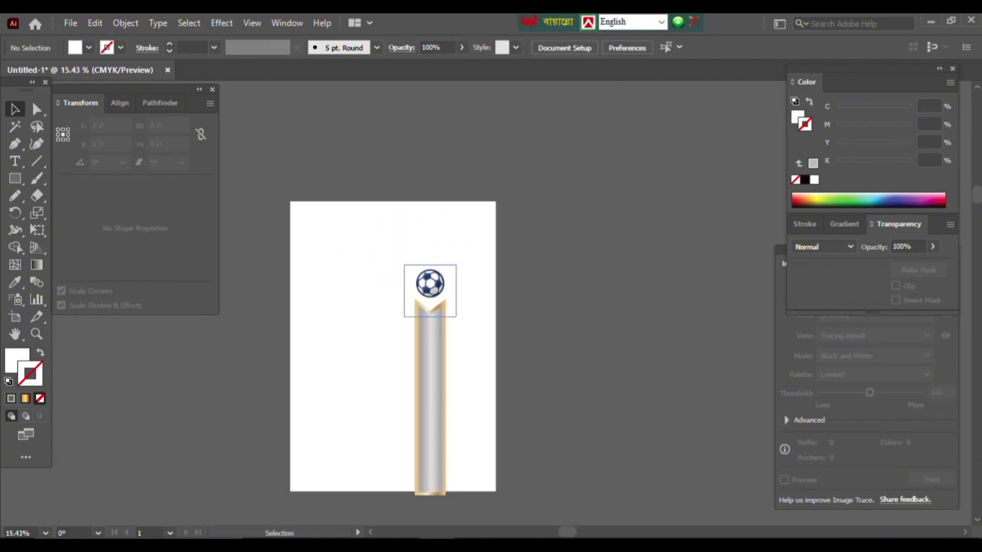
left_click_drag(430, 283, 595, 285)
scroll(770, 285, "up", 2)
right_click(469, 297)
left_click(511, 167)
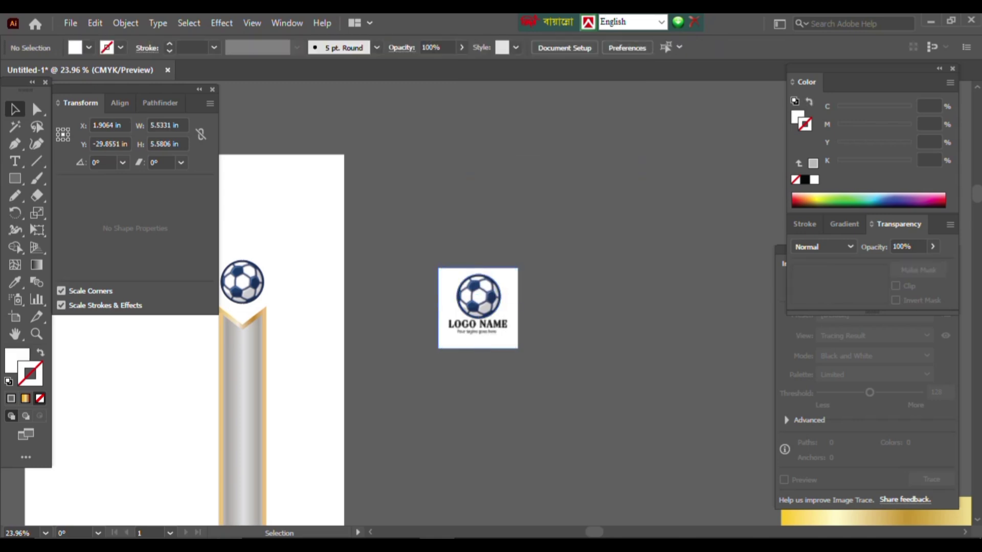
Enlarge the released logo image to about 17.5 x 17.7 in
left_click_drag(478, 307, 717, 304)
left_click(481, 296)
left_click(614, 297)
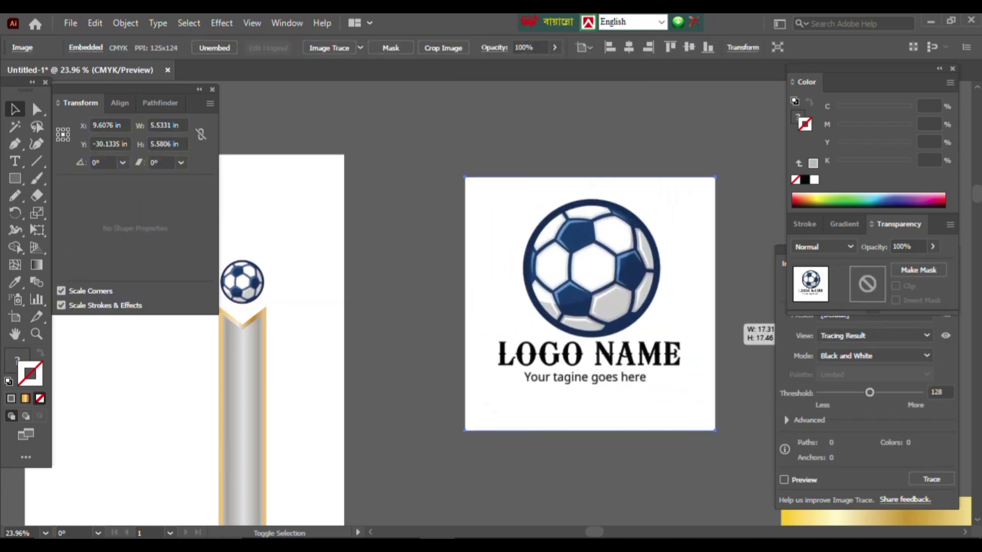
Trace the enlarged logo image with an Image Trace preset and expand the result into paths
mouse_move(588, 307)
left_mouse_down()
mouse_move(535, 339)
mouse_move(511, 339)
left_mouse_up()
left_click(352, 47)
left_click(389, 97)
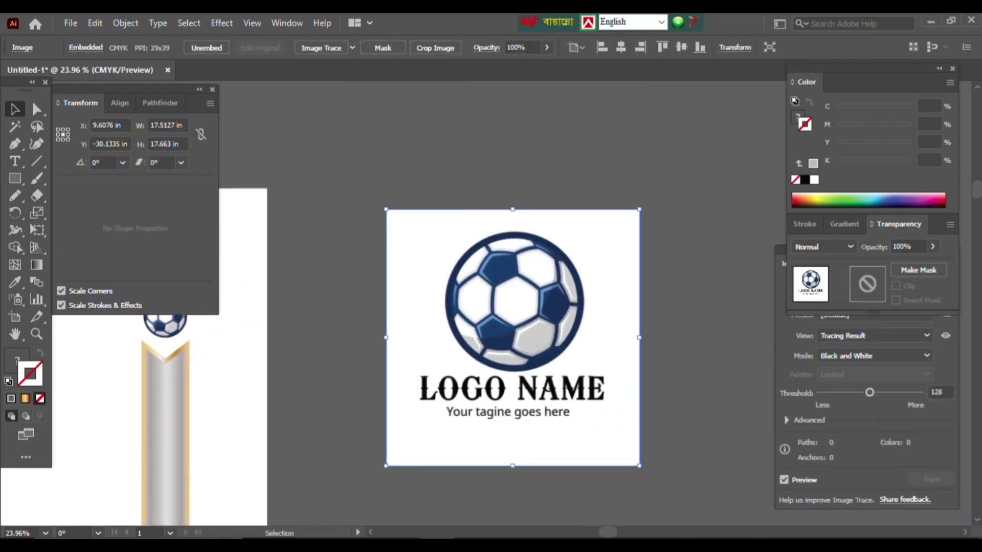
left_click(416, 47)
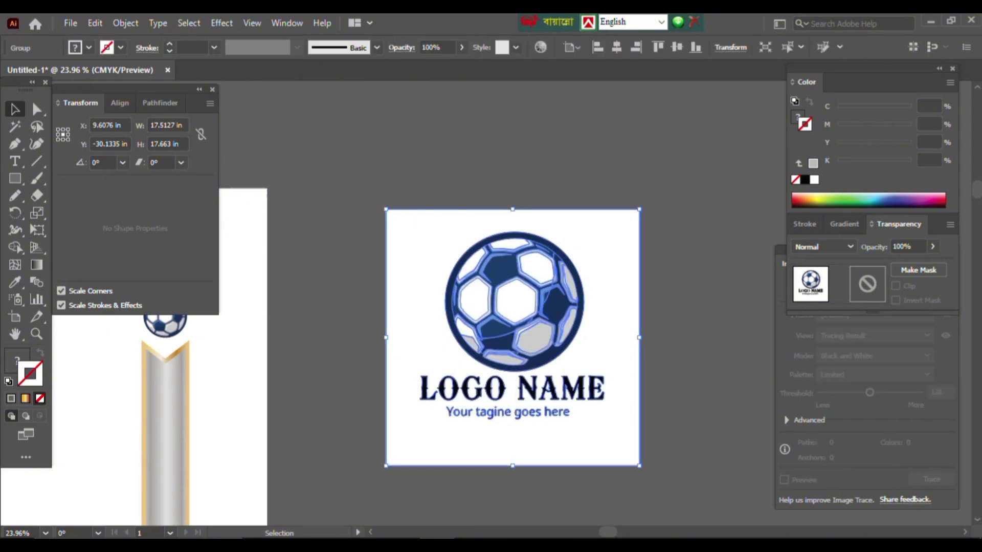
Ungroup the traced logo and delete its white background and lettering, keeping only the soccer ball
right_click(462, 229)
key("Escape")
key("ctrl+shift+a")
key("ctrl+1")
key("ctrl+alt+0")
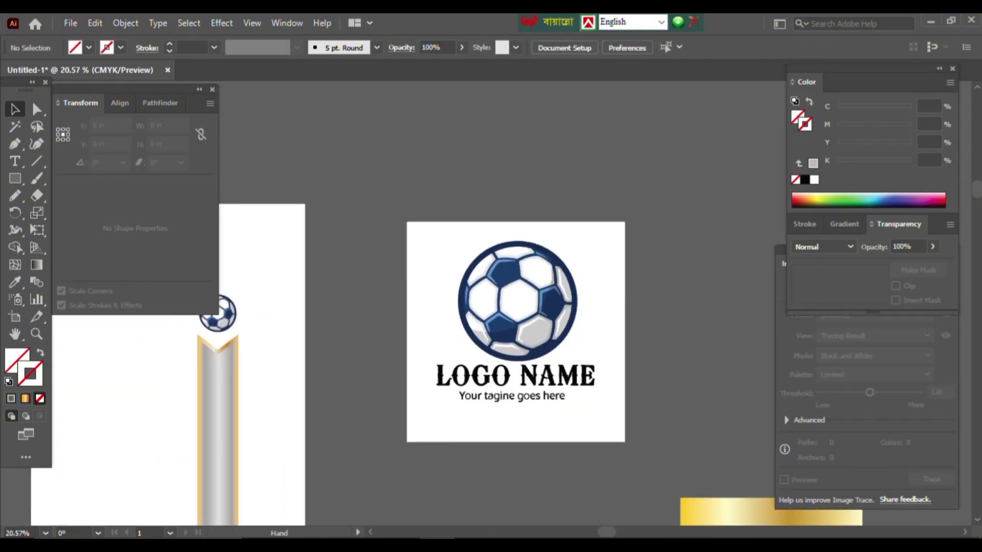
key("Delete")
scroll(430, 317, "up", 3)
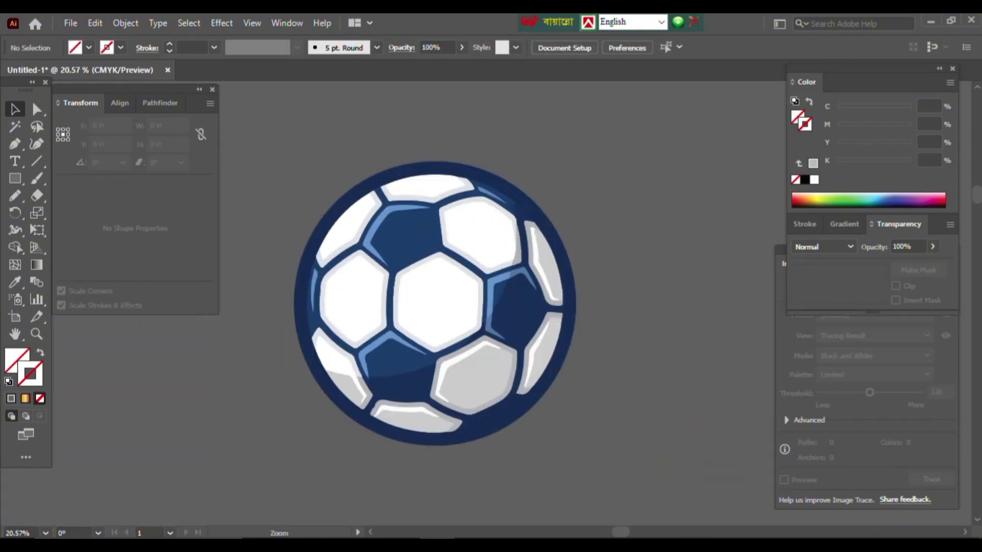
Select all paths of the traced soccer ball and group them
scroll(563, 312, "down", 3)
left_click(519, 331)
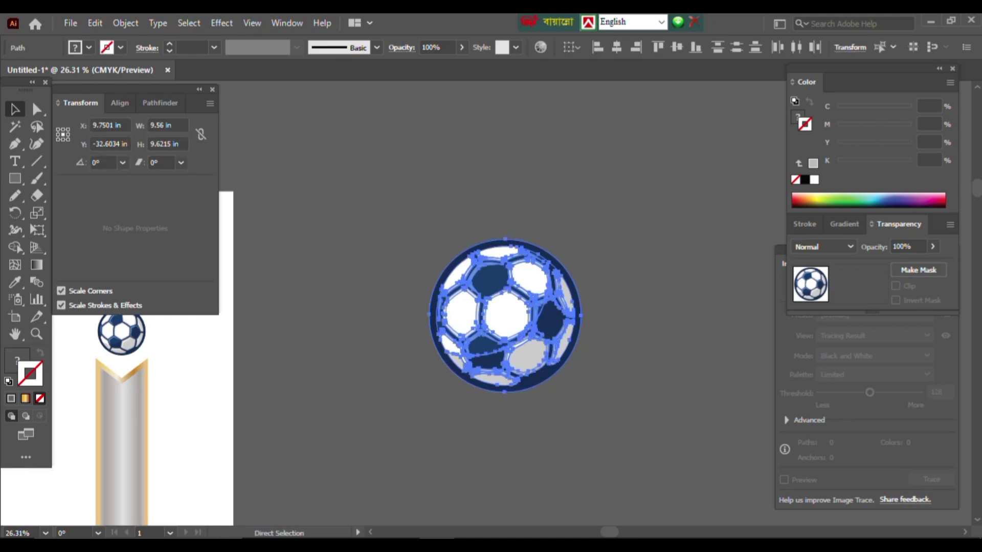
key("ctrl+shift+a")
scroll(518, 331, "down", 2)
left_click(529, 283)
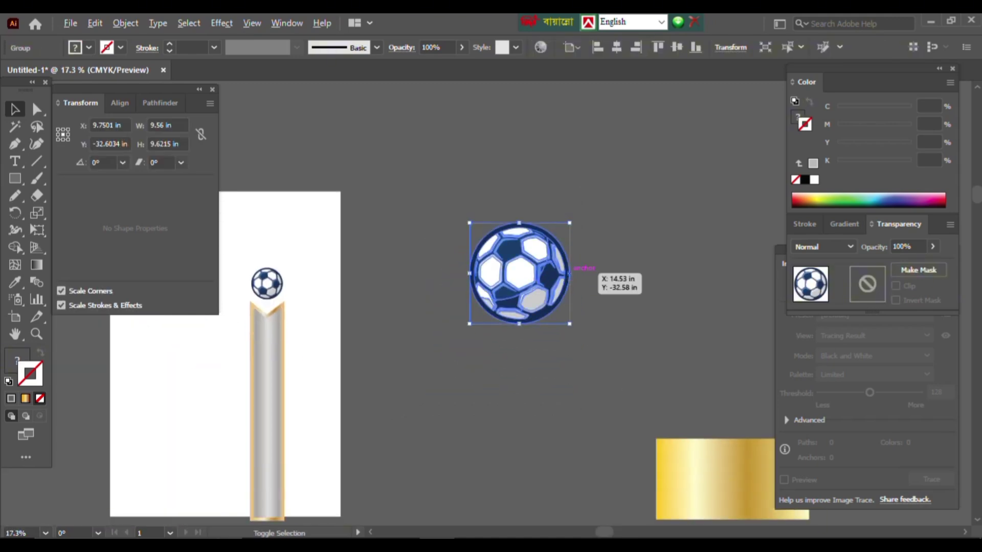
Enlarge the traced ball to about 48.7 x 49 in and place it over the white rectangle
left_click_drag(570, 273, 696, 307)
scroll(584, 241, "down", 1)
left_click_drag(583, 241, 362, 305)
left_click_drag(494, 306, 561, 316)
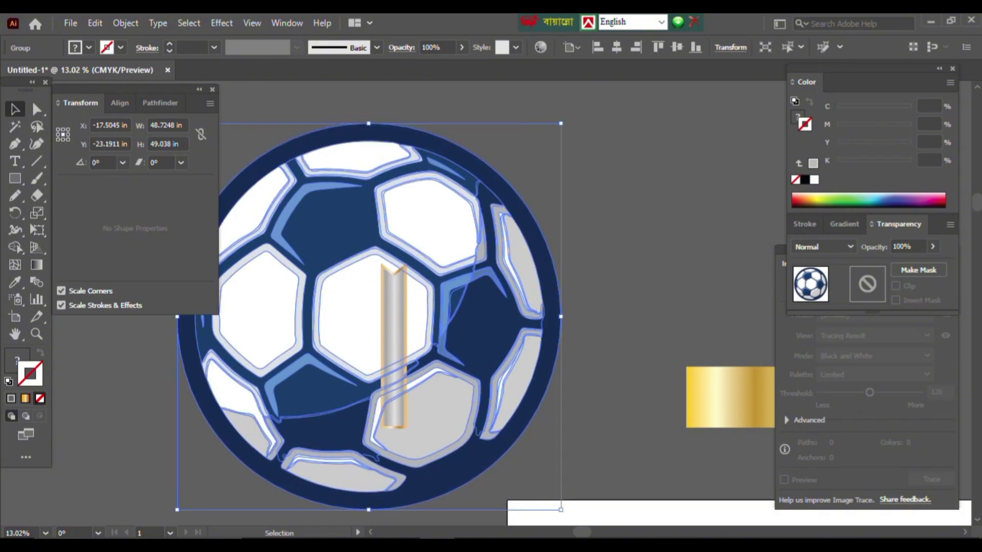
Set the enlarged ball's opacity to 20%
type("20")
key("Return")
key("ctrl+shift+a")
scroll(369, 318, "up", 1)
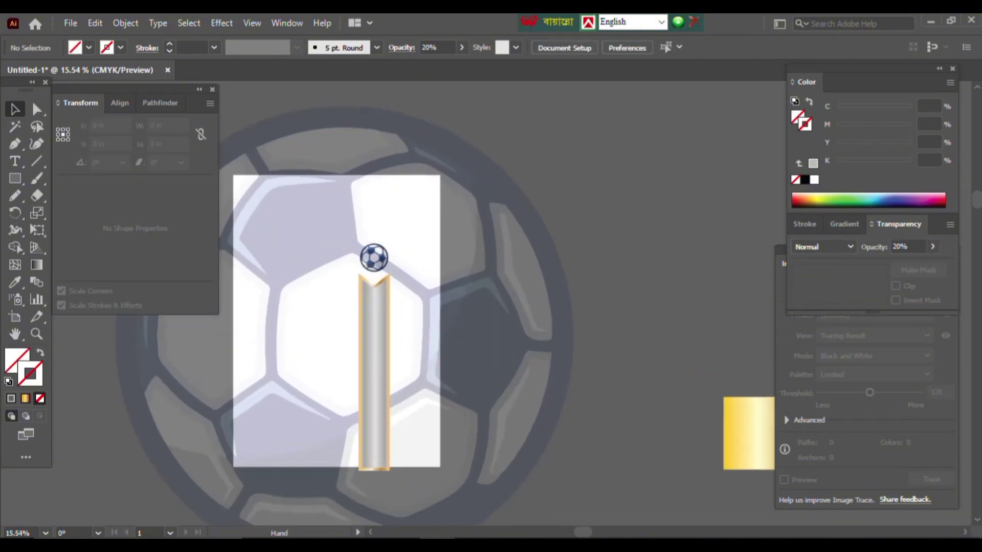
Restack the artwork with the white rectangle behind the faded ball, and show the hidden texture image again
left_click(389, 317)
key("ctrl+shift+bracketleft")
left_click(317, 358)
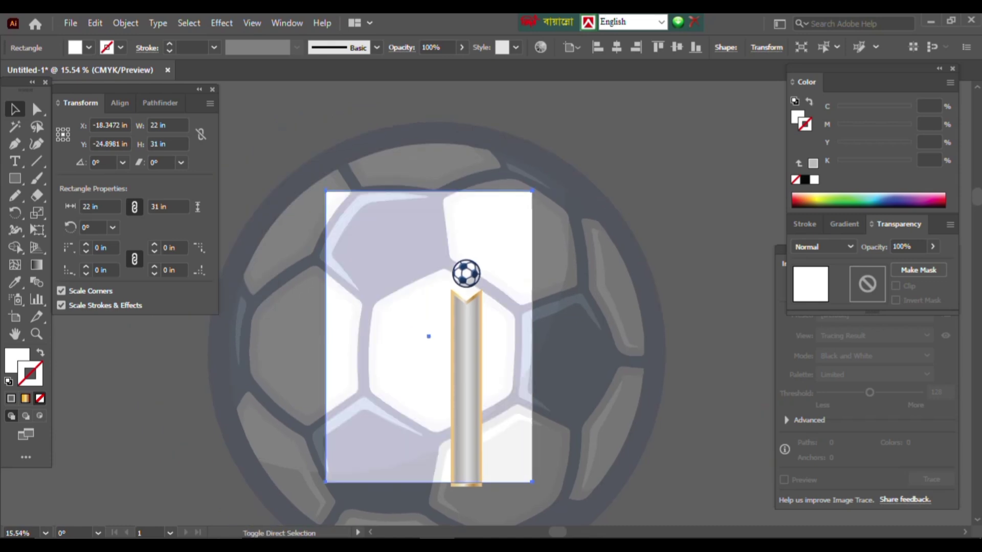
left_click(467, 384)
scroll(467, 307, "up", 2)
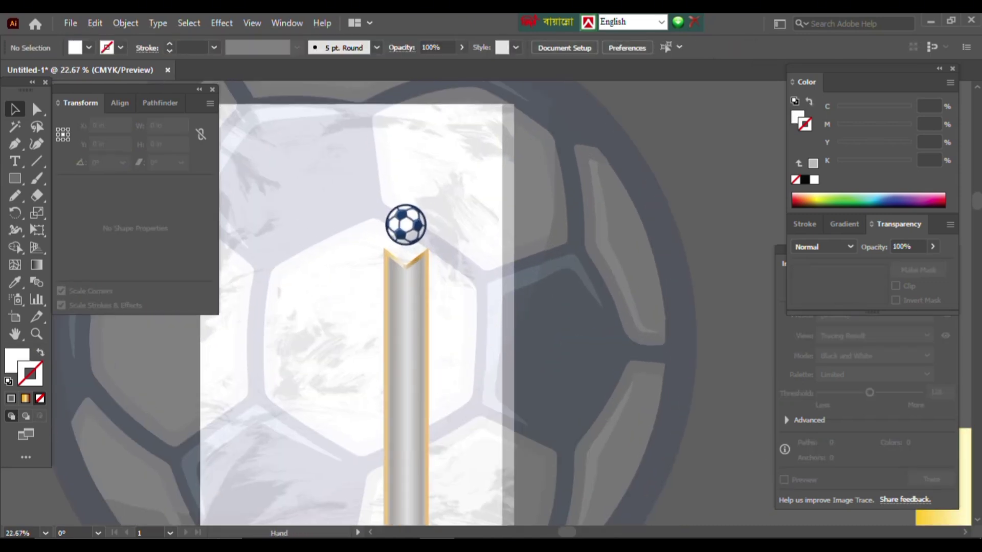
scroll(404, 154, "up", 3)
scroll(399, 205, "down", 4)
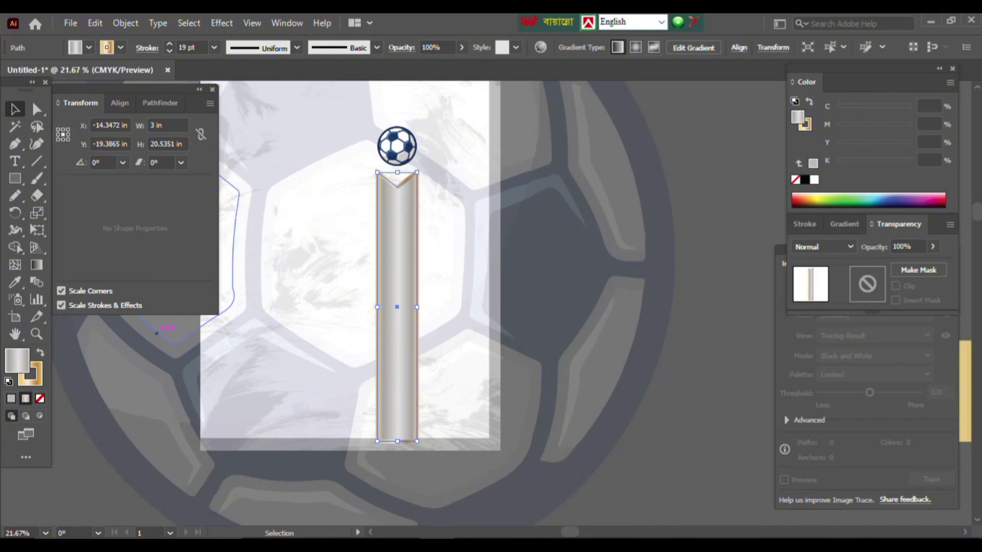
Remove the notched strip's silver fill and swap its gold stroke gradient into the fill
key("slash")
scroll(389, 102, "up", 2)
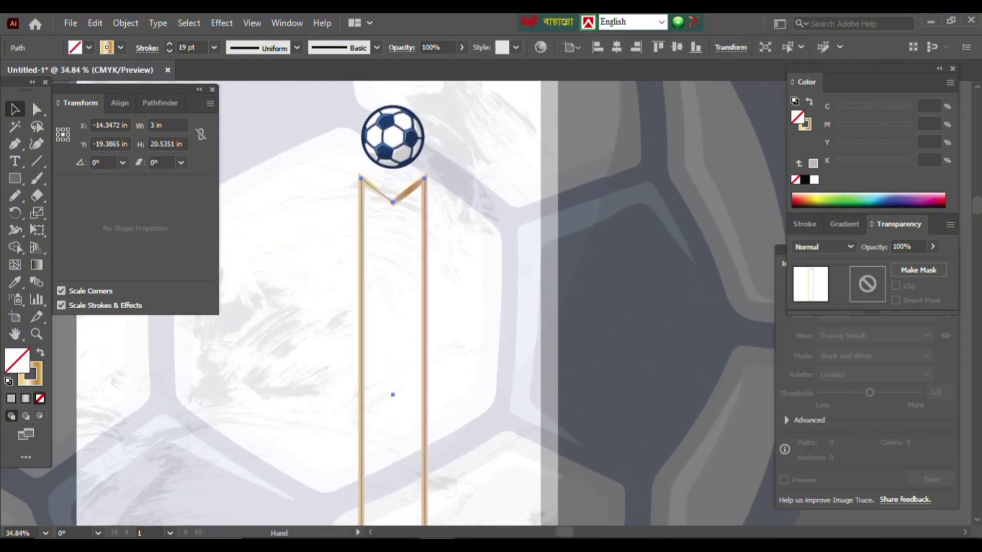
key("shift+x")
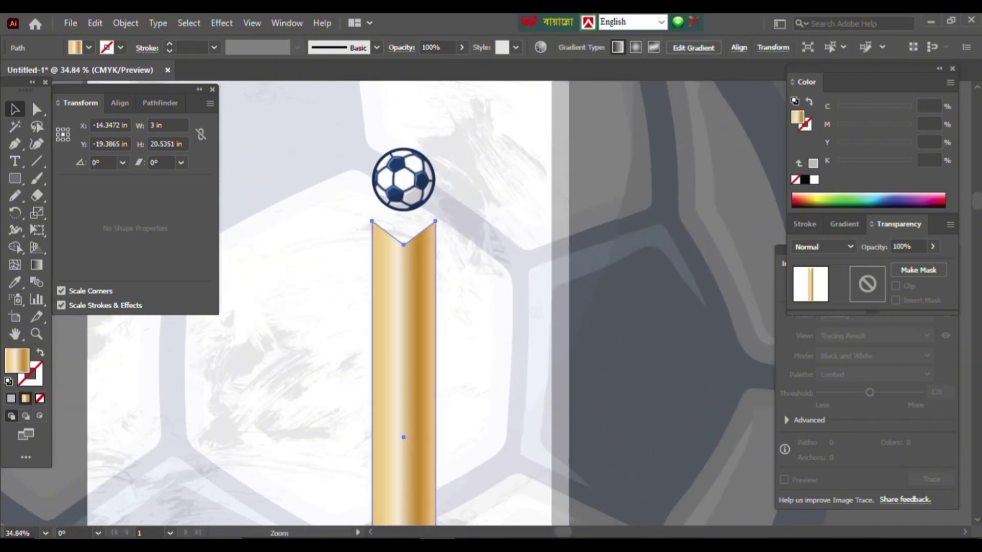
scroll(438, 256, "down", 3)
scroll(437, 256, "up", 2)
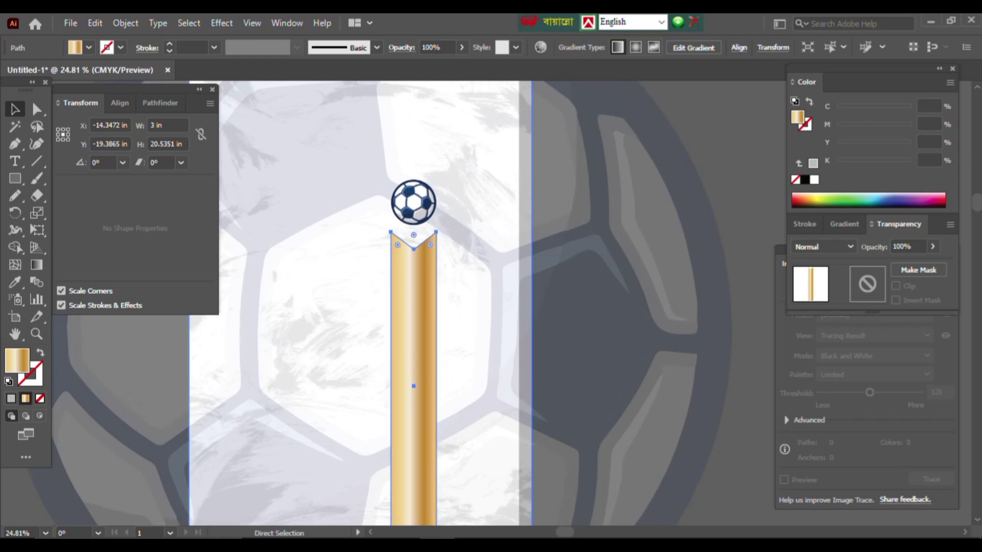
Apply the sample rectangle's gold gradient to the notched strip, then delete the sample rectangle
scroll(461, 281, "down", 3)
scroll(461, 282, "up", 1)
scroll(460, 281, "right", 3)
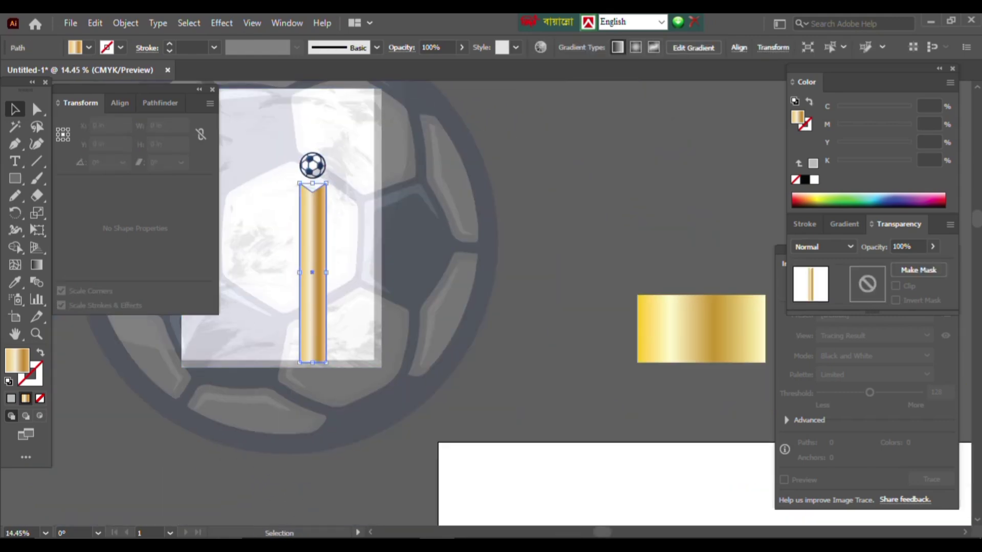
left_click(701, 328)
key("v")
key("ctrl+shift+a")
scroll(461, 282, "down", 1)
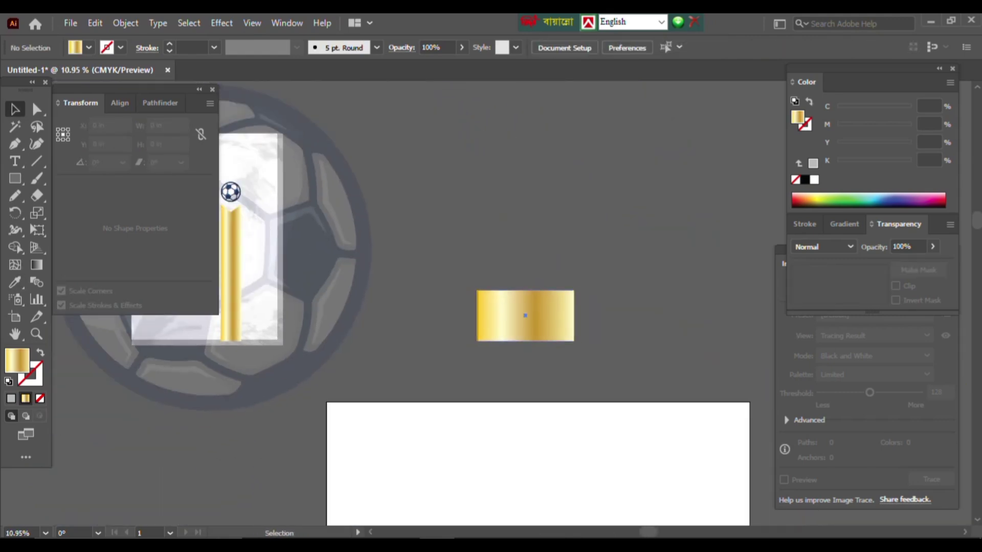
left_click(526, 315)
key("Delete")
key("ctrl+0")
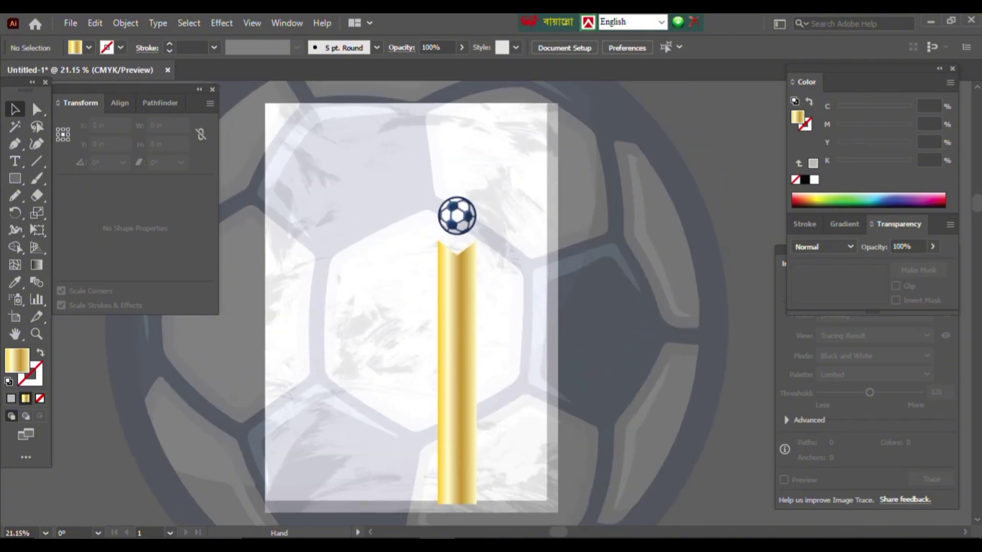
scroll(491, 302, "up", 2)
scroll(491, 302, "down", 2)
scroll(491, 302, "left", 3)
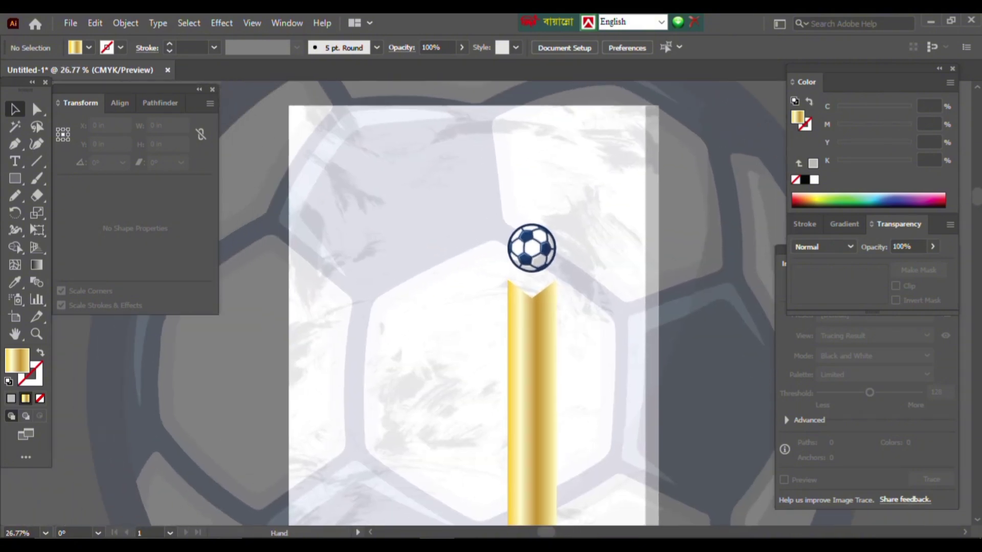
scroll(492, 302, "down", 1)
left_click_drag(512, 333, 459, 297)
left_click(472, 348)
mouse_move(472, 240)
left_mouse_down()
mouse_move(471, 315)
mouse_move(472, 241)
left_mouse_up()
key("ctrl+shift+a")
scroll(491, 302, "right", 2)
scroll(492, 302, "left", 3)
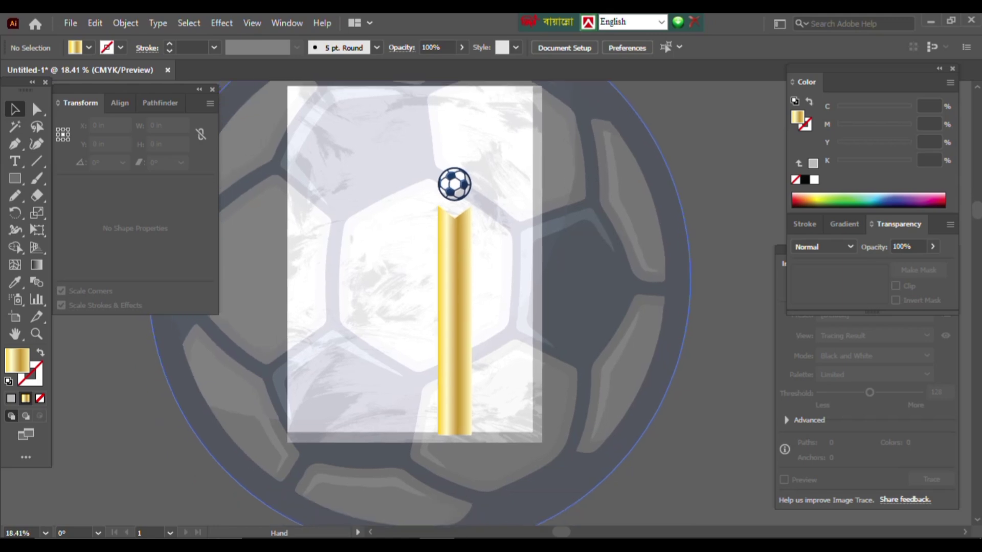
scroll(491, 302, "down", 1)
left_click(649, 149)
key("ctrl+shift+a")
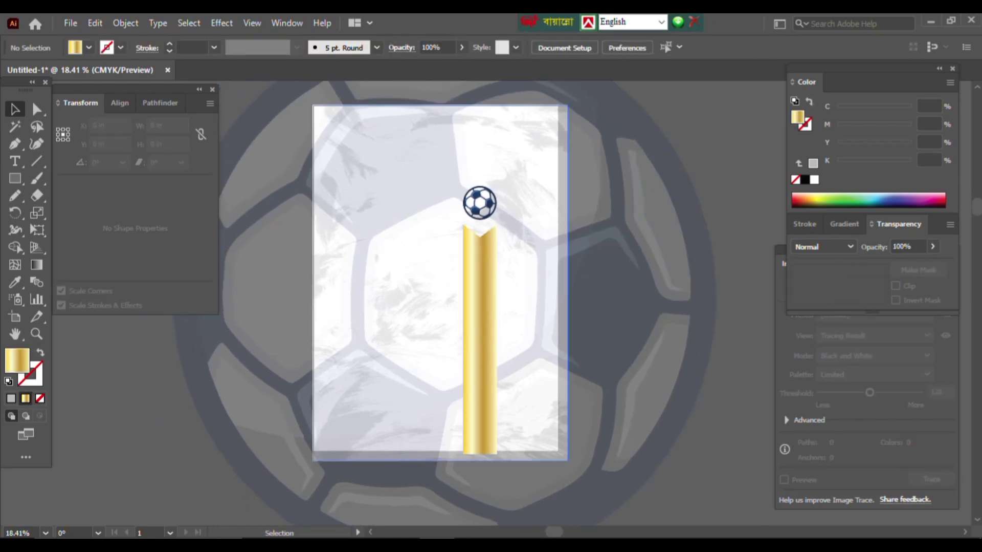
Draw a slanted four-point gold band with the Pen tool from beyond the rectangle's lower left edge up to the notched strip
scroll(491, 302, "down", 2)
scroll(491, 302, "left", 1)
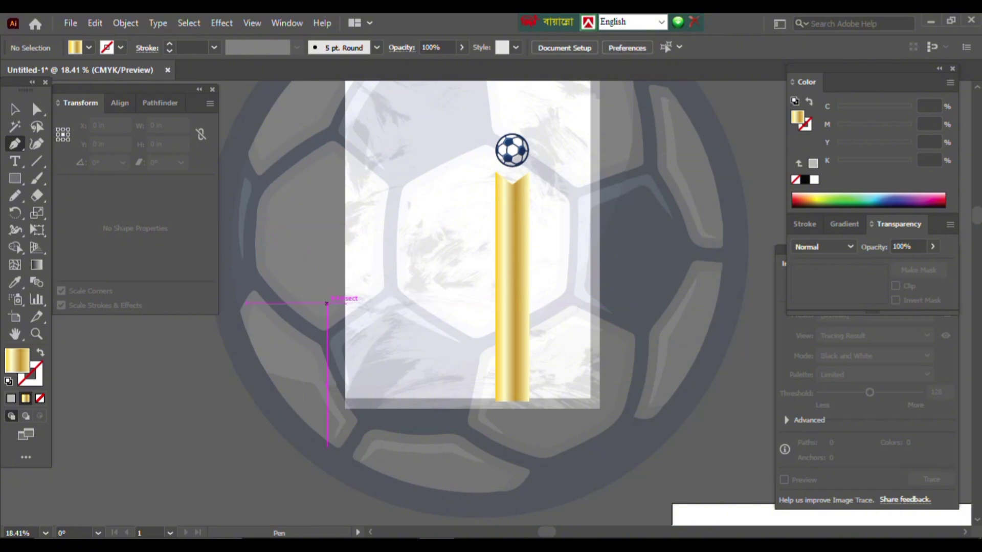
left_click(504, 200)
left_click(504, 217)
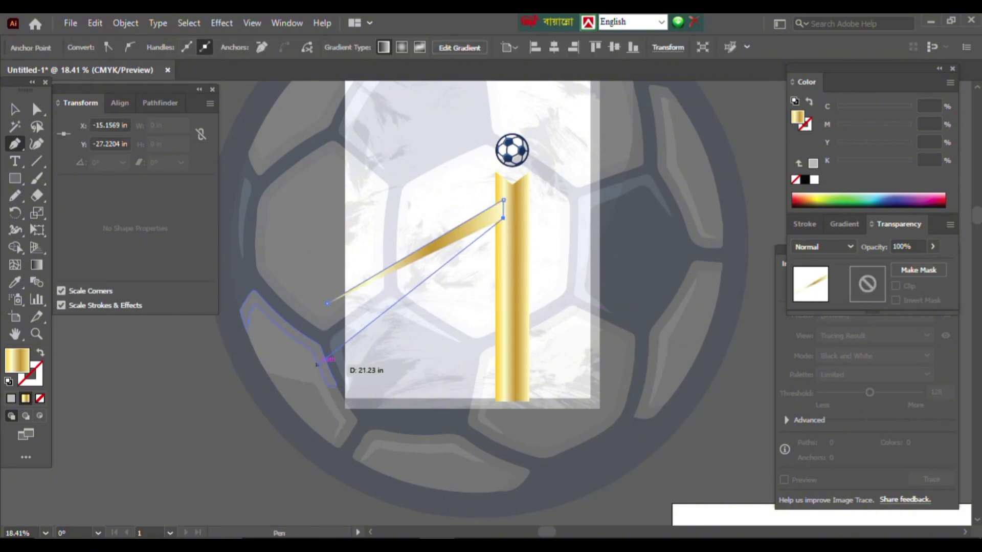
left_click(300, 339)
scroll(415, 229, "up", 1)
key("v")
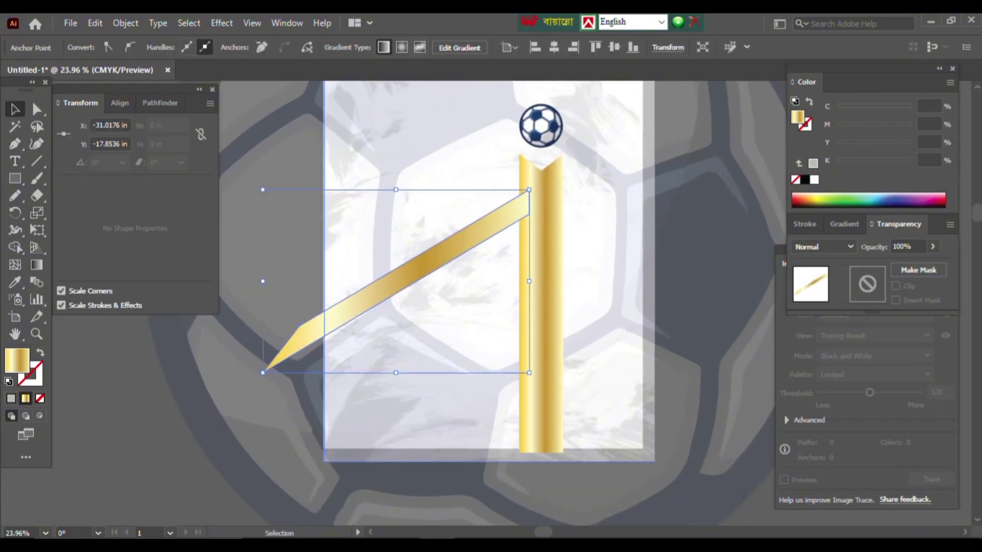
Bring the notched strip in front of the slanted gold band
key("ctrl+shift+a")
left_click(542, 302)
key("ctrl+shift+a")
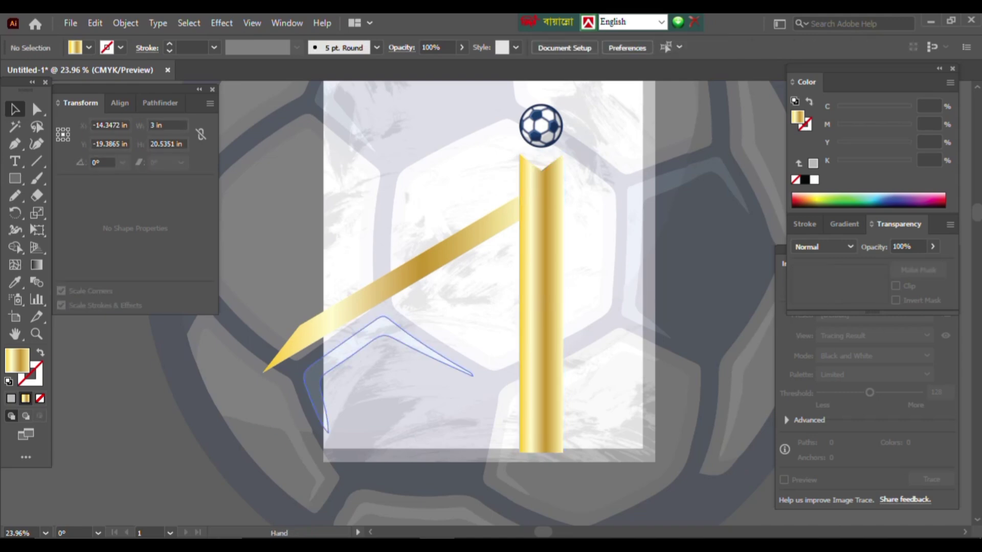
scroll(491, 302, "down", 1)
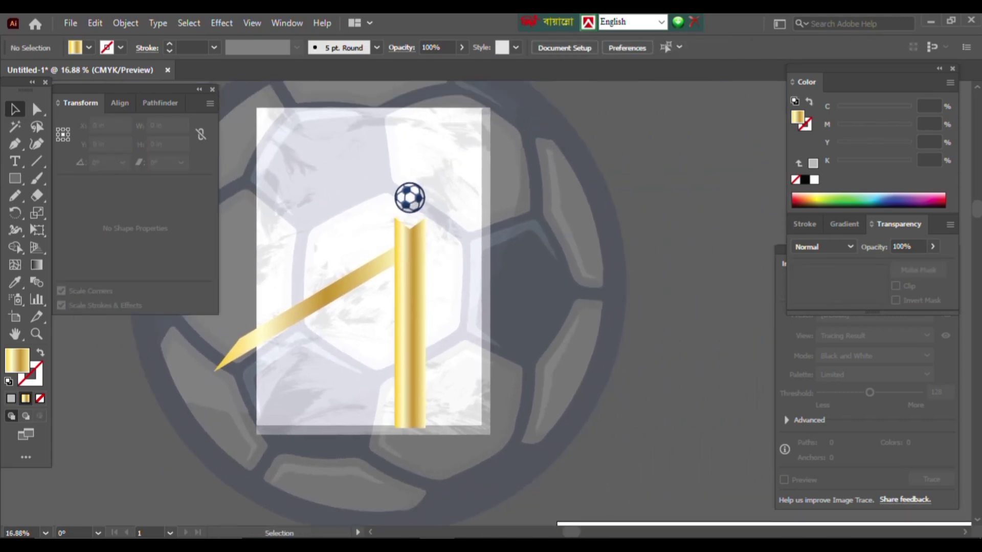
Hide the large faded soccer ball and select the texture image
left_click(626, 283)
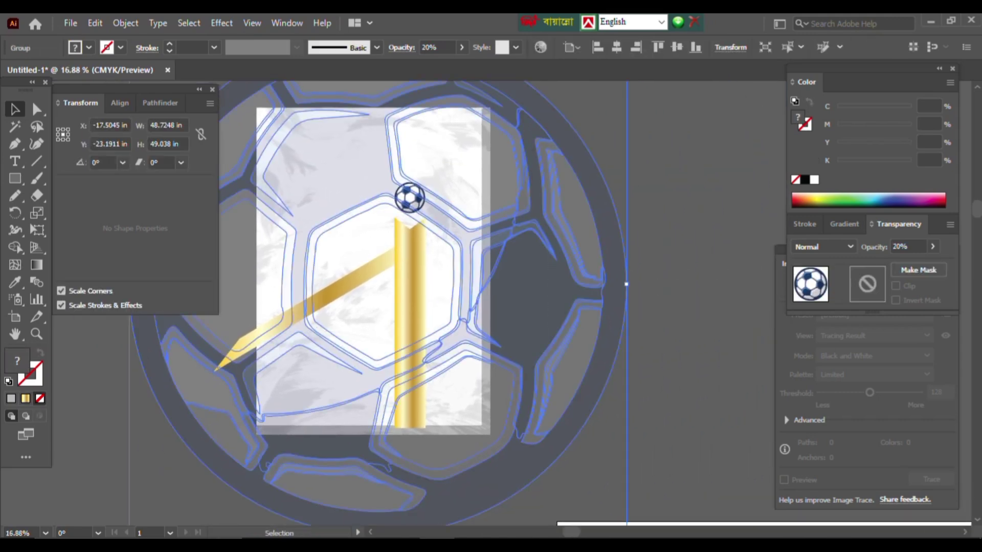
left_click(126, 23)
mouse_move(176, 149)
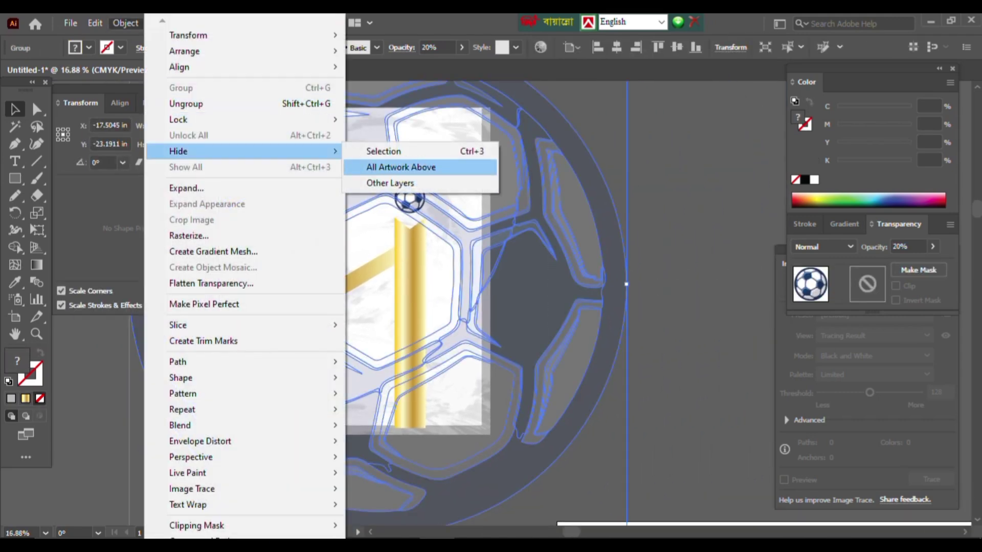
left_click(384, 149)
scroll(475, 275, "down", 1)
left_click(533, 333)
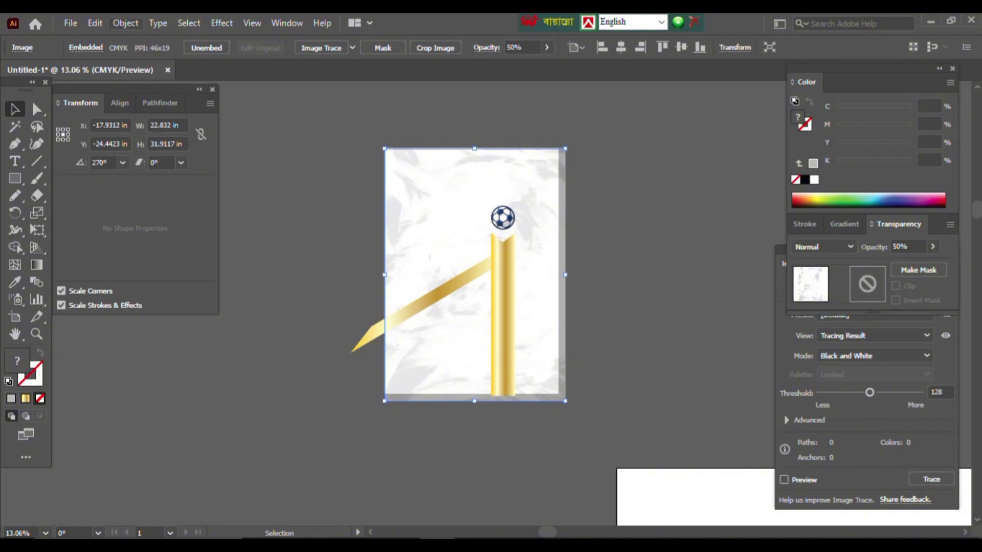
Hide the selected texture image
left_click(126, 23)
mouse_move(179, 149)
left_click(384, 149)
scroll(455, 288, "up", 2)
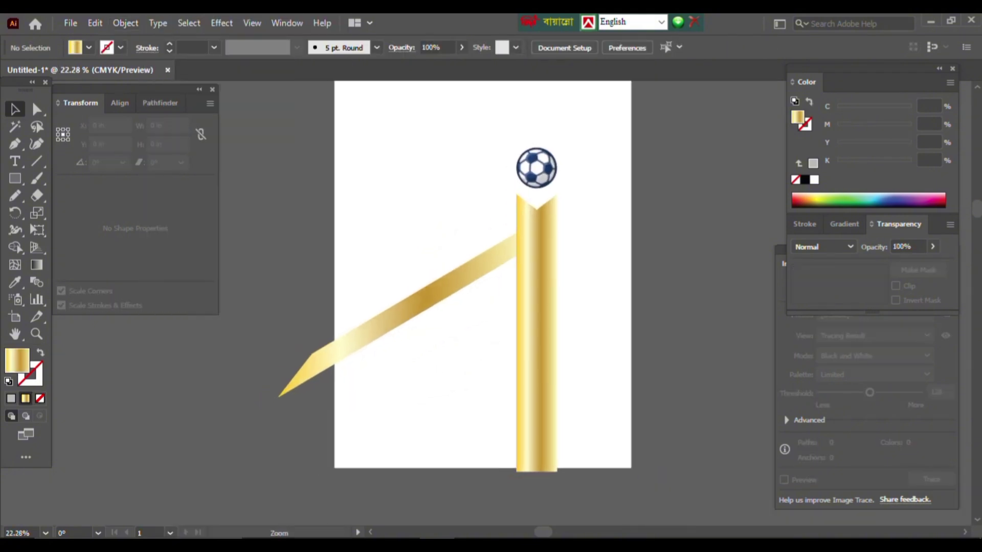
Draw a thin slanted line about 15.4 x 9.2 in below the gold band up to the notched strip, with a 21 pt gold gradient stroke
scroll(493, 266, "up", 1)
left_click_drag(285, 415, 247, 314)
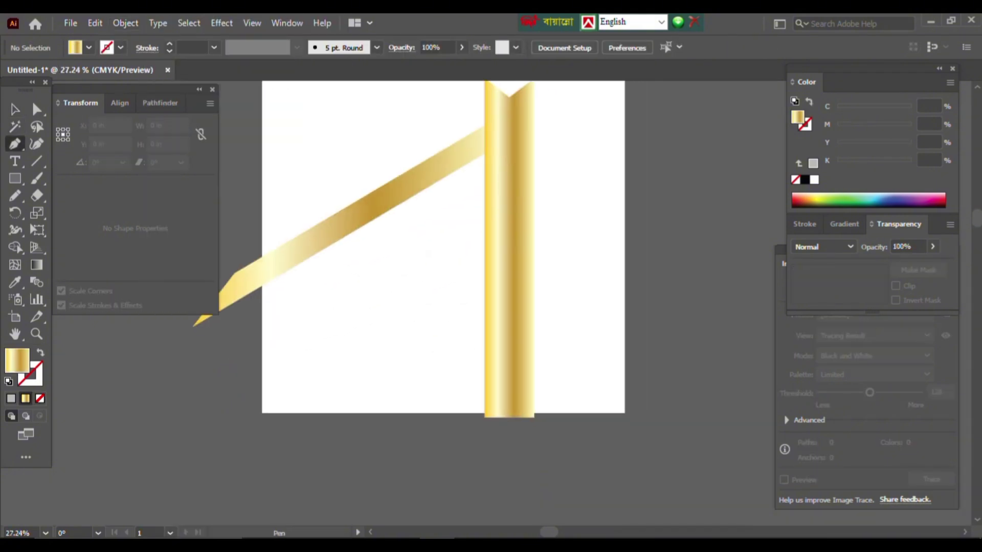
left_click(248, 314)
left_click_drag(503, 164, 539, 201)
key("shift+x")
left_click_drag(545, 236, 545, 285)
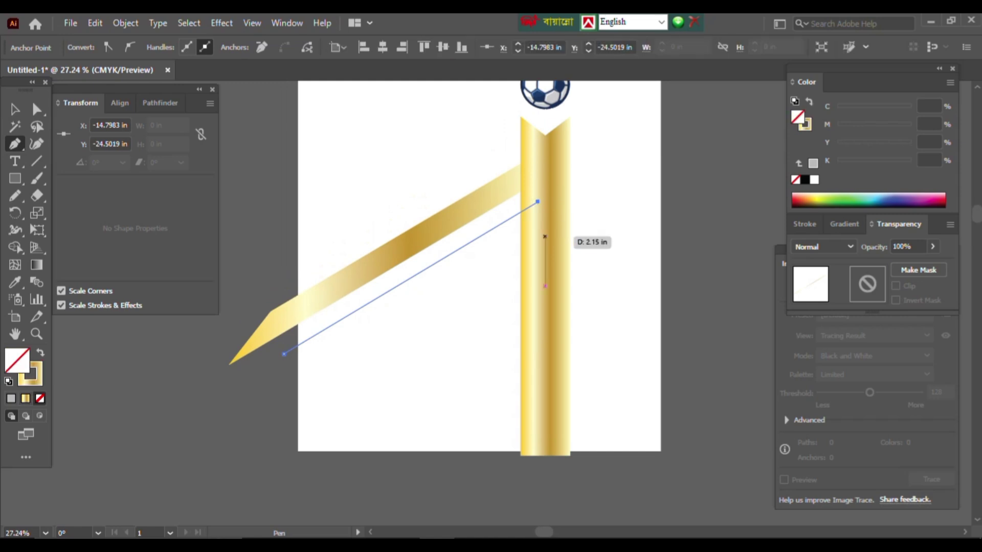
left_click(804, 223)
scroll(858, 246, "up", 20)
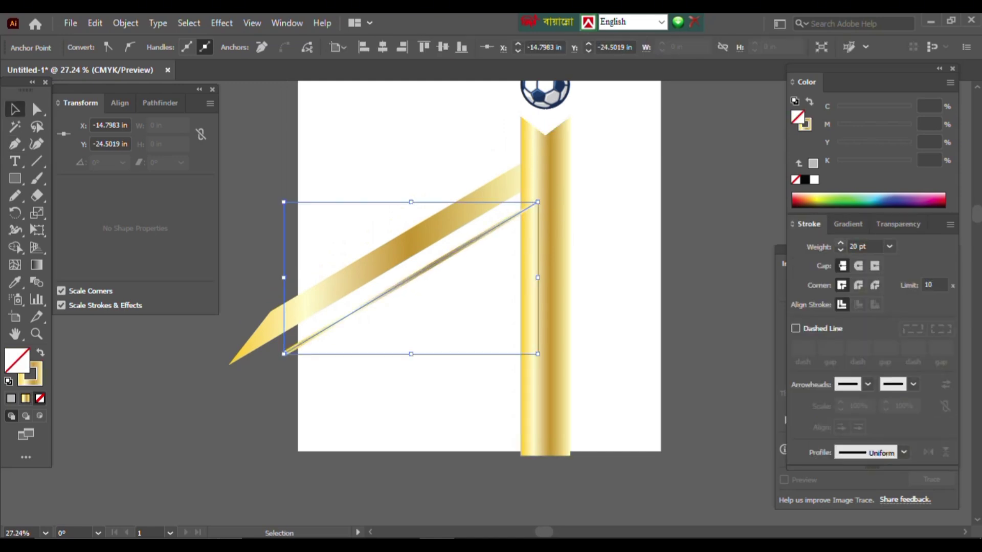
key("ctrl+shift+a")
Duplicate the thin gold line about 6.6 in further down toward the rectangle's lower edge and select both lines
scroll(290, 274, "up", 3)
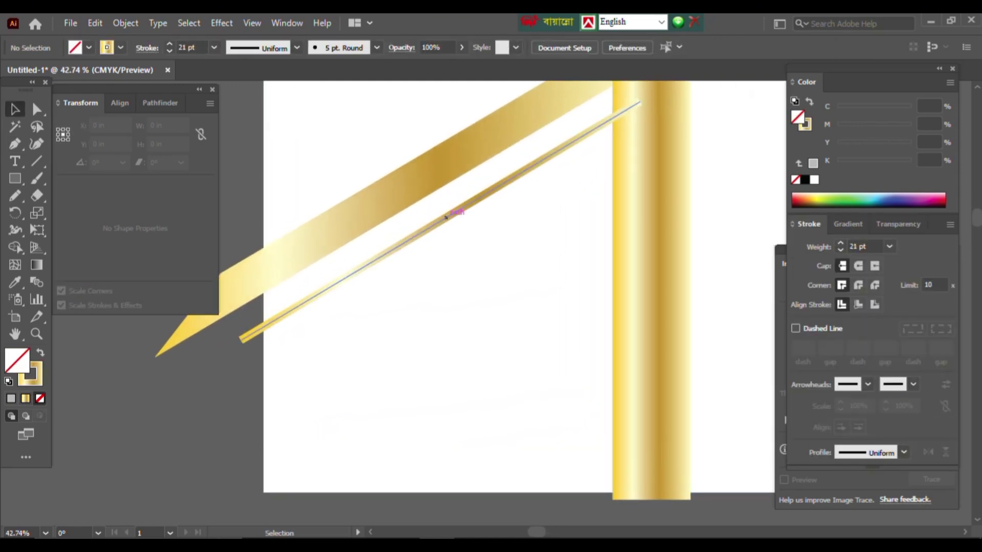
left_click_drag(449, 214, 441, 392, "alt")
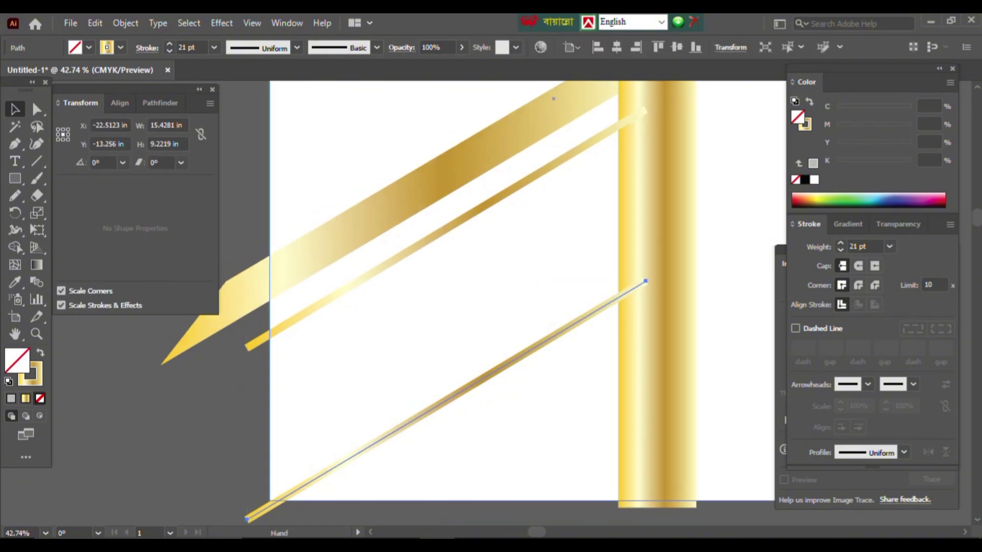
scroll(414, 409, "down", 2)
left_click(383, 304, "shift")
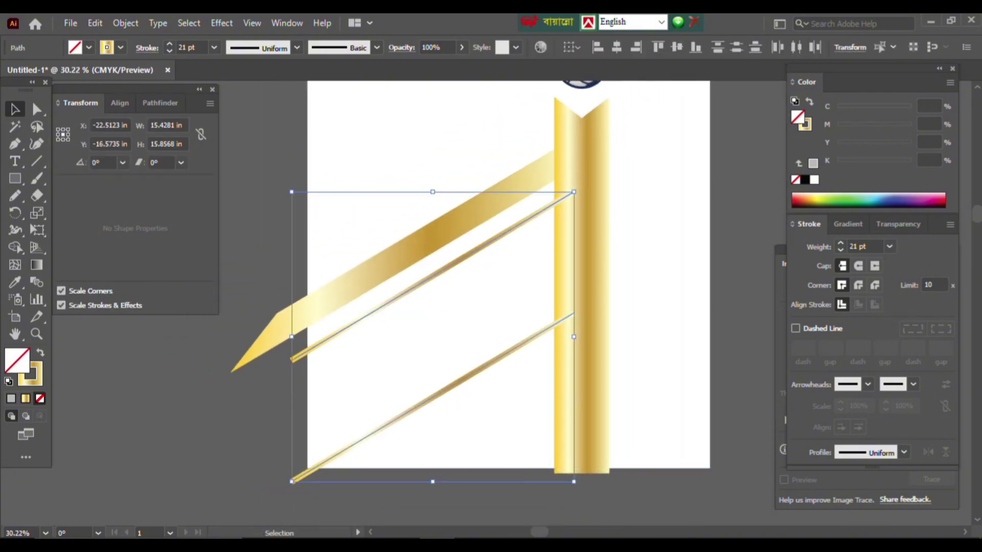
key("ctrl+shift+a")
key("ctrl+z")
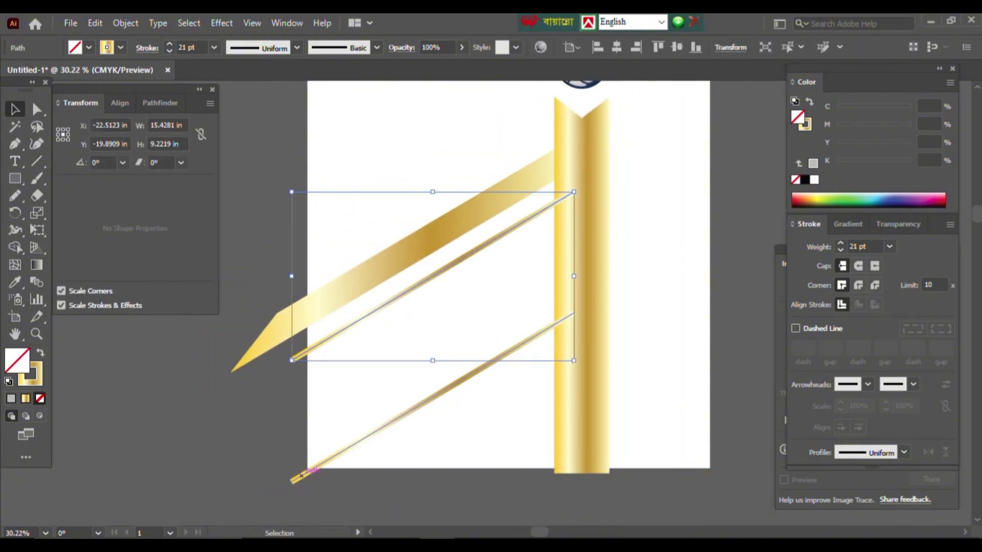
Duplicate both thin gold lines a short distance down to the left along their slant
left_click_drag(303, 473, 257, 299, "alt+shift")
scroll(304, 459, "up", 5)
scroll(257, 300, "down", 4)
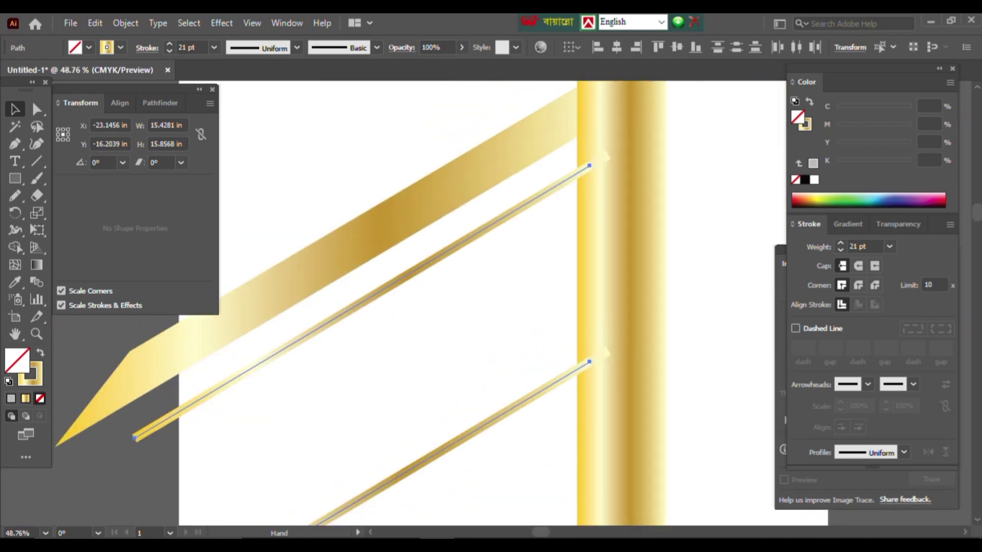
Join the ends of the two copied lines into a closed parallelogram and swap its gold gradient stroke to the fill
key("p")
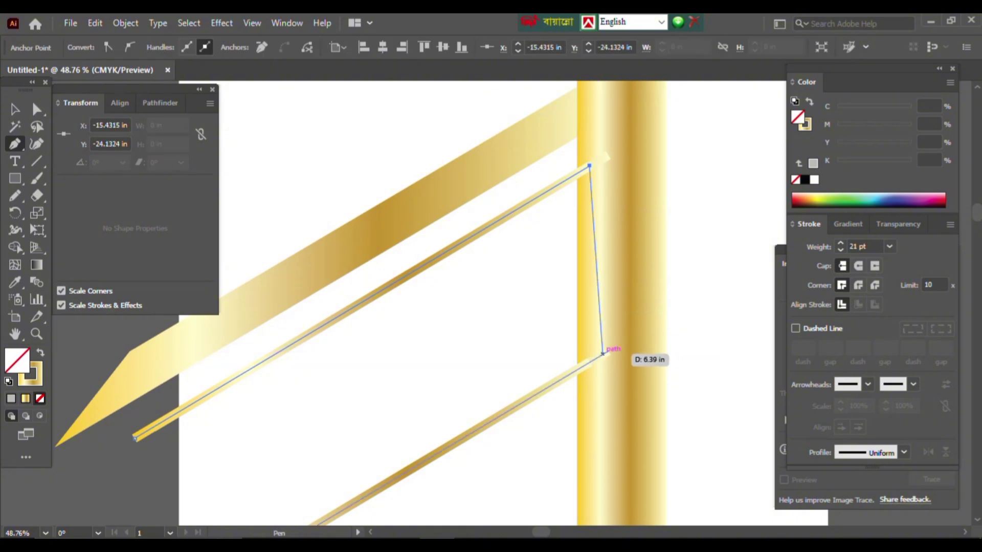
left_click(597, 354)
scroll(596, 354, "up", 2)
scroll(633, 269, "down", 2)
left_click(324, 290)
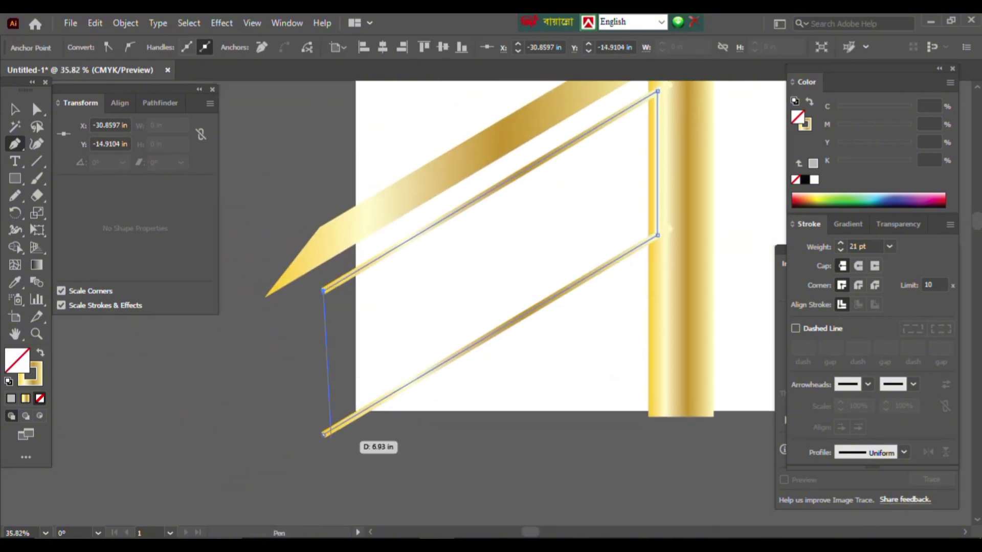
left_click(323, 432)
key("shift+x")
key("v")
scroll(492, 276, "down", 4)
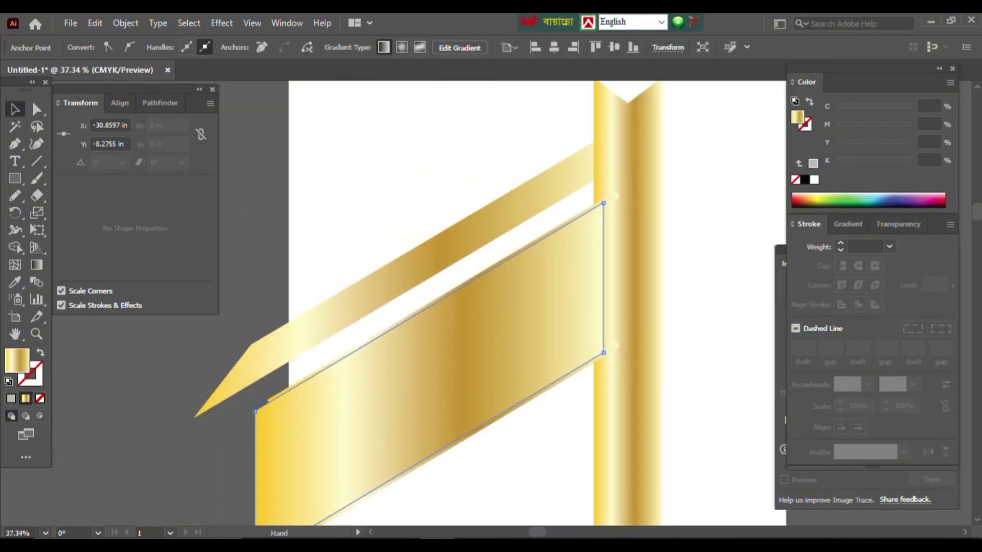
key("ctrl+shift+a")
Switch to the browser and look through the image results for "texture background vector"
scroll(491, 276, "right", 2)
key("alt+Tab")
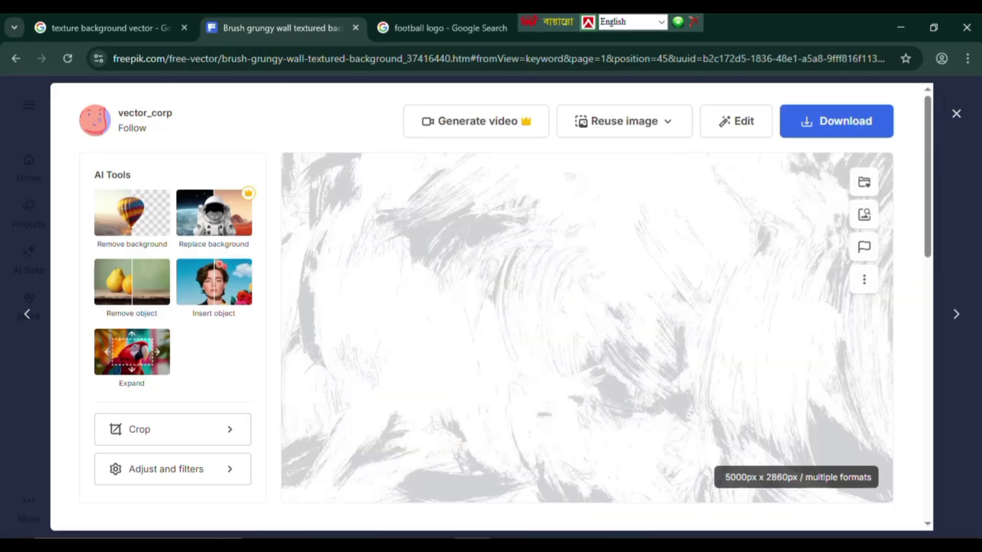
scroll(491, 307, "down", 10)
key("ctrl+shift+Tab")
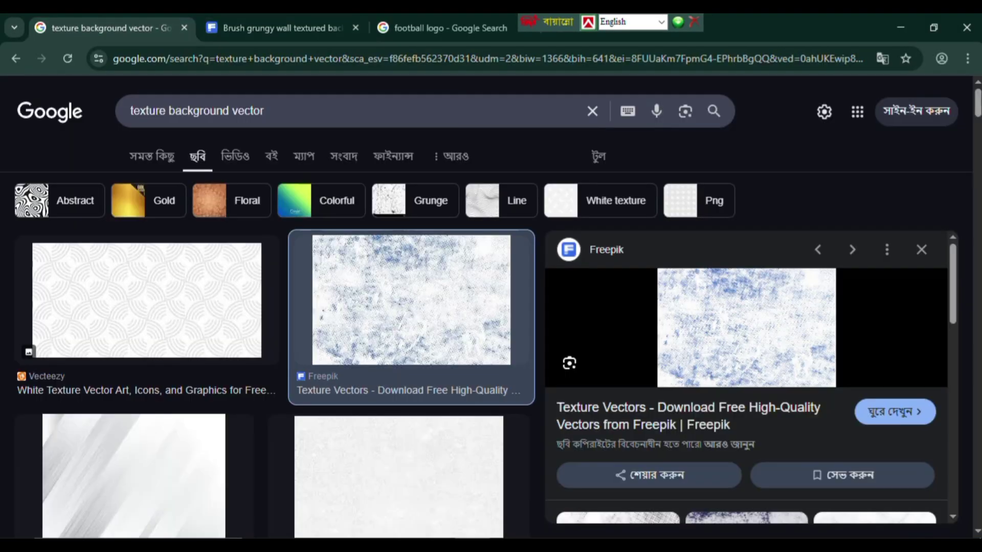
scroll(742, 333, "down", 5)
scroll(255, 307, "down", 6)
scroll(256, 307, "up", 3)
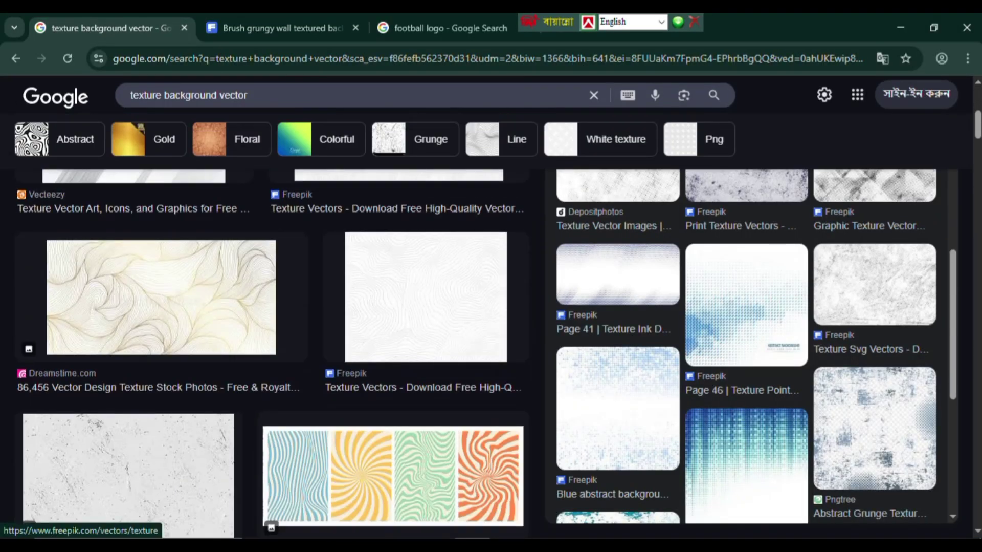
Preview the gold line-pattern textures and examine their related images for a suitable background
left_click(161, 297)
scroll(748, 348, "down", 3)
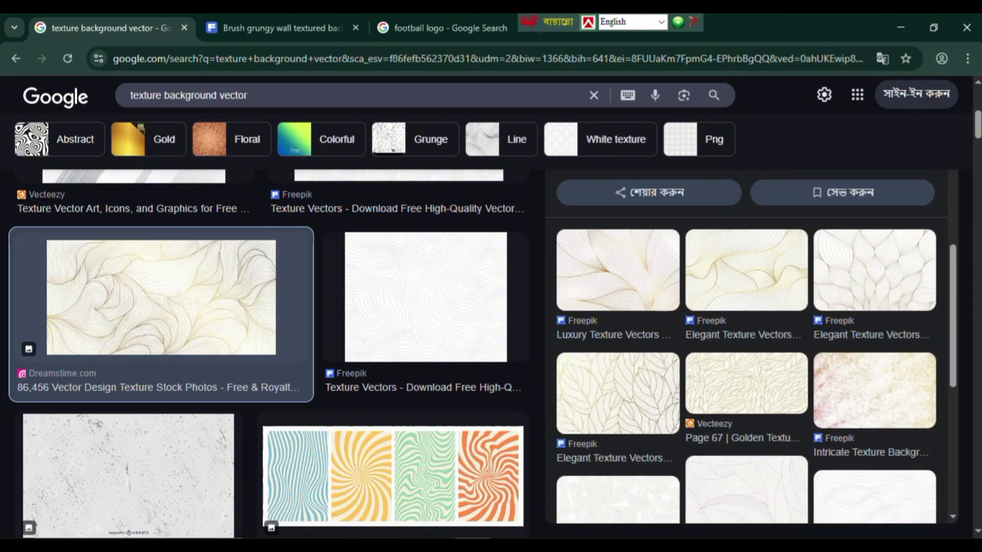
left_click(747, 269)
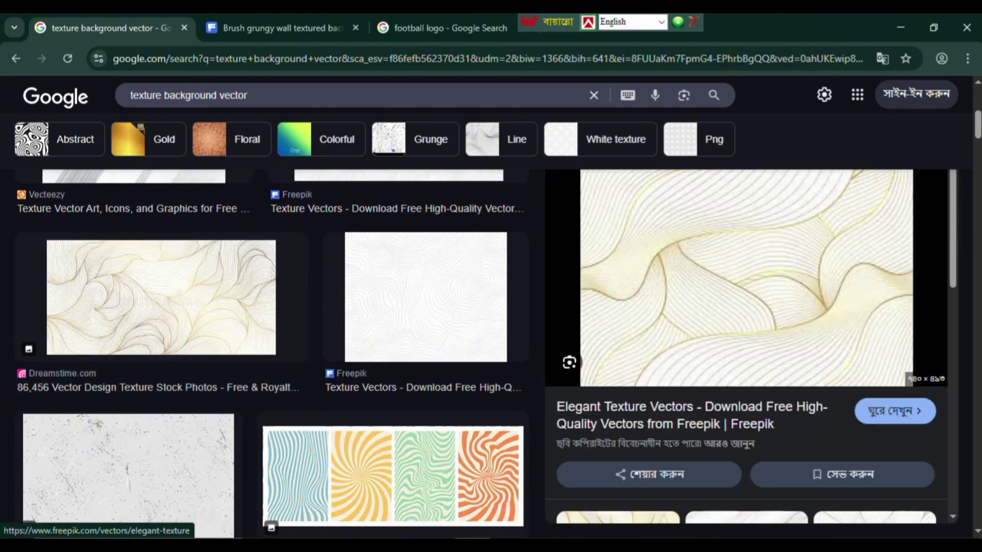
scroll(747, 332, "down", 3)
scroll(156, 385, "down", 10)
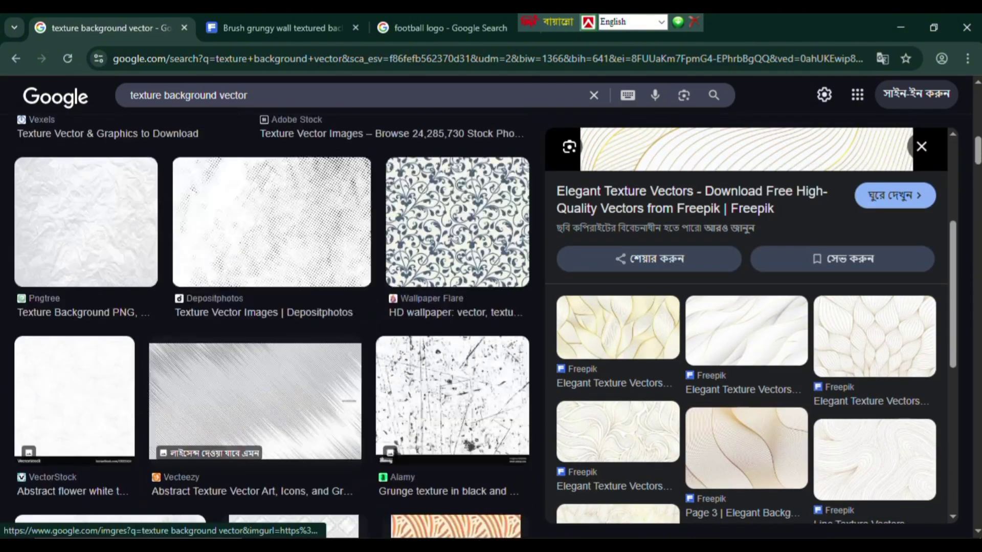
scroll(156, 384, "down", 10)
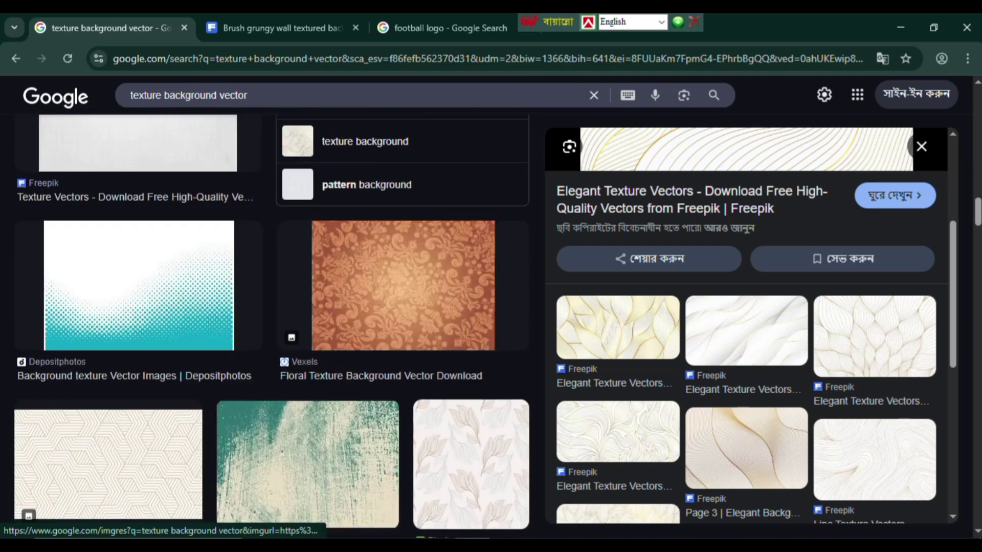
scroll(747, 333, "up", 5)
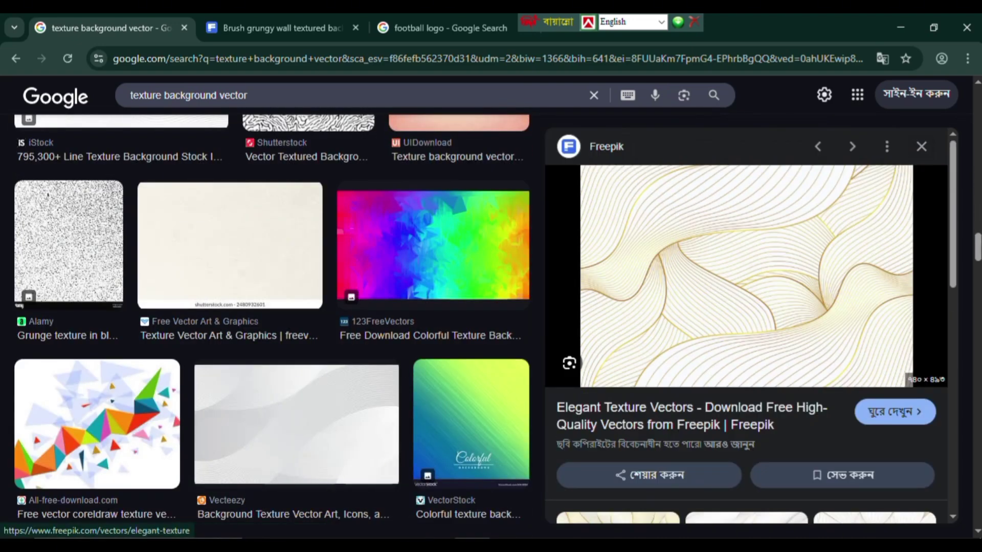
right_click(771, 202)
left_click(819, 462)
scroll(747, 332, "down", 10)
left_click(875, 300)
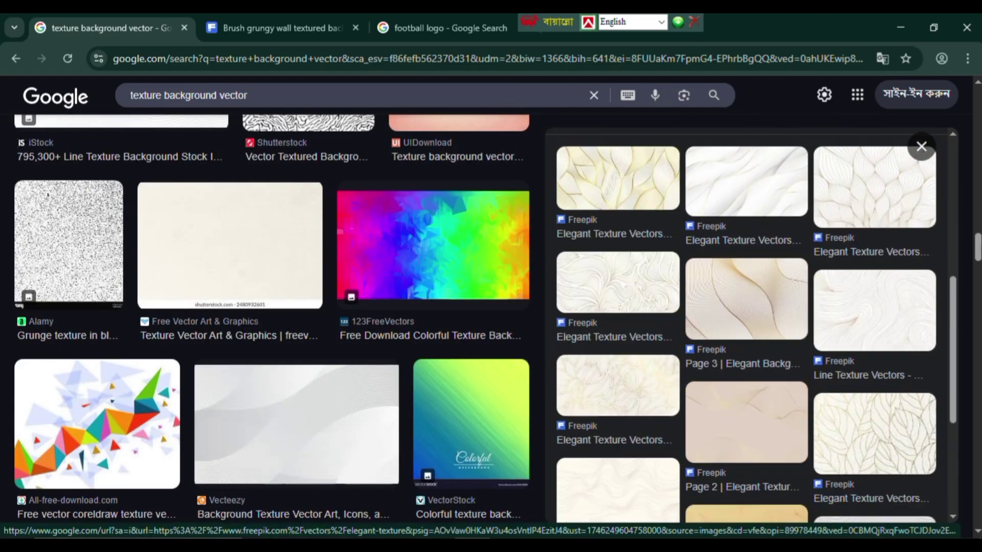
Search images for "texture background vector hd" and filter the results to large sizes
left_click(249, 95)
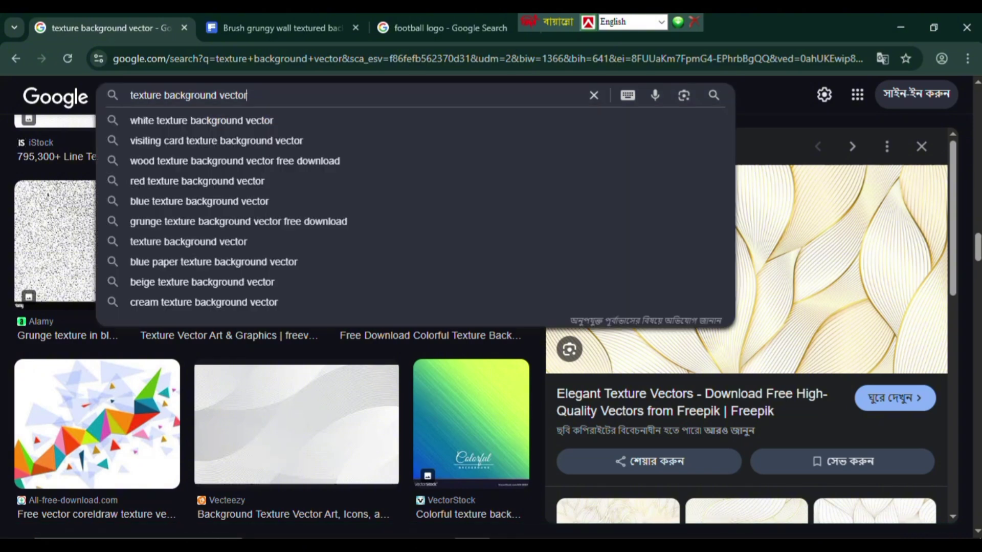
type("hd")
key("Return")
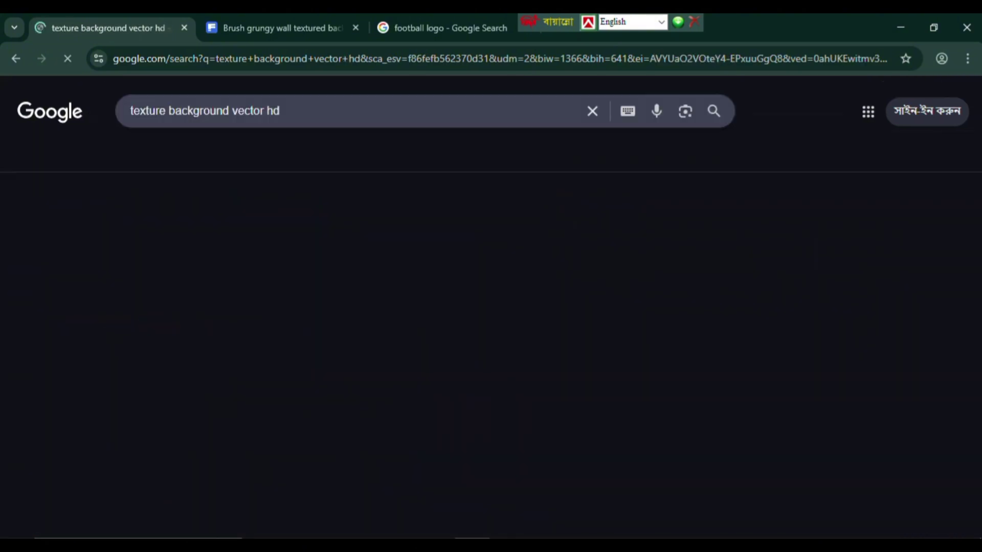
scroll(438, 338, "down", 4)
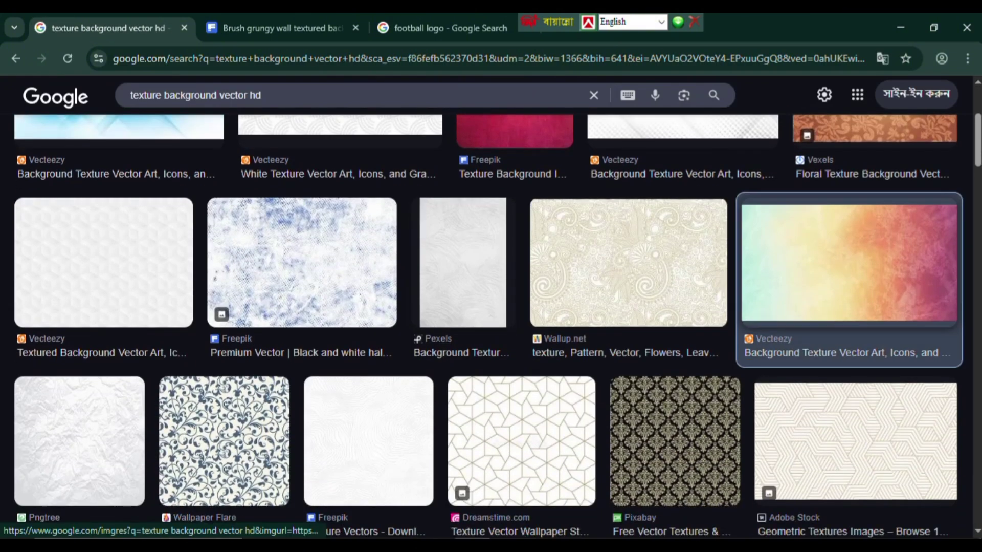
left_click(849, 262)
scroll(400, 409, "up", 5)
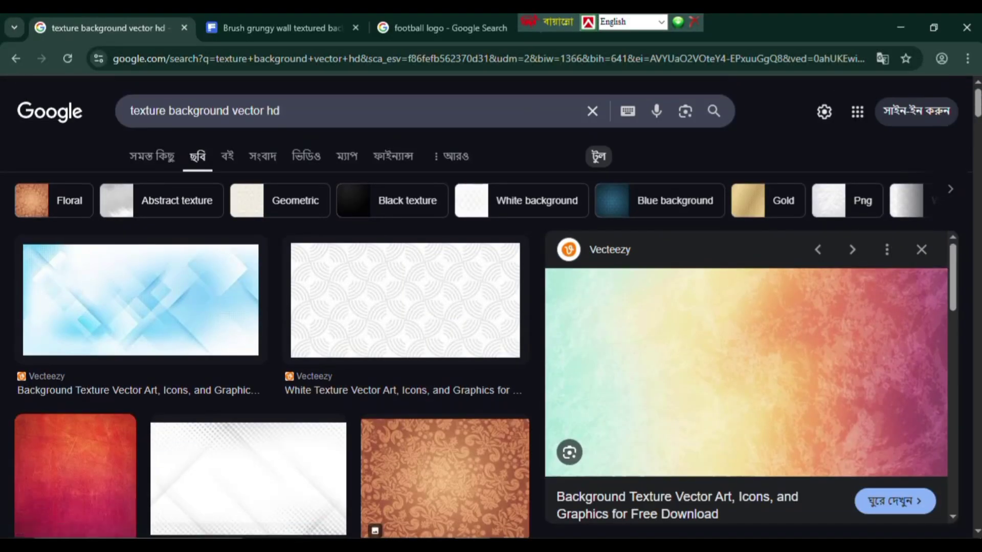
left_click(145, 244)
left_click(153, 287)
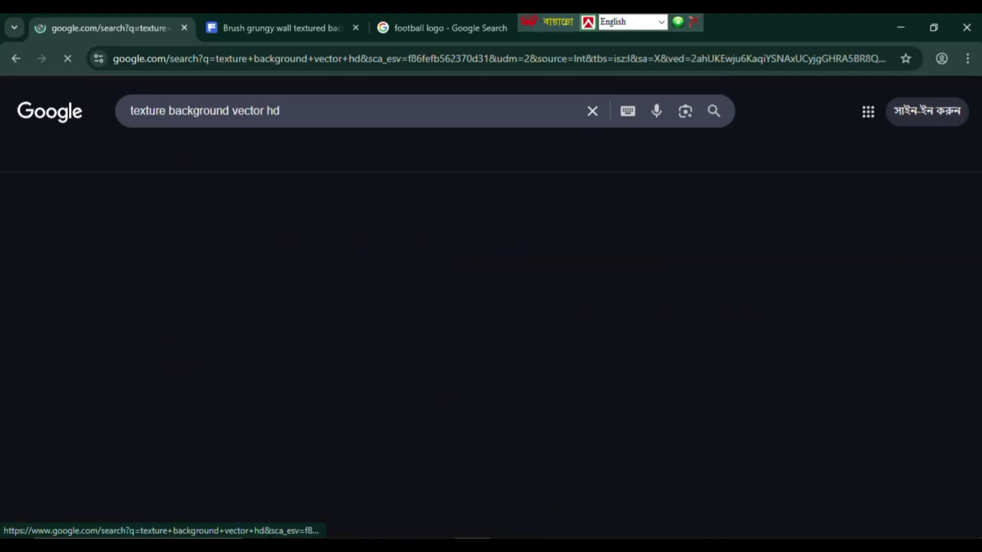
Look through the large texture results and preview the golden diamond-patterned background
scroll(492, 327, "down", 8)
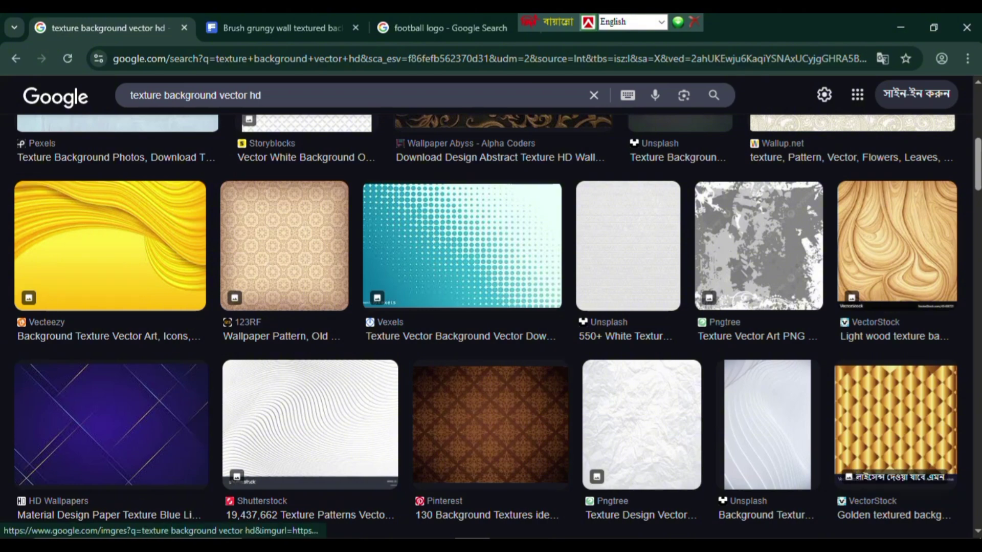
scroll(896, 317, "down", 3)
left_click(896, 317)
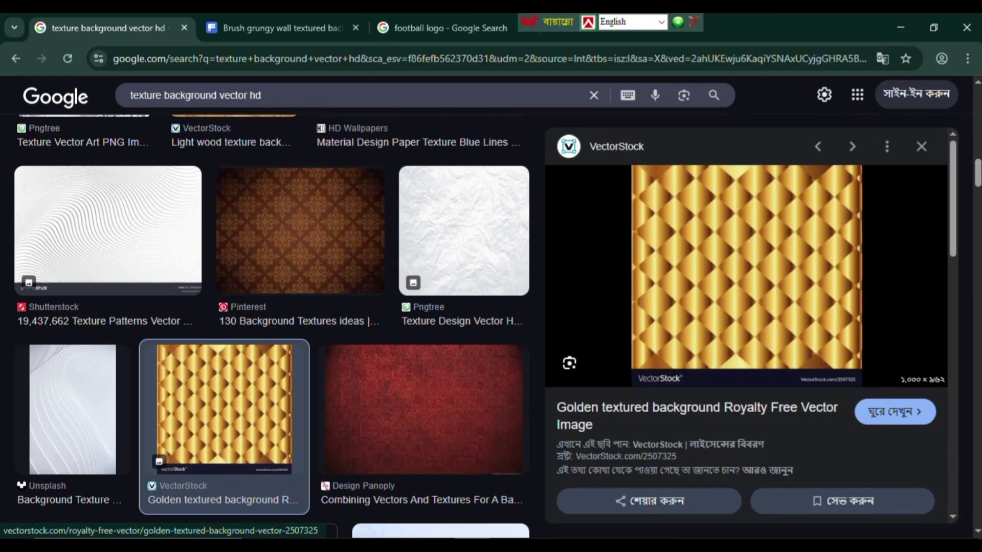
scroll(271, 325, "down", 5)
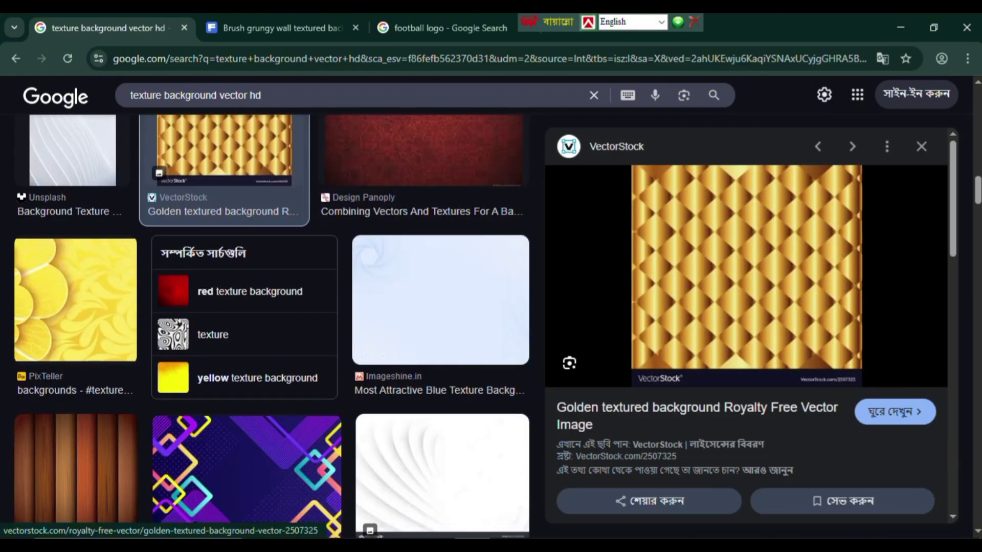
Switch back to Illustrator, draw a 1.7787 in gold square rotated 45° beside the white rectangle, and duplicate it corner to corner
key("alt+Tab")
scroll(737, 179, "up", 3)
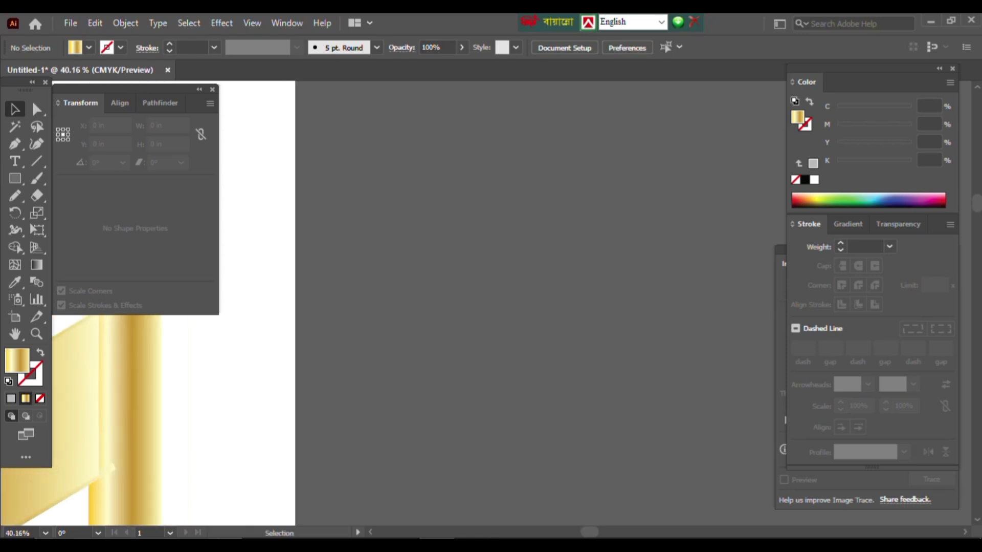
left_click_drag(478, 368, 563, 315)
key("v")
scroll(423, 303, "up", 4)
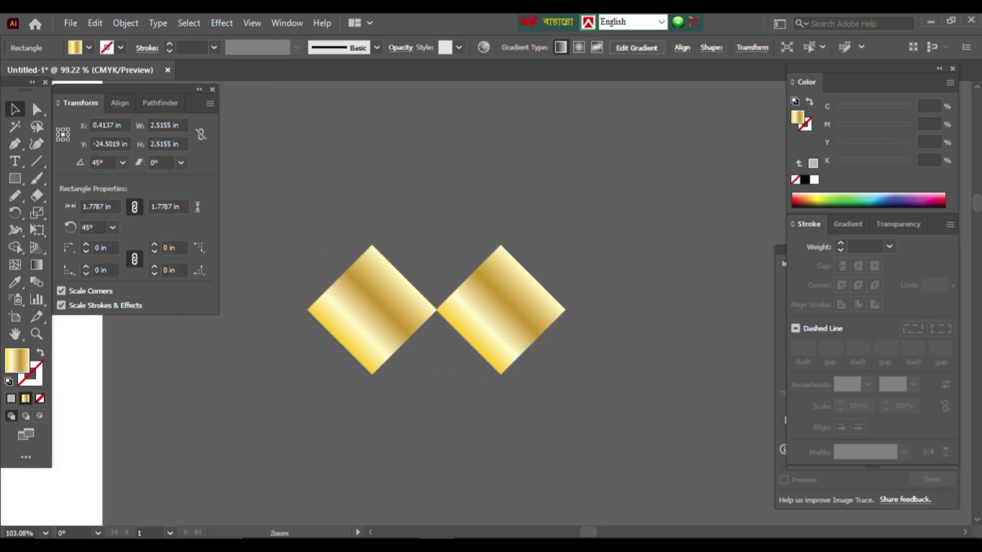
Turn the second diamond's gold gradient to the opposite diagonal, at about -42°
scroll(457, 296, "down", 4)
left_click(451, 305)
scroll(450, 303, "up", 1)
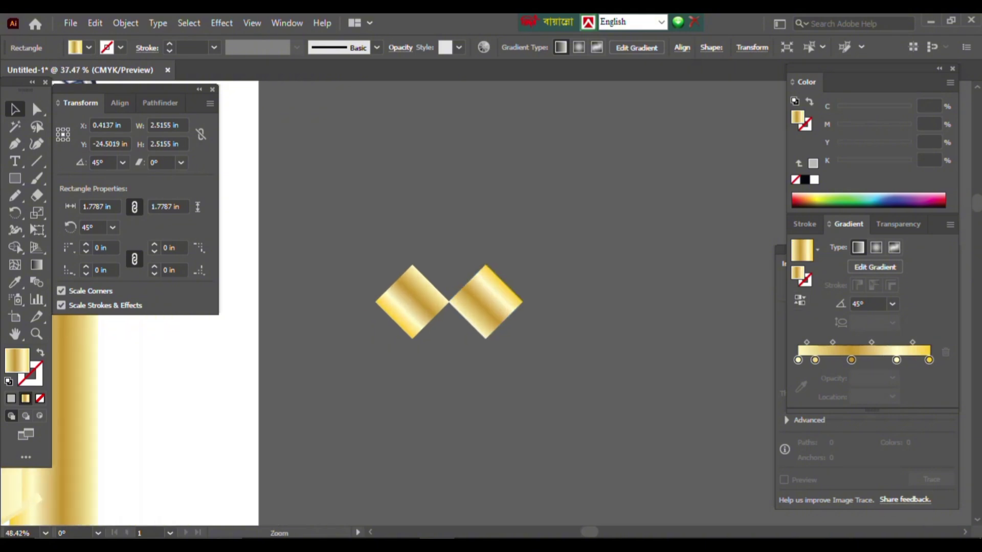
key("g")
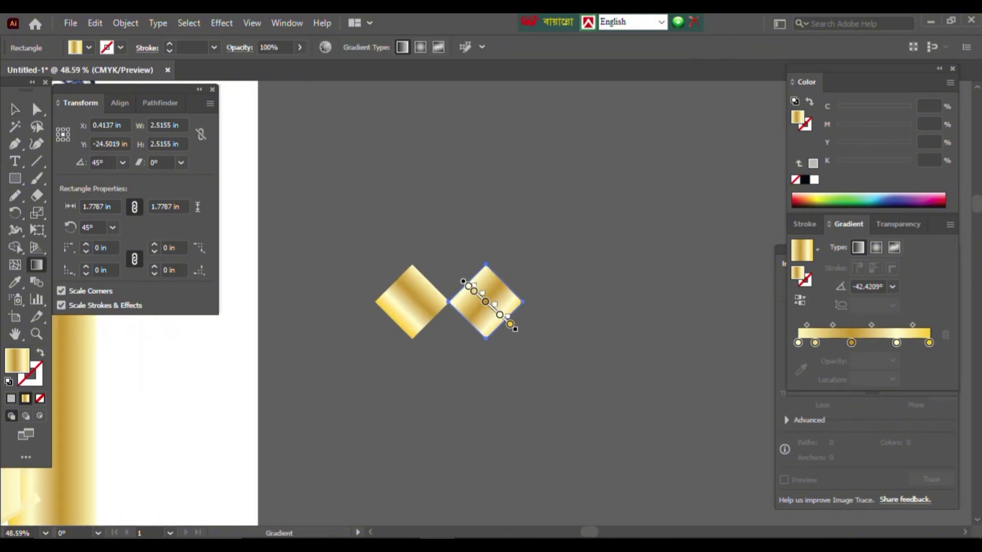
Duplicate the pair of diamonds repeatedly to the right to form a horizontal row of twelve touching diamonds
key("v")
left_click_drag(394, 302, 481, 302)
left_click_drag(540, 301, 541, 301)
scroll(398, 291, "down", 5)
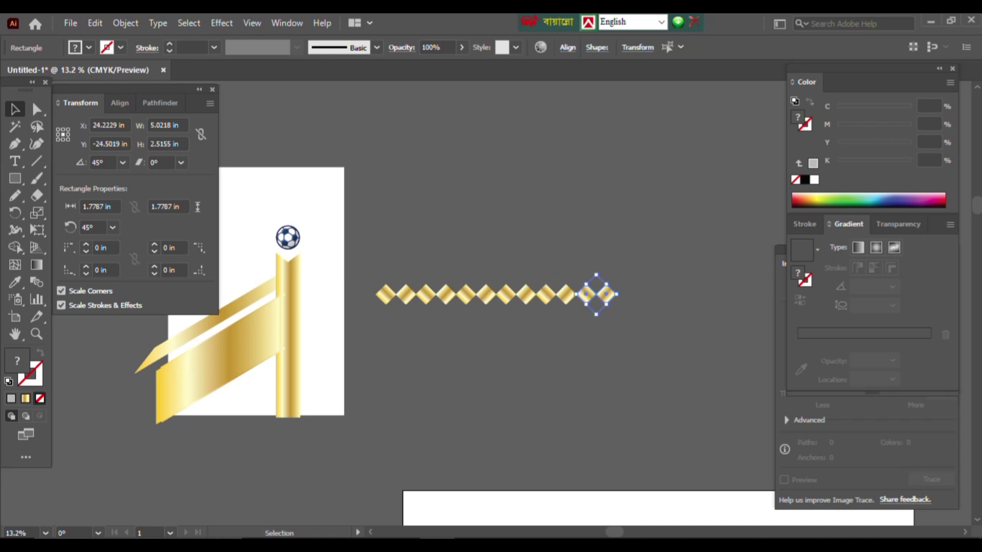
scroll(491, 307, "up", 3)
Select the whole row of diamonds and scale it down to about 22.56 in wide
key("ctrl+a")
left_click_drag(665, 280, 665, 280)
scroll(665, 280, "up", 4)
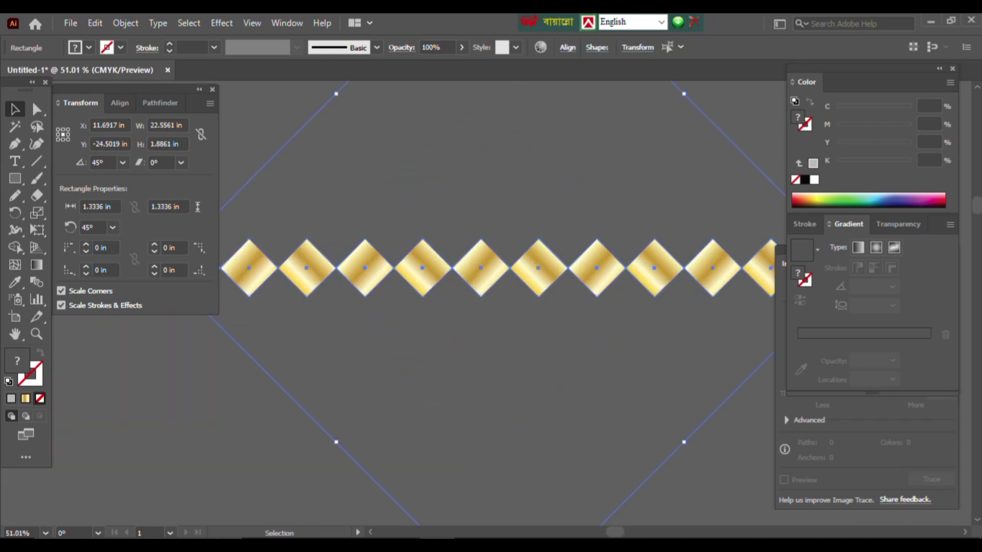
Duplicate the row of gold diamonds and nest the copy against the original, offset by half a diamond
left_click_drag(604, 318, 603, 281)
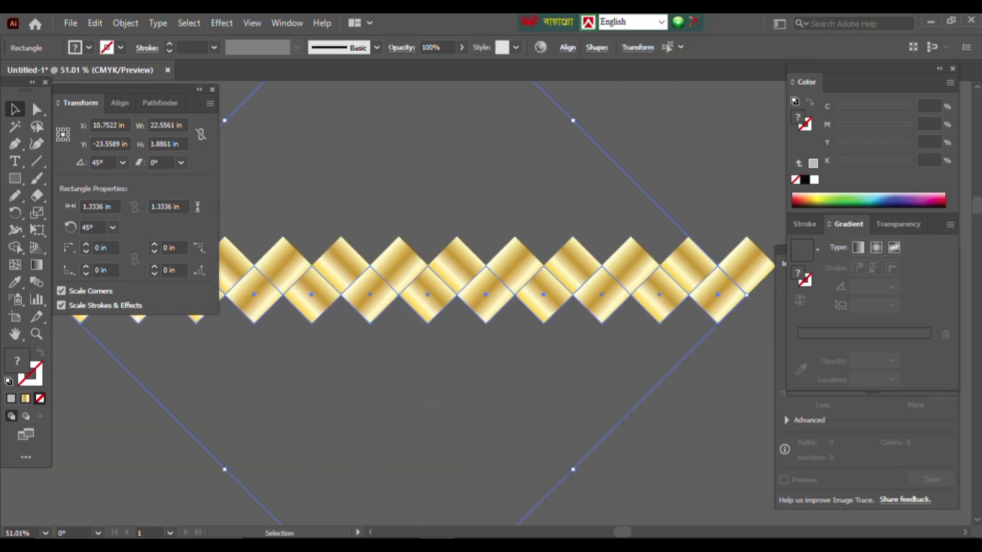
scroll(551, 294, "up", 3)
left_click(461, 256)
scroll(491, 307, "down", 5)
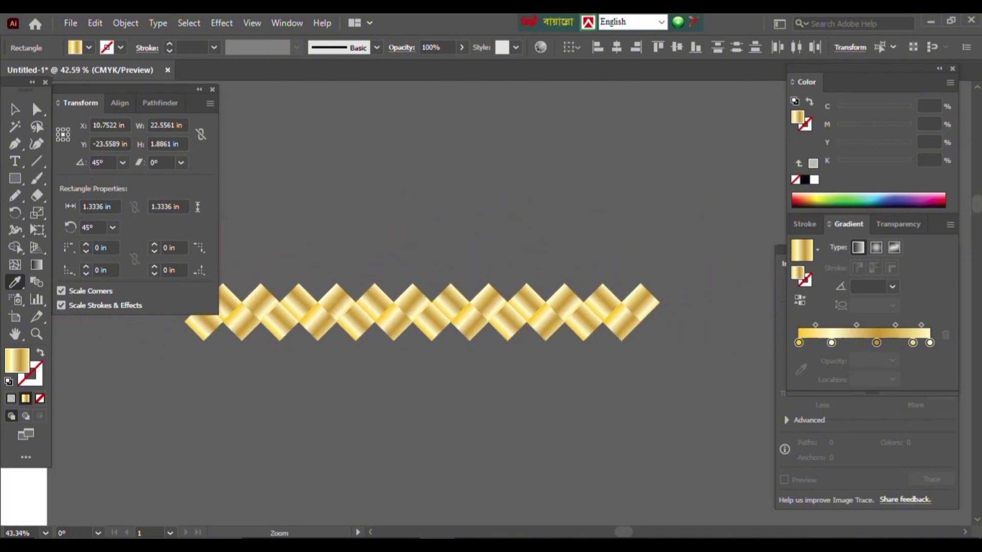
Duplicate the two-row diamond strip below itself, reflect the copy, and shift it by half a diamond so the rows interlock
key("v")
scroll(606, 328, "up", 4)
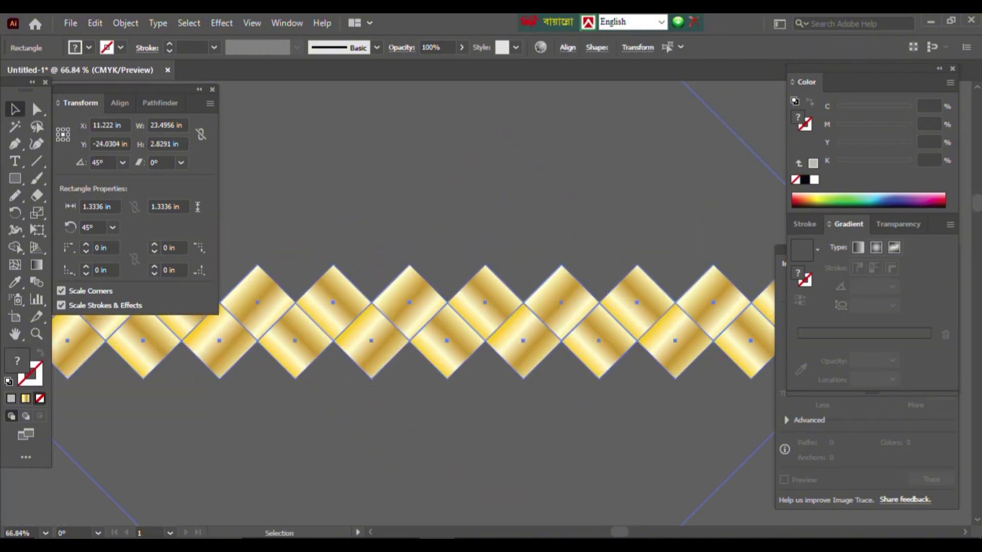
left_click_drag(614, 338, 607, 383)
scroll(607, 383, "down", 5)
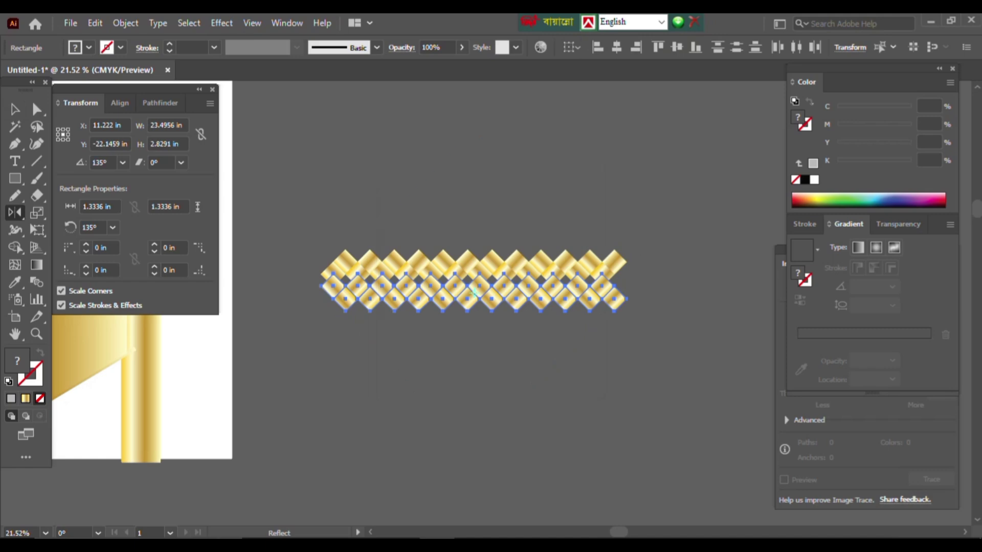
key("v")
scroll(475, 292, "up", 5)
left_click_drag(573, 320, 541, 322)
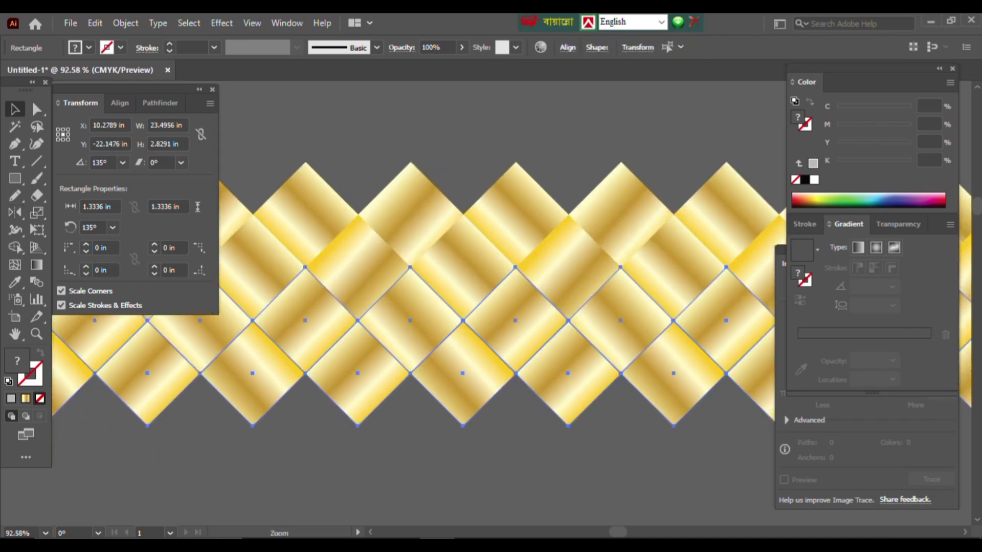
Duplicate the four diamond rows below themselves to make an eight-row pattern and group all the diamonds
scroll(543, 320, "down", 6)
left_click(545, 318)
scroll(546, 386, "up", 3)
left_click_drag(481, 225, 481, 295)
scroll(481, 296, "down", 3)
key("ctrl+a")
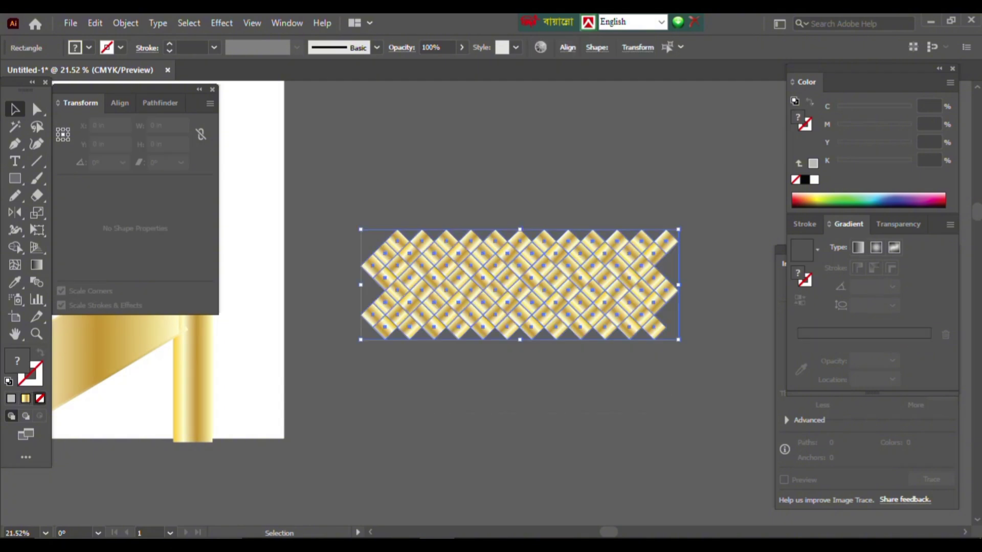
key("ctrl+g")
Move the grouped diamond pattern onto the wide slanted gold band and rotate it to follow the band's slope
scroll(642, 318, "down", 2)
left_click_drag(642, 318, 384, 333)
scroll(384, 333, "up", 2)
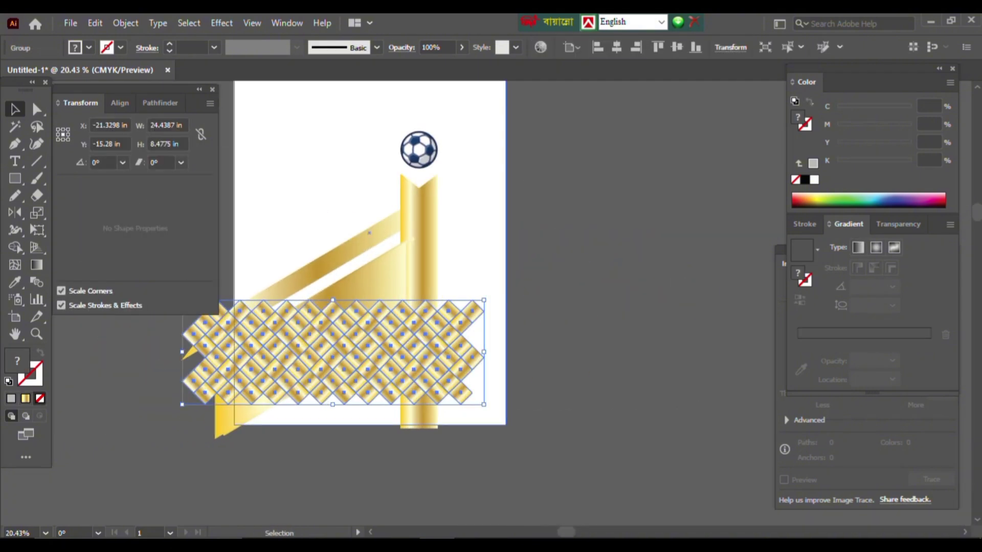
left_click_drag(489, 297, 486, 218)
mouse_move(330, 341)
left_mouse_down()
mouse_move(312, 332)
mouse_move(323, 329)
left_mouse_up()
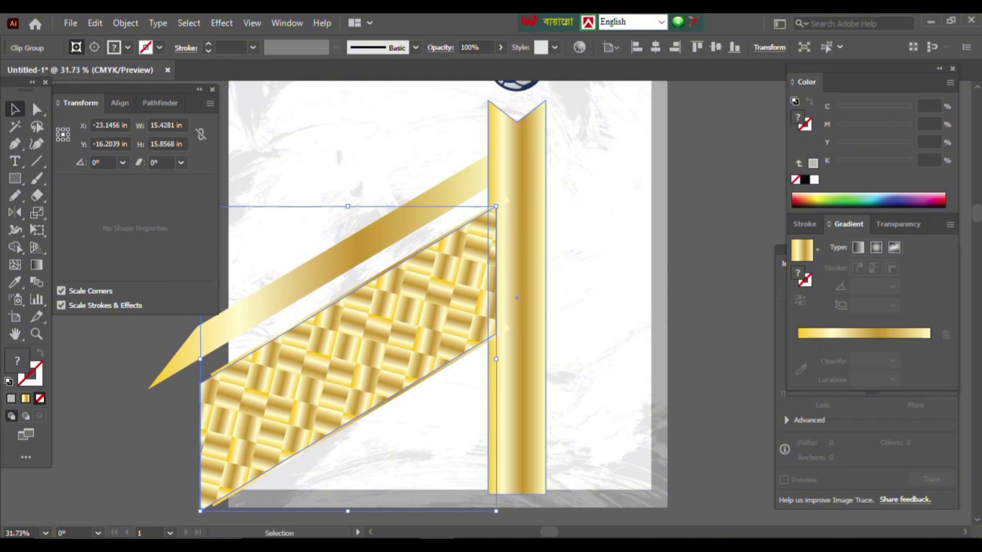
Take the clipped diamond pattern out of the way and give the band's edge lines a 16 pt stroke of C 50, M 50, Y 50, K 100
scroll(414, 308, "up", 3)
left_click(286, 327)
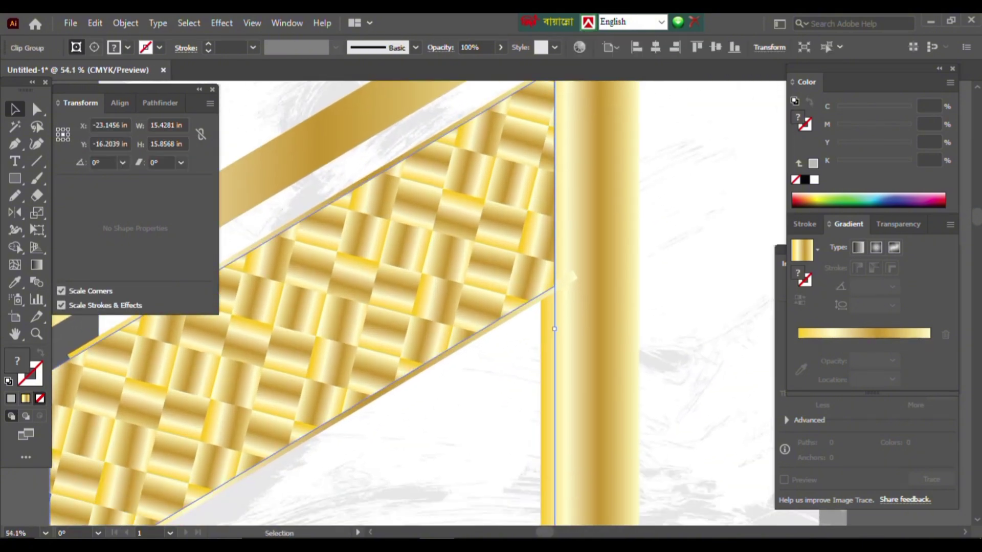
key("Delete")
left_click(417, 365)
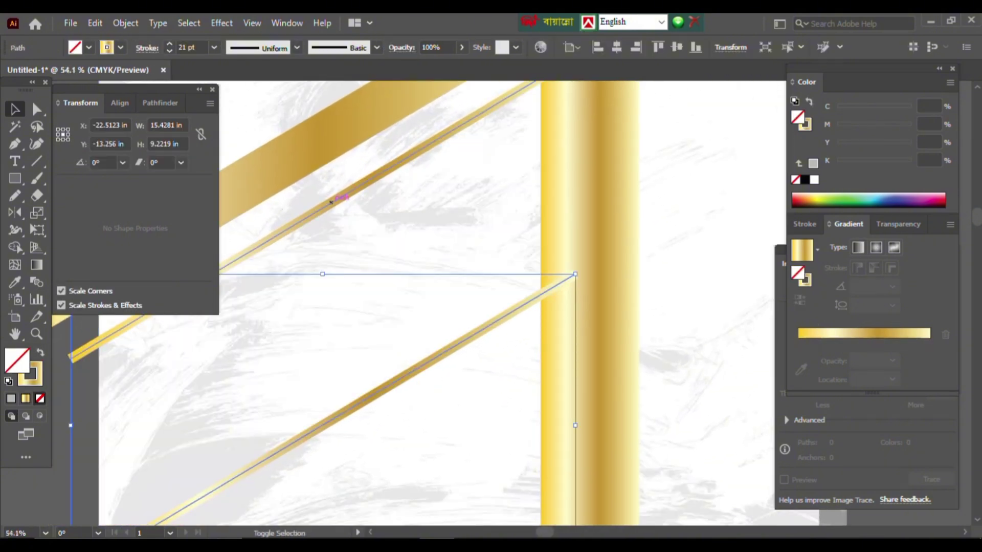
key("shift+x")
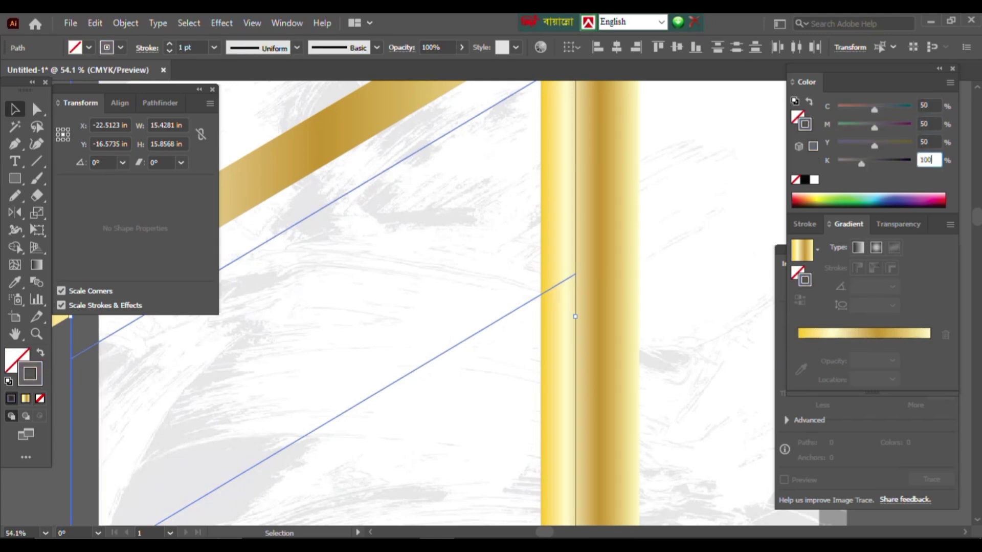
left_click(805, 223)
left_click(841, 242)
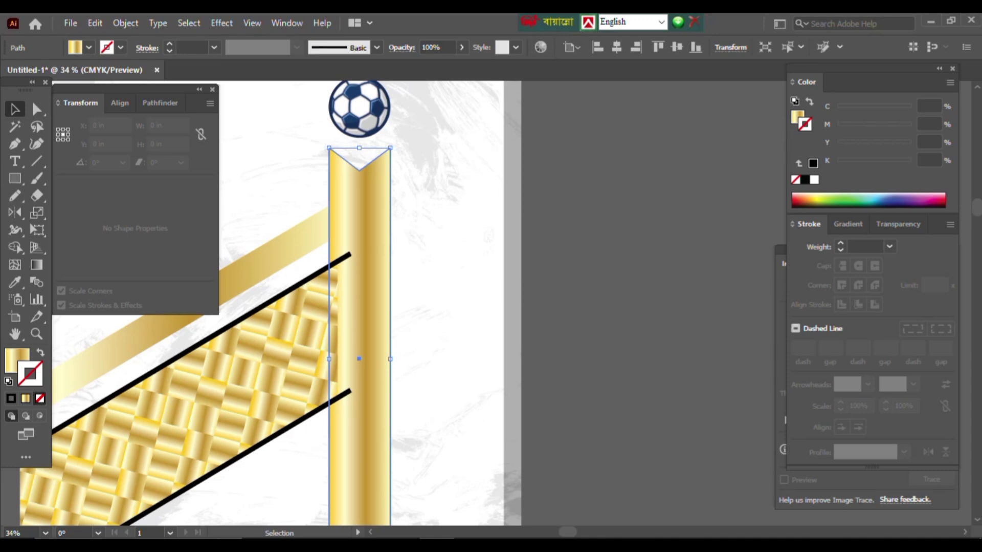
Apply the gold linear gradient at 0° to the stroke of the patterned band's edge lines and clear the selection
key("ctrl")
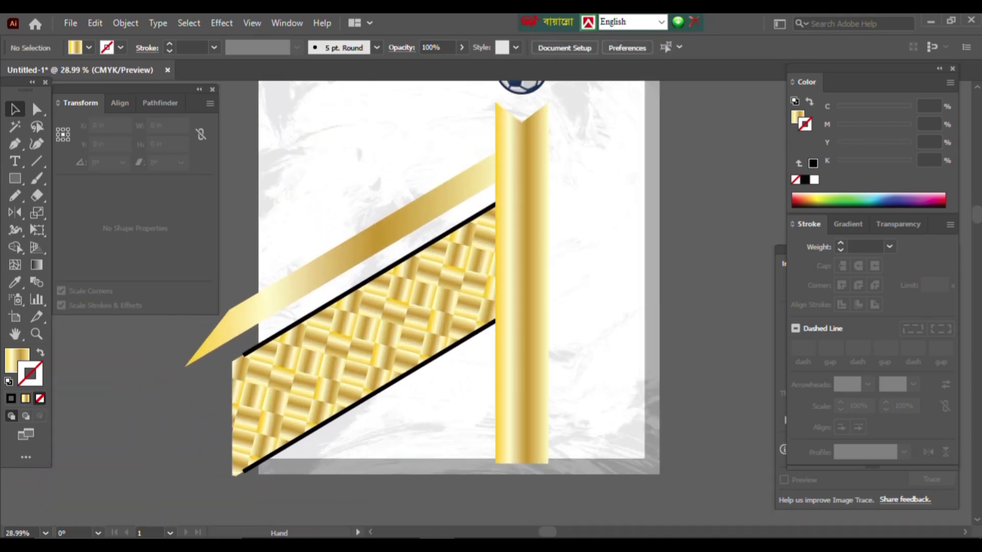
left_click(373, 278)
key("ctrl+equal")
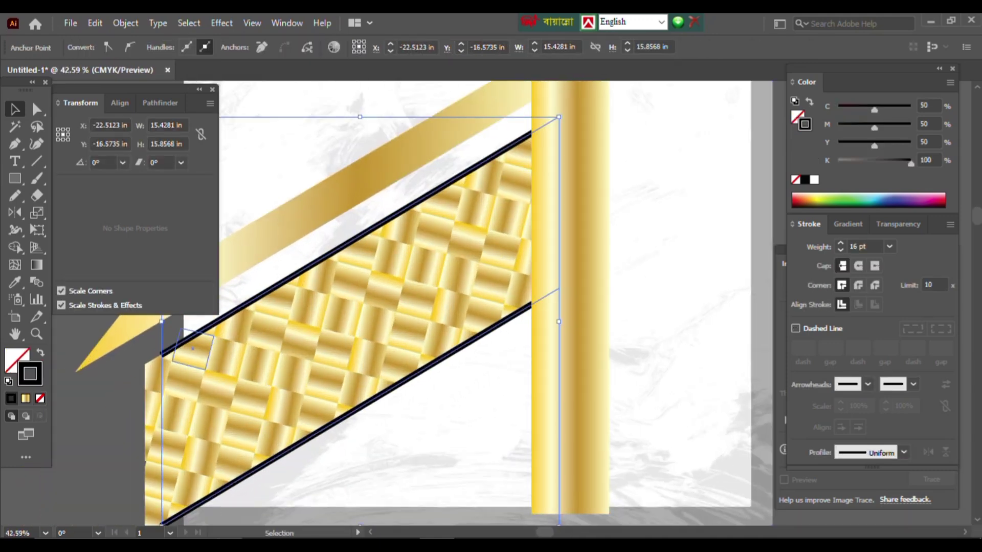
left_click(25, 398)
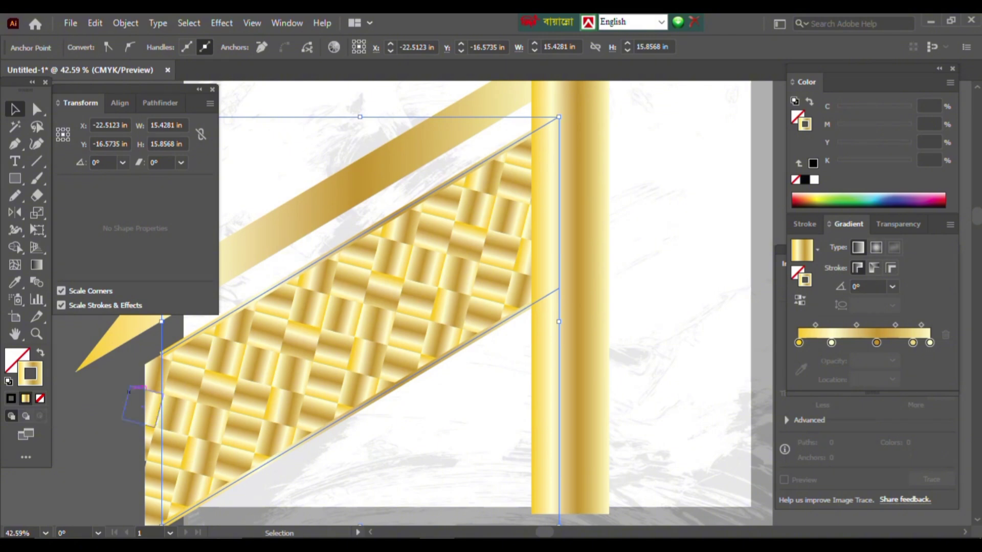
scroll(383, 295, "down", 4)
key("ctrl+shift+a")
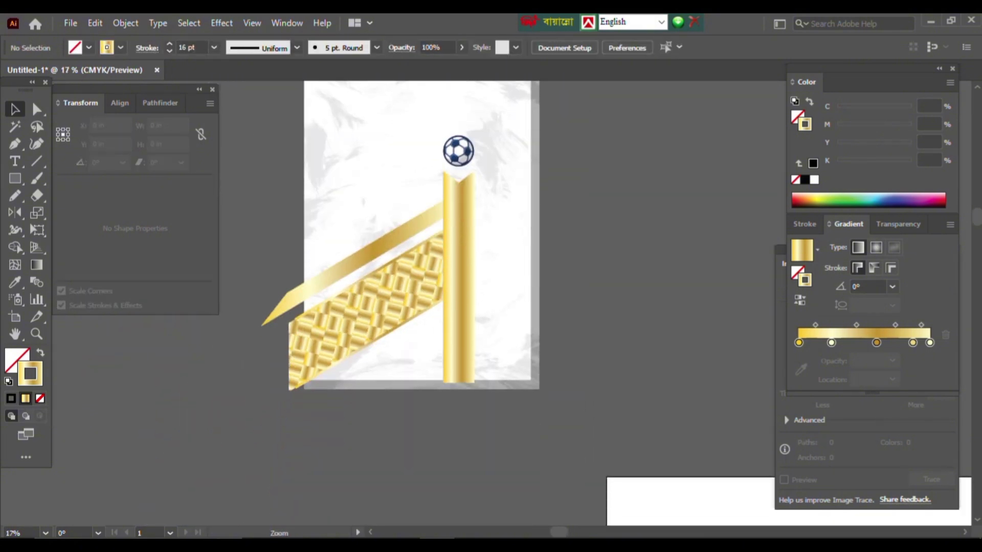
Duplicate the slim slanted gold band three times below the diamond pattern, and delete the grey textured background
scroll(384, 256, "up", 3)
scroll(383, 256, "down", 1)
left_click_drag(346, 173, 345, 379)
scroll(307, 359, "up", 1)
left_click_drag(254, 386, 254, 442)
scroll(383, 307, "down", 3)
key("ctrl+shift+a")
left_click_drag(358, 307, 391, 364)
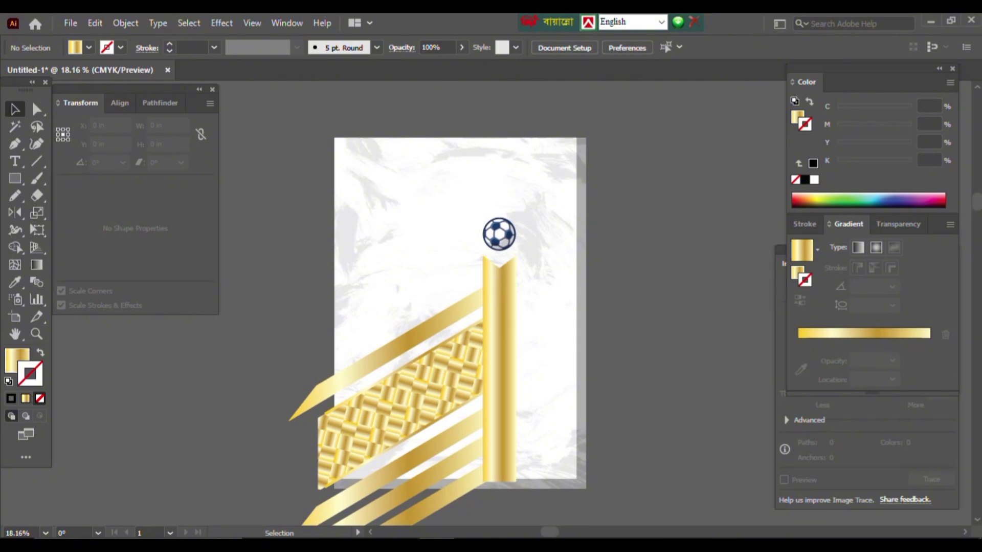
left_click(410, 179)
key("Delete")
Draw half of a gold header panel with a curved lower edge across the top of the white rectangle using the Pen tool
scroll(409, 307, "up", 2)
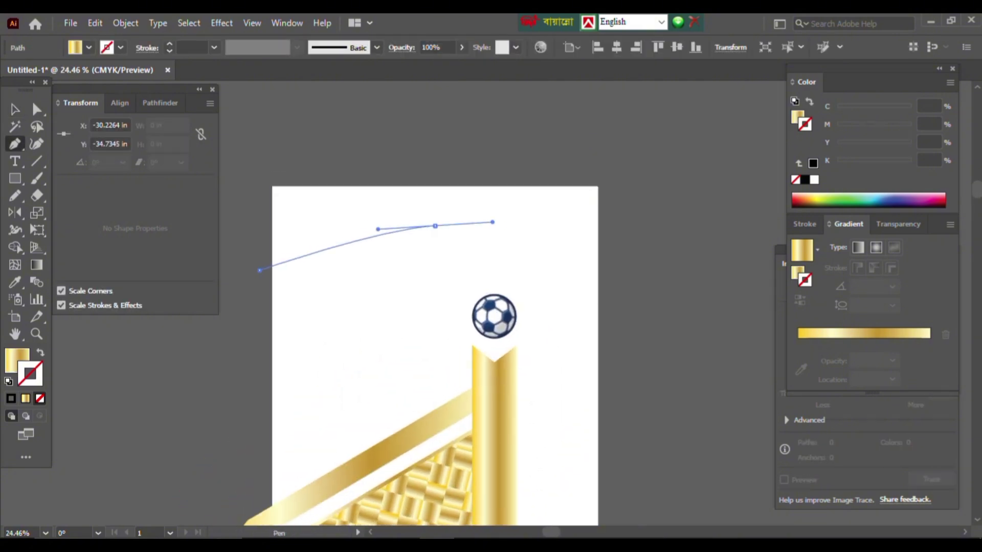
left_click_drag(542, 226, 545, 225)
left_click(436, 160)
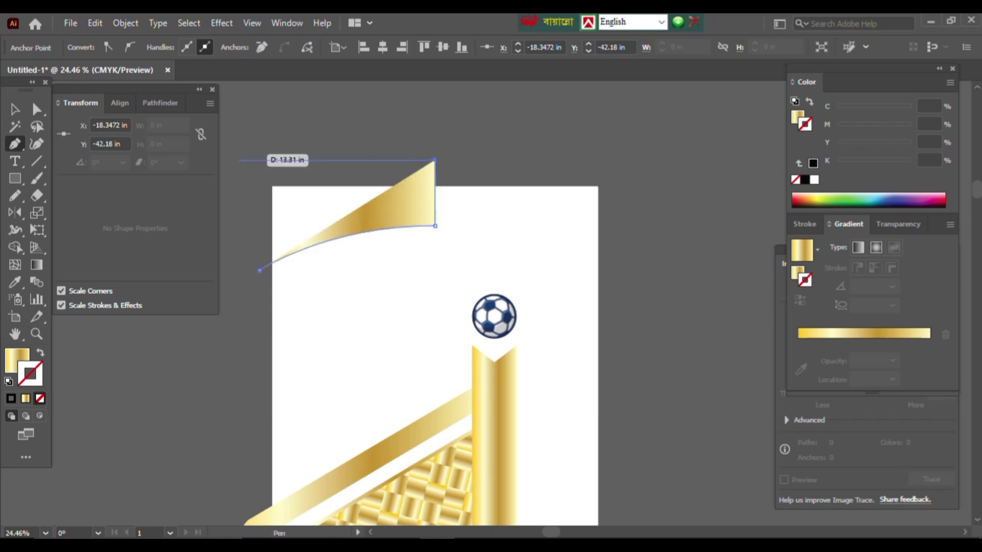
left_click(237, 160)
left_click(237, 160)
Reflect a copy of the header half to the other side and unite both halves into one arched gold panel
left_click_drag(338, 217, 515, 204)
key("o")
left_click(156, 102)
left_click(65, 142)
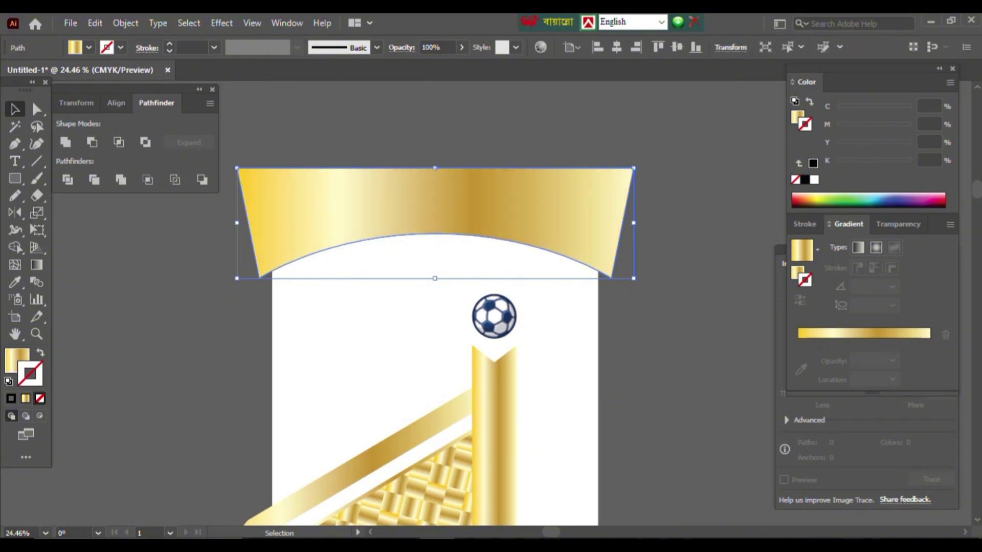
Place a copy of the clipped diamond pattern beside the artwork and release its clipping mask
key("ctrl+minus")
left_click_drag(327, 411, 580, 250)
right_click(548, 214)
left_click(588, 336)
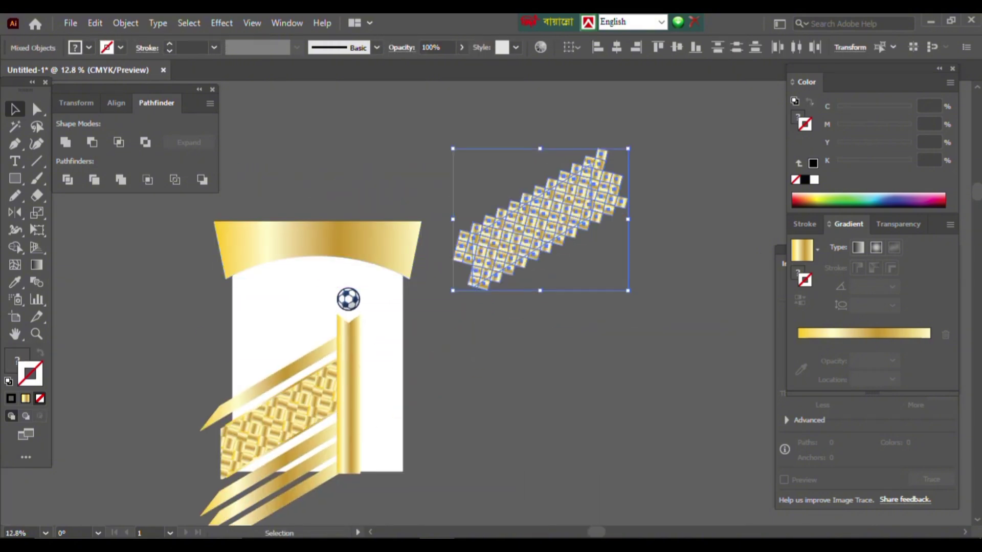
Rotate the released diamond pattern group back to horizontal
left_click_drag(555, 215, 646, 332)
key("ctrl+z")
key("ctrl+z")
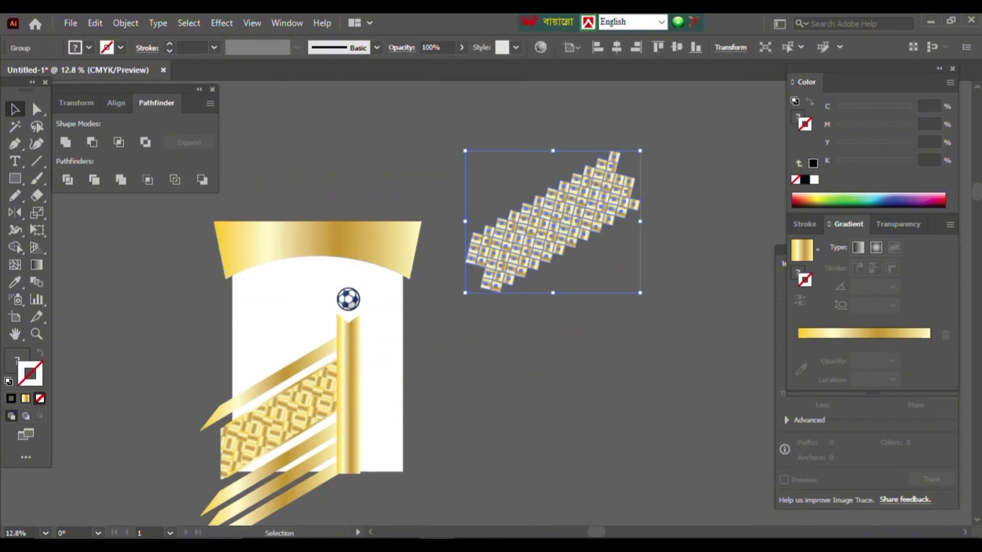
left_click_drag(647, 153, 678, 196)
key("ctrl+z")
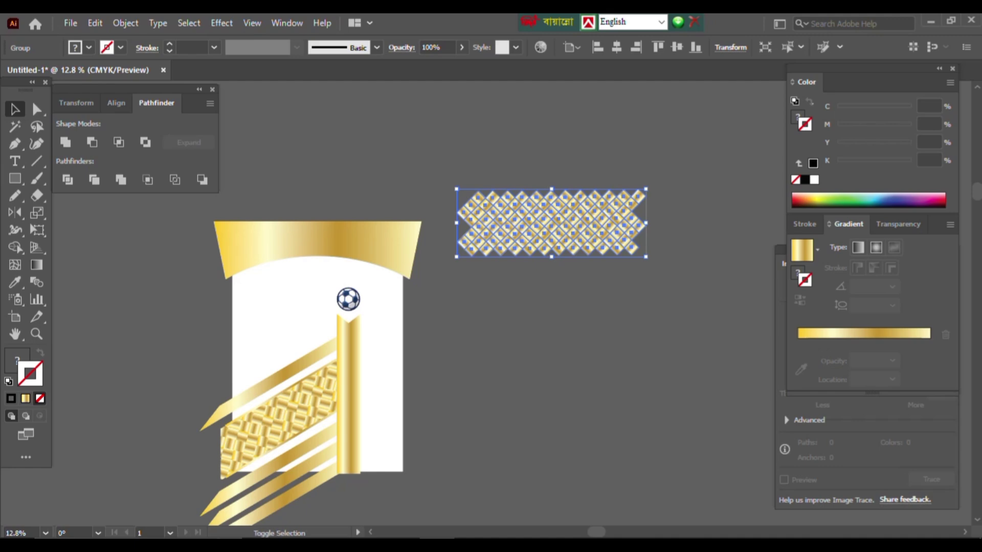
Ungroup the diamond pattern, remove the gold fill from one diamond near the middle, and select all the diamonds
scroll(564, 206, "up", 5)
scroll(516, 194, "down", 3)
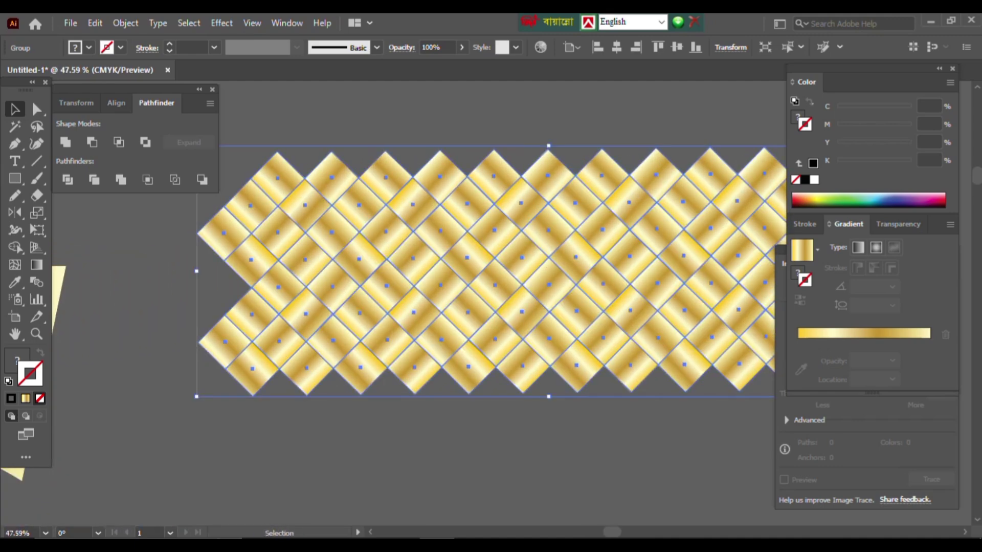
left_click(538, 195)
right_click(542, 198)
key("Escape")
left_click(539, 244)
scroll(541, 236, "up", 2)
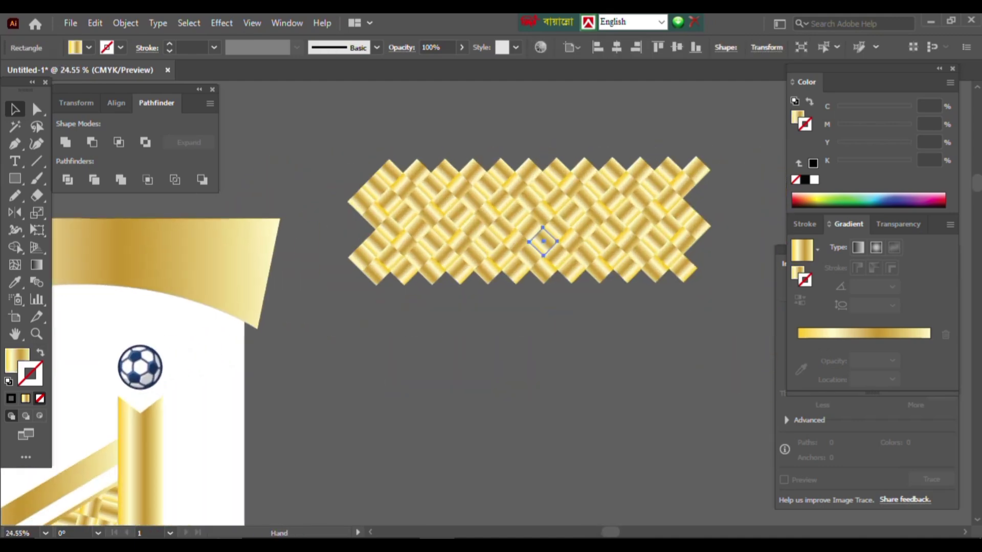
key("ctrl+a")
scroll(563, 170, "up", 5)
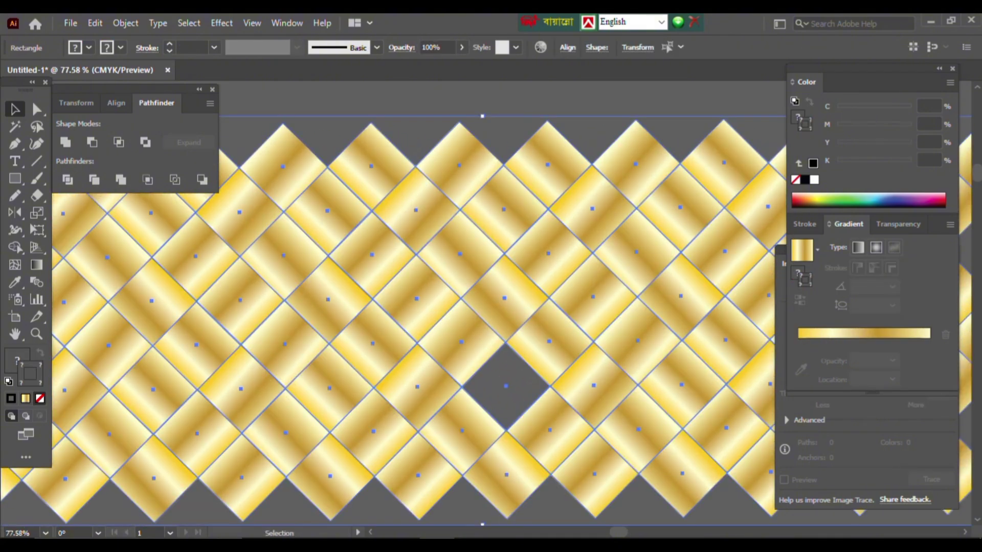
Swap fill and stroke on the diamond lattice so the gold gradient becomes the outline with no fill
left_click(280, 259)
key("shift+x")
key("v")
scroll(409, 281, "down", 3)
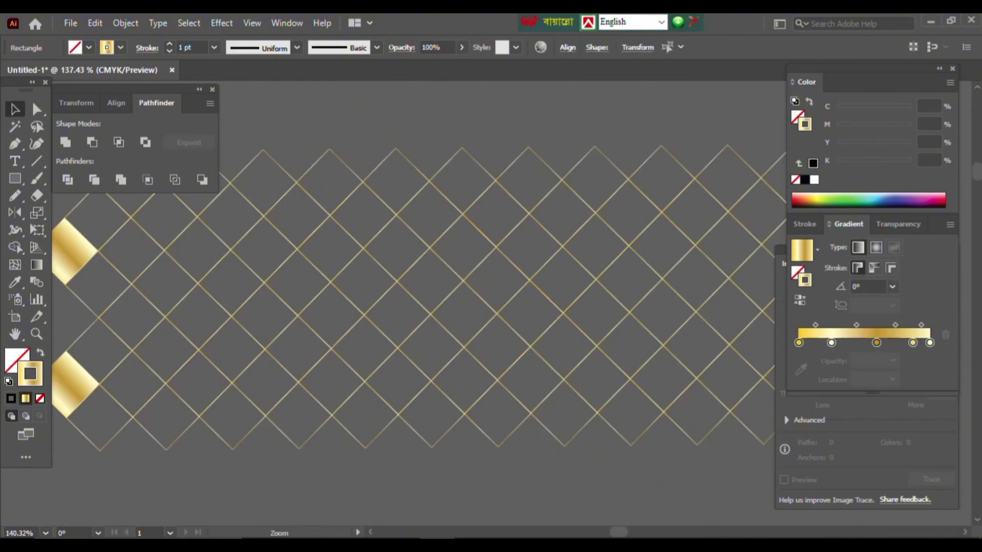
scroll(417, 269, "down", 2)
left_click(418, 269)
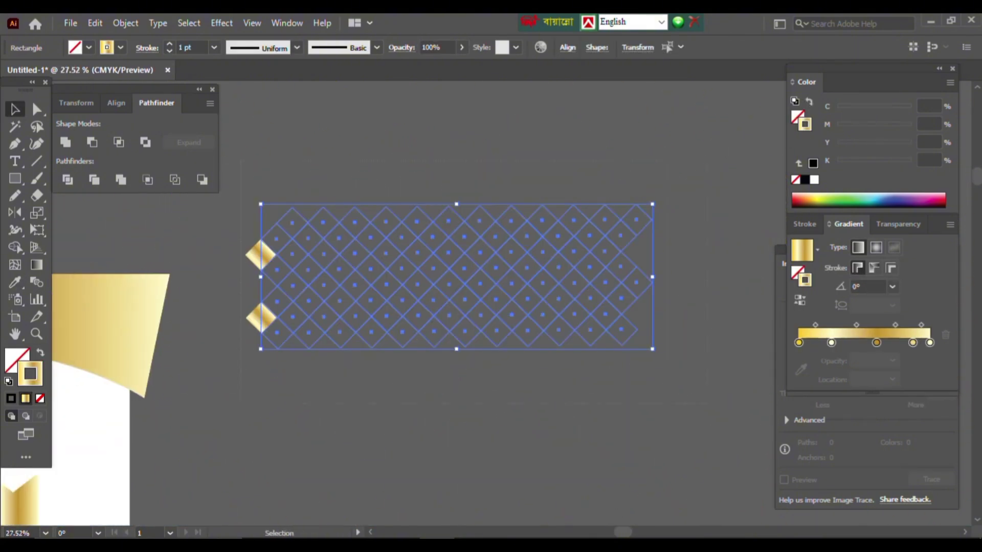
Select the whole lattice and use the Eyedropper to give the remaining filled diamonds the same 1 pt gold gradient outline
key("ctrl+a")
key("i")
scroll(511, 328, "up", 5)
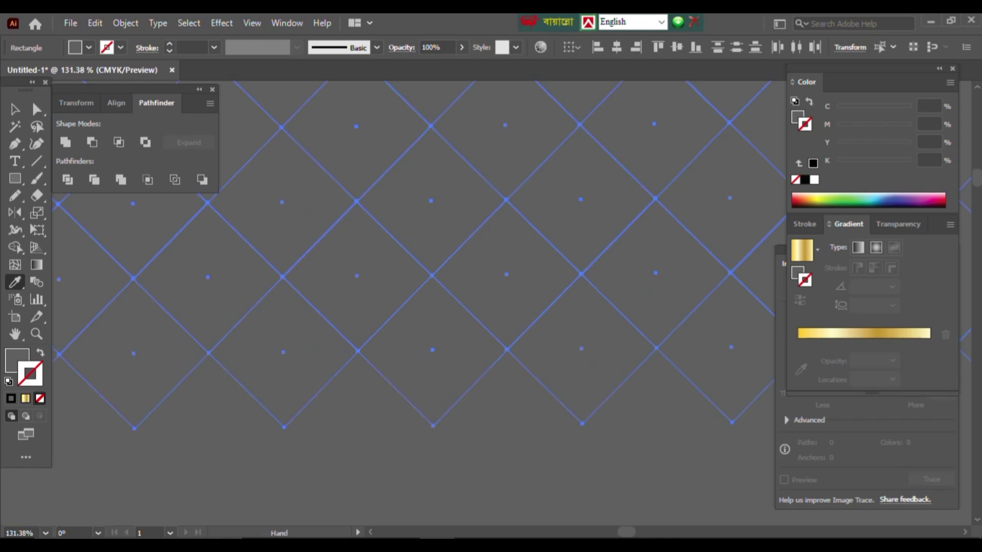
scroll(418, 268, "down", 5)
key("ctrl+z")
scroll(418, 297, "up", 6)
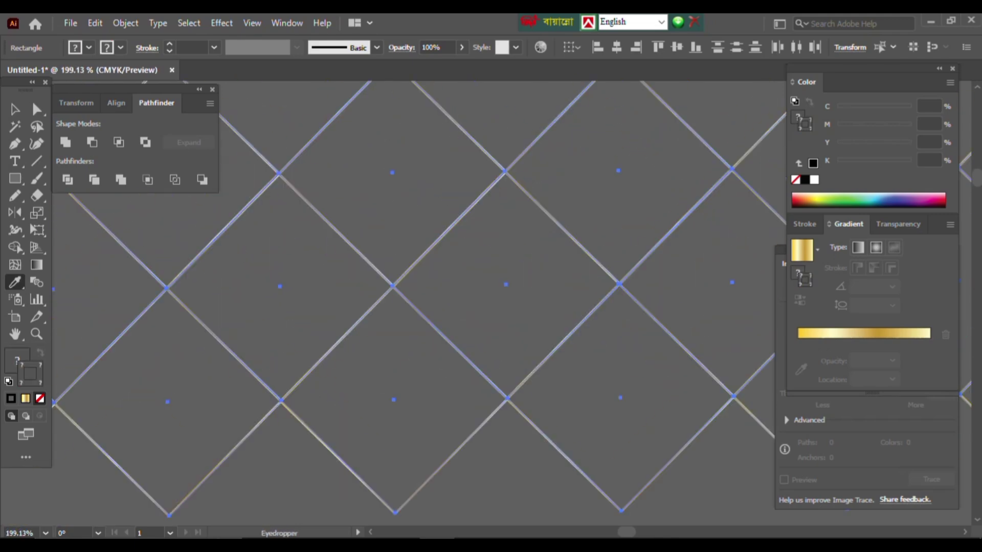
left_click(420, 259)
scroll(419, 259, "down", 6)
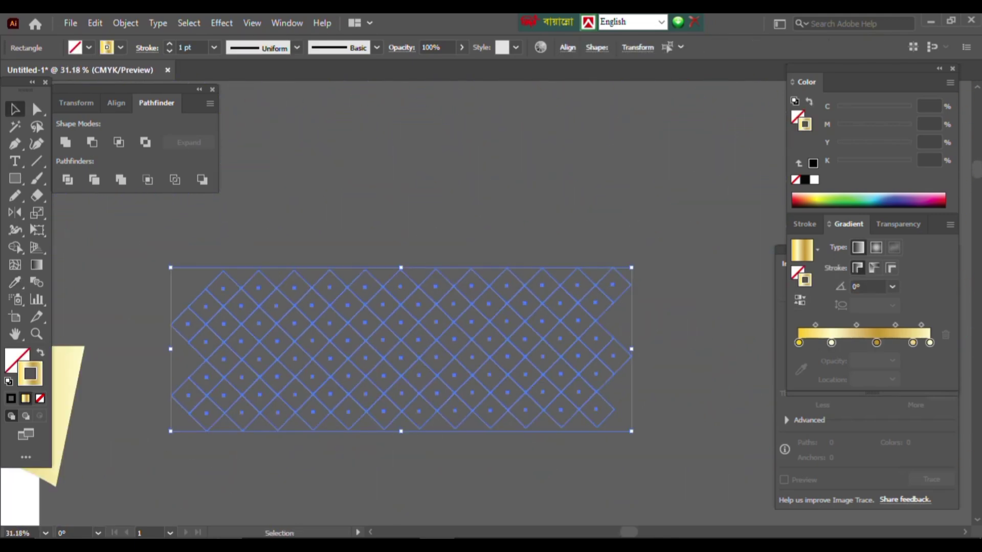
Set the stroke weight of the gold diamond lattice to 11 pt
left_click(805, 223)
left_click(841, 243)
key("ctrl+shift+a")
scroll(327, 354, "down", 1)
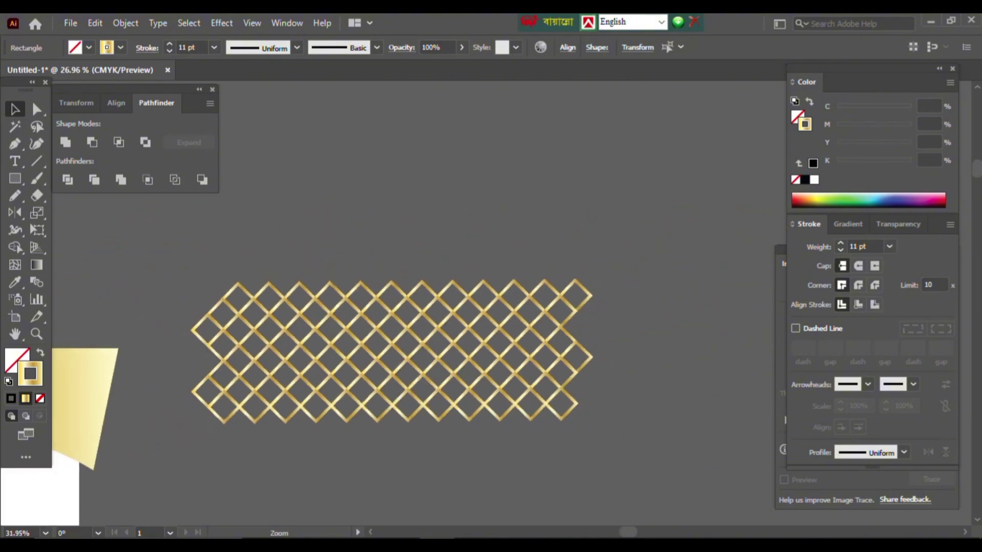
Select all the diamonds of the gold lattice and group them
key("ctrl+shift+a")
scroll(556, 267, "down", 2)
scroll(555, 307, "left", 3)
left_click_drag(604, 318, 526, 284)
scroll(614, 289, "up", 4)
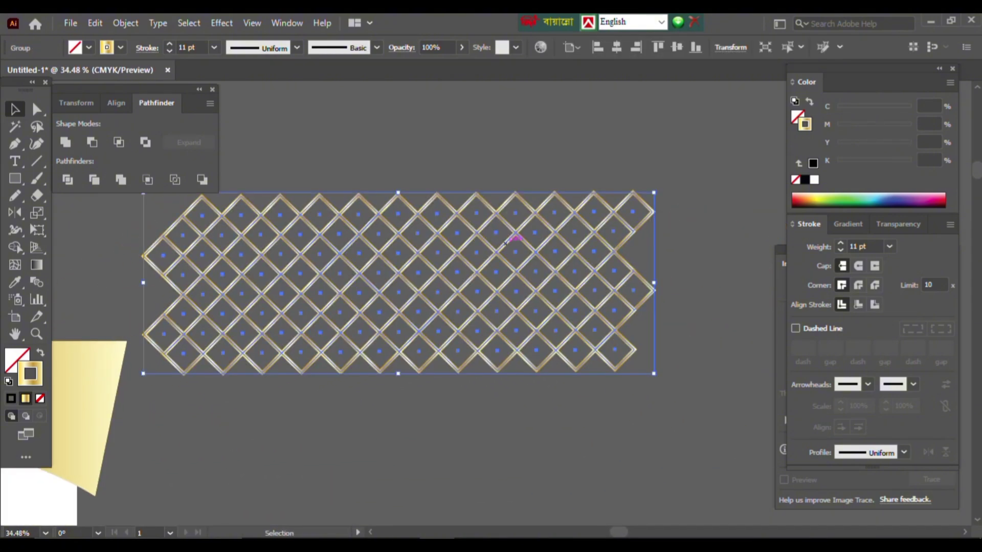
Try offsetting the grouped lattice outward by 0.375 in with Miter joins
scroll(375, 227, "up", 3)
key("alt+e")
key("alt+o")
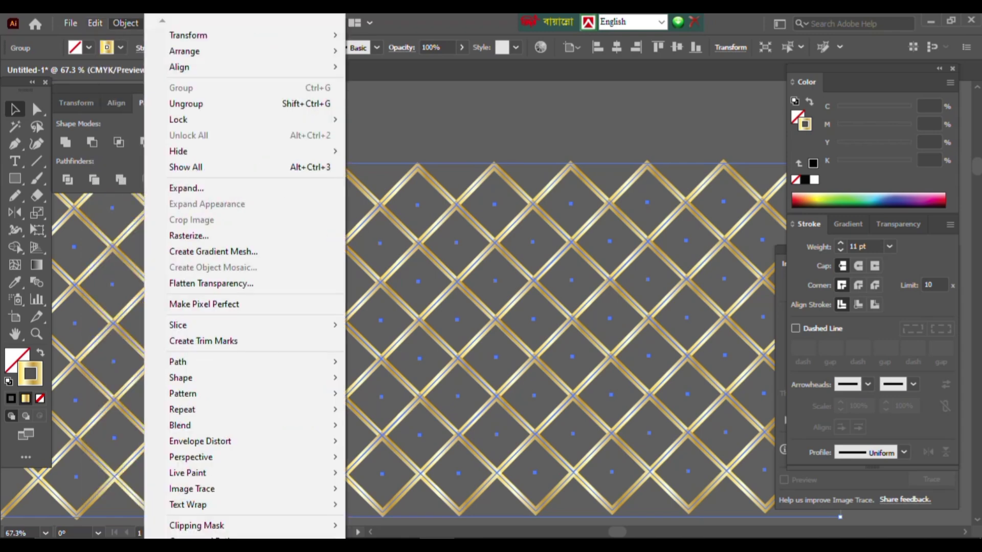
mouse_move(246, 361)
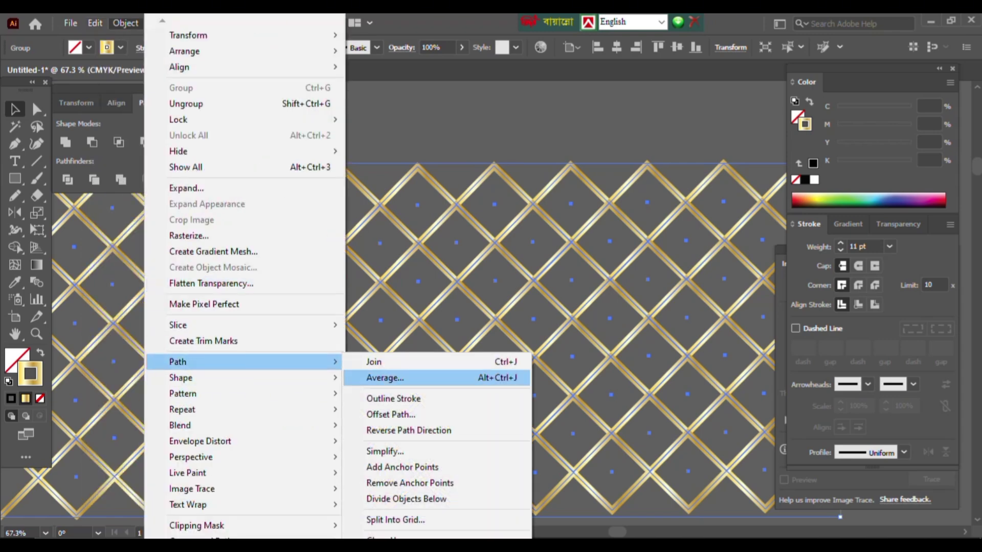
key("Down")
key("Return")
type("0.375")
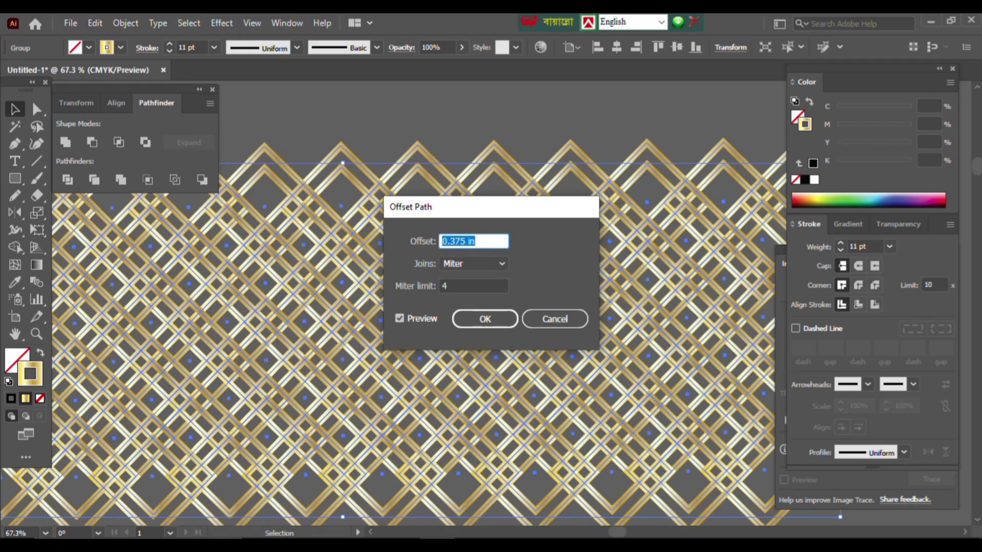
type("-0.25")
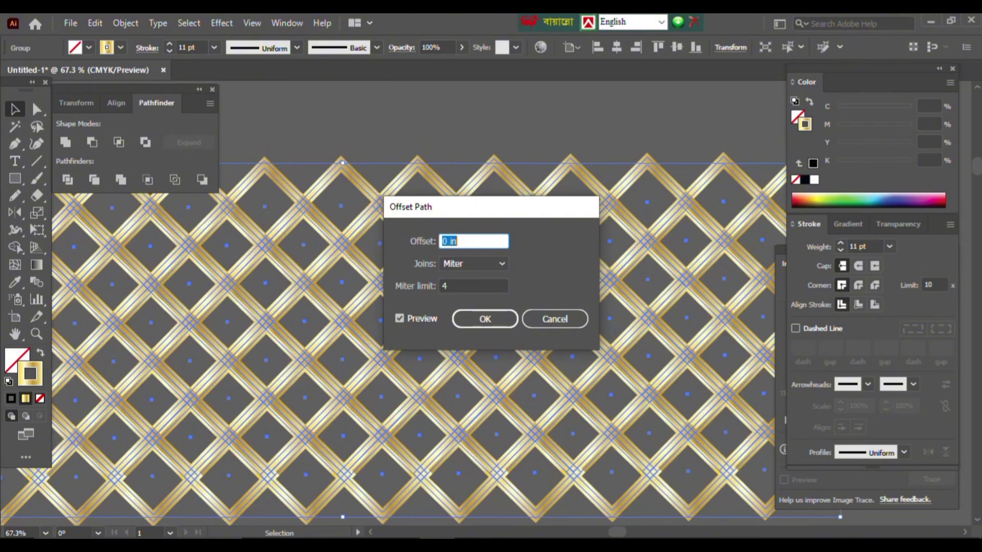
type("-0.375")
type("0.375")
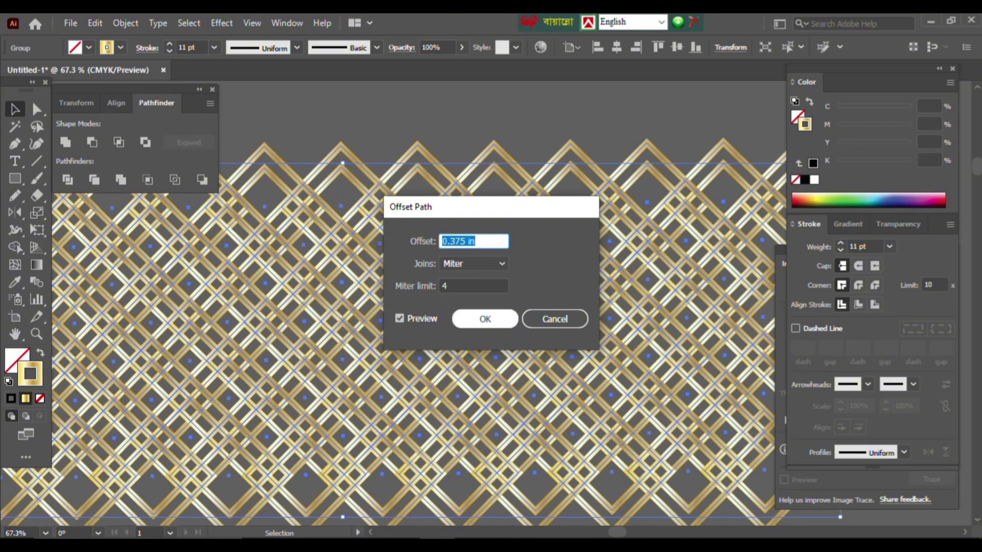
key("Return")
scroll(389, 307, "down", 5)
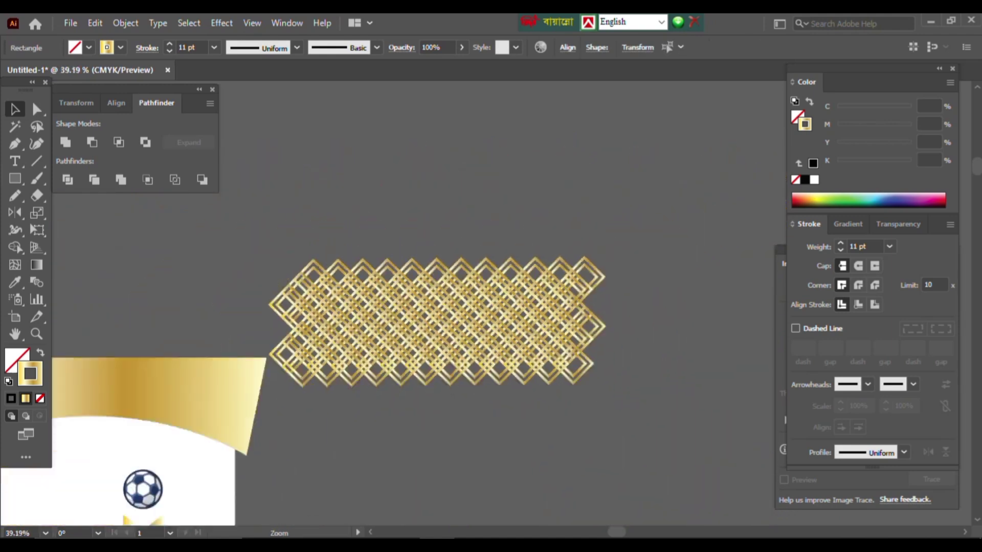
Group the offset lattice, and move and enlarge it over the curved gold header band
mouse_move(567, 264)
left_mouse_down()
mouse_move(279, 264)
mouse_move(568, 267)
left_mouse_up()
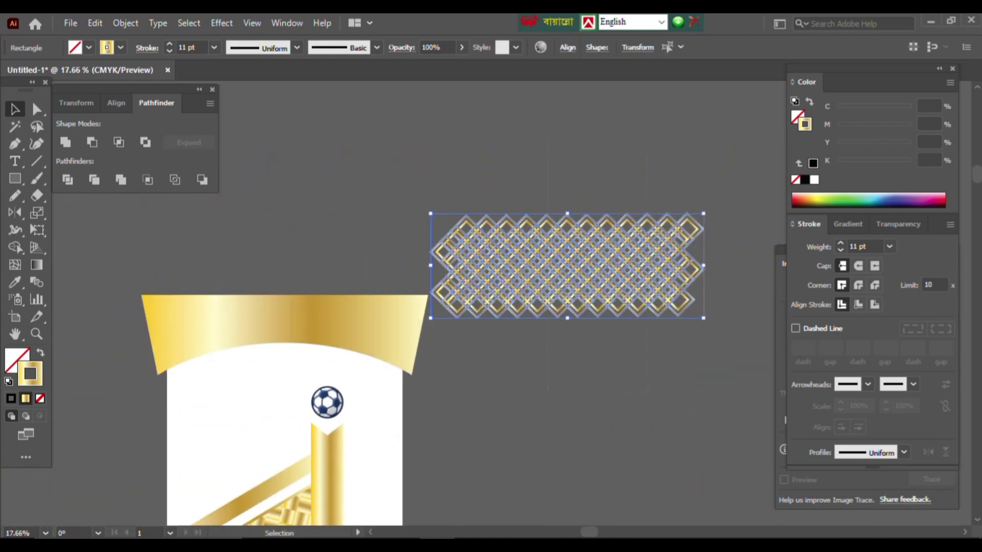
key("ctrl+g")
mouse_move(563, 220)
left_mouse_down()
mouse_move(557, 231)
mouse_move(281, 284)
left_mouse_up()
mouse_move(428, 317)
left_mouse_down()
mouse_move(418, 327)
mouse_move(446, 331)
left_mouse_up()
scroll(327, 374, "up", 1)
scroll(337, 307, "up", 2)
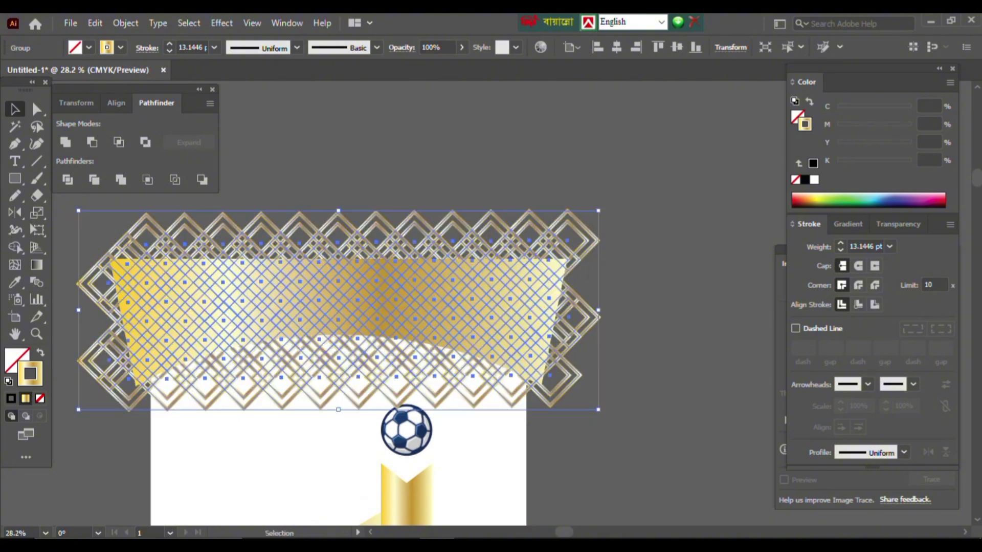
Clip the offset lattice to the shape of the curved gold header band
left_click(640, 153)
left_click(517, 241)
left_click(338, 287, "shift")
key("ctrl+7")
key("ctrl+shift+a")
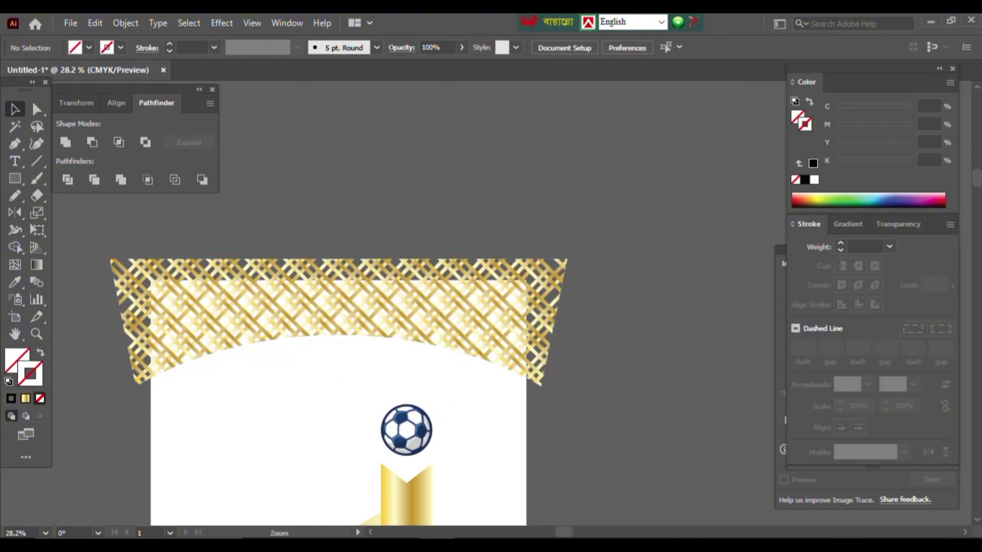
Reverse the gold stroke gradient on the clipped header lattice
scroll(398, 338, "up", 4)
left_click(401, 254)
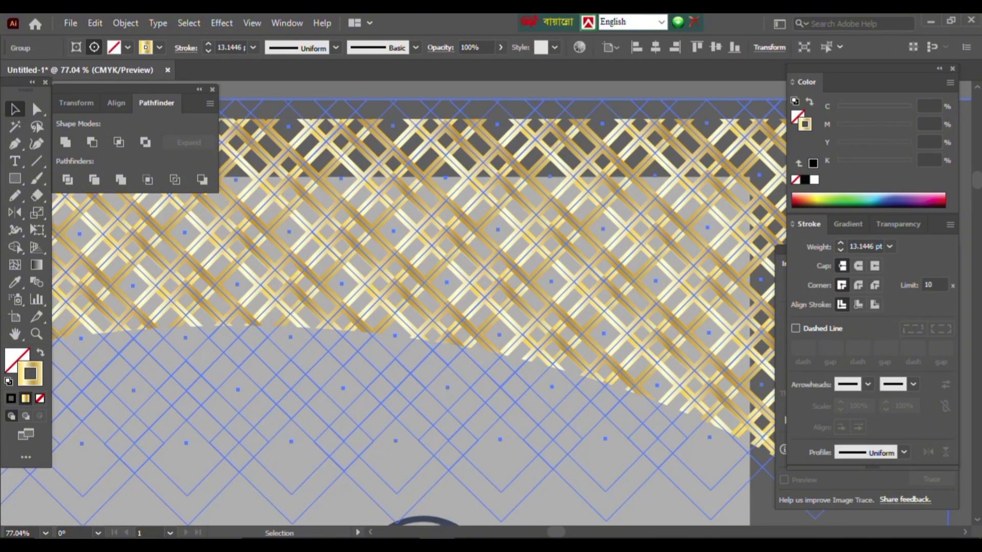
key("ctrl+F9")
scroll(399, 256, "down", 3)
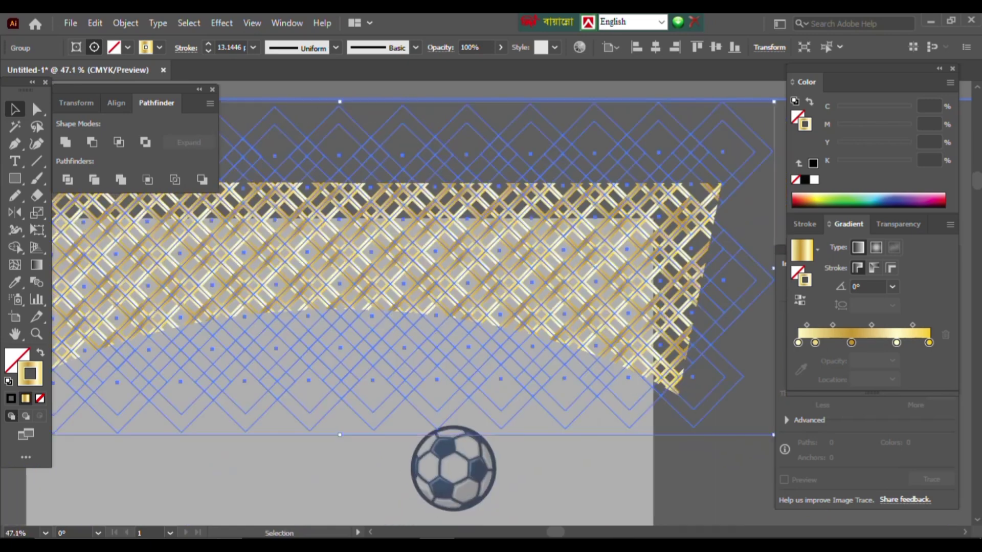
key("ctrl+shift+a")
scroll(419, 202, "down", 3)
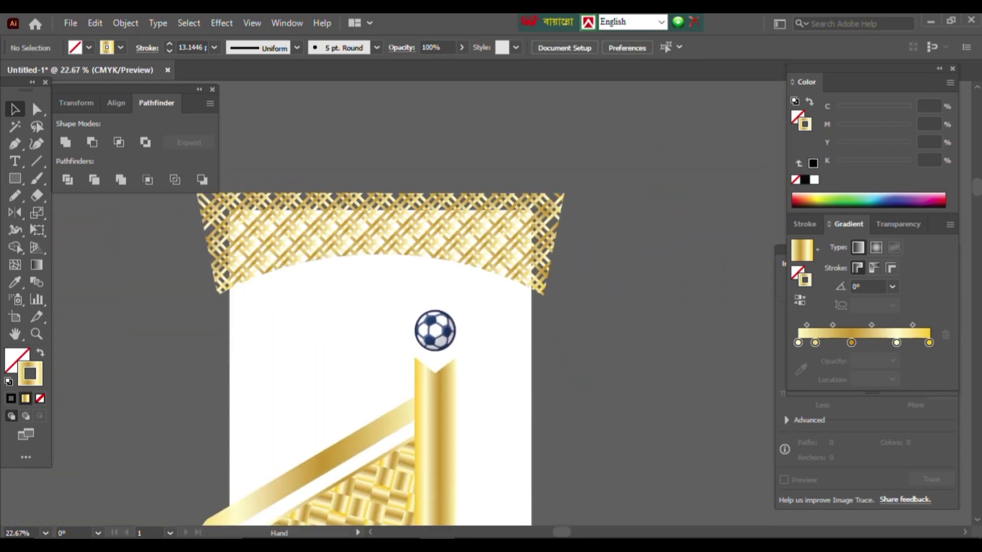
Undo the header clipping and offset edits back to the plain grouped 11 pt lattice beside the header
scroll(386, 251, "up", 2)
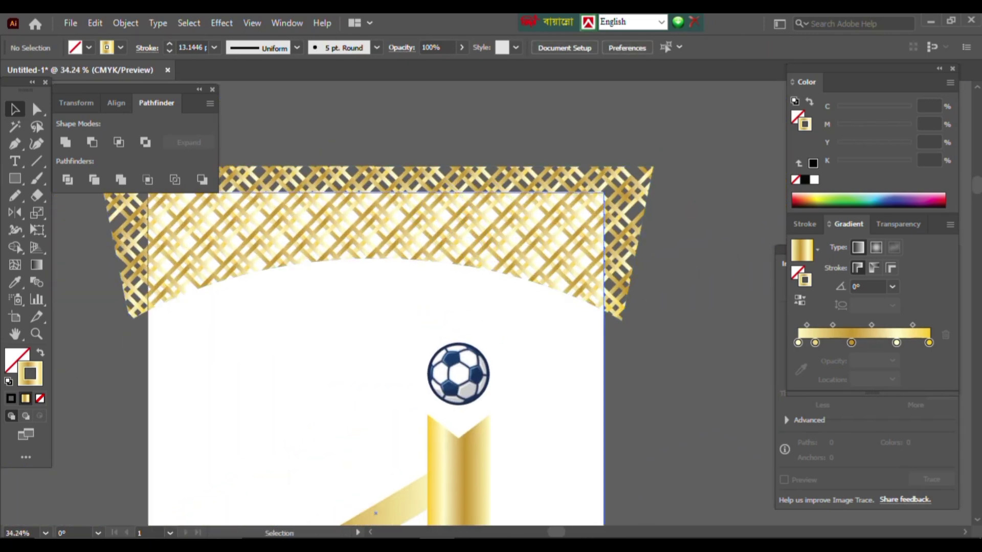
left_click_drag(169, 220, 778, 202)
scroll(512, 230, "down", 3)
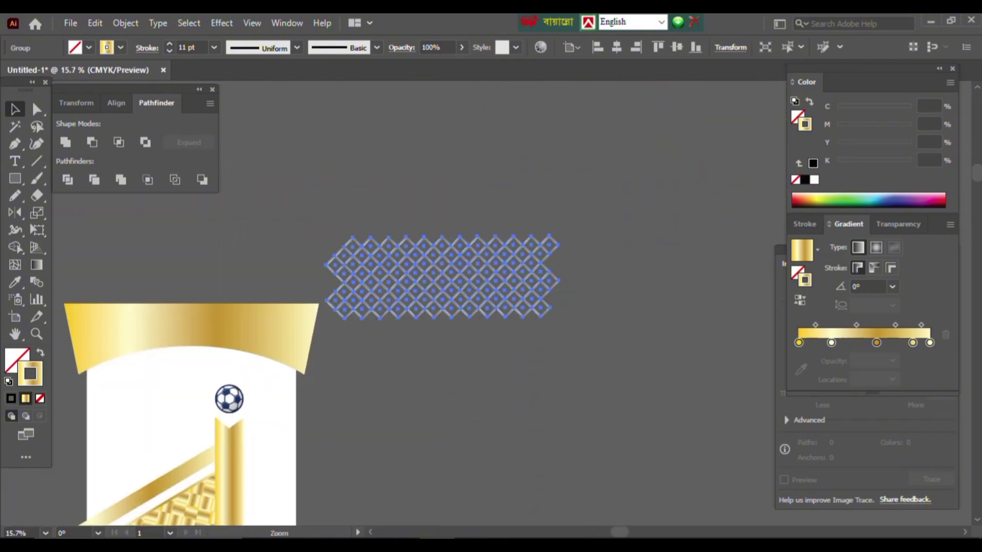
Offset the lattice paths inward to create a smaller diamond inside every cell
scroll(482, 270, "up", 2)
left_click(125, 23)
mouse_move(204, 362)
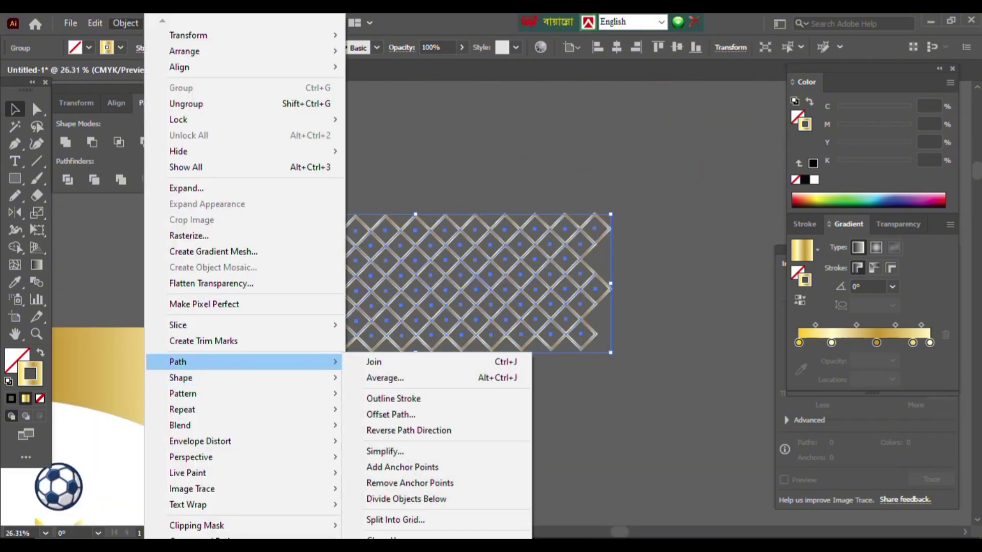
left_click(391, 414)
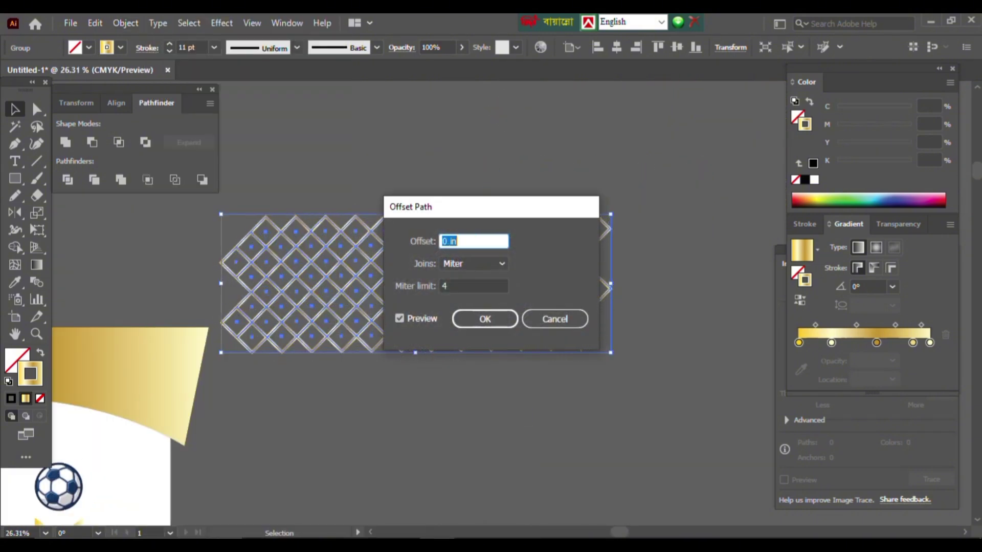
key("Return")
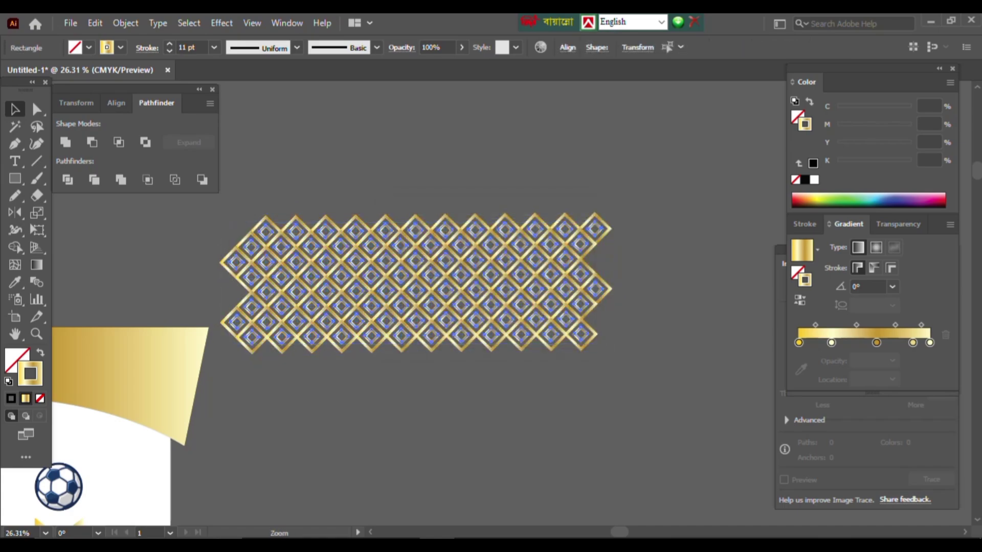
Swap fill and stroke on the inner diamonds so they have a gold gradient fill and no outline
key("shift+x")
scroll(468, 285, "up", 3)
scroll(468, 285, "down", 2)
scroll(468, 285, "up", 5)
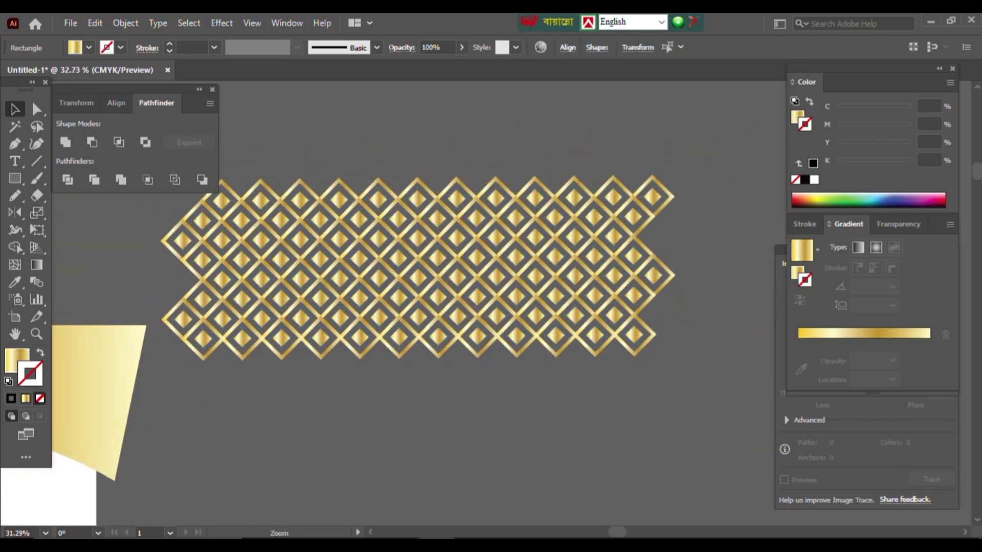
key("ctrl+shift+a")
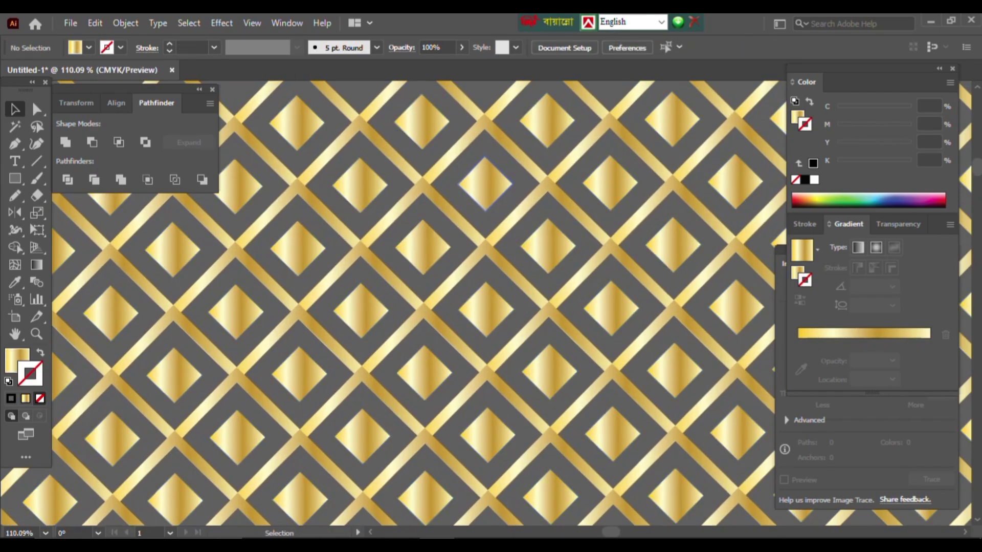
Select the lattice together with its inner diamonds and group them into one pattern
key("ctrl+a")
scroll(451, 308, "down", 3)
right_click(451, 309)
key("Escape")
key("ctrl+shift+a")
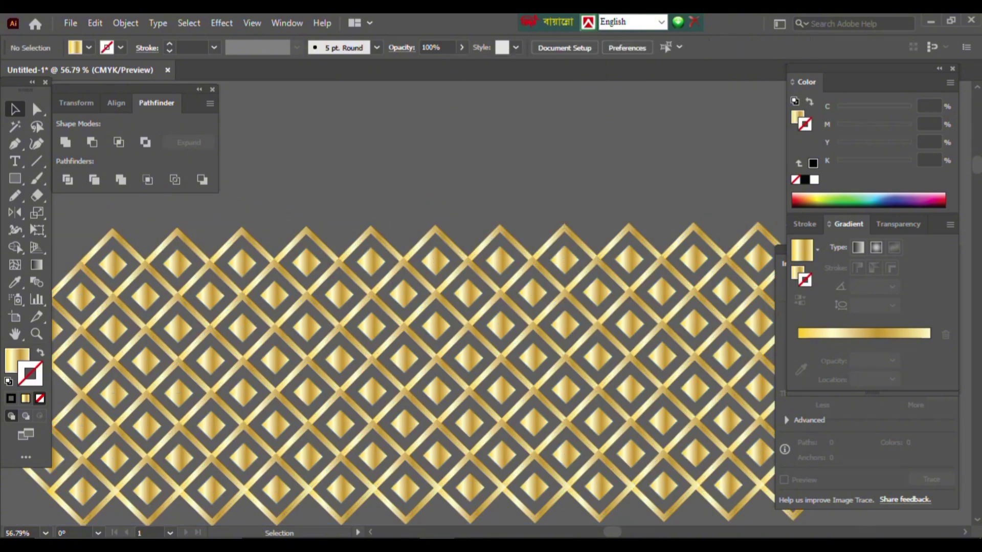
key("ctrl+a")
scroll(463, 223, "down", 3)
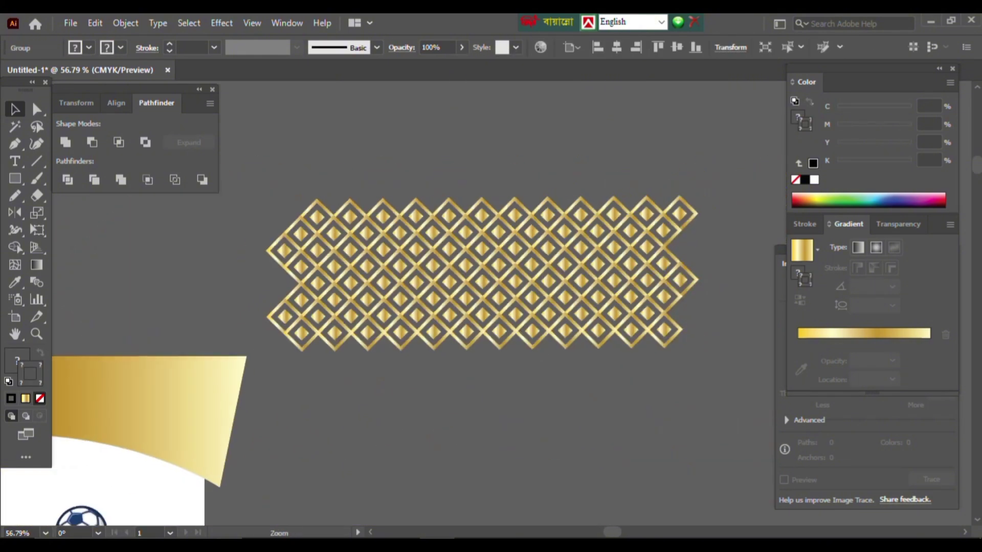
scroll(445, 284, "up", 3)
scroll(445, 284, "down", 5)
Move and enlarge the diamond pattern to cover the curved header band, with the band in front of it
left_click_drag(547, 293, 287, 329)
scroll(338, 333, "up", 2)
key("ctrl+shift+a")
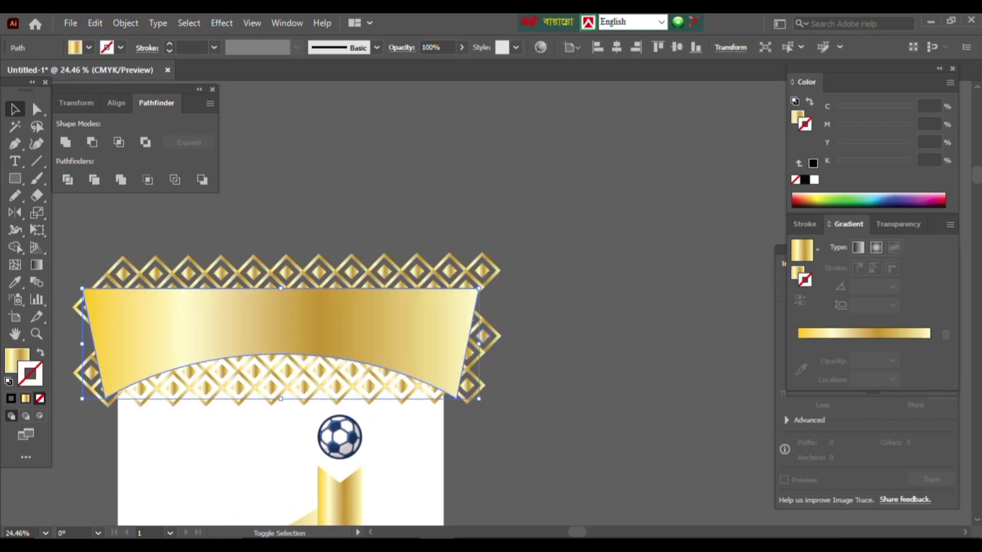
Make a clipping mask that trims the diamond pattern to the curved header band
left_click(483, 271, "shift")
key("ctrl+7")
key("ctrl+shift+a")
scroll(327, 332, "up", 4)
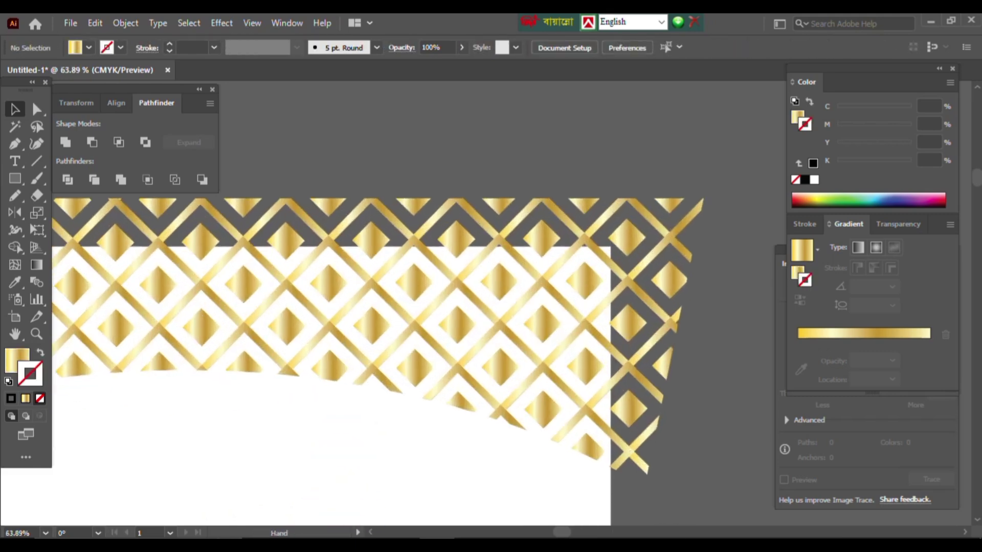
scroll(427, 333, "down", 5)
scroll(348, 332, "down", 3)
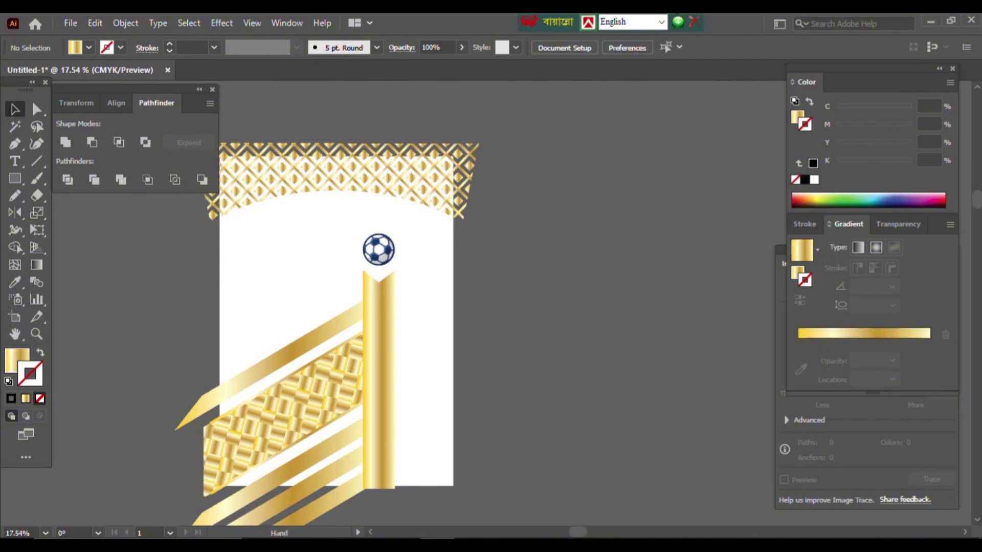
scroll(501, 319, "up", 2)
Release the clipping mask on the header's diamond pattern
left_click(567, 315)
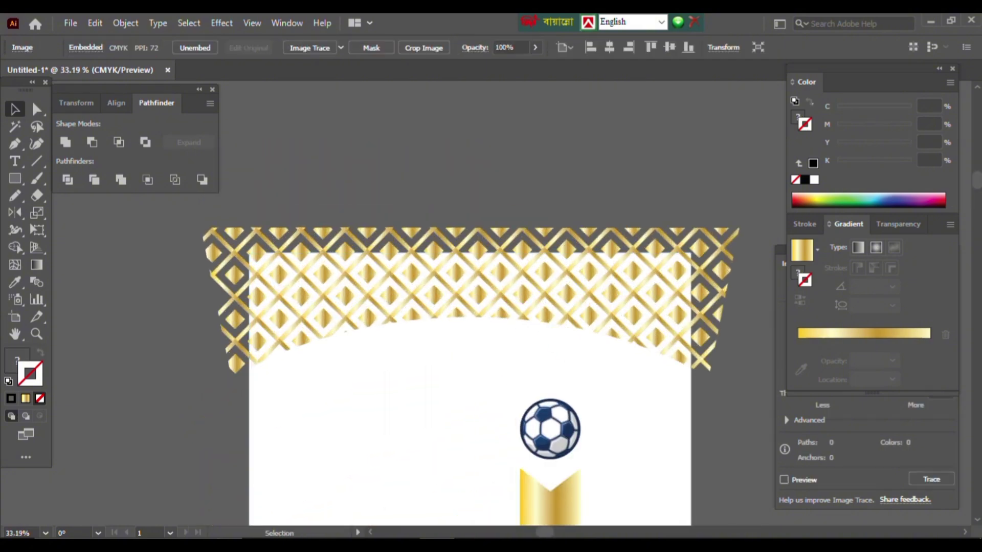
scroll(362, 140, "down", 2)
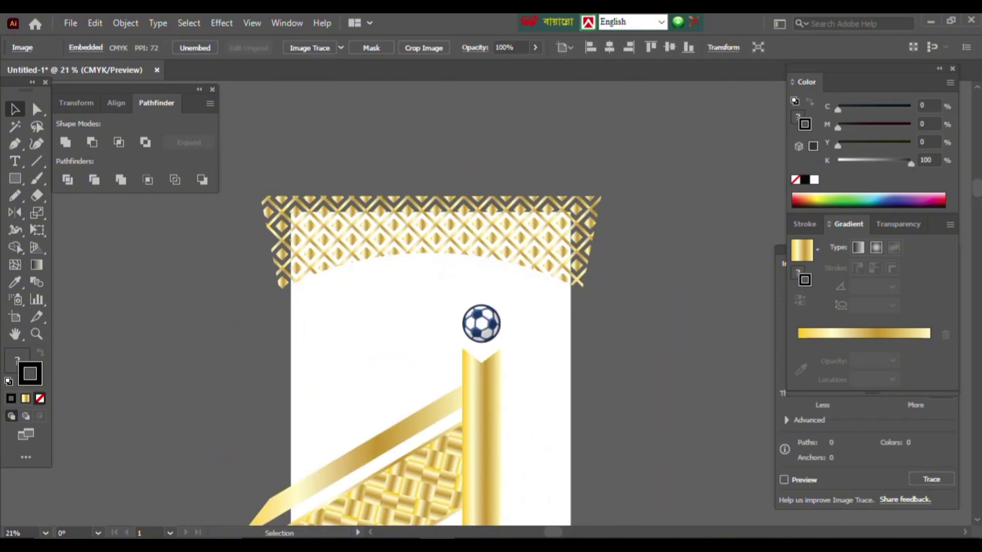
key("ctrl+shift+a")
right_click(534, 224)
left_click(579, 344)
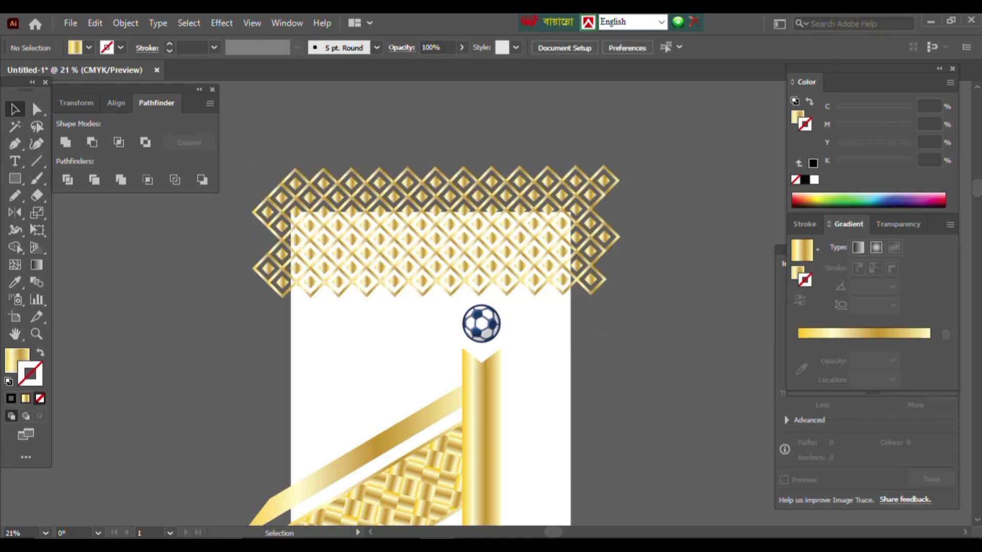
Select the diamond pattern together with the curved header band and make a clipping mask from them
left_click(593, 235)
left_click(596, 238, "shift")
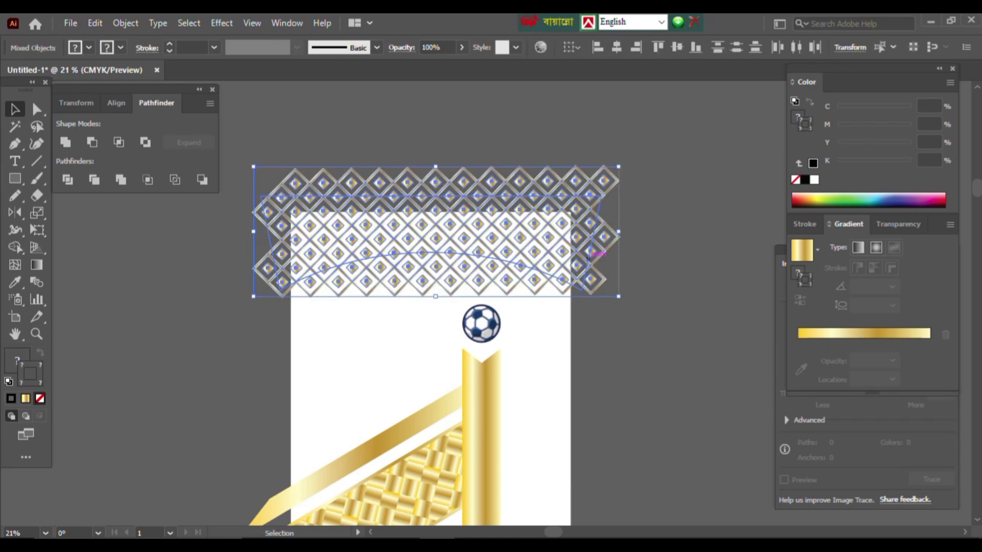
key("ctrl+7")
left_click_drag(570, 488, 563, 344)
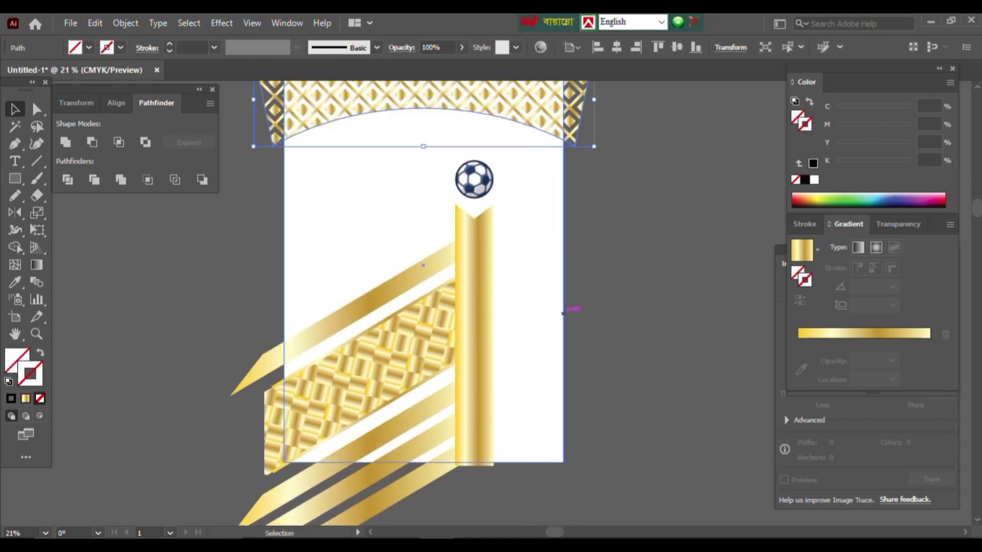
Try filling the header band's shape behind the diamonds with the gold gradient sampled from the vertical bar
left_click(474, 334)
left_click_drag(475, 335, 486, 500)
key("v")
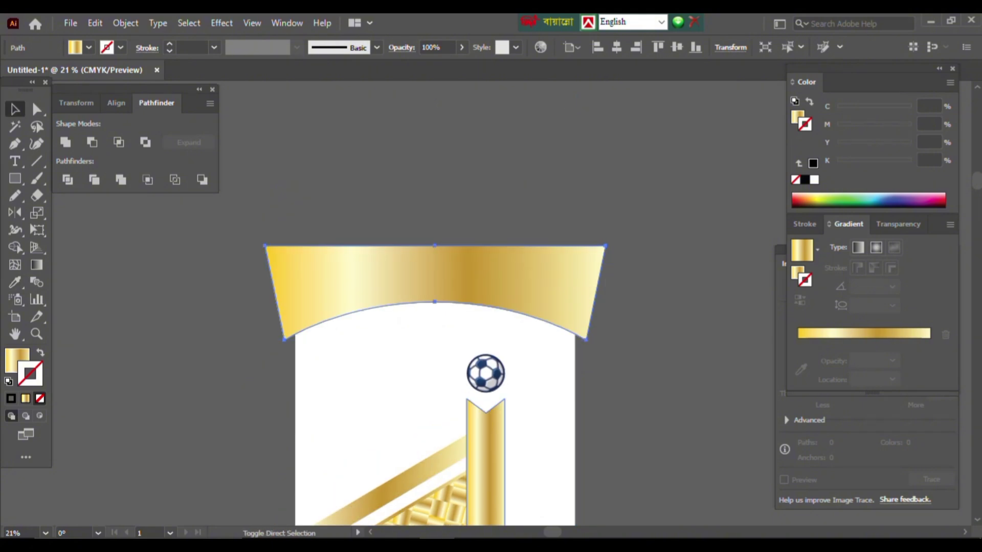
left_click(217, 271)
scroll(217, 272, "up", 5)
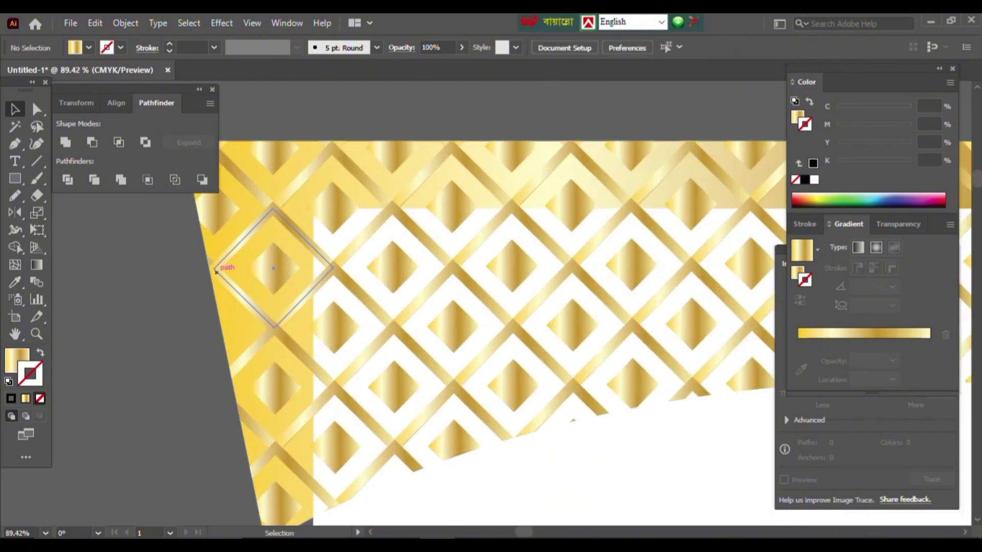
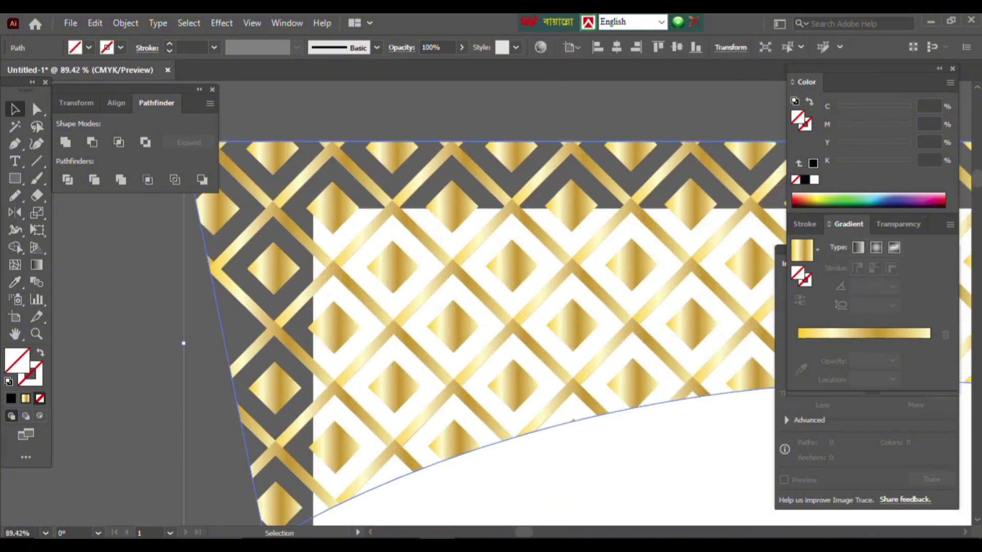
Give the curved header band a solid gray background of 55% black behind its whole diamond pattern
left_click_drag(875, 163, 900, 163)
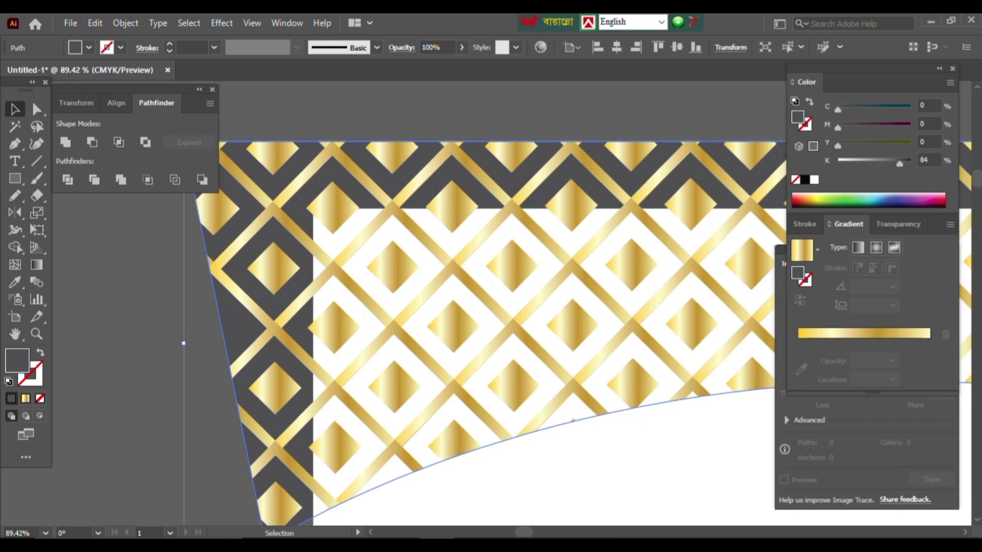
key("ctrl+a")
scroll(512, 276, "down", 2)
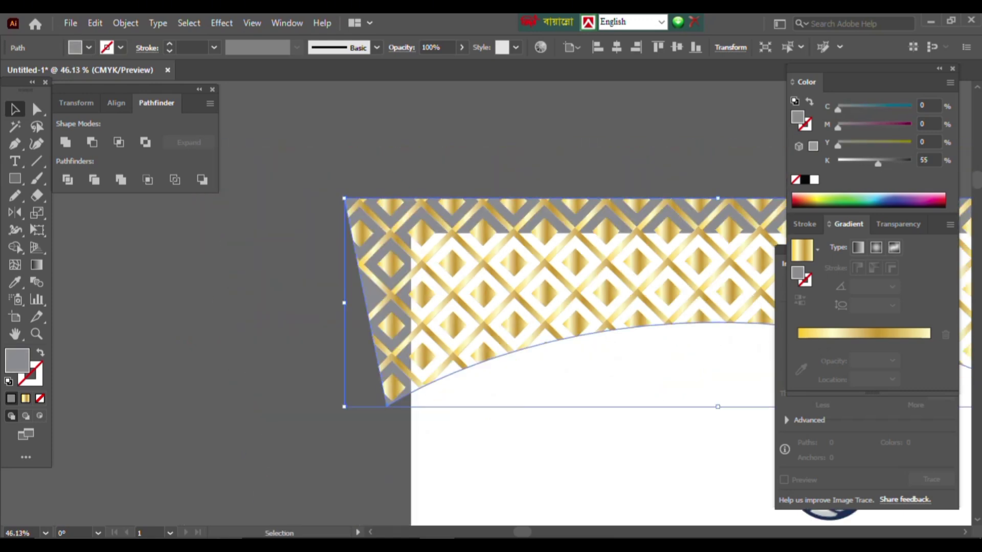
key("ctrl+7")
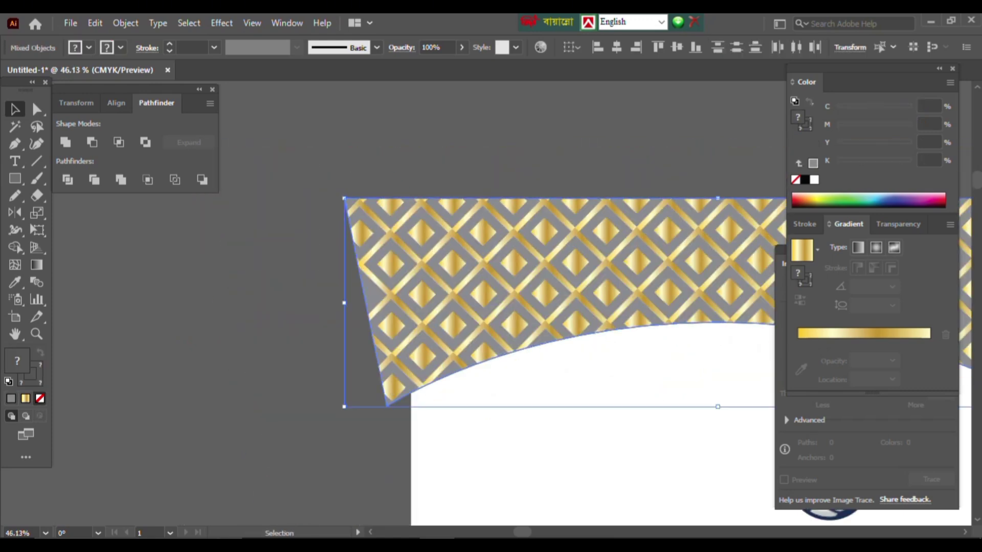
scroll(512, 302, "down", 1)
key("ctrl+shift+a")
scroll(409, 307, "up", 5)
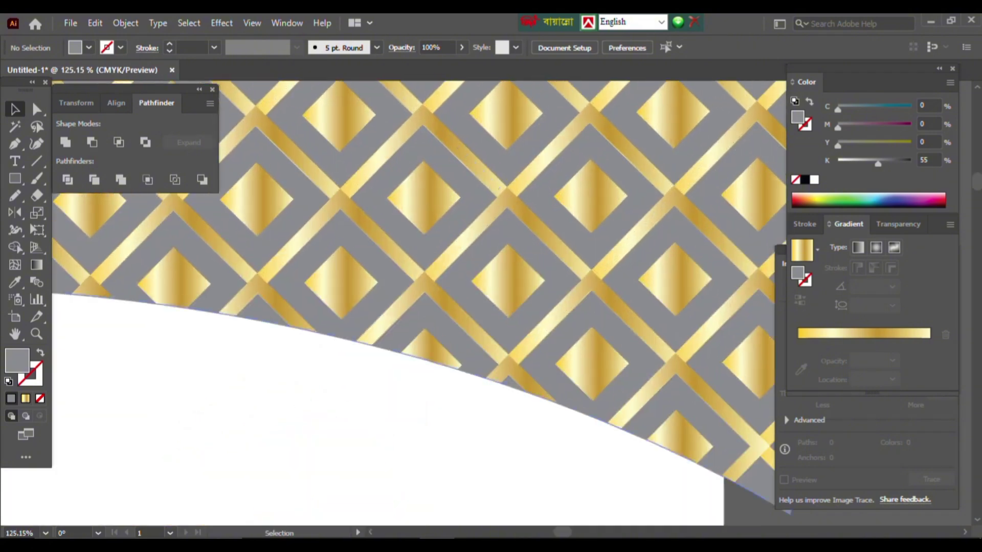
Recolor the header band's background to a light gold of C 0, M 8, Y 56, K 11
type("12")
key("Return")
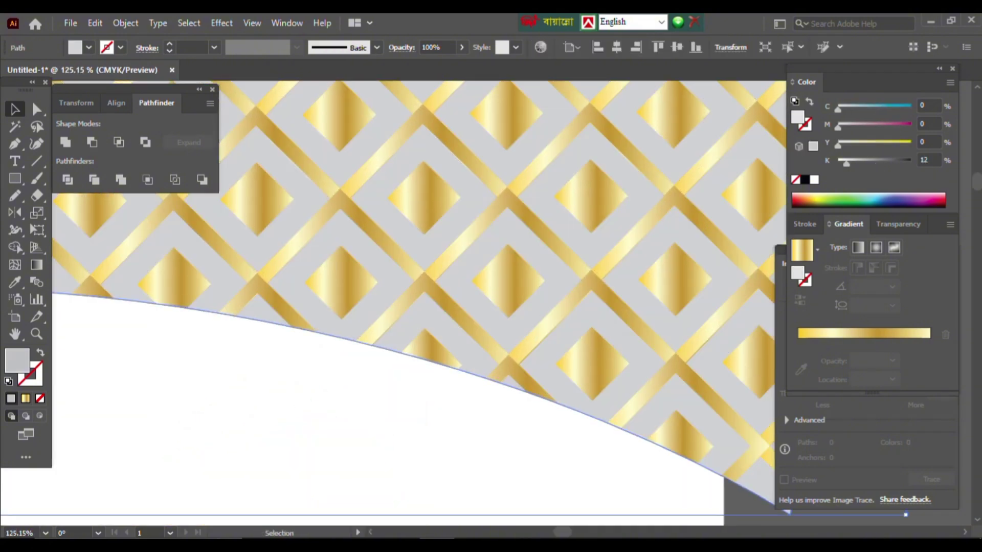
type("42")
key("Return")
scroll(512, 307, "down", 4)
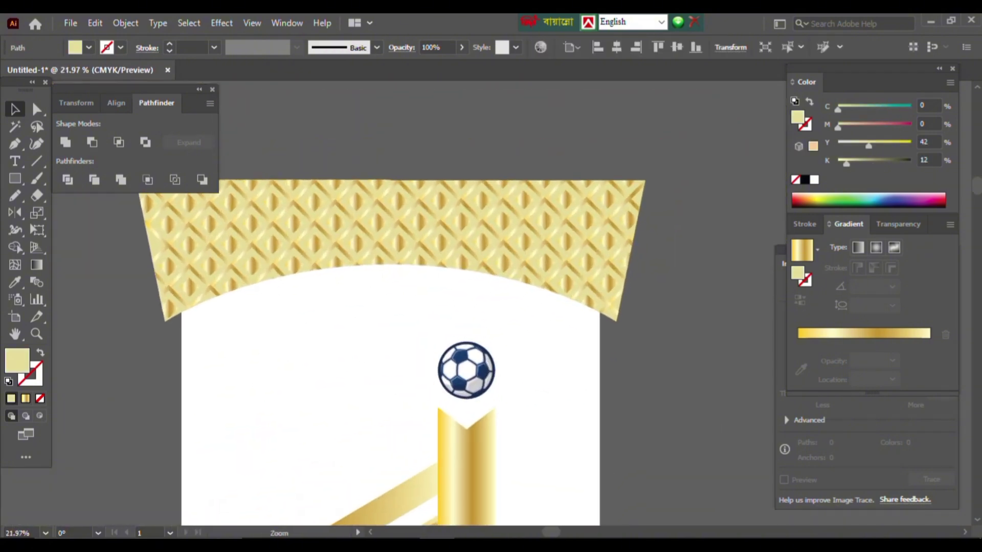
scroll(740, 332, "up", 3)
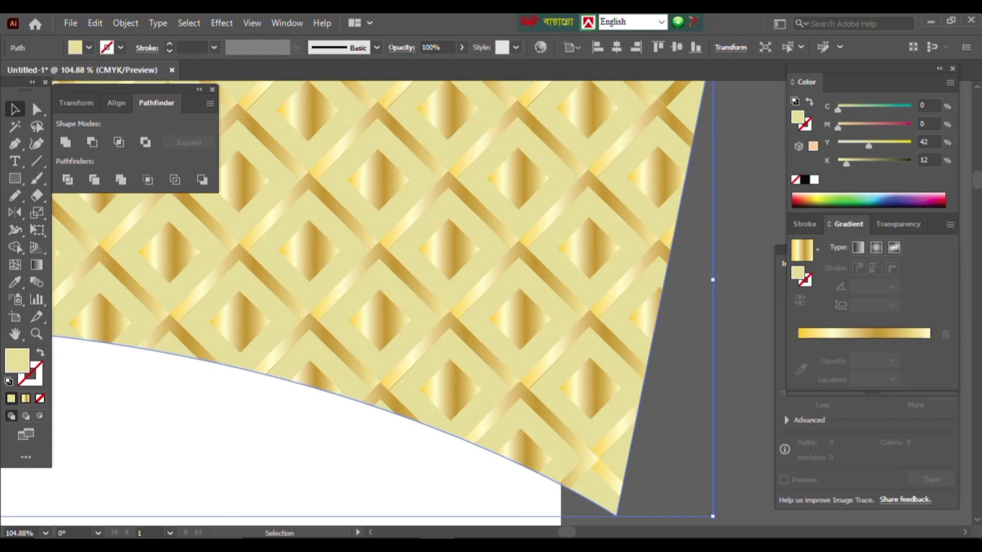
type("19")
key("Return")
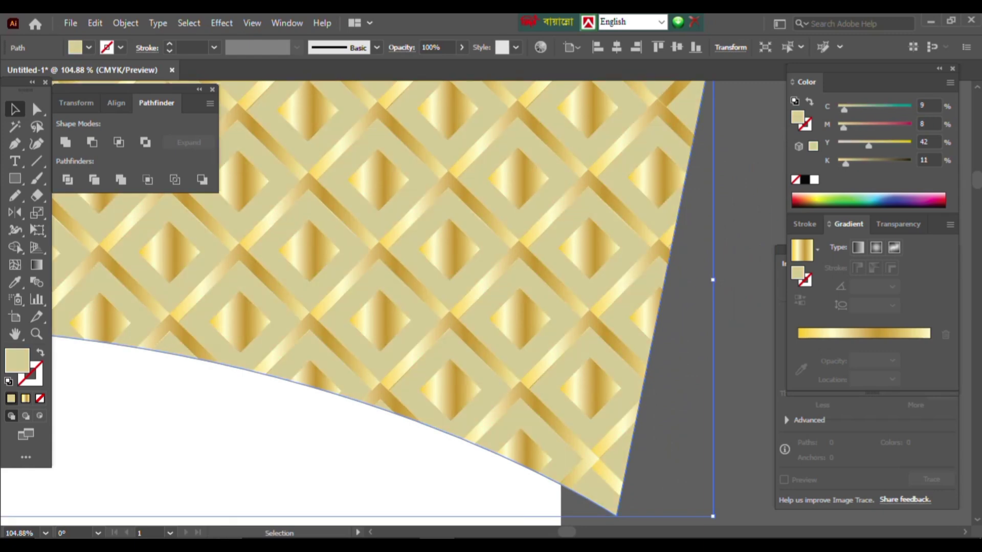
scroll(610, 212, "up", 2)
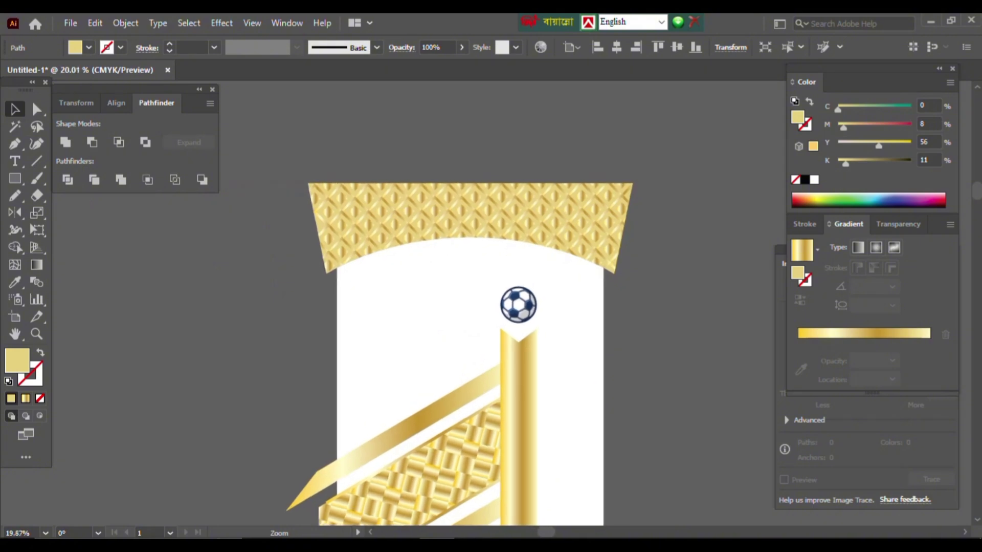
Add the gray grunge texture to the white panel below the header band
left_click(430, 327)
scroll(430, 328, "down", 2)
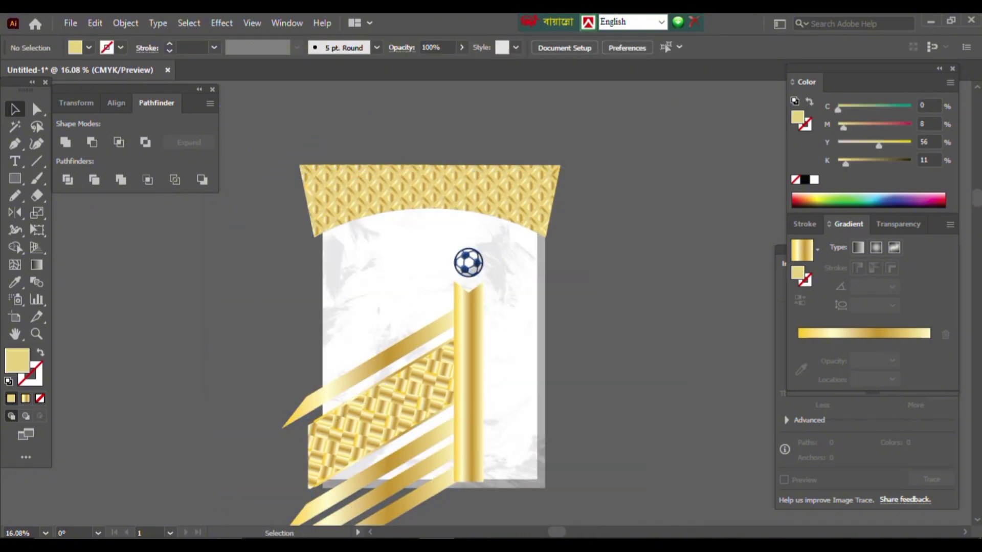
scroll(254, 153, "up", 4)
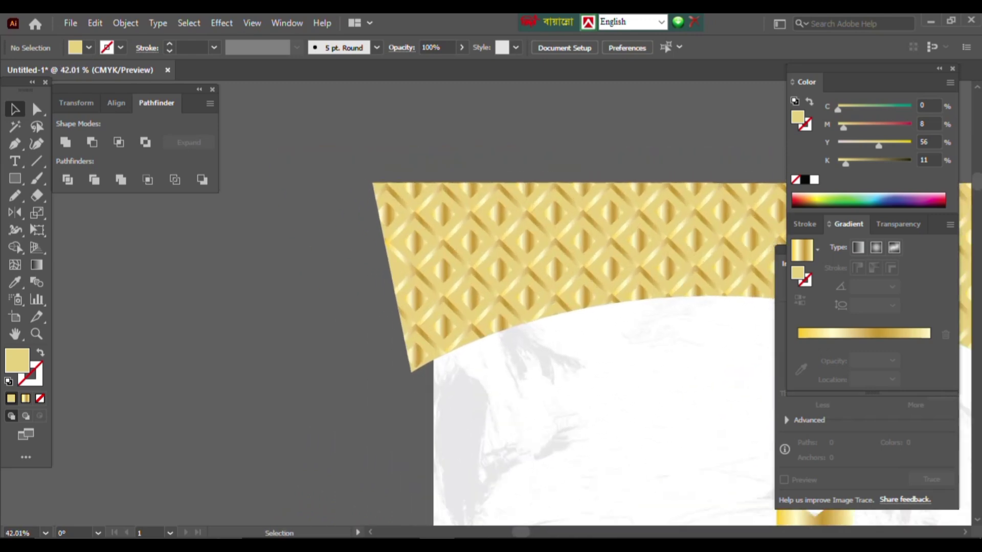
Group the header band's background with its clipped diamond pattern and bring the group to the front
left_click(399, 220)
right_click(411, 224)
left_click(417, 338)
scroll(379, 285, "down", 3)
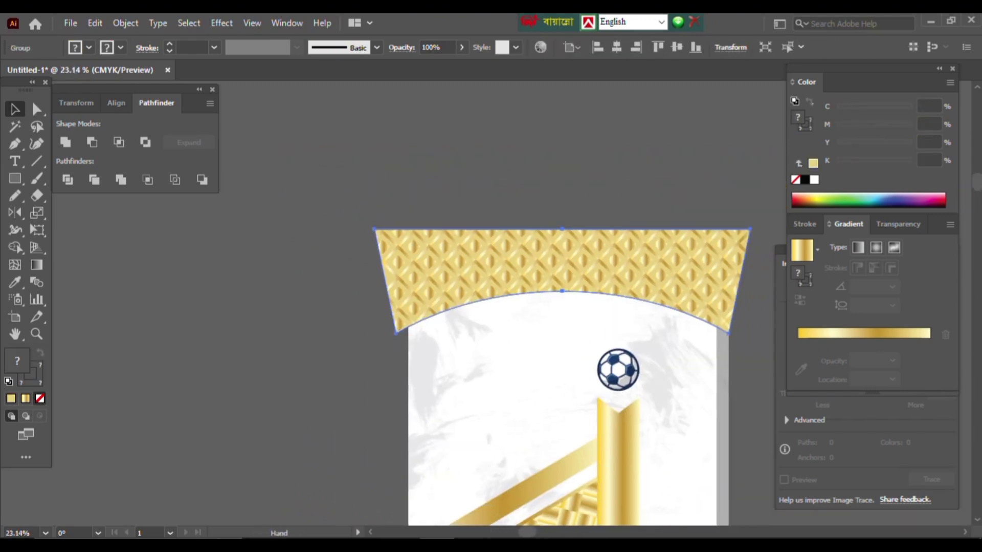
left_click_drag(380, 285, 327, 277)
right_click(422, 275)
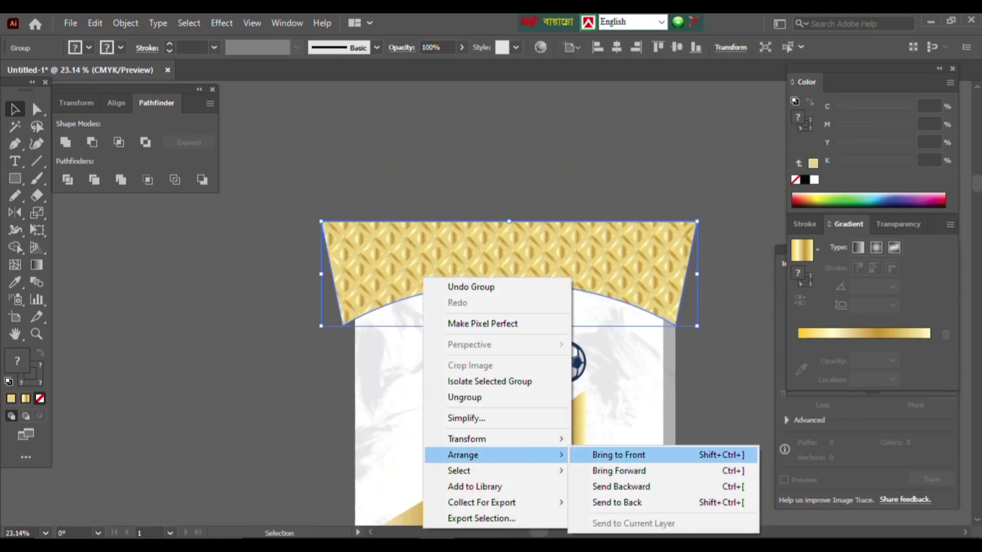
left_click(636, 454)
key("ctrl+shift+a")
scroll(531, 221, "down", 2)
left_click_drag(531, 222, 478, 202)
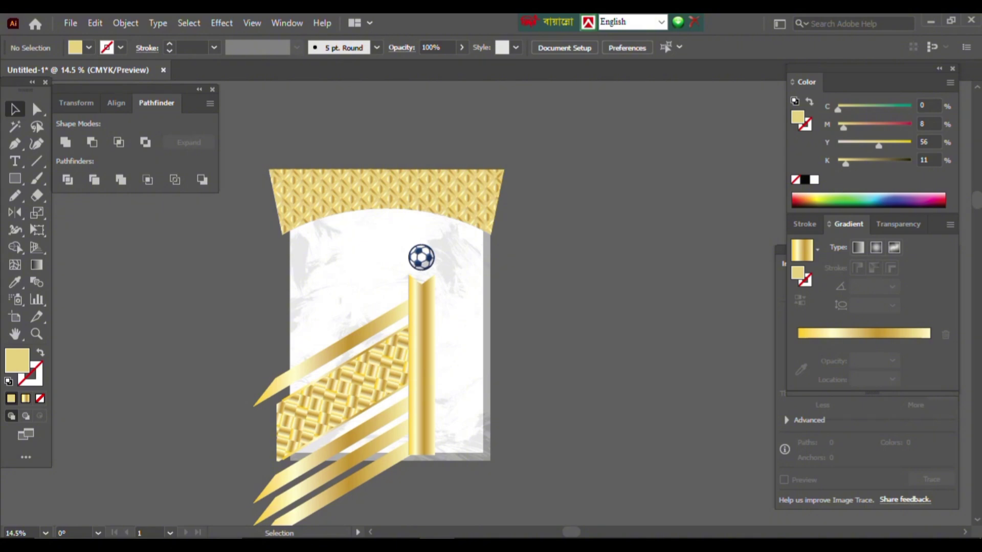
Paste the large faded football behind the gold elements as a background graphic
key("ctrl+v")
key("ctrl+shift+a")
scroll(589, 266, "up", 1)
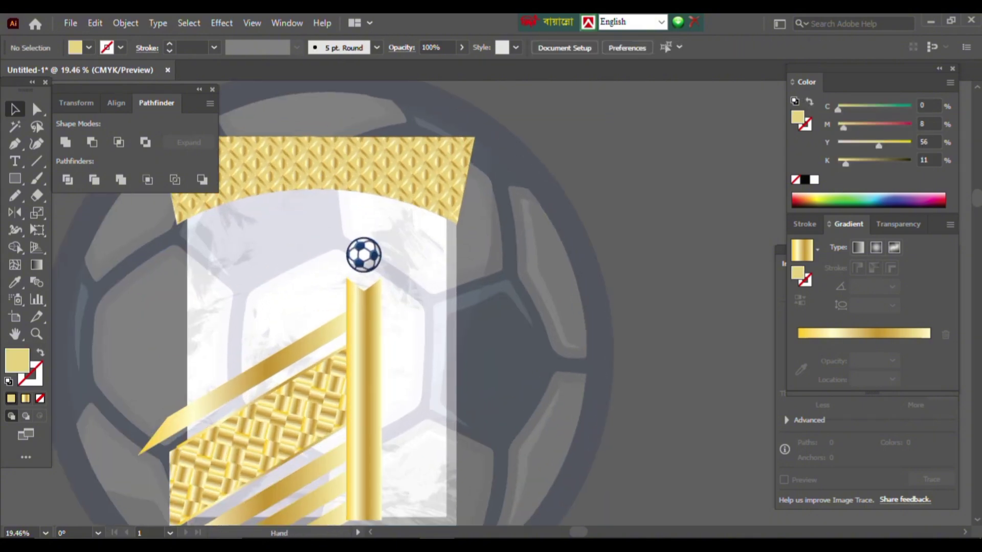
left_click_drag(491, 307, 462, 187)
scroll(492, 302, "up", 1)
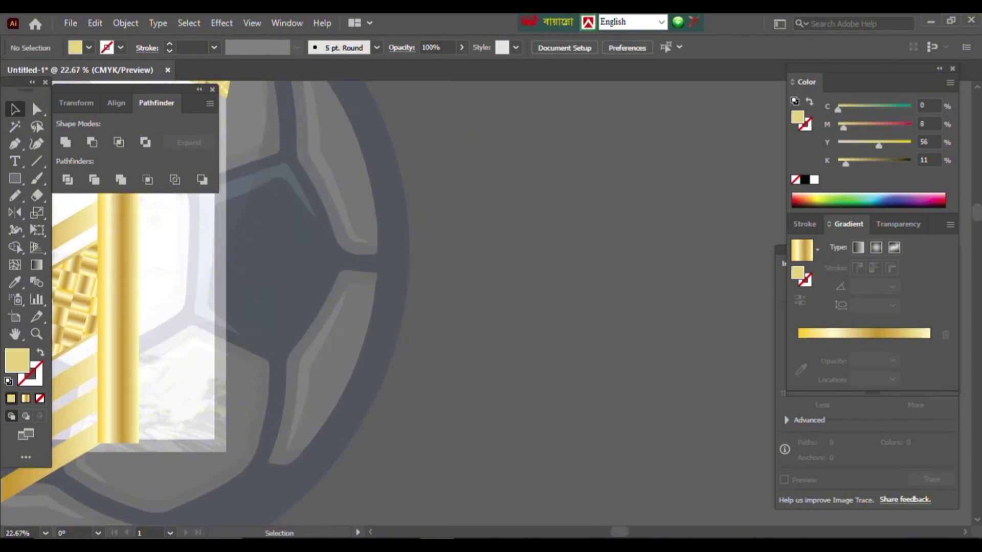
Add the text TEAM NAME at about 204 pt on the empty area beside the design
left_click(537, 234)
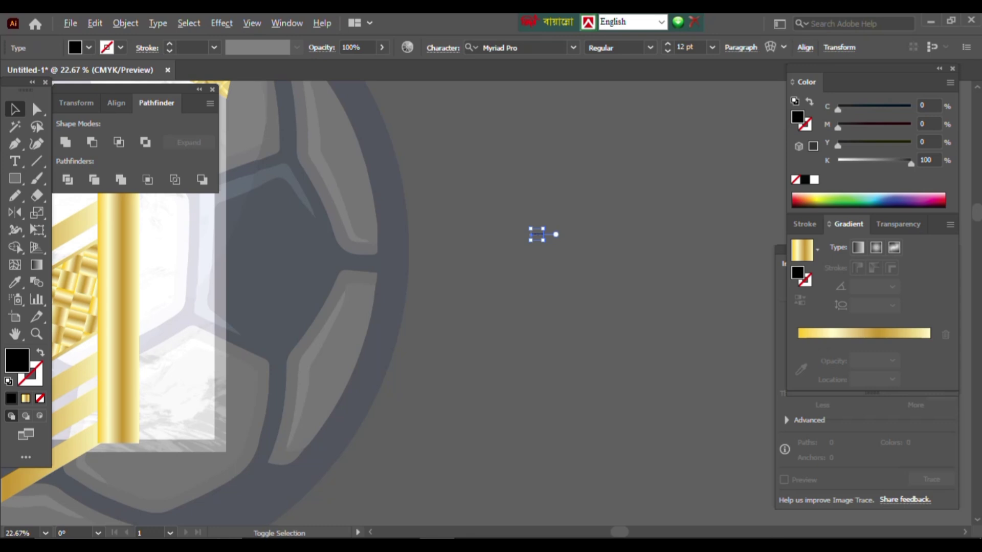
key("Return")
type("t")
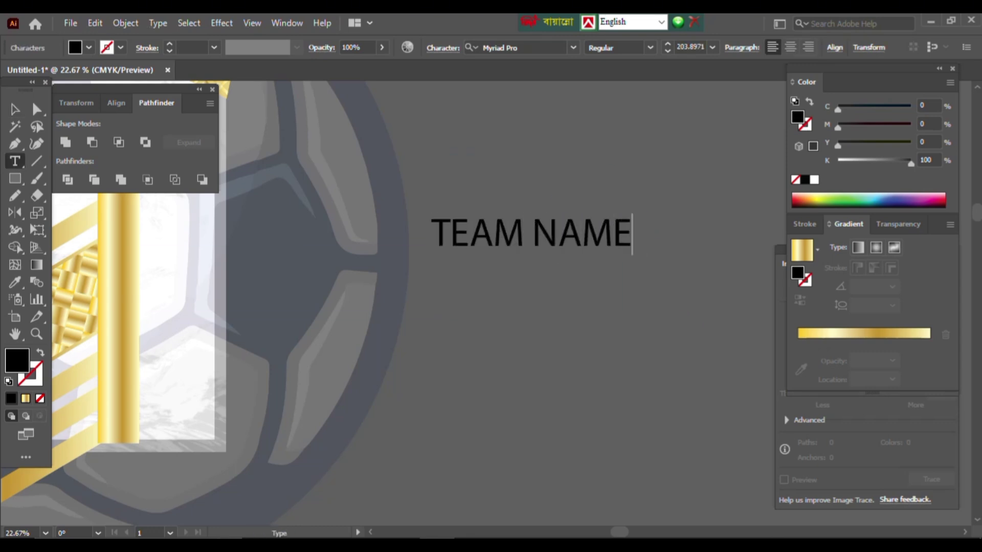
Browse the font list and set the TEAM NAME text to Berlin Sans FB Demi Bold
scroll(512, 48, "down", 3)
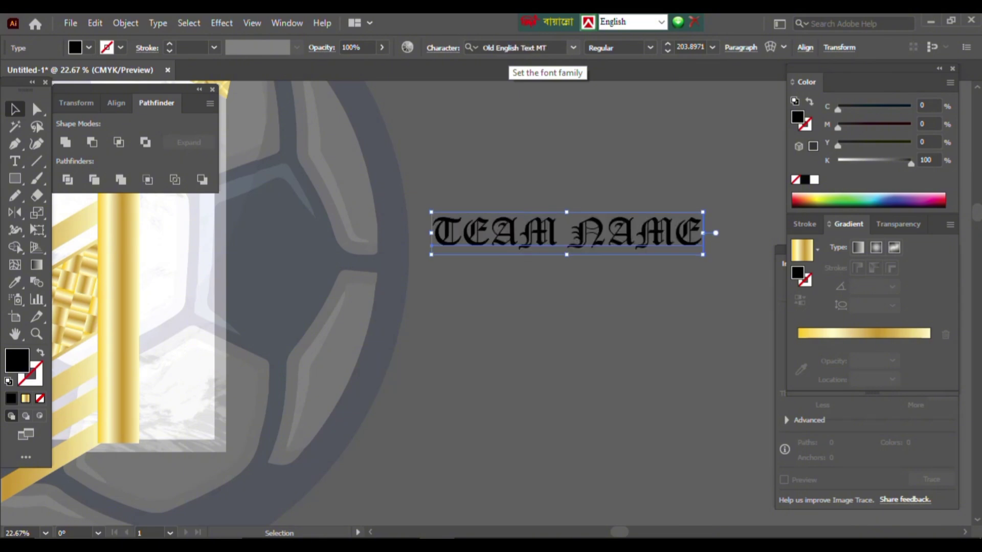
left_click(511, 47)
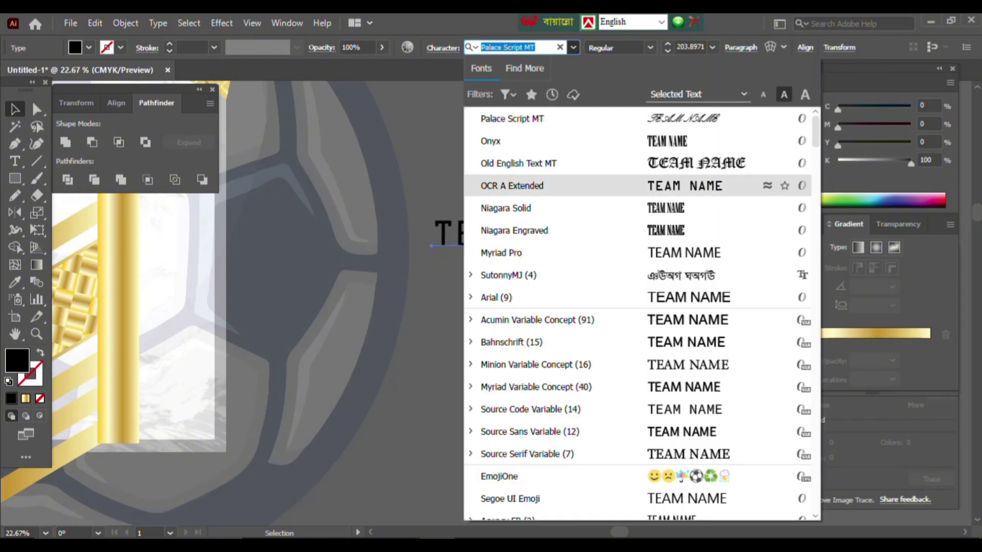
scroll(640, 307, "down", 4)
scroll(639, 307, "down", 3)
left_click(527, 253)
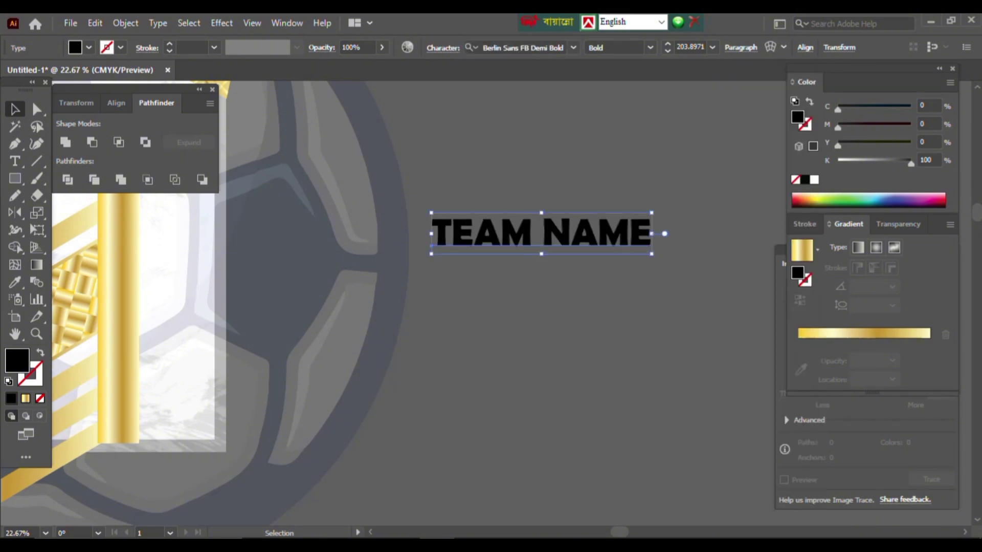
Rotate the TEAM NAME text to read downward, enlarge it to about 253 pt and move it beside the gold vertical bar
scroll(541, 233, "down", 2)
left_click_drag(640, 284, 599, 190)
left_click_drag(589, 307, 389, 295)
scroll(289, 292, "up", 3)
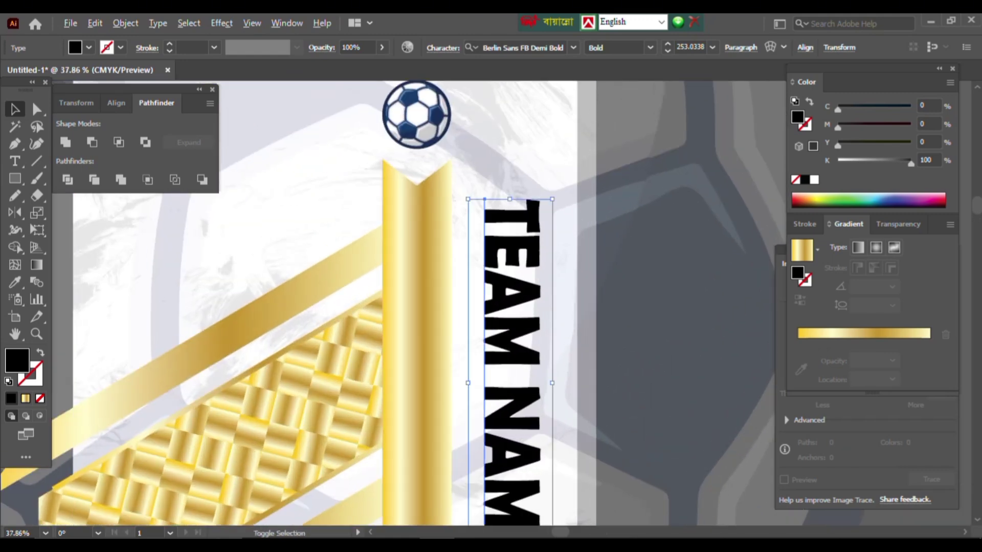
Enlarge the vertical TEAM NAME text to about 297 pt so it fits along the height of the gold bar
mouse_move(552, 383)
left_mouse_down()
mouse_move(586, 384)
mouse_move(560, 382)
left_mouse_up()
left_click_drag(530, 343, 386, 307)
scroll(491, 256, "down", 3)
scroll(491, 307, "down", 2)
scroll(491, 307, "up", 2)
left_click_drag(502, 267, 523, 269)
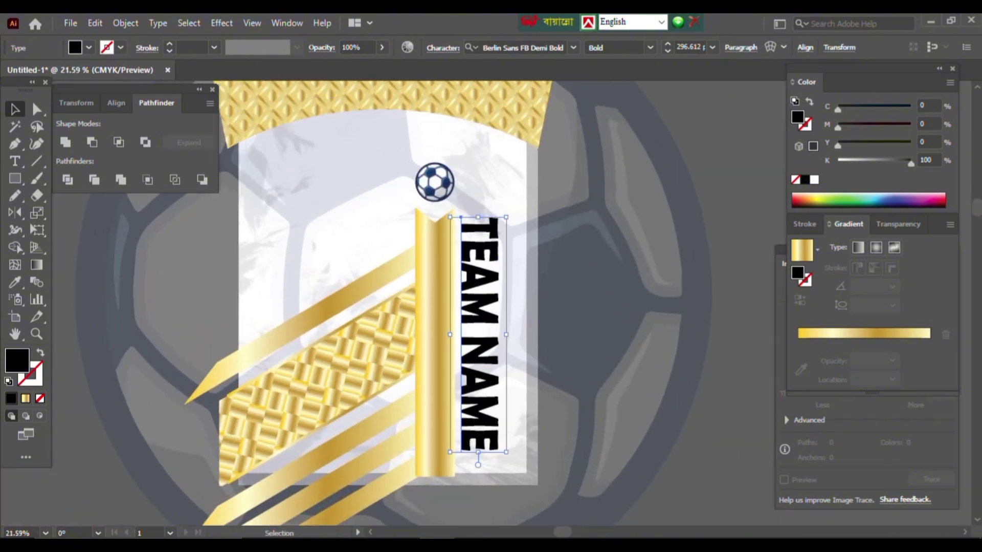
Convert the vertical TEAM NAME text to outlines
left_click(460, 317)
scroll(553, 256, "down", 2)
scroll(553, 256, "up", 4)
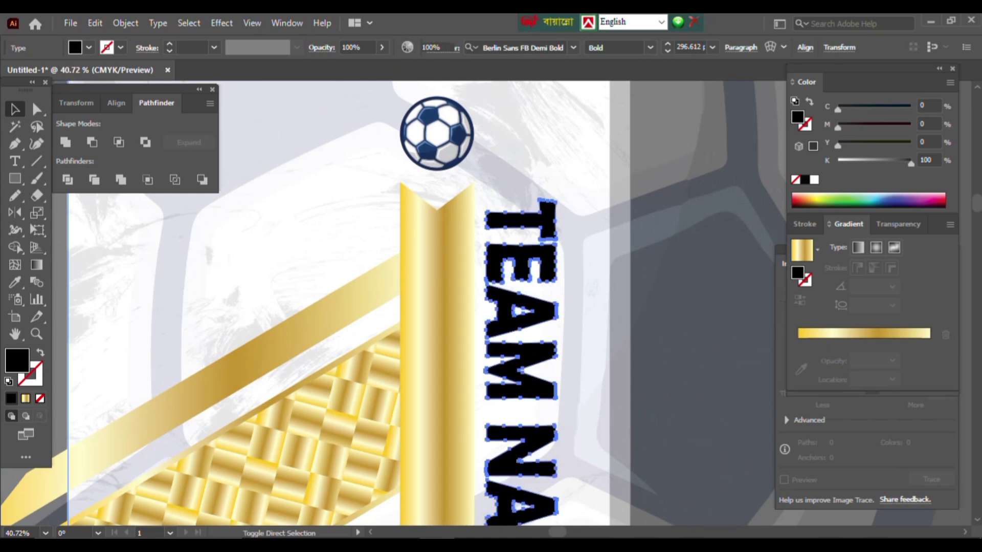
right_click(525, 216)
left_click(563, 337)
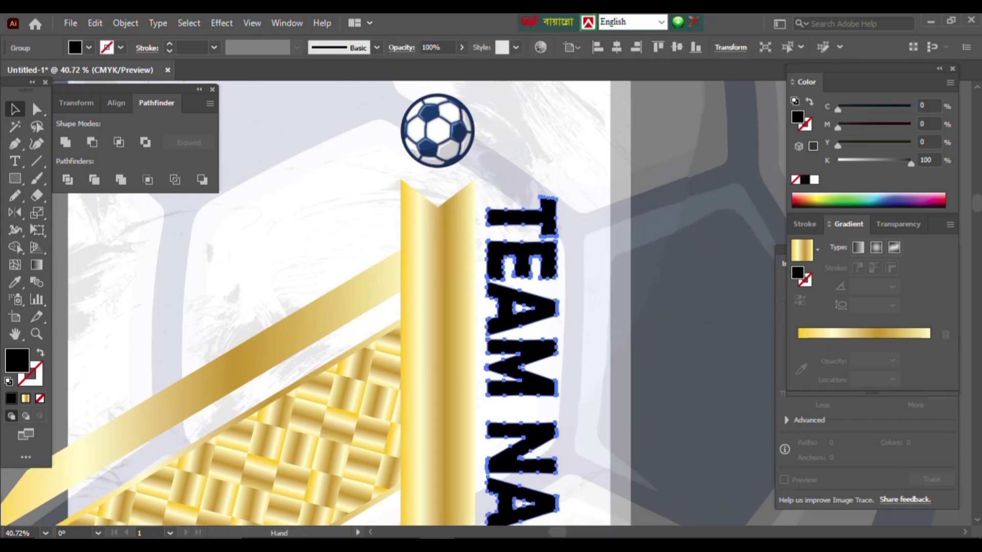
Fill the outlined TEAM NAME letters with the gold gradient sampled from the vertical bar
scroll(493, 250, "down", 1)
key("i")
left_click(464, 371)
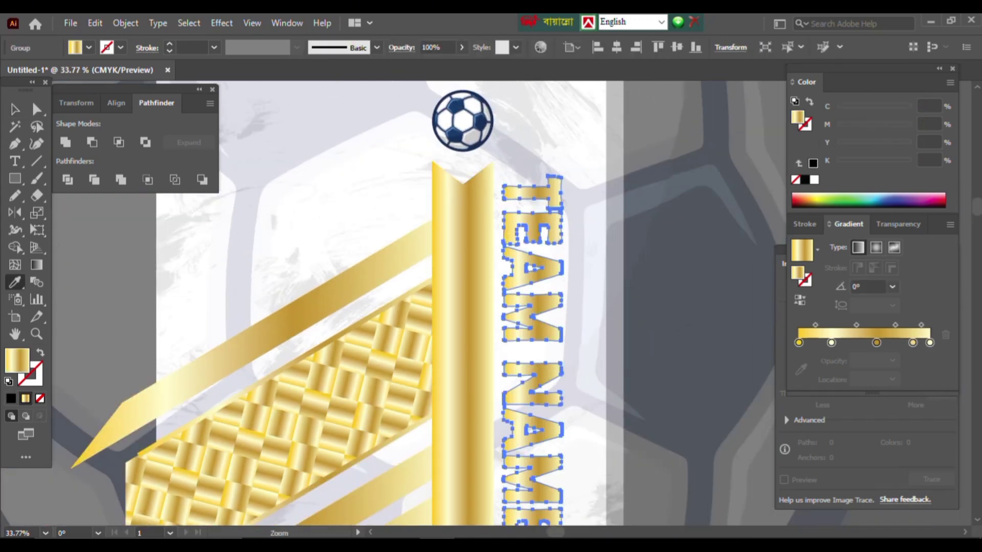
scroll(536, 225, "down", 6)
scroll(536, 225, "up", 6)
key("v")
left_click_drag(536, 225, 428, 177)
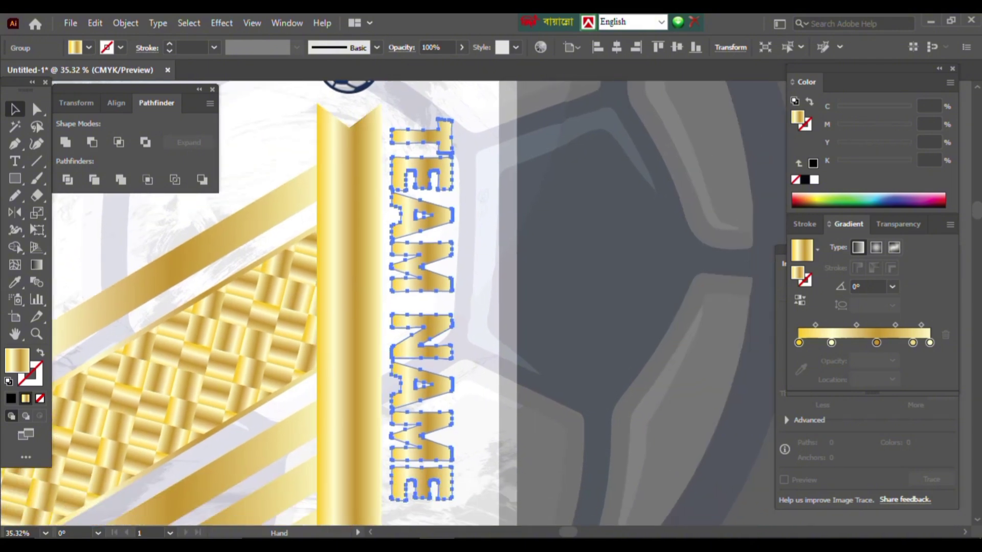
Give the TEAM NAME letters a rich black stroke of C 50, M 50, Y 50, K 100
scroll(382, 120, "down", 1)
type("50")
key("Tab")
type("50")
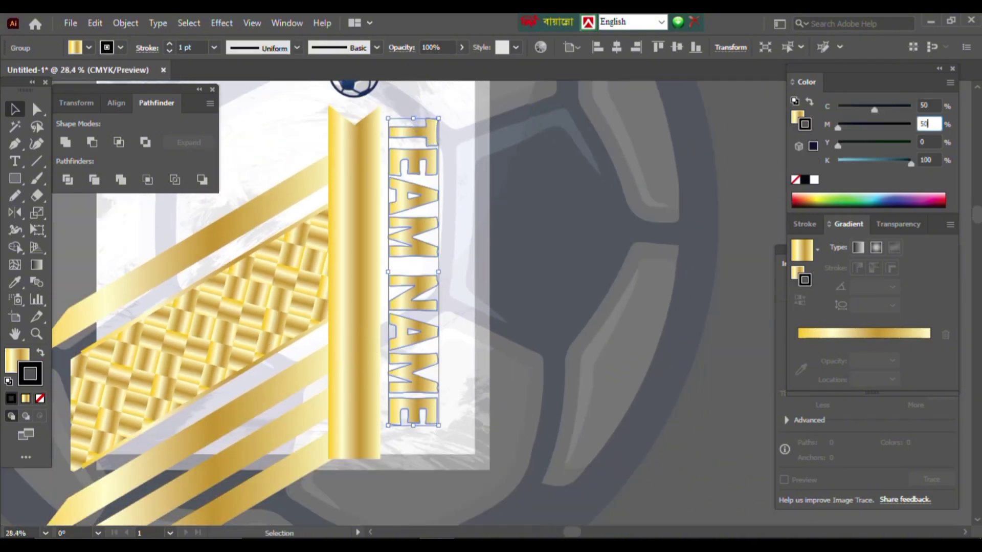
Set the TEAM NAME letters' stroke weight to 5 pt with round corner joins and deselect them
left_click(806, 223)
left_click(840, 243)
left_click(841, 243)
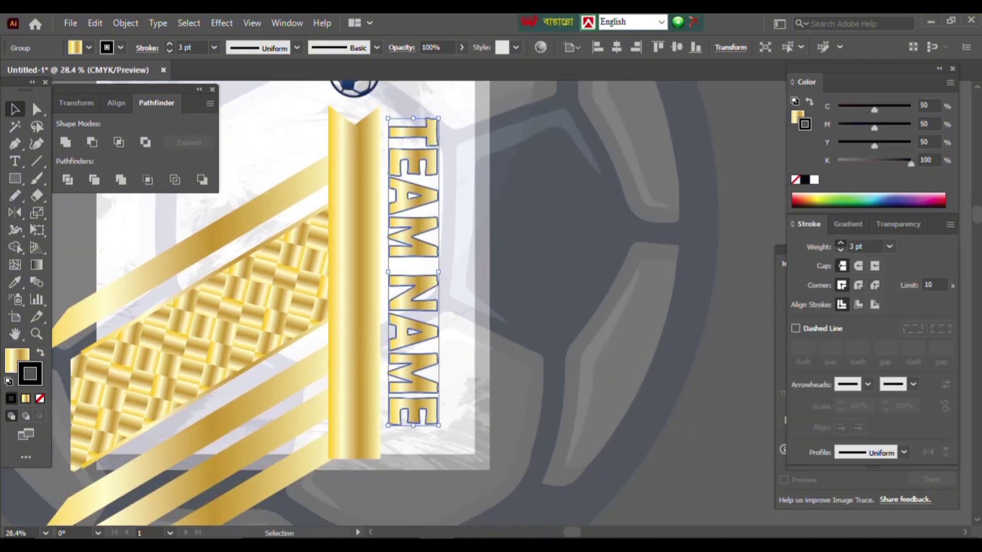
left_click(875, 304)
key("ctrl+shift+a")
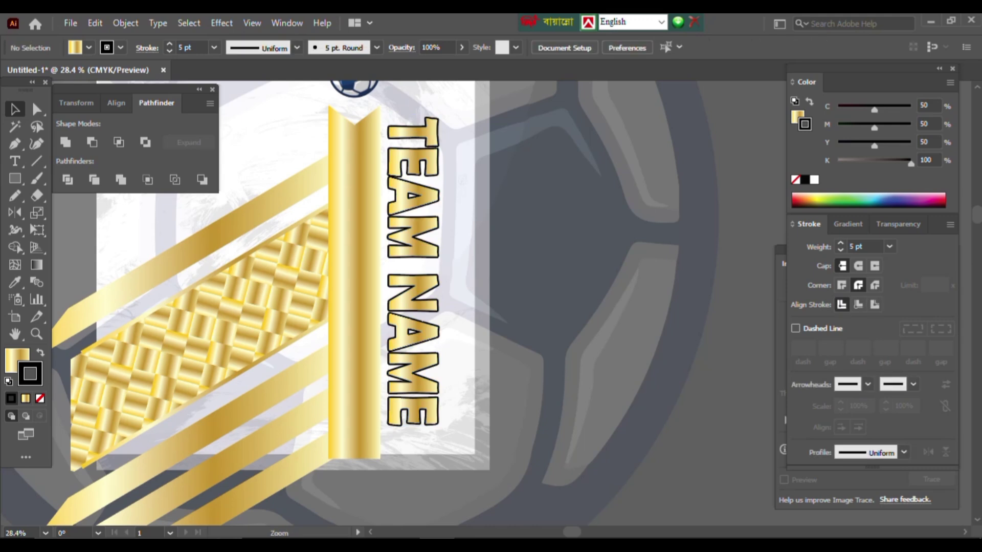
Add the text SLOGAN HERE in Berlin Sans FB Demi Bold, about 185 pt, on the empty canvas beside the design
key("ctrl+0")
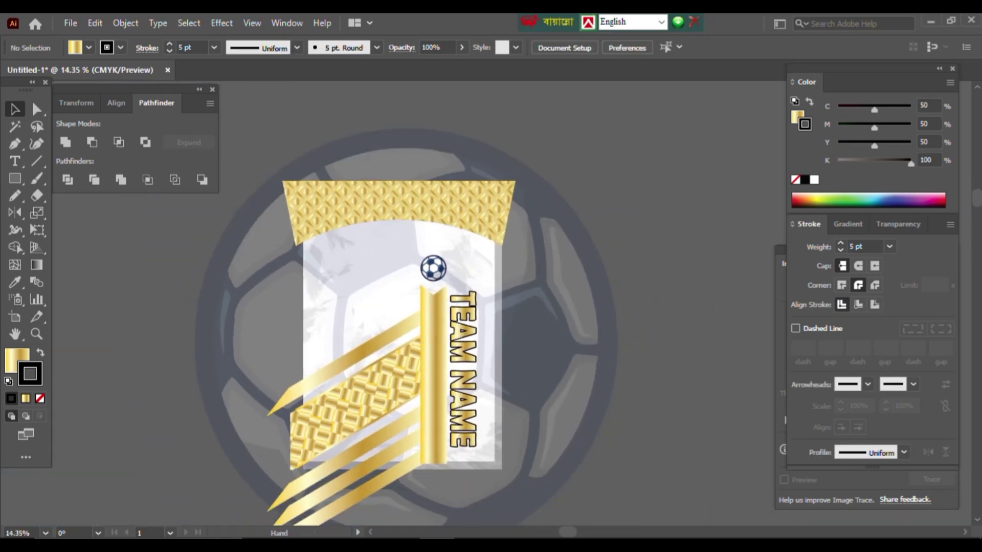
scroll(399, 307, "down", 1)
left_click_drag(400, 307, 473, 320)
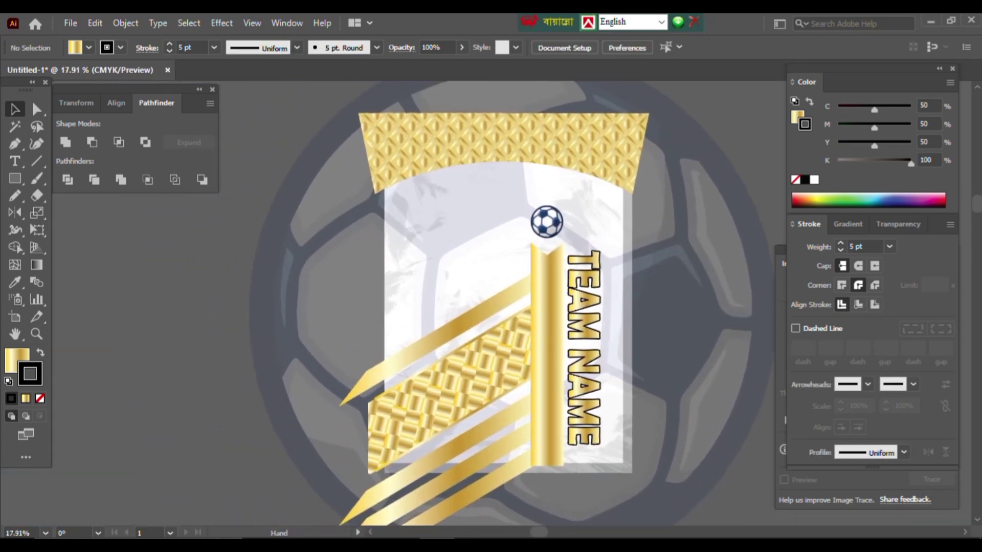
left_click(126, 352)
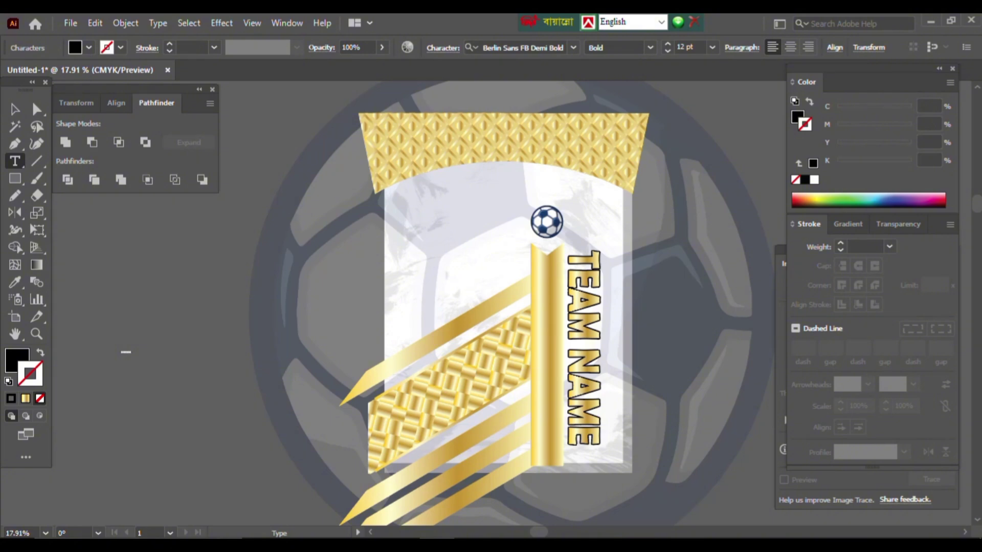
left_click_drag(228, 411, 252, 368)
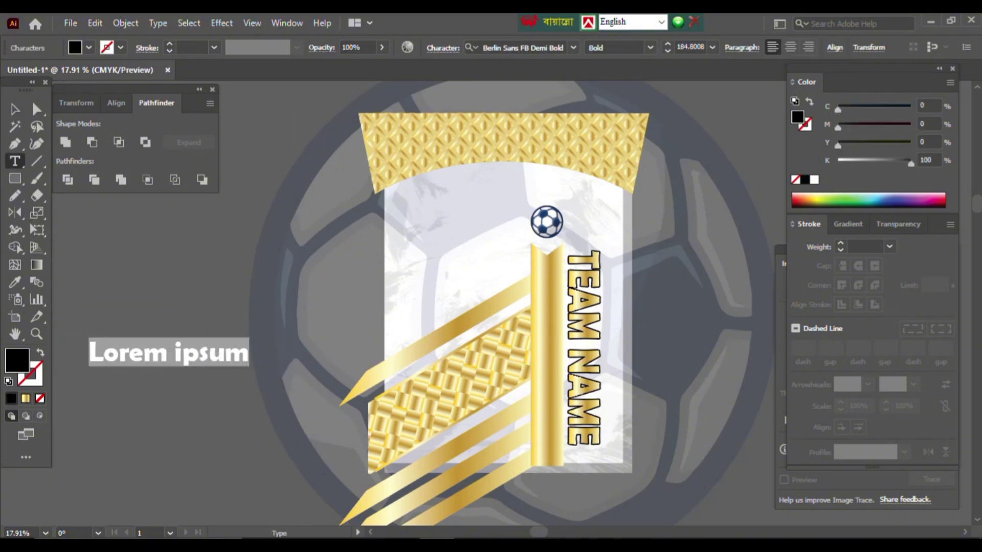
type("s")
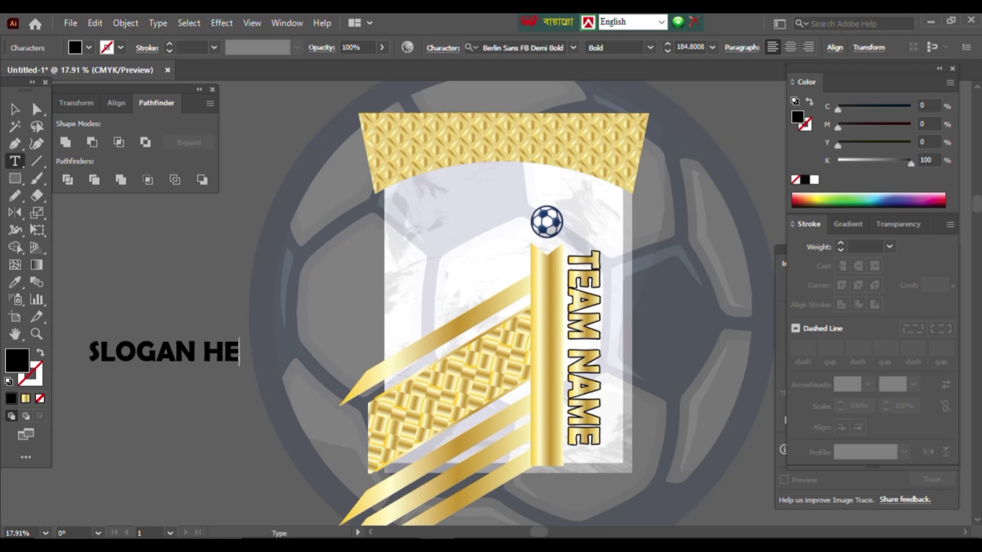
key("Escape")
Tilt the SLOGAN HERE text to the slope of the diagonal stripes and move it above the uppermost gold stripe
scroll(425, 504, "up", 1)
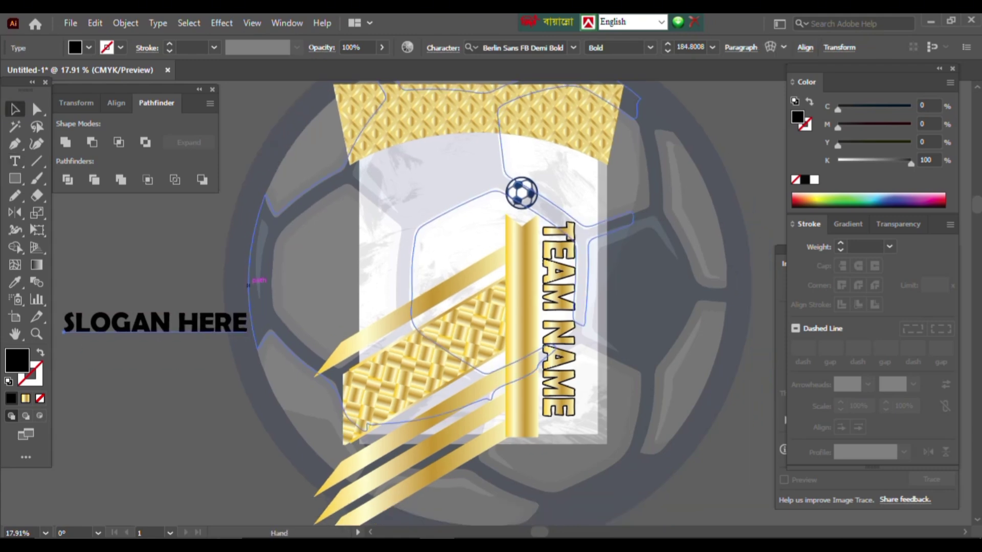
mouse_move(250, 302)
left_mouse_down()
mouse_move(258, 246)
mouse_move(240, 295)
left_mouse_up()
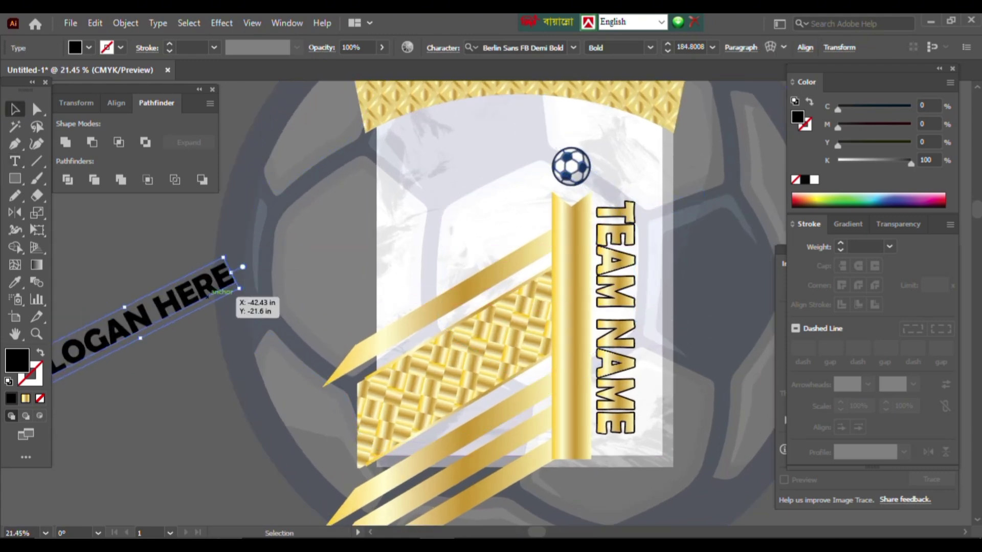
left_click_drag(120, 315, 422, 253)
left_click_drag(423, 253, 385, 264)
scroll(531, 244, "up", 4)
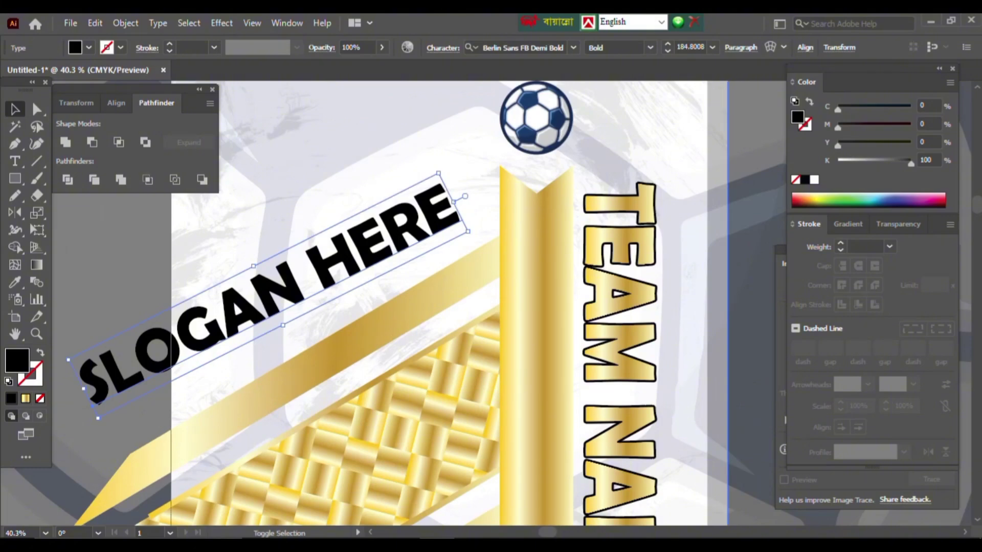
Shrink the slogan text to about 118 pt and align it parallel along the upper edge of the gold stripe
left_click_drag(467, 229, 429, 276)
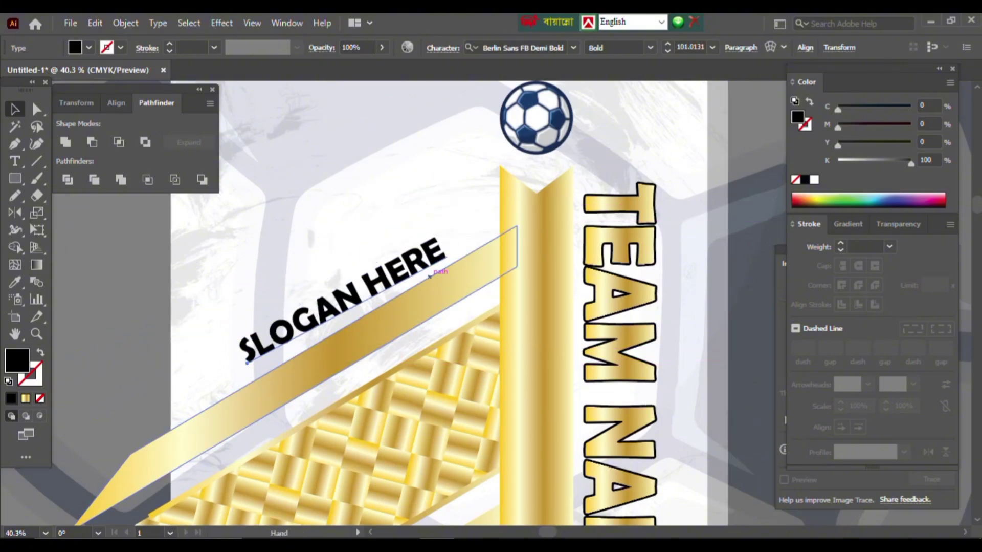
scroll(430, 275, "up", 5)
left_click_drag(495, 240, 534, 226)
scroll(369, 308, "down", 5)
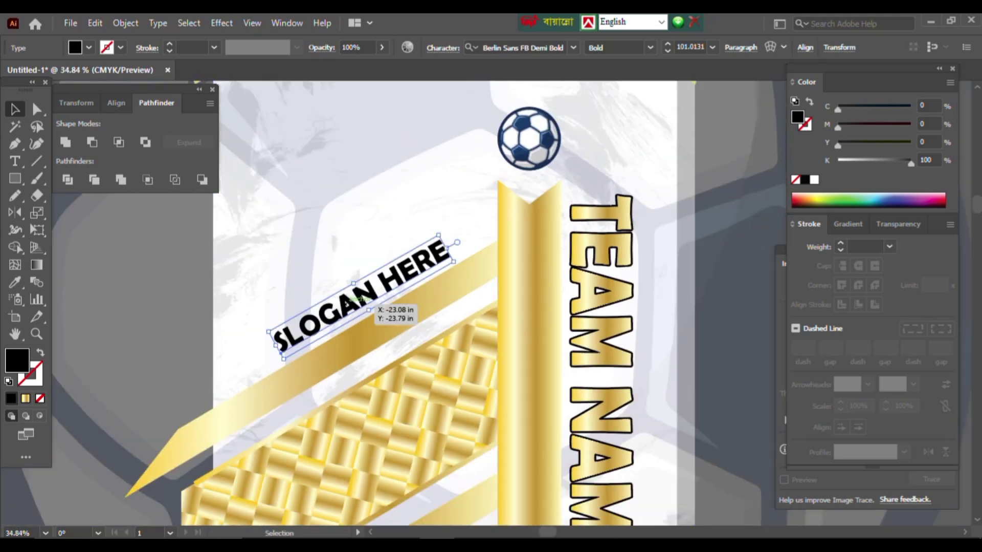
scroll(385, 279, "down", 2)
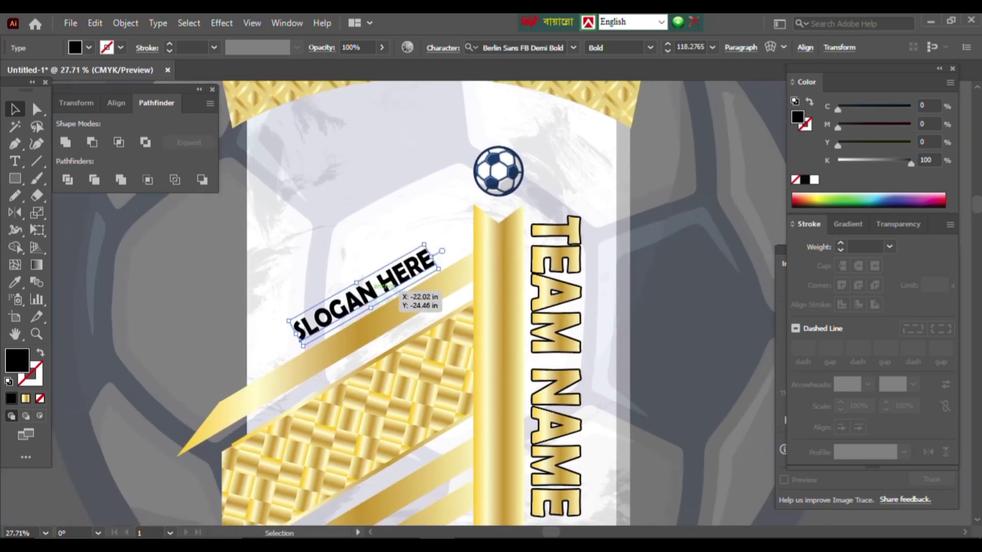
Convert SLOGAN HERE to outlines, fill it with the gold gradient sampled from TEAM NAME and remove its stroke
key("ctrl+shift+o")
key("i")
left_click(552, 292)
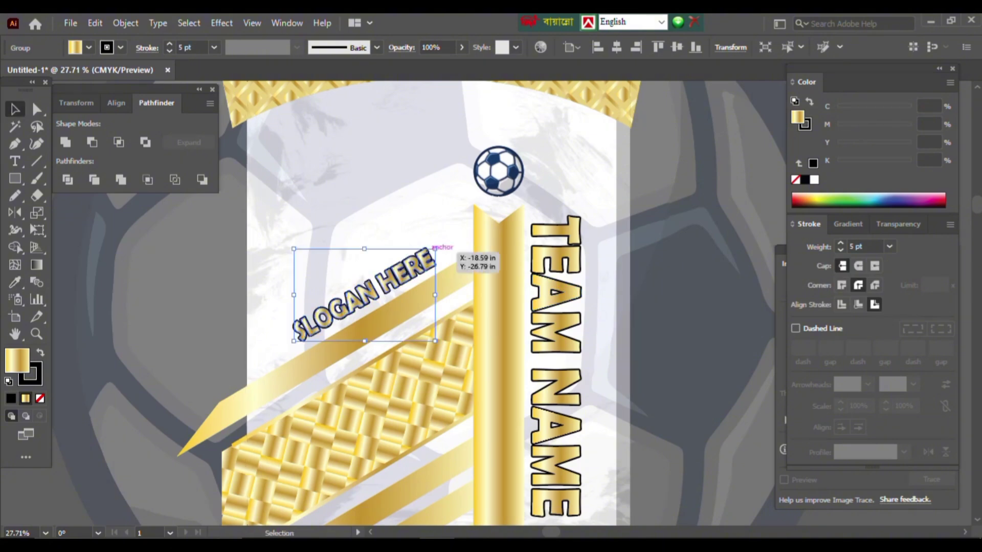
scroll(393, 276, "up", 2)
key("slash")
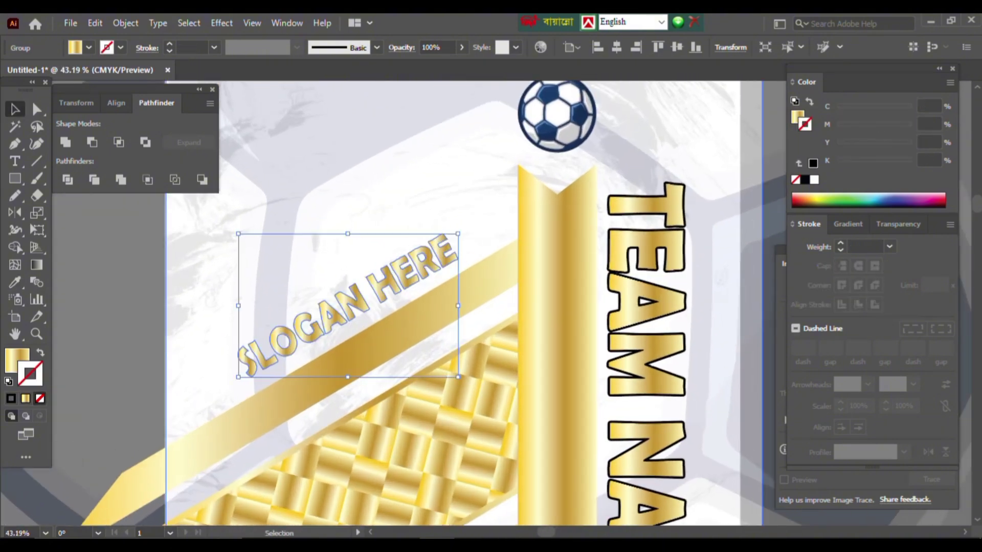
Enlarge the SLOGAN HERE lettering slightly and give it a 2 pt rich black stroke with round corner joins
left_click_drag(458, 305, 477, 296)
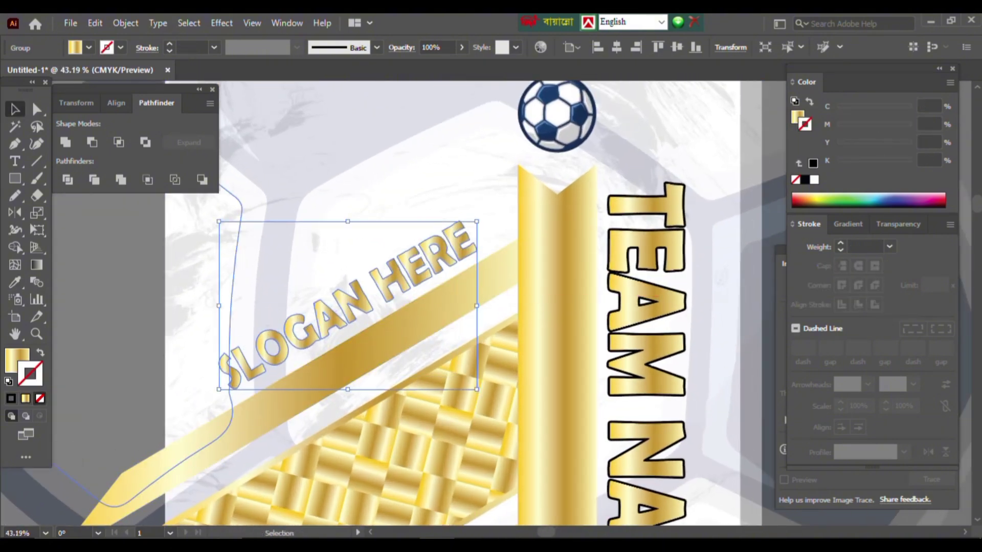
scroll(491, 302, "down", 5)
scroll(491, 302, "up", 5)
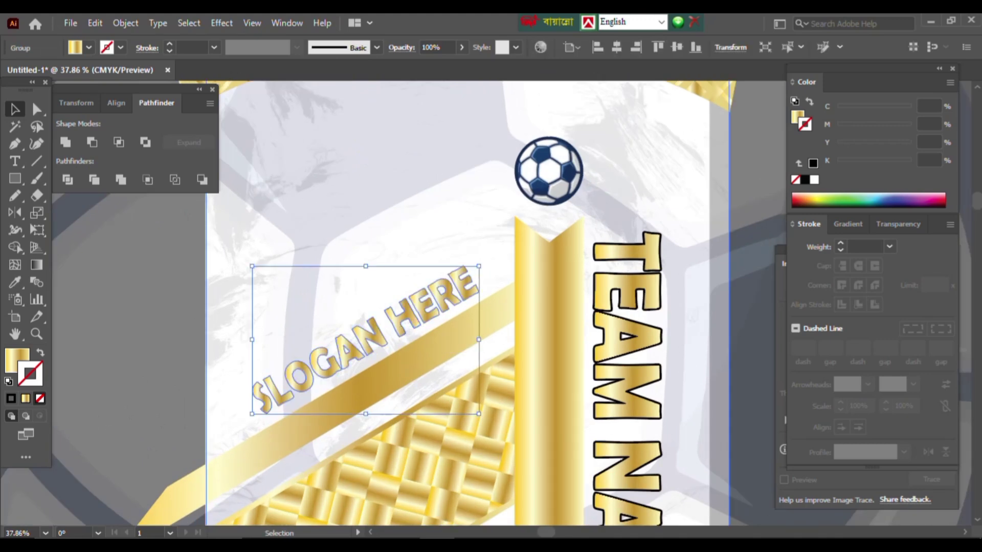
scroll(343, 358, "up", 2)
left_click(813, 162)
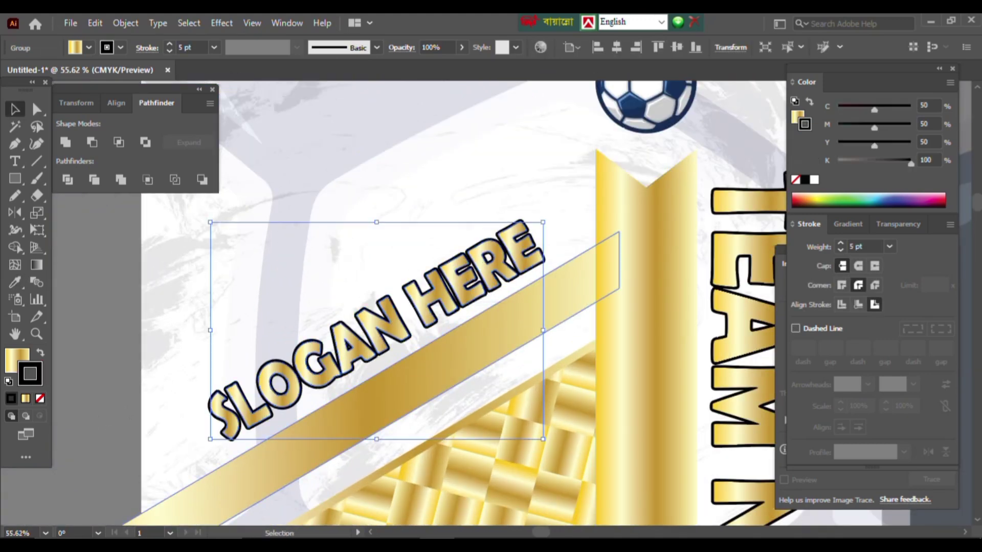
key("ctrl+z")
key("ctrl+0")
key("ctrl+shift+a")
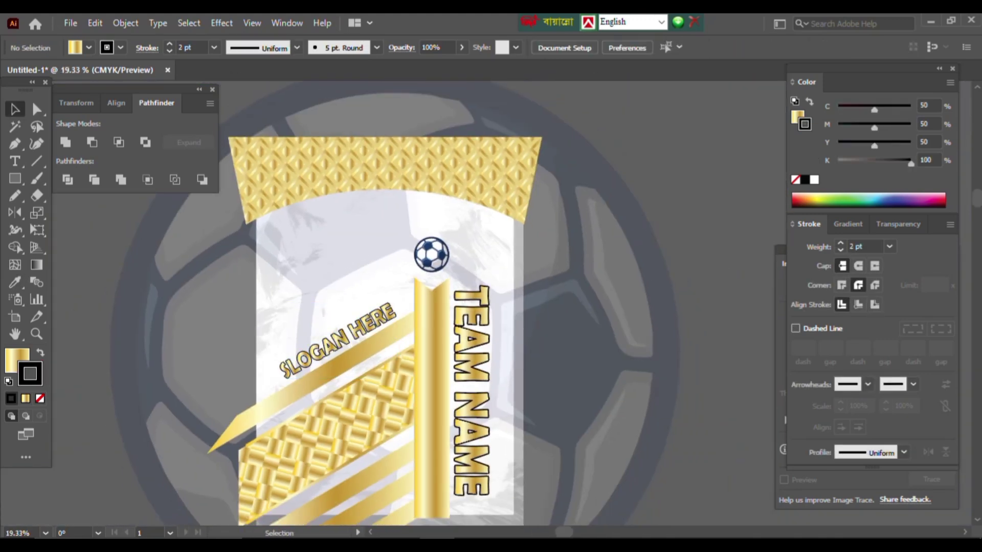
Outline the diamond-patterned header band with an 8 pt rich black stroke sampled from the TEAM NAME lettering, and deselect it
left_click_drag(368, 327, 372, 270)
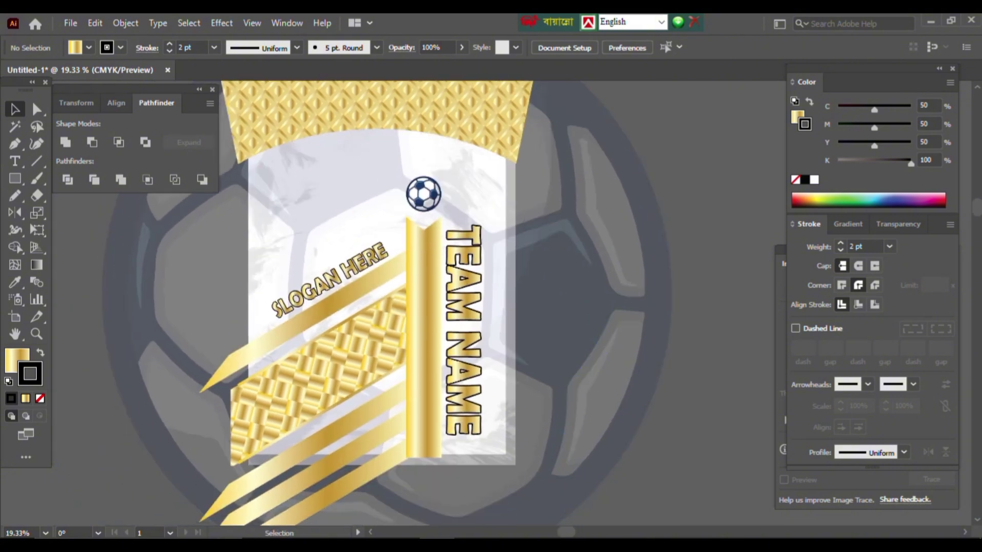
left_click_drag(371, 270, 412, 370)
left_click(418, 210)
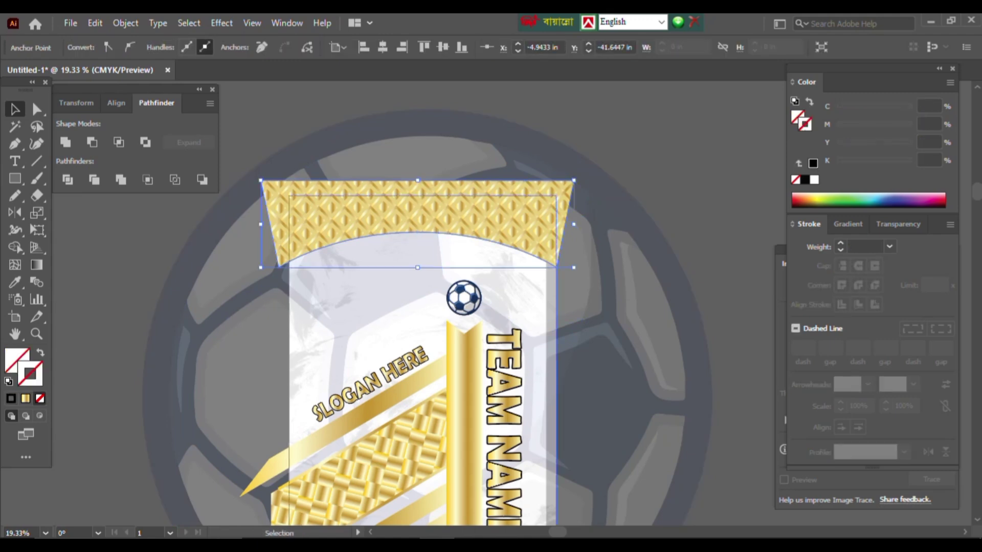
key("i")
left_click(519, 331)
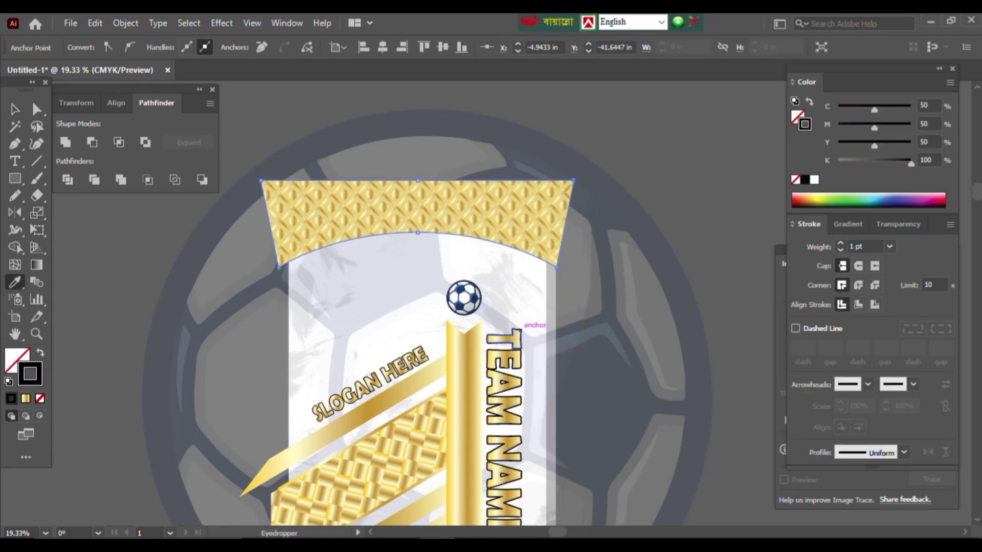
key("ctrl+z")
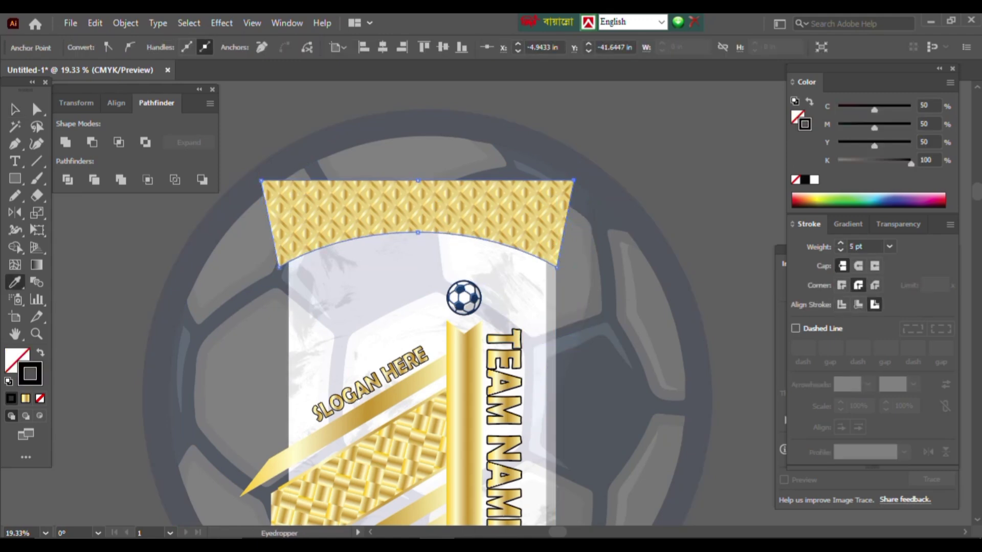
key("ctrl+shift+z")
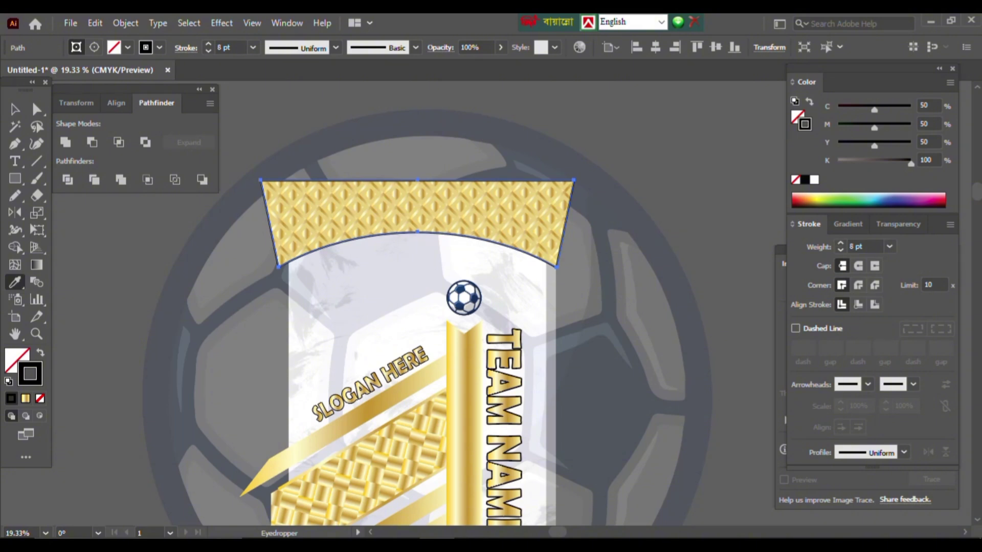
key("v")
key("ctrl+shift+a")
scroll(435, 307, "up", 2)
scroll(435, 307, "down", 3)
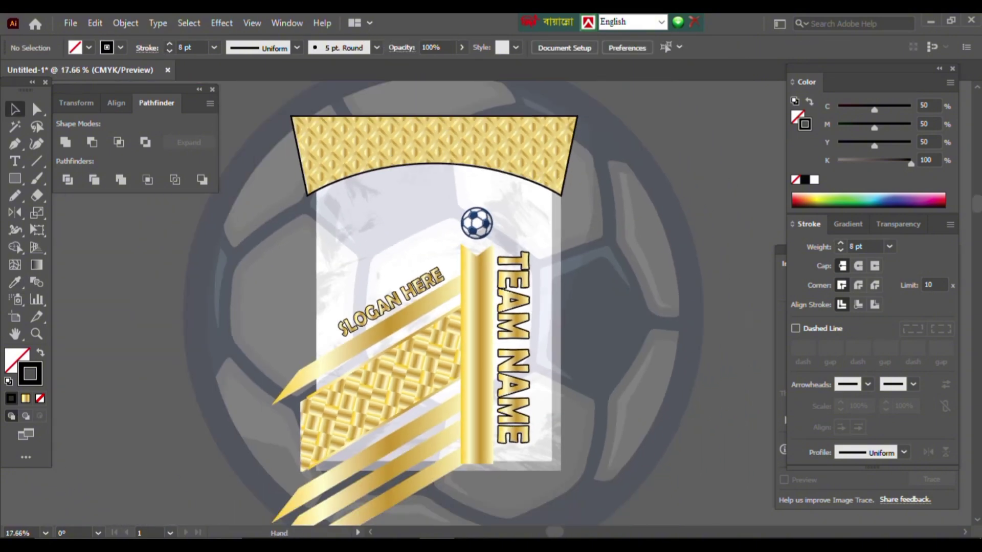
scroll(435, 307, "up", 2)
scroll(435, 307, "down", 2)
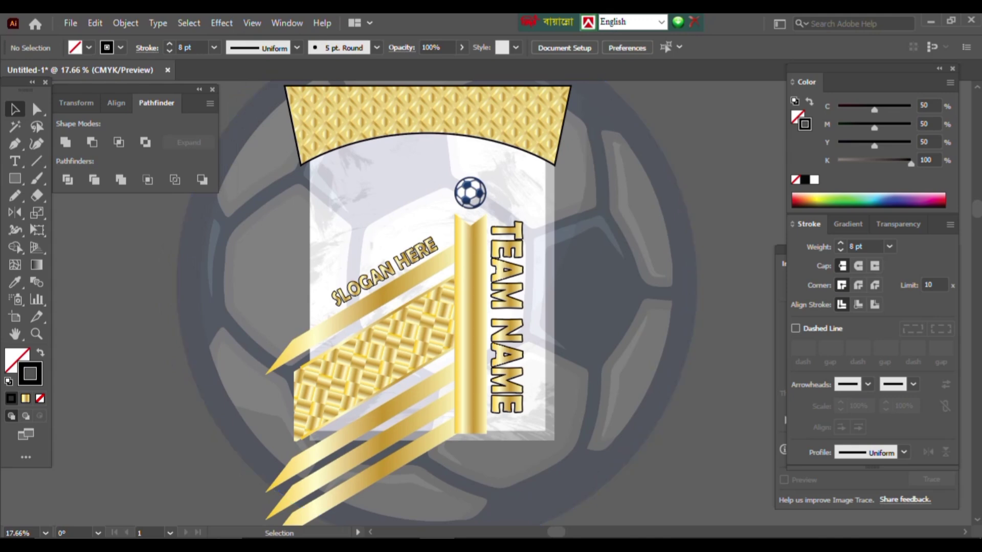
Duplicate the woven gold parallelogram onto the empty canvas beside the design and release its clipping mask to free the tiles
scroll(421, 302, "right", 2)
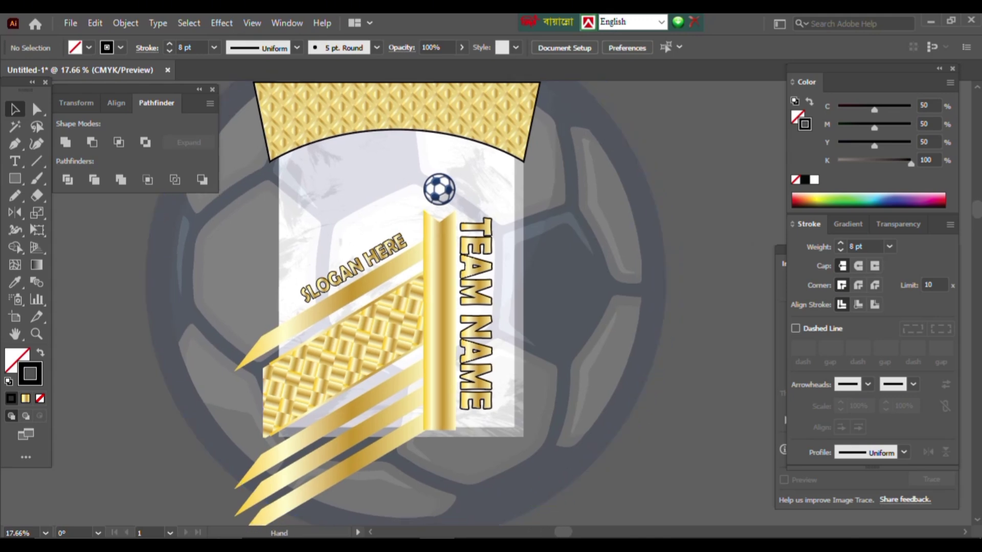
scroll(421, 303, "right", 3)
left_click_drag(241, 374, 653, 307)
scroll(653, 307, "down", 1)
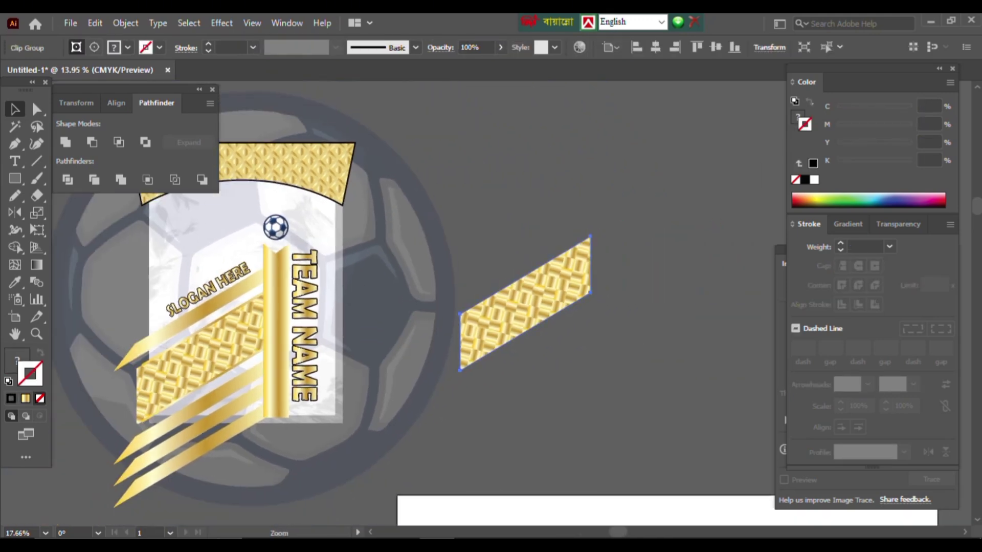
right_click(554, 252)
left_click(606, 377)
left_click_drag(532, 251, 550, 372)
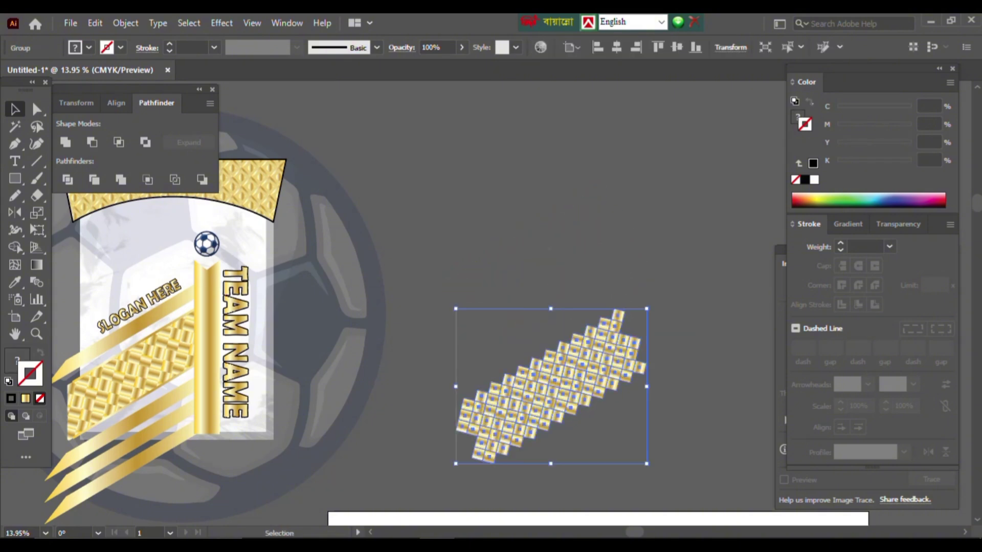
Rotate the released gold tile group until the strip lies horizontally with its tiles standing as diamonds
left_click_drag(587, 198, 456, 329)
left_click_drag(563, 379, 568, 256)
left_click_drag(660, 185, 709, 245)
scroll(708, 289, "up", 2)
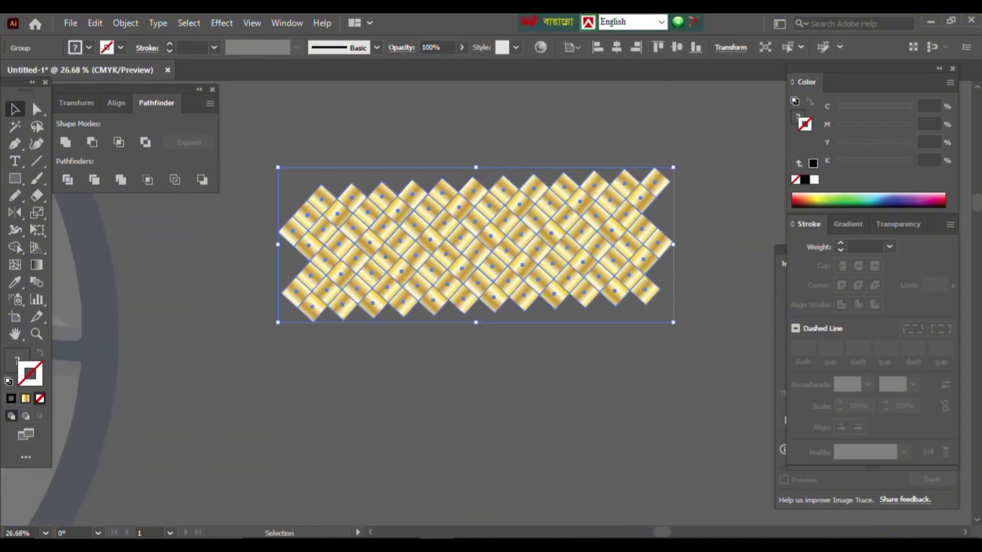
left_click_drag(682, 326, 680, 320)
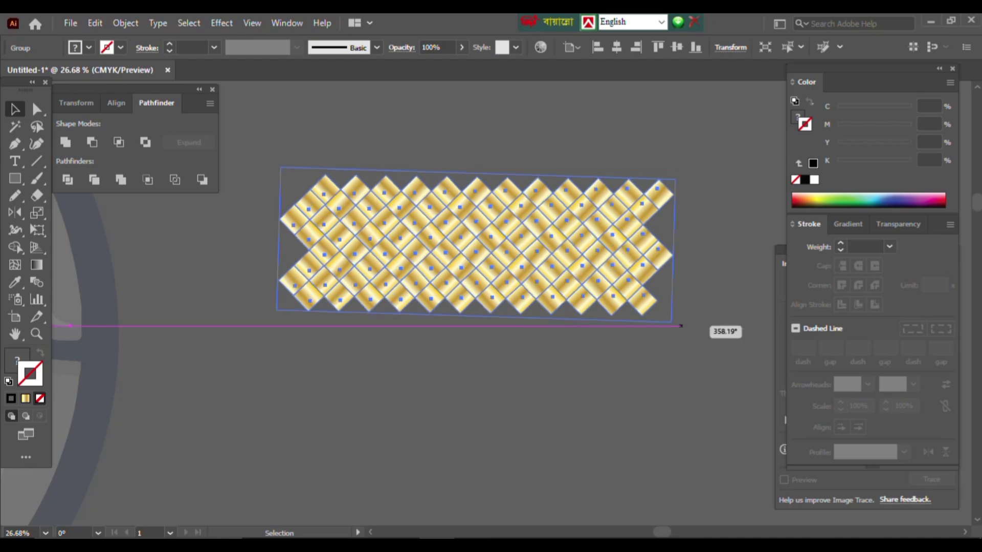
Duplicate the gold tile strip directly below the original with the zigzag edges interlocking, and deselect it
left_click_drag(566, 242, 566, 396)
key("ctrl+equal")
left_click_drag(560, 358, 542, 305)
scroll(555, 307, "up", 7)
key("ctrl+0")
key("ctrl+shift+a")
scroll(604, 302, "down", 3)
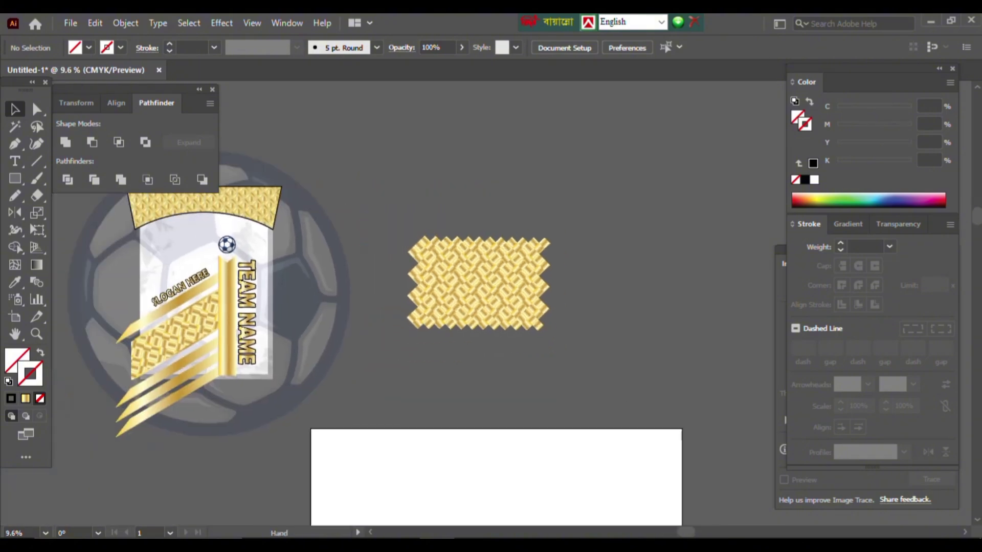
Add a third copy of the tile strip underneath, fitting its tile corners tightly to form a roughly square pattern block
left_click(547, 267)
scroll(546, 268, "up", 3)
left_click_drag(547, 267, 475, 343)
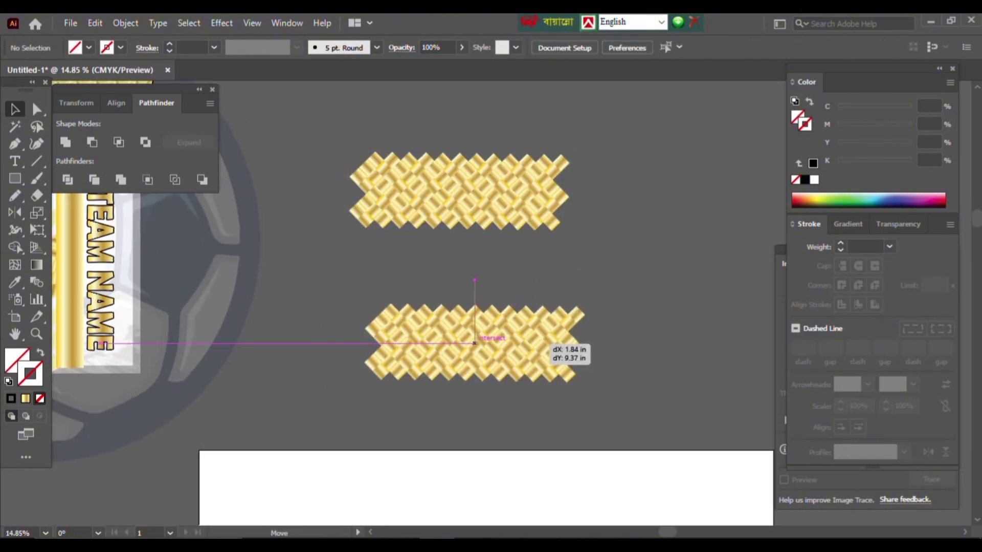
scroll(514, 358, "up", 10)
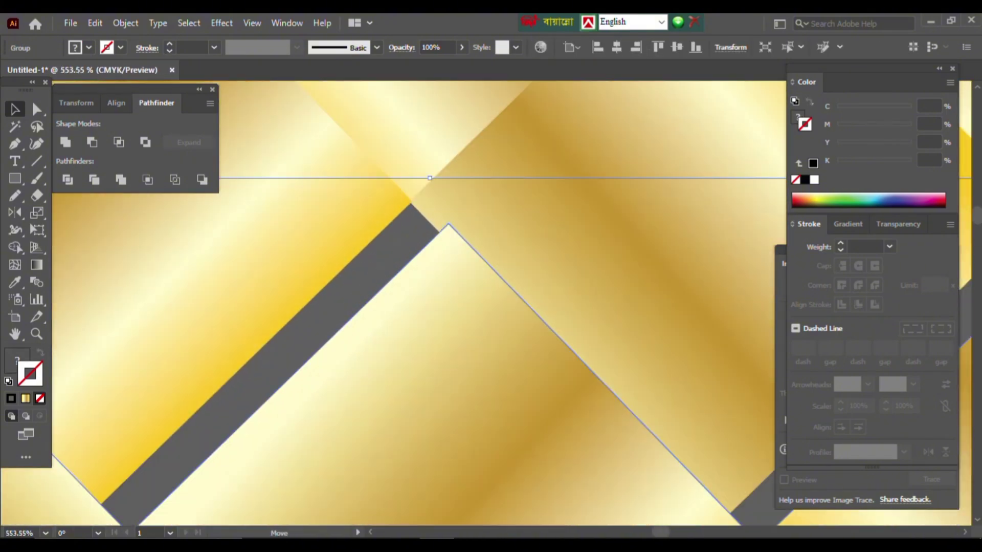
left_click_drag(539, 374, 516, 361)
scroll(517, 361, "down", 10)
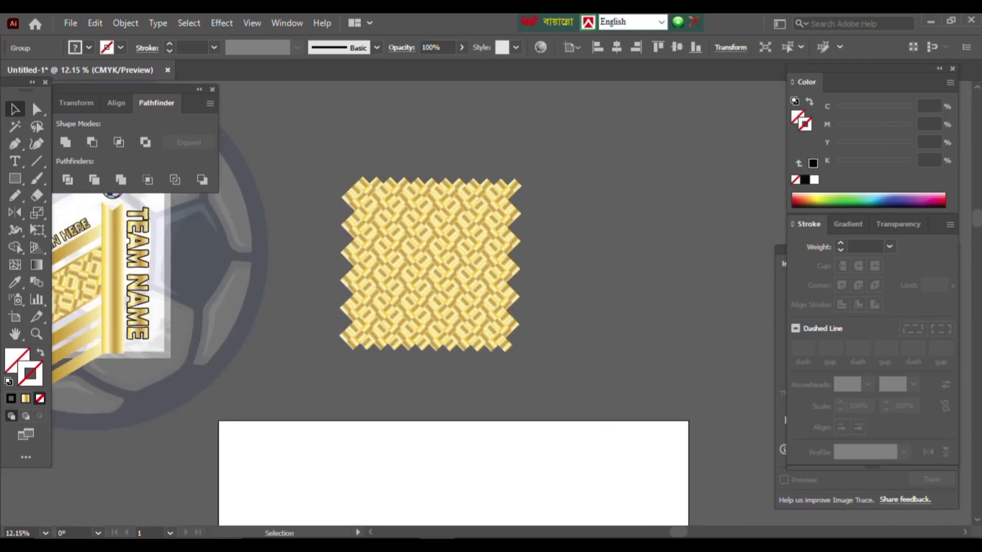
Move the gold tile block over the jersey panel and stretch it to cover the panel from header band to lower edge
scroll(595, 343, "down", 1)
left_click_drag(595, 342, 346, 307)
scroll(398, 310, "up", 2)
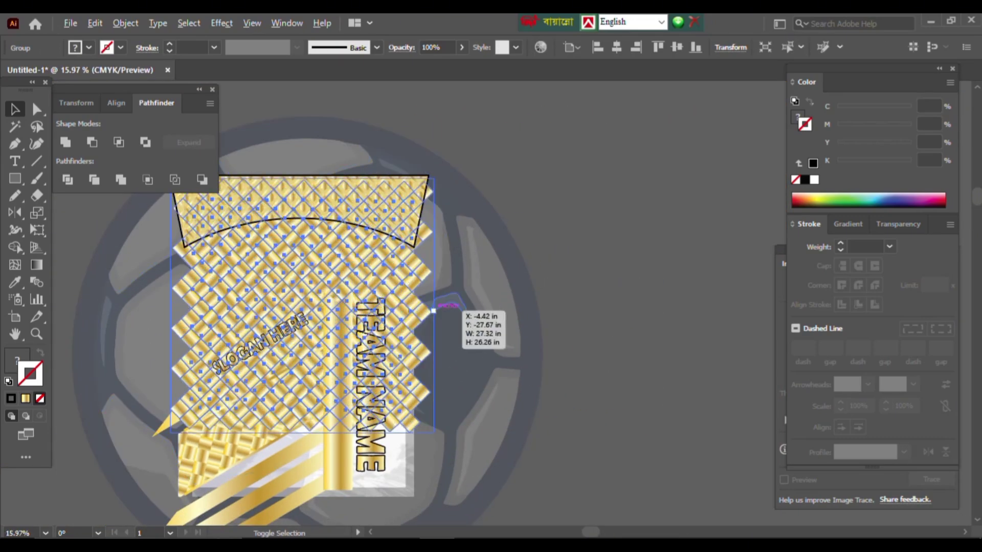
left_click_drag(419, 369, 419, 321)
left_click_drag(303, 383, 303, 453)
scroll(358, 307, "down", 1)
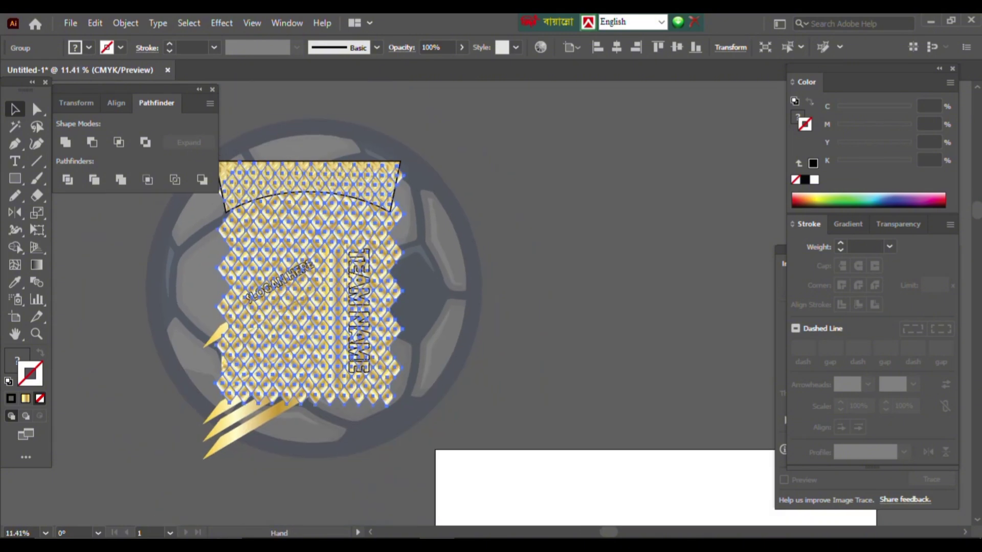
Move the gold tile block off the jersey panel onto the empty canvas beside the design
left_click_drag(371, 373, 367, 402)
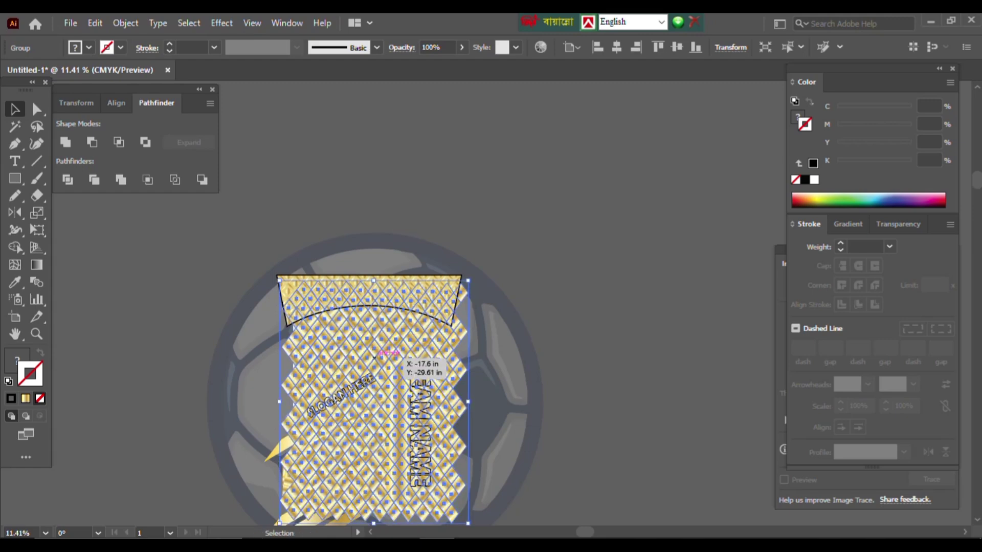
scroll(367, 402, "up", 1)
scroll(366, 402, "down", 1)
left_click_drag(281, 307, 628, 307)
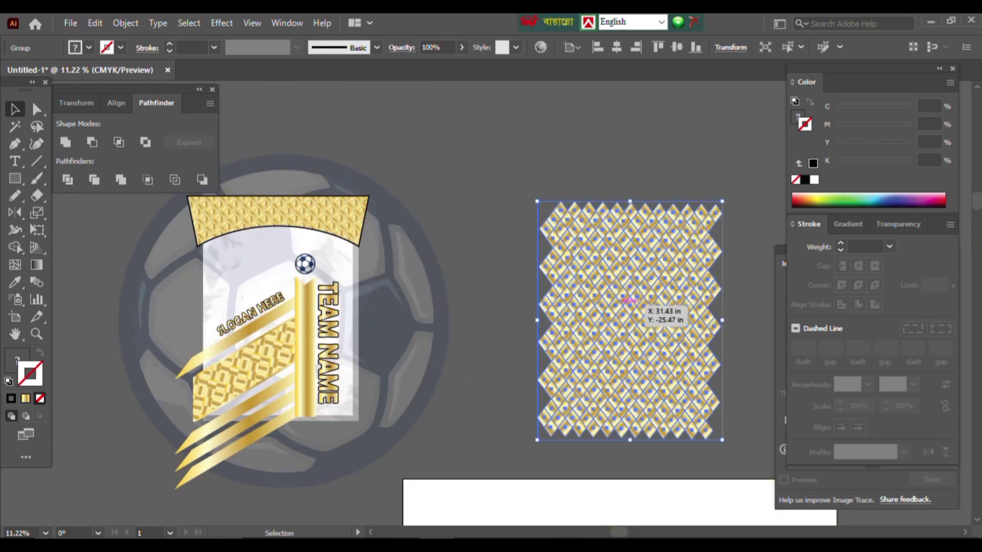
Delete the lowest strip of the gold tile block, leaving two interlocking strips
scroll(575, 340, "right", 2)
right_click(561, 341)
left_click(626, 195)
key("Escape")
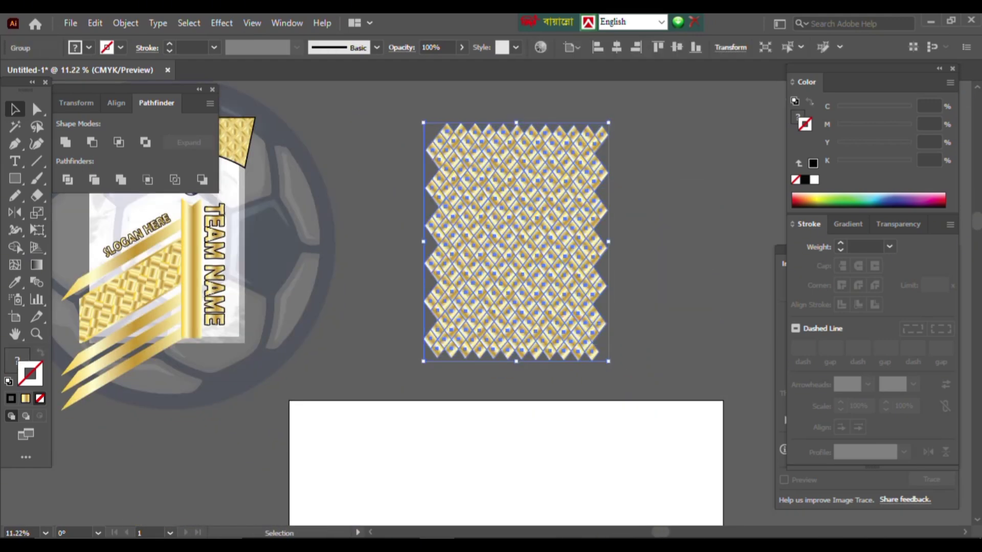
double_click(520, 333)
key("Delete")
key("Escape")
left_click_drag(537, 256, 565, 338)
Draw a rectangle slightly larger than the gold tile block around it and fill it with a white-to-black linear gradient
key("m")
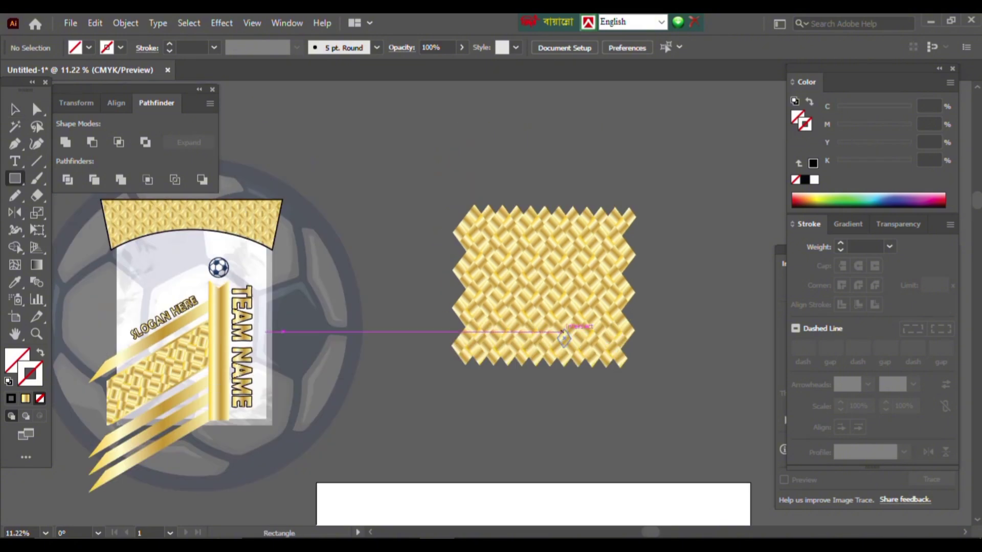
left_click_drag(496, 224, 667, 402)
left_click(848, 224)
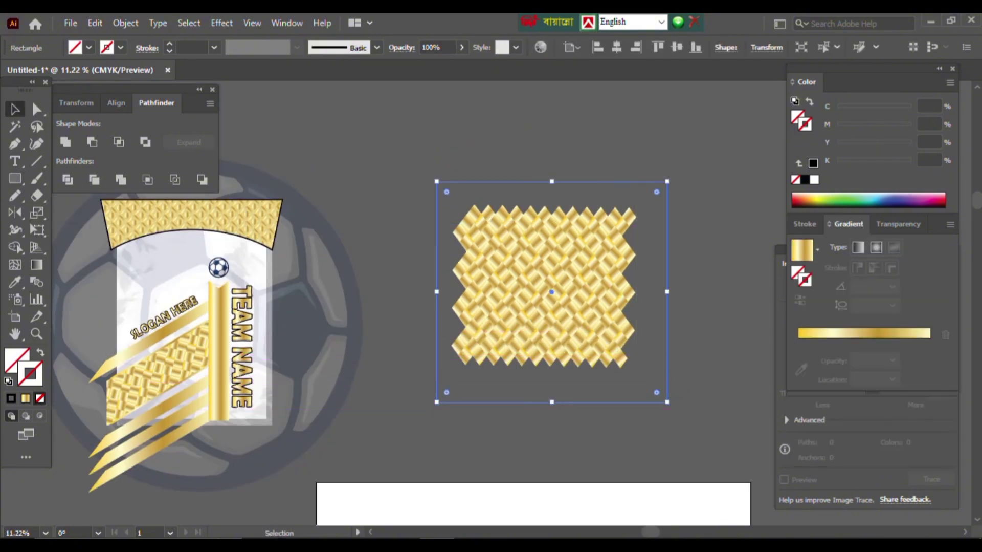
left_click(818, 249)
scroll(723, 297, "up", 2)
left_click(724, 276)
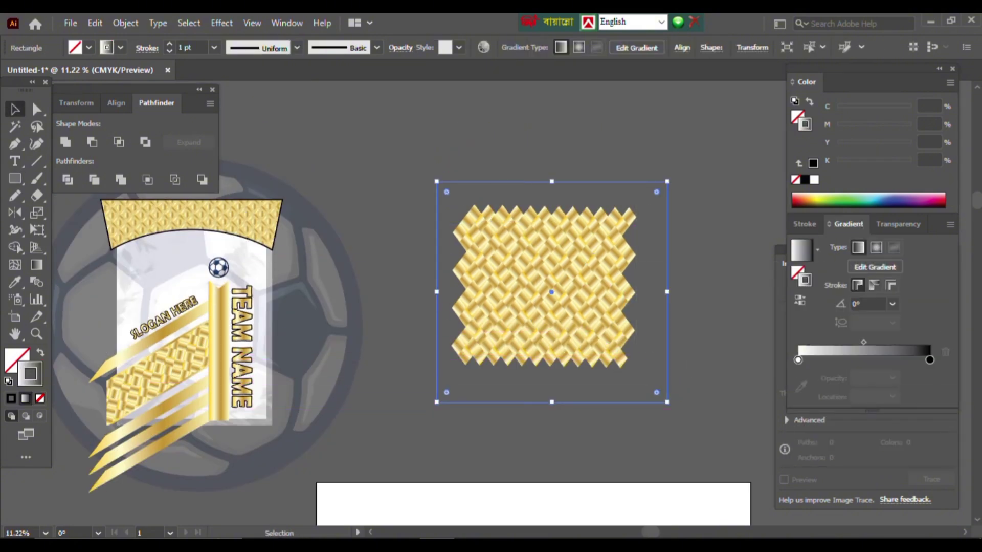
key("shift+x")
Redirect the rectangle's gradient vertically, from white at the upper edge to black in the lower part
key("g")
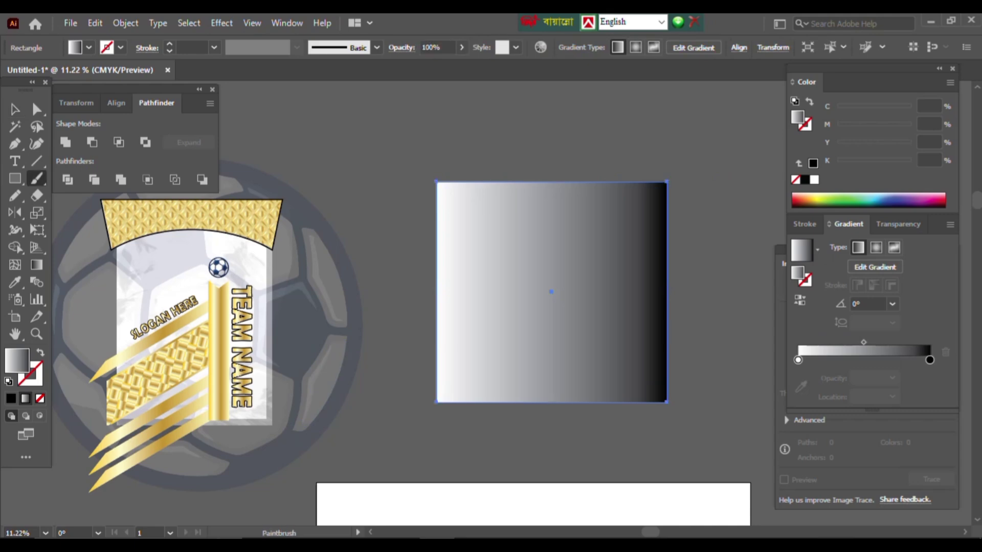
left_click_drag(555, 176, 553, 346)
key("v")
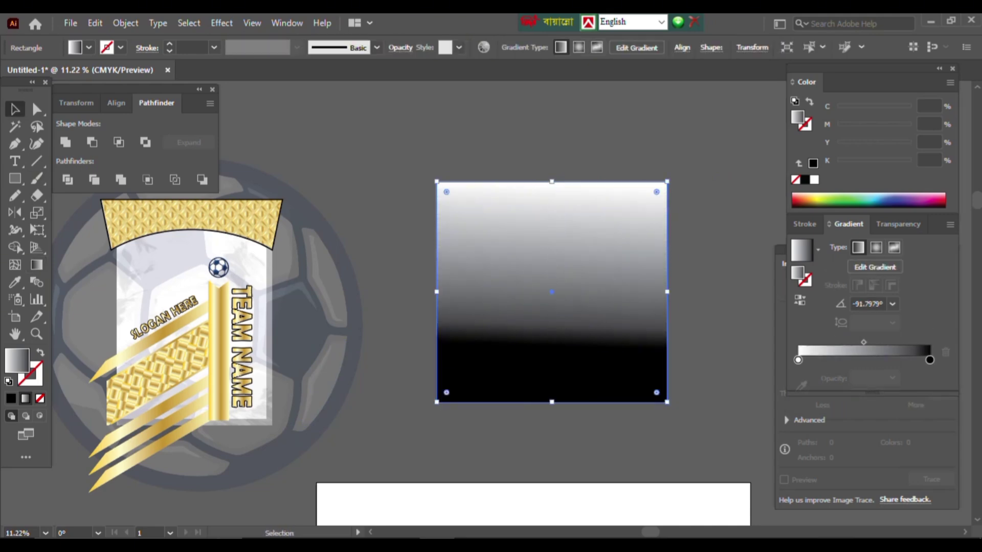
Apply the gradient rectangle as an opacity mask on the gold tile block and reposition the mask to cover the whole block
key("ctrl+a")
left_click_drag(629, 235, 717, 234)
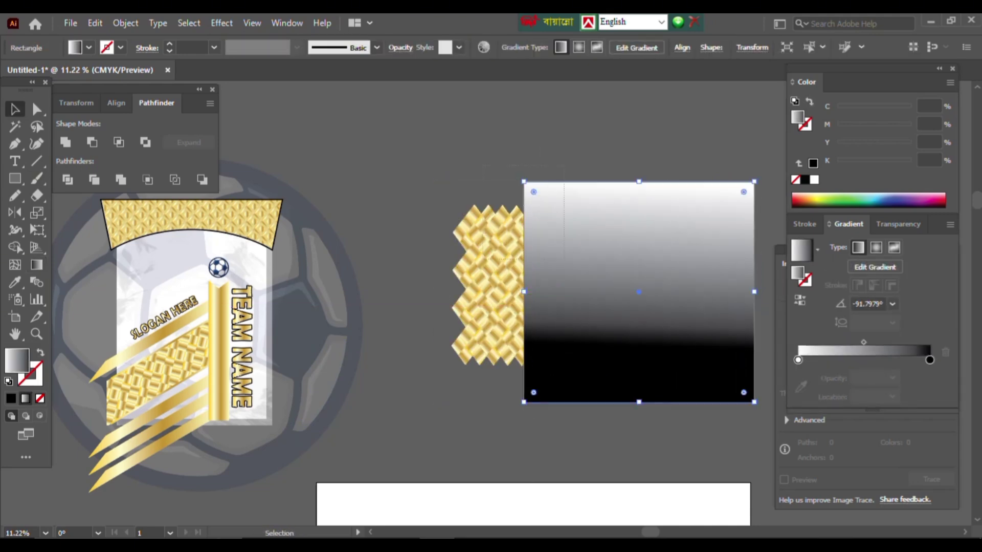
left_click(486, 286, "shift")
left_click(899, 223)
left_click(919, 269)
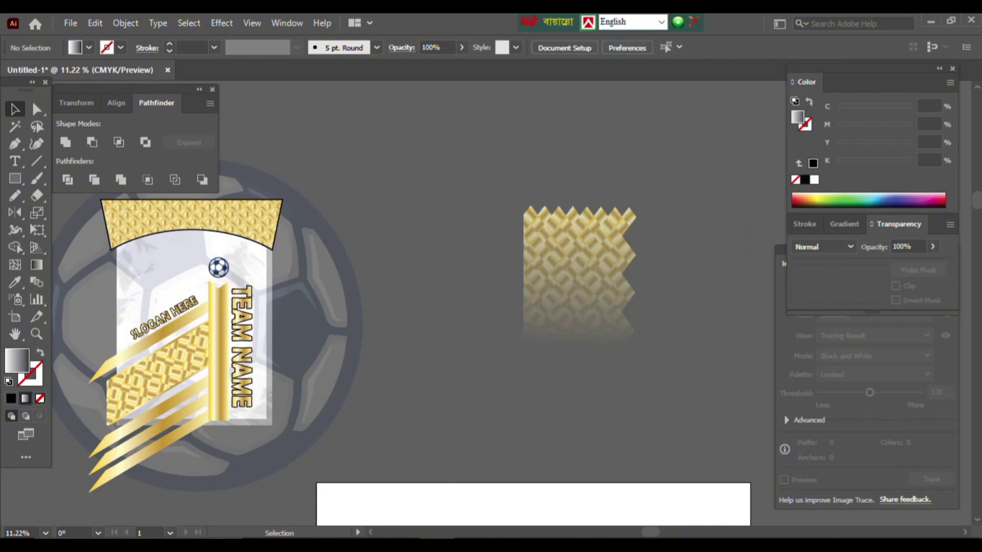
left_click(868, 284)
left_click_drag(639, 292, 563, 292)
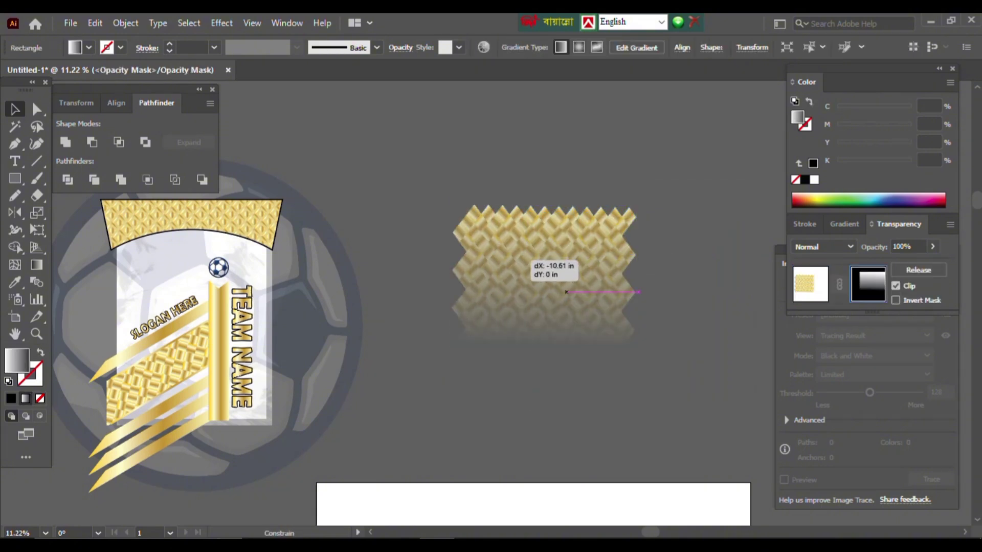
Redraw the mask gradient from above the tile block to near its lower edge, and return to editing the artwork
key("ctrl+F9")
key("g")
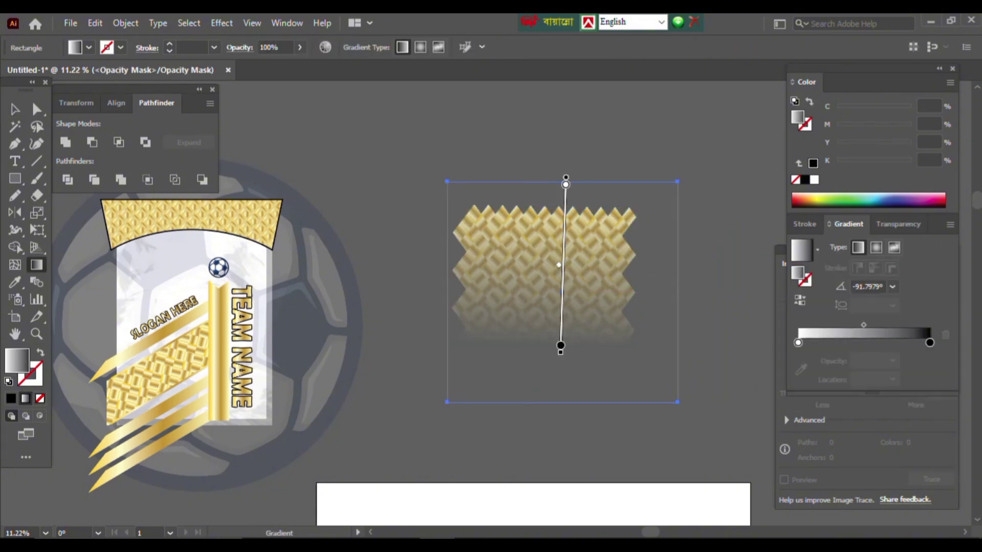
left_click_drag(543, 137, 548, 349)
key("v")
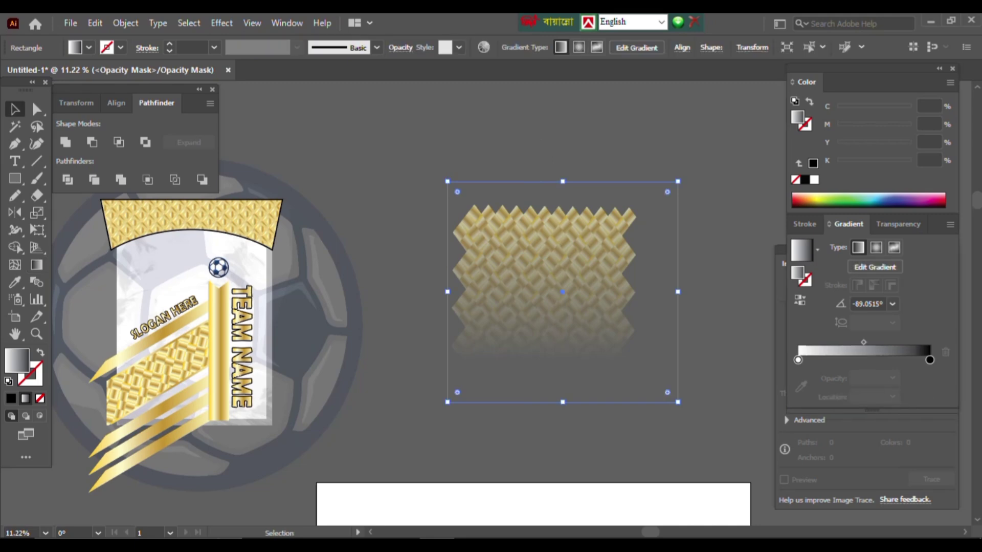
left_click(899, 224)
left_click(808, 283)
Place the faded tile block over the upper part of the jersey, behind the header band and lettering
left_click_drag(550, 311, 283, 300)
scroll(179, 306, "up", 5)
left_click_drag(461, 271, 450, 230)
scroll(424, 212, "down", 2)
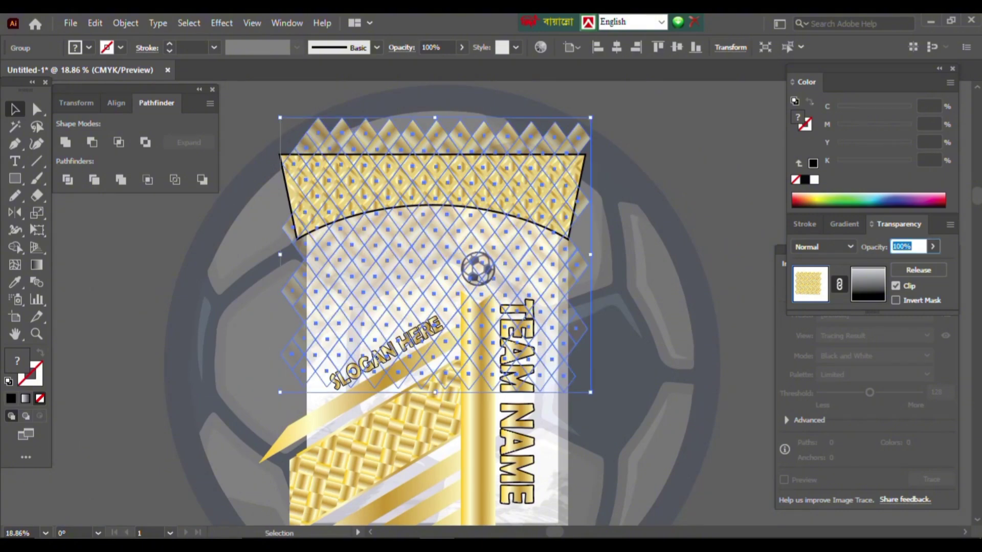
Try opacities of 60% and 30% on the faded tile block
key("Return")
scroll(534, 274, "up", 1)
key("ctrl+shift+a")
scroll(533, 274, "up", 3)
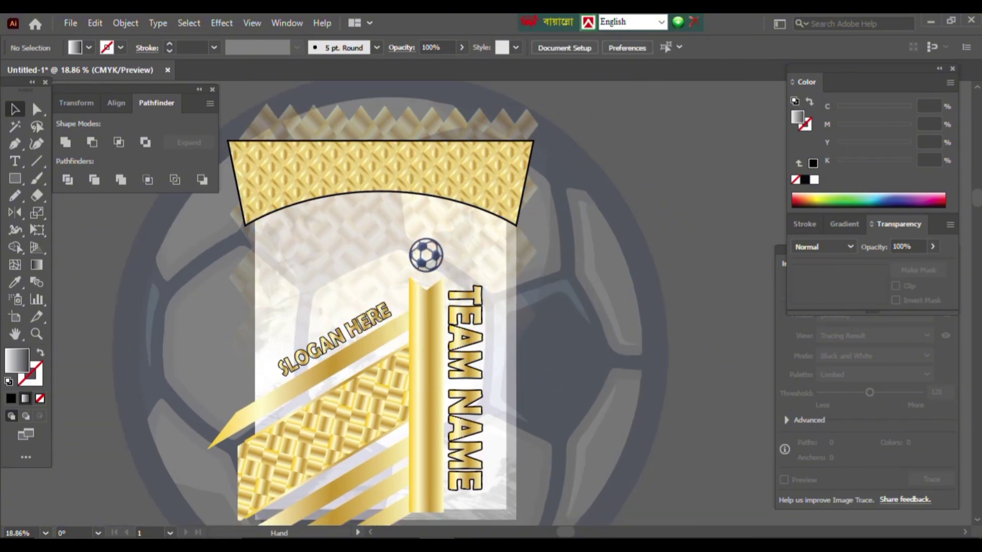
key("ctrl+z")
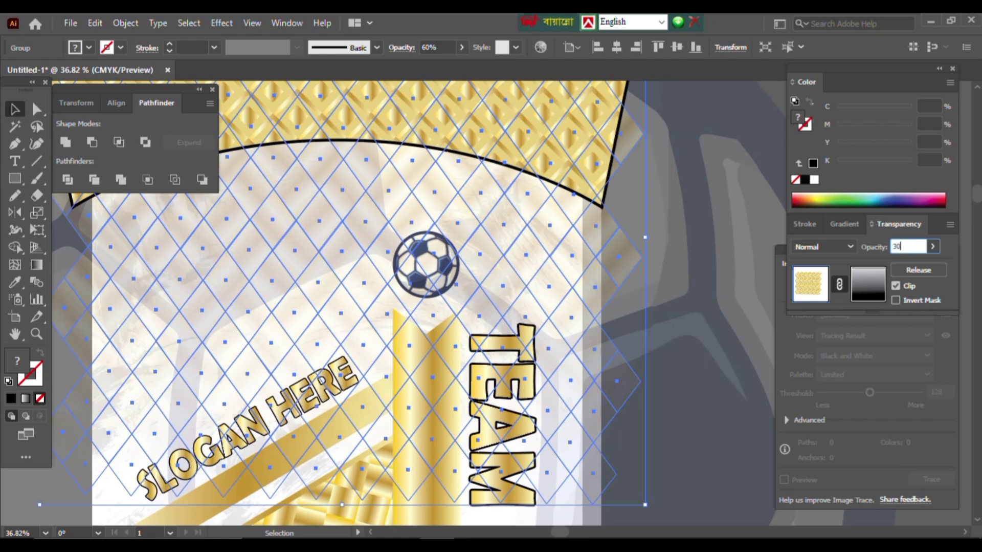
key("Return")
scroll(533, 274, "down", 3)
key("ctrl+shift+a")
scroll(421, 307, "right", 1)
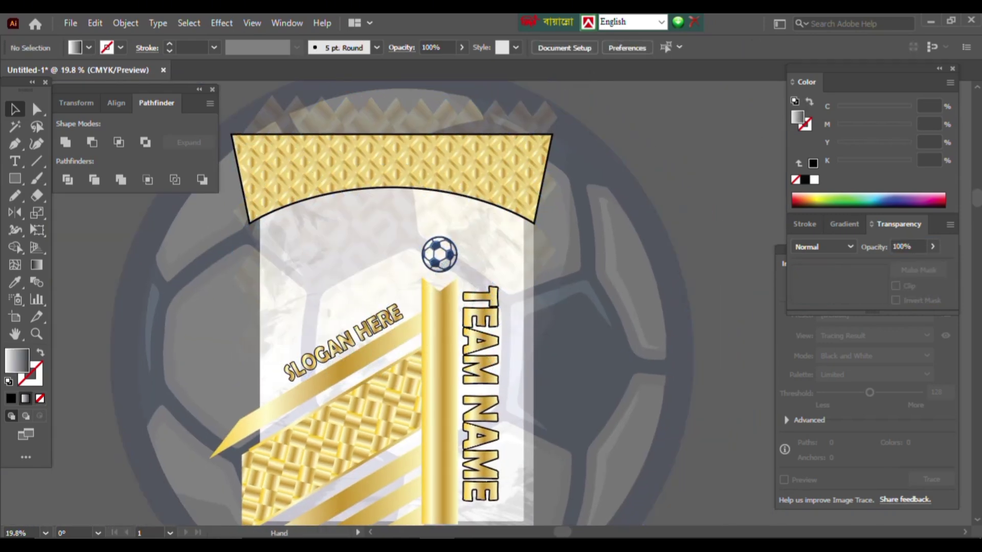
Set the faded tile block's opacity to 50%
key("ctrl+z")
type("50")
key("Return")
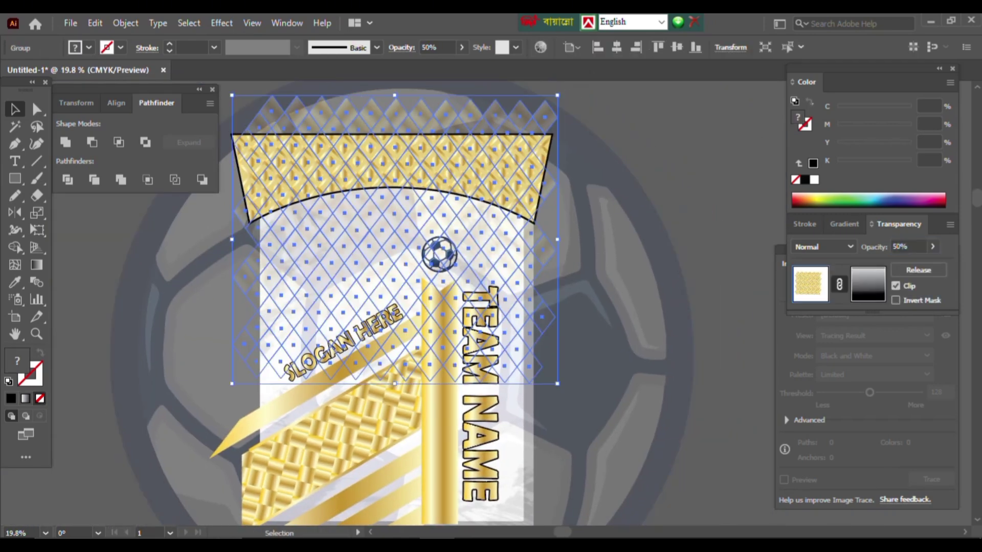
Undo and redo the recent opacity edits on the tile pattern and the white texture image to compare the looks
key("ctrl+z")
key("ctrl+z")
key("ctrl+z")
key("ctrl+z")
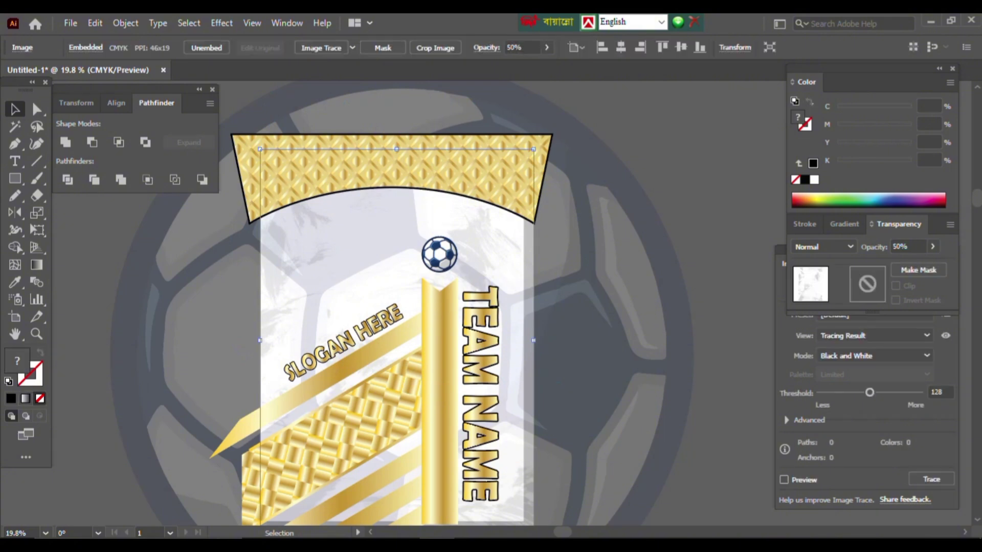
key("ctrl+z")
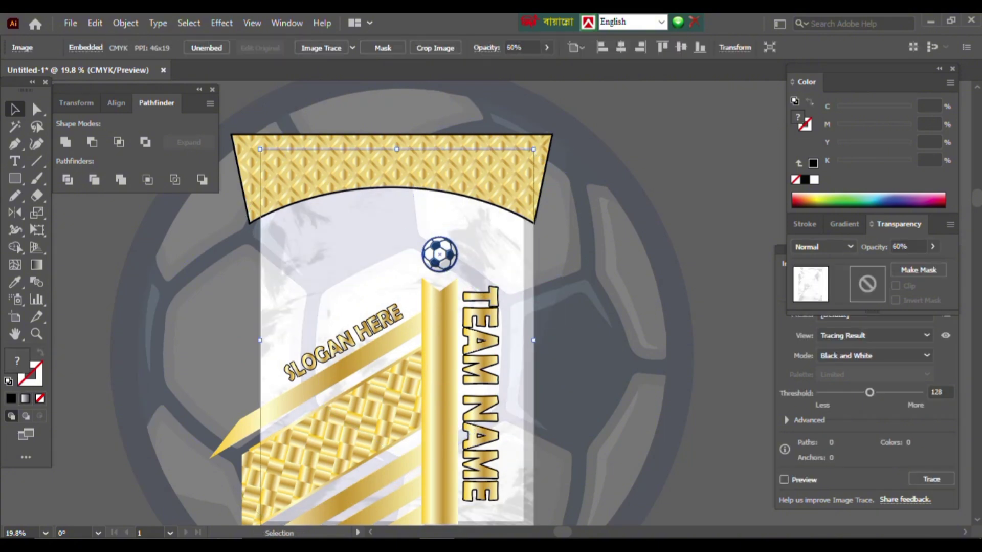
key("ctrl+shift+z")
key("ctrl+shift+z")
key("ctrl+shift+z")
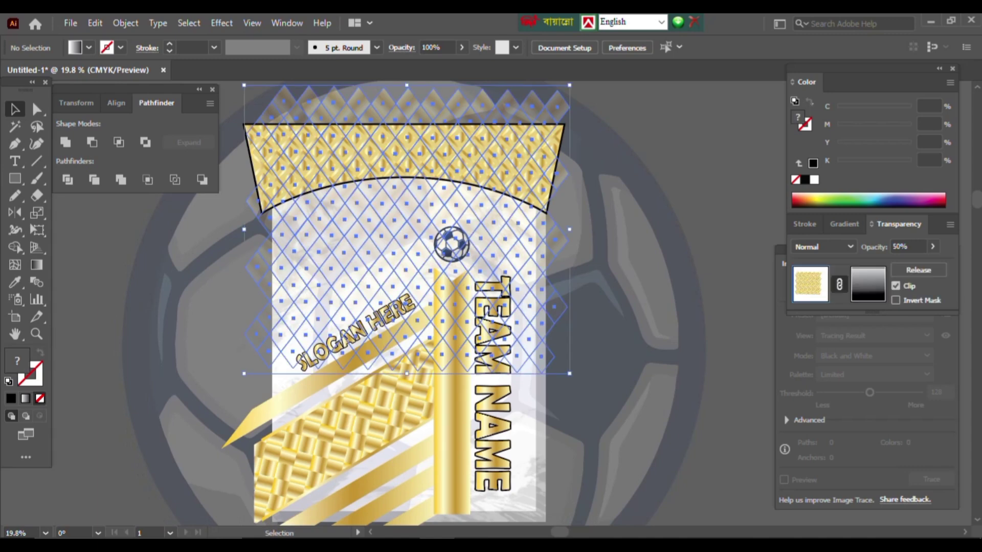
key("ctrl+z")
left_click_drag(359, 256, 407, 252)
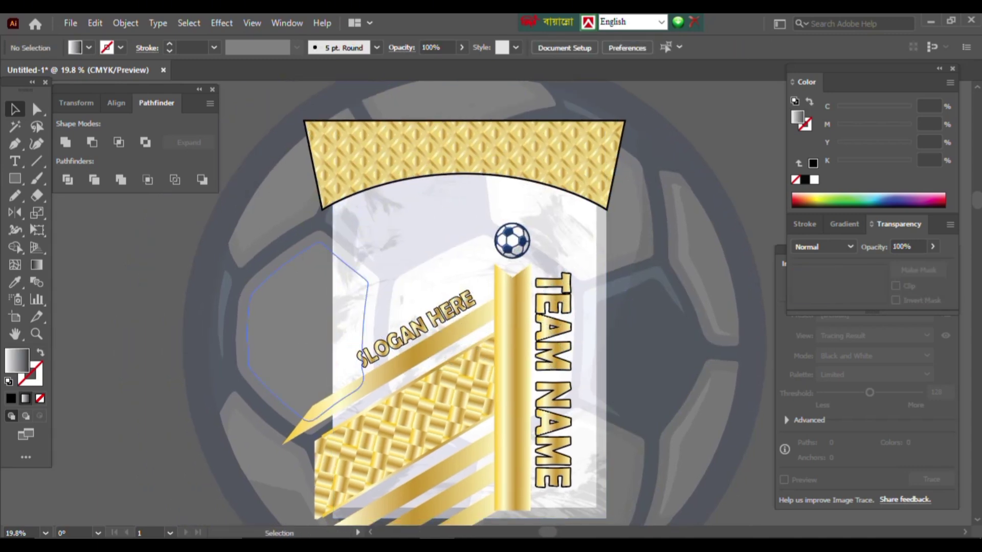
left_click(573, 410)
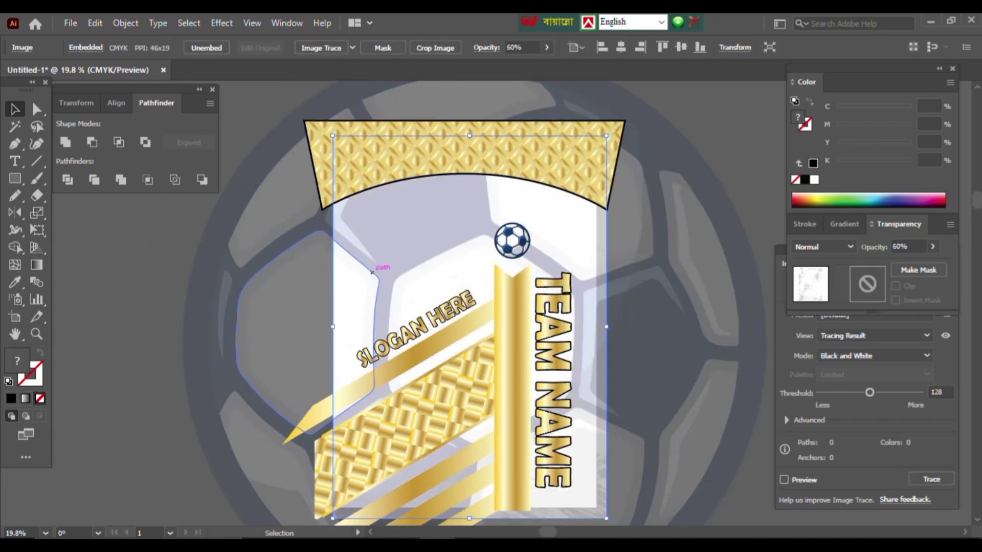
key("ctrl+shift+a")
left_click_drag(710, 262, 622, 256)
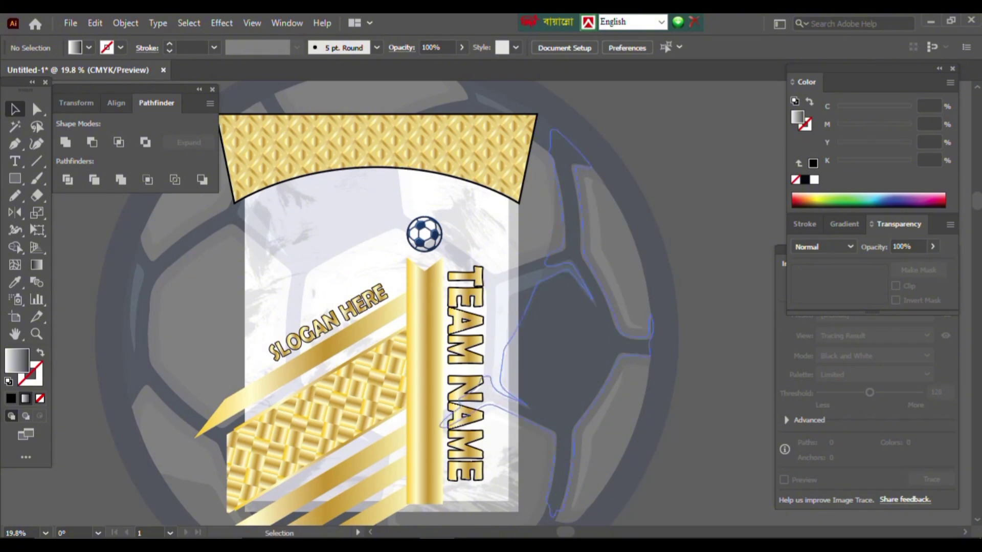
Set the large background football's opacity to 40% and deselect it
left_click(649, 175)
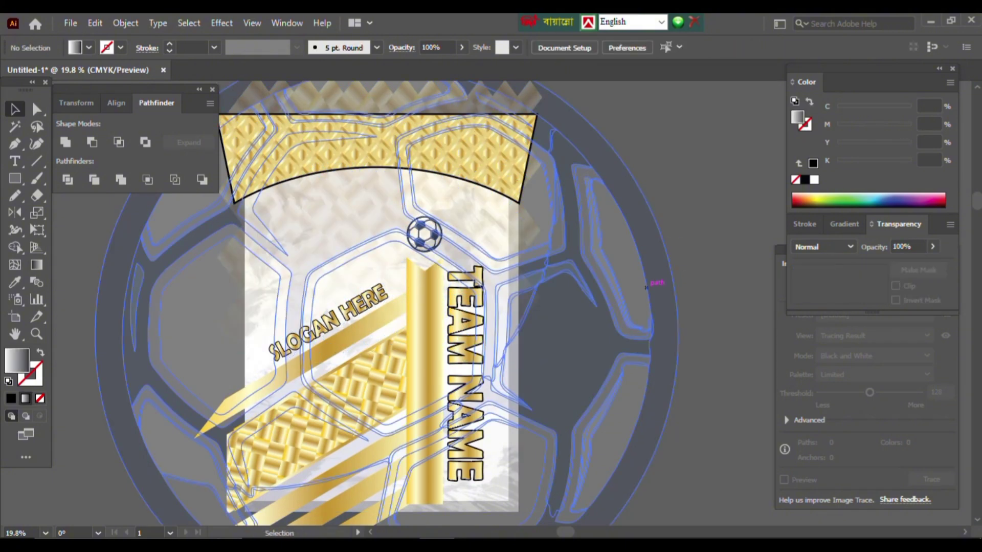
left_click(908, 246)
key("Return")
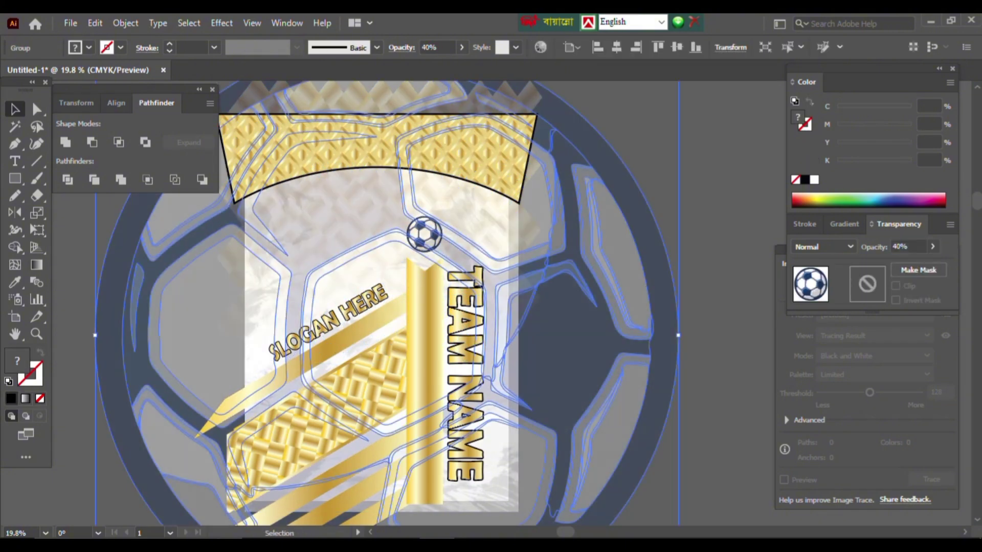
key("ctrl+shift+a")
scroll(487, 201, "down", 2)
left_click_drag(657, 256, 671, 302)
Move the faded tile pattern to the lower part of the jersey, flipped vertically so that it fades upward
left_click(384, 248, "ctrl+alt")
left_click_drag(414, 197, 414, 387)
scroll(389, 317, "down", 1)
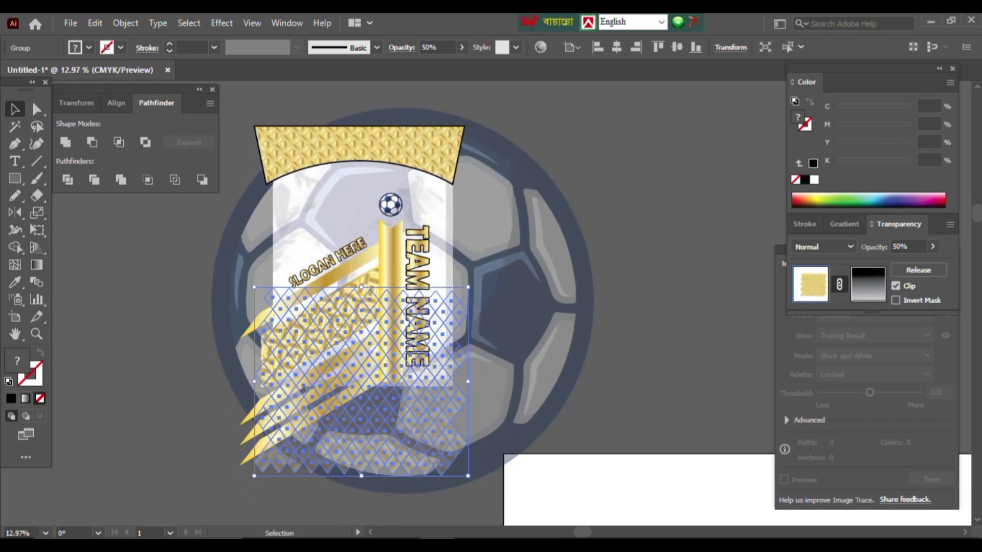
left_click_drag(389, 332, 440, 285)
key("ctrl+shift+a")
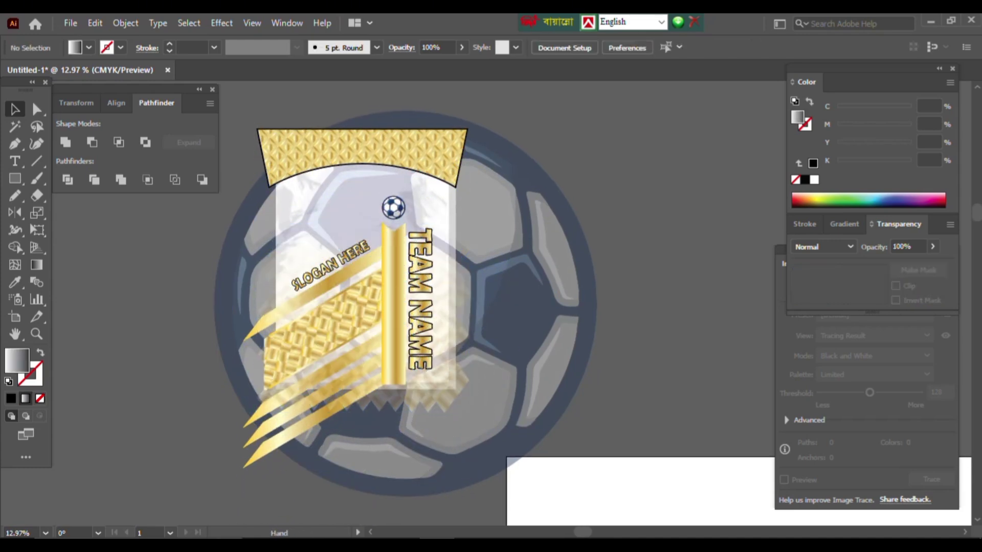
Select the three lower diagonal stripes and reapply the gold linear gradient to them at 0°
scroll(409, 317, "up", 3)
left_click_drag(353, 312, 425, 256)
key("ctrl+shift+a")
left_click(281, 414)
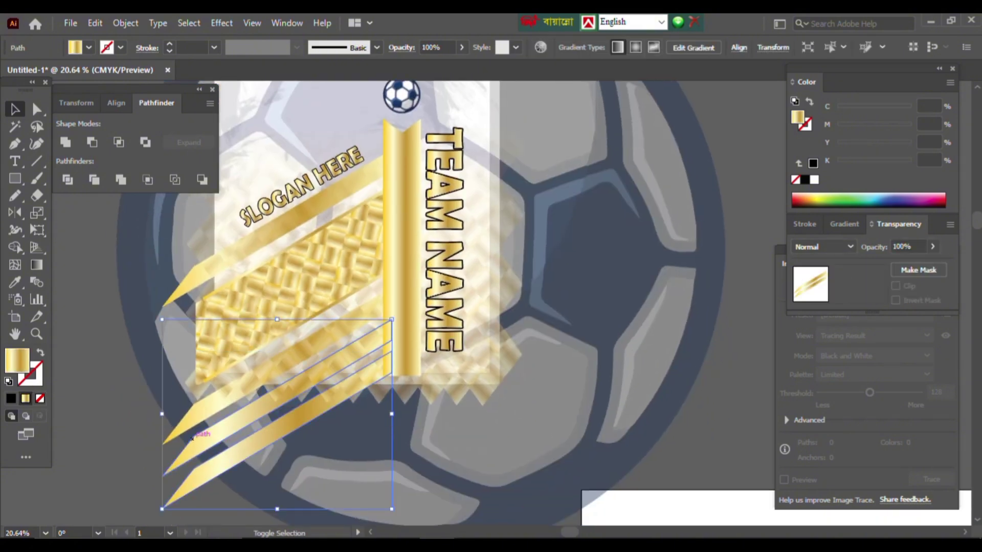
left_click_drag(358, 307, 443, 330)
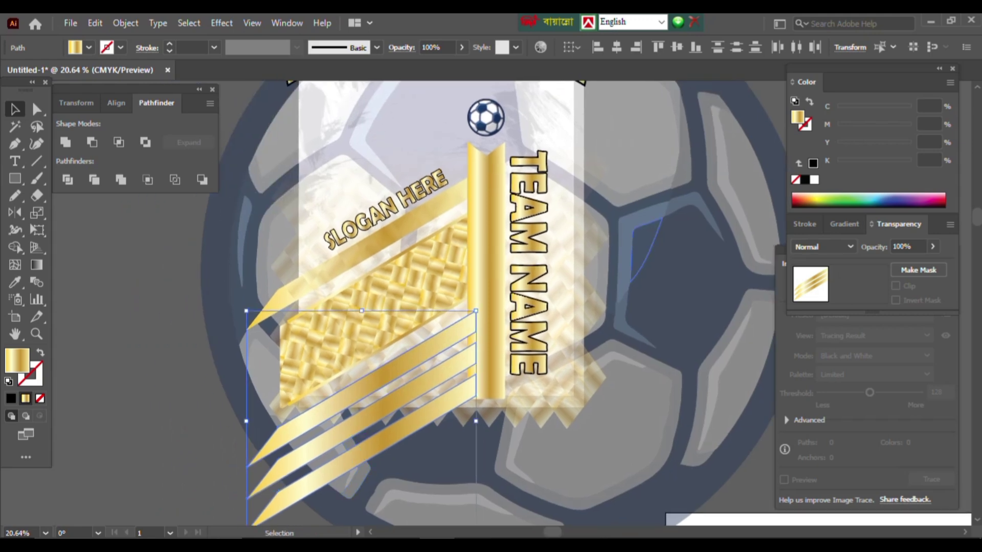
left_click(845, 224)
scroll(353, 368, "up", 1)
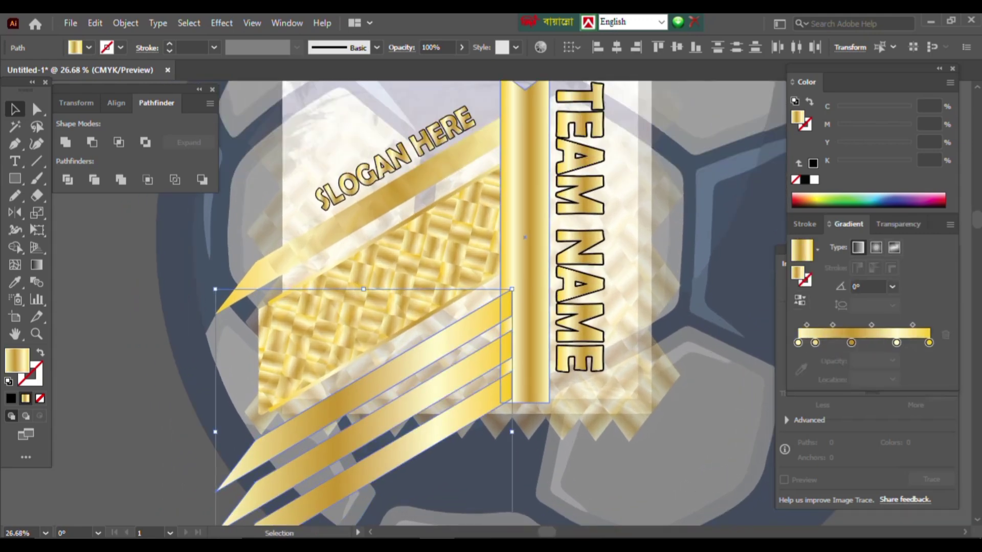
Hide the faded tile pattern and select the clipped diagonal gold tile band
left_click(353, 369)
key("ctrl+7")
left_click(353, 369)
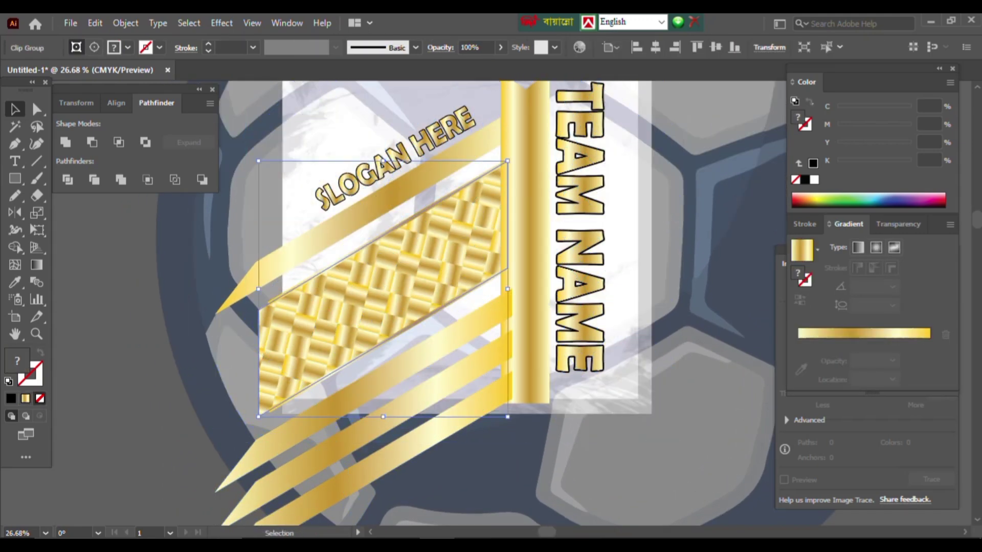
mouse_move(353, 369)
left_mouse_down()
mouse_move(343, 358)
mouse_move(353, 368)
left_mouse_up()
scroll(280, 337, "up", 3)
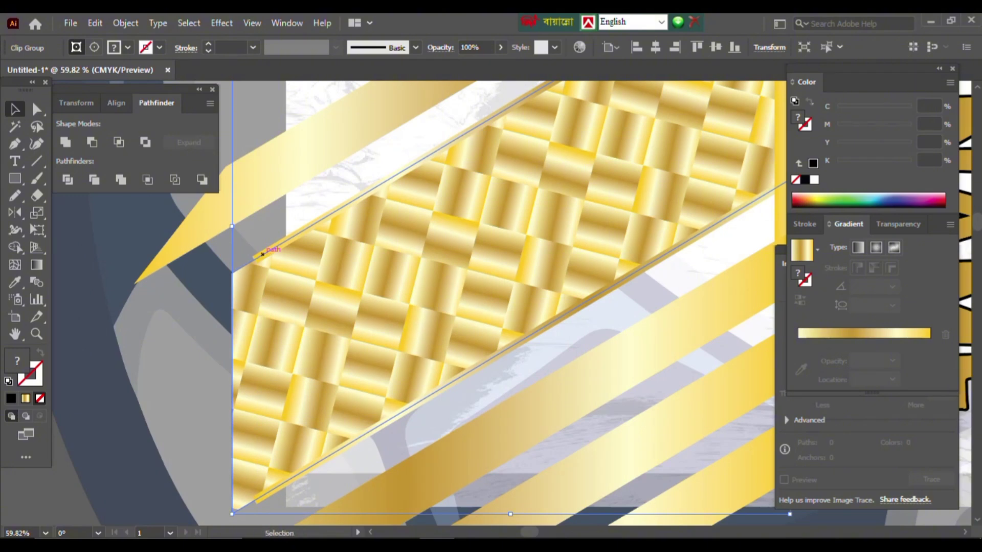
Bring the hidden background football and faded tile pattern back into view and deselect everything
key("ctrl+shift+a")
scroll(262, 254, "down", 2)
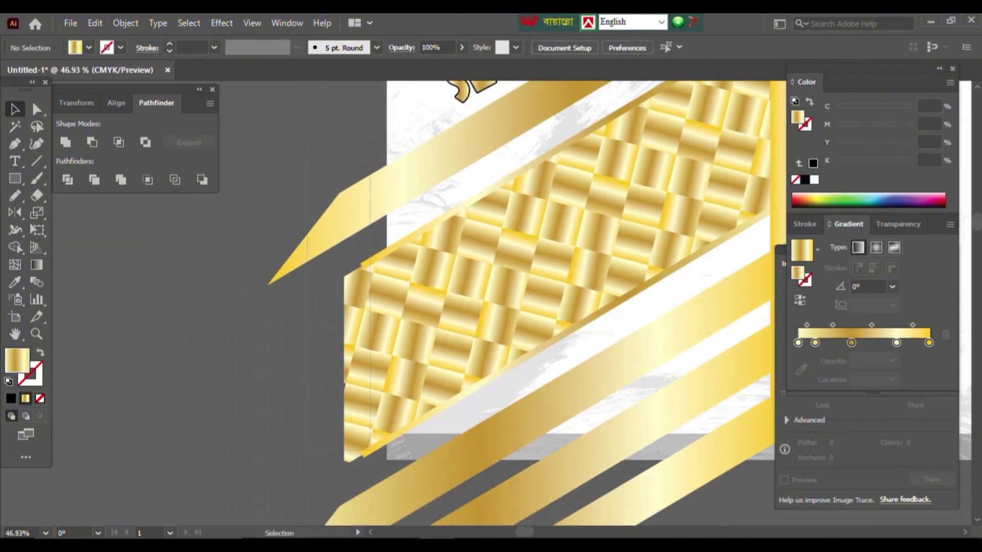
left_click_drag(372, 175, 374, 175)
scroll(512, 307, "down", 3)
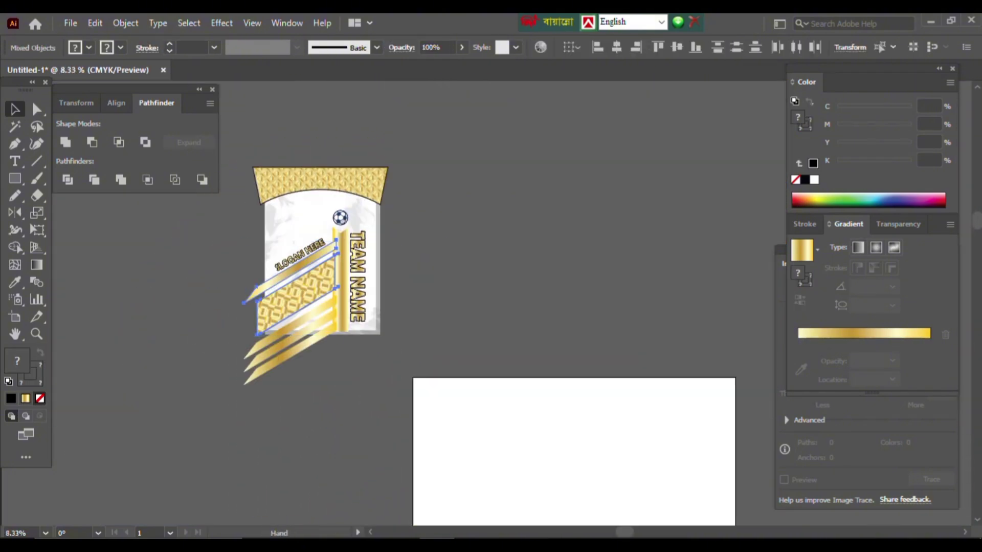
left_click(562, 328)
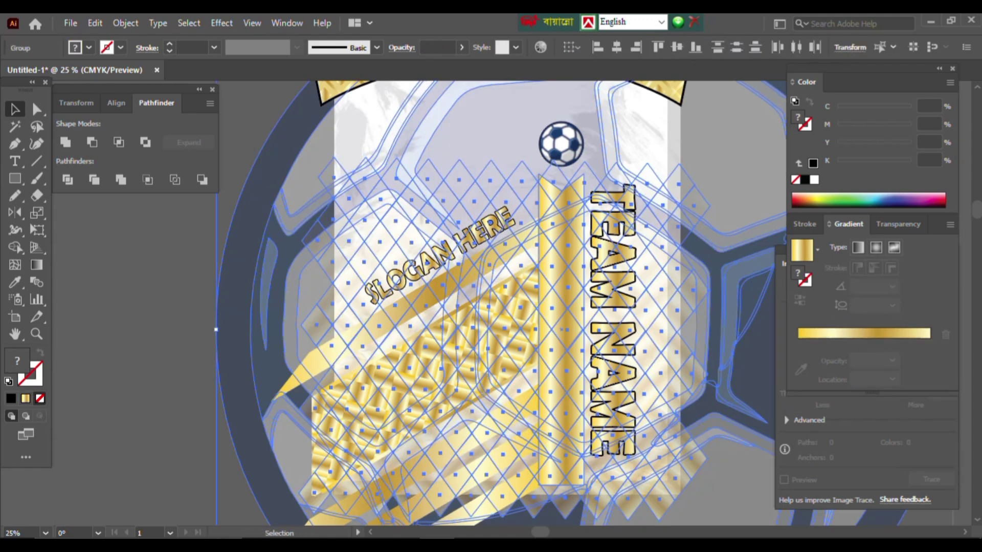
left_click_drag(499, 314, 470, 232)
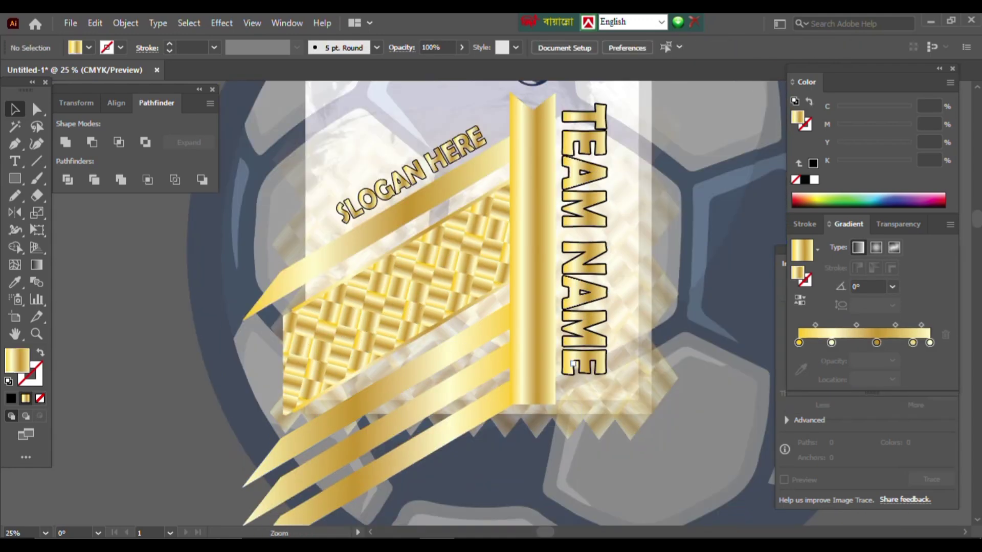
Duplicate the white base rectangle, align the copy exactly over the original and bring it to the front
scroll(573, 364, "down", 2)
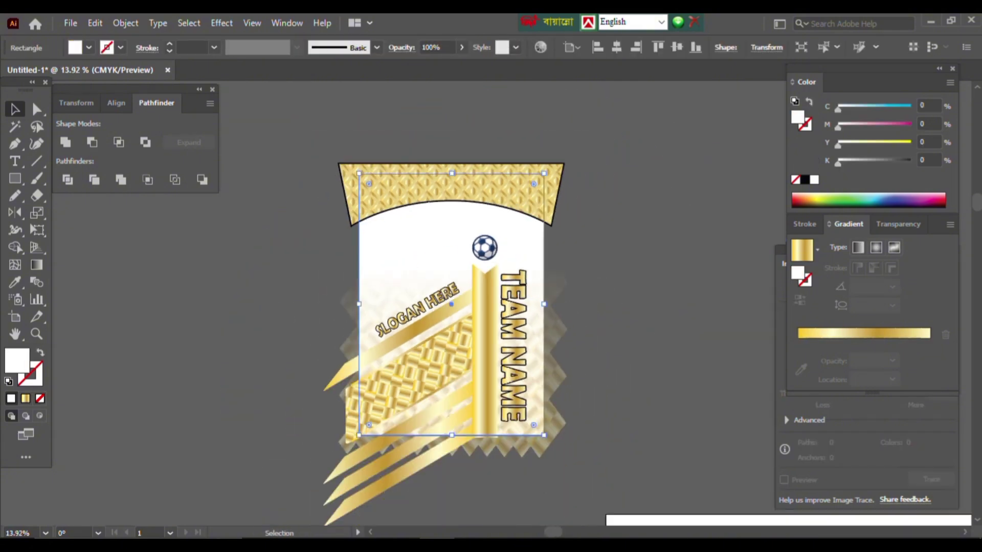
left_click_drag(452, 304, 238, 304)
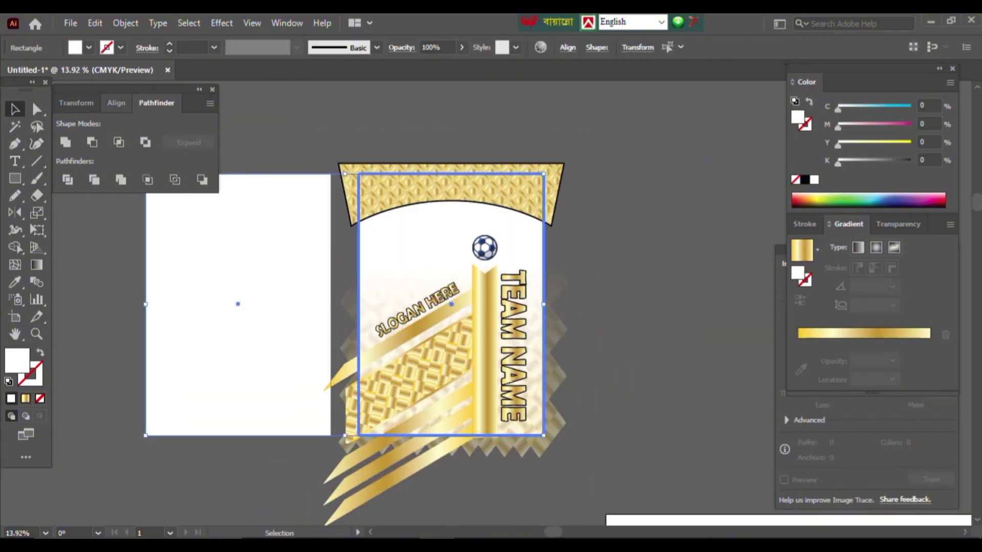
left_click(116, 102)
left_click(91, 142)
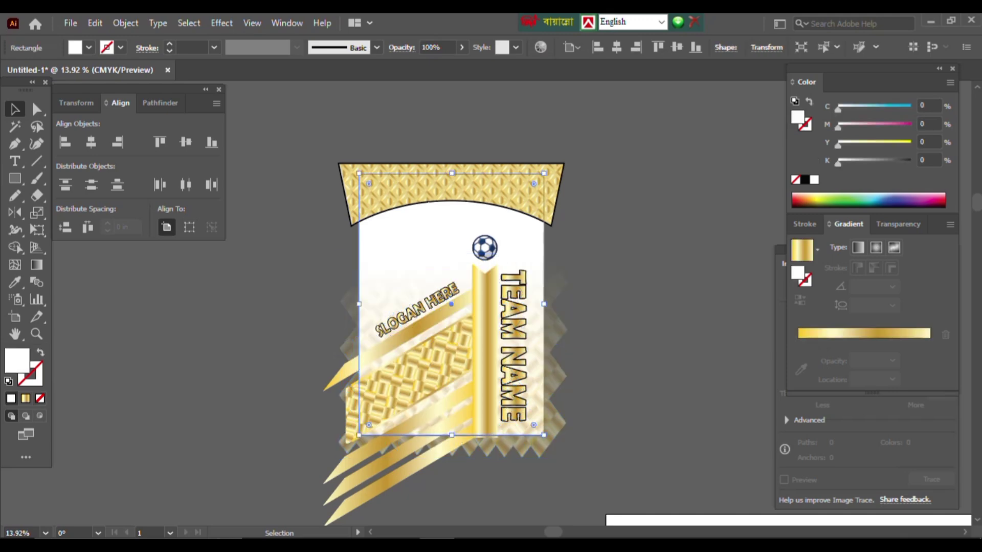
right_click(429, 201)
mouse_move(471, 463)
left_click(636, 480)
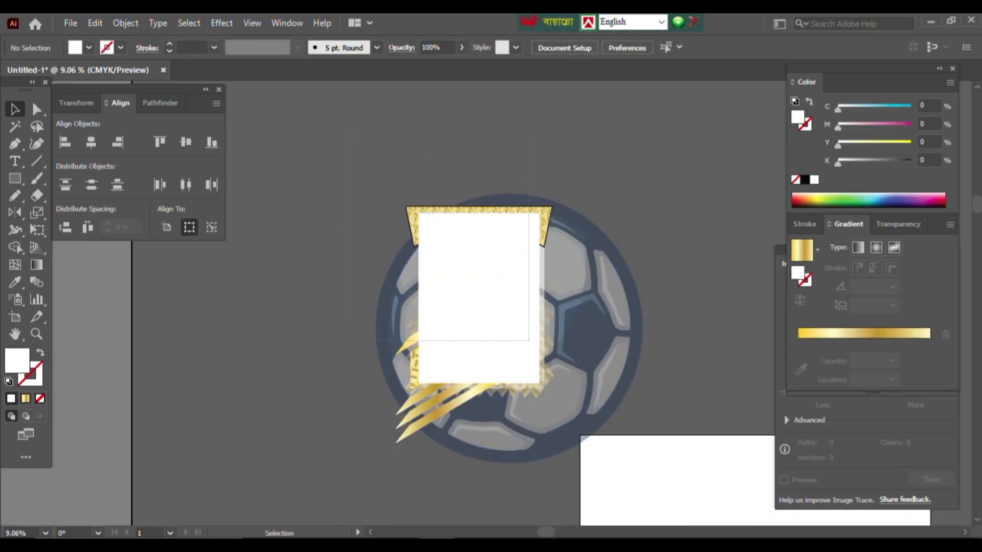
Show all hidden artwork and clip the whole jersey design to the front white rectangle
key("ctrl+alt+3")
right_click(521, 299)
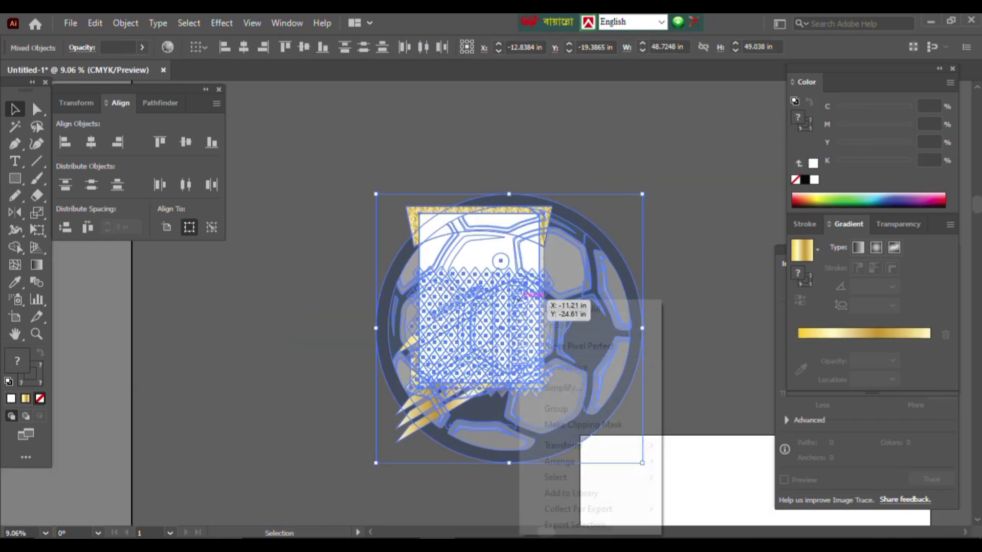
left_click(584, 424)
key("ctrl+shift+a")
scroll(527, 279, "up", 3)
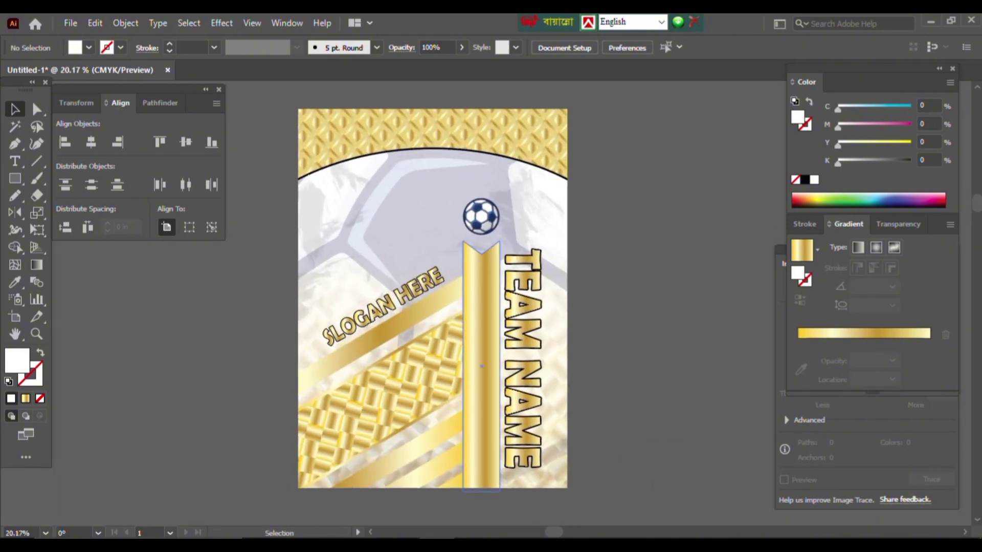
Duplicate the clipped front panel beside the original and delete the gold header band from the copy
scroll(481, 366, "down", 3)
left_click_drag(308, 282, 491, 283)
scroll(573, 240, "up", 2)
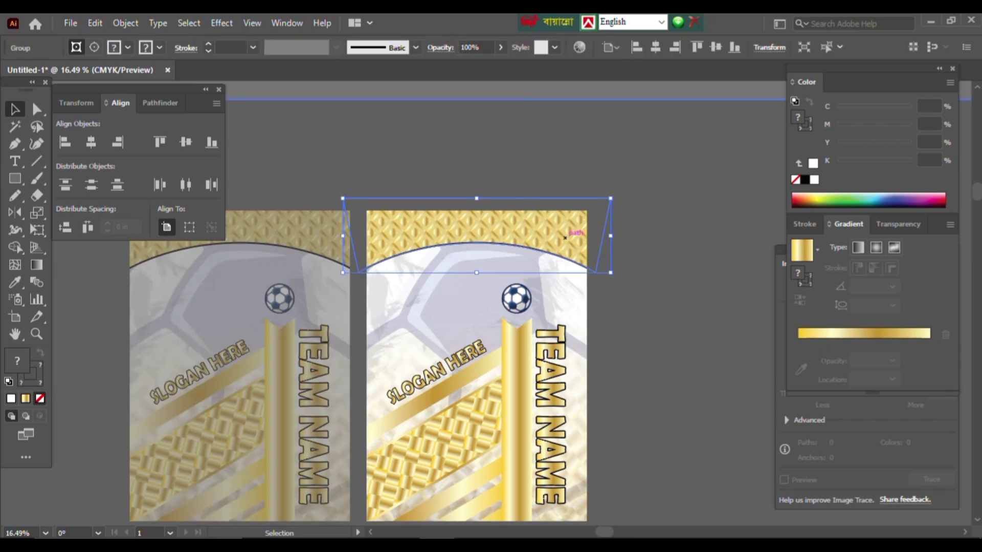
left_click_drag(566, 237, 681, 272)
key("Delete")
scroll(520, 310, "down", 2)
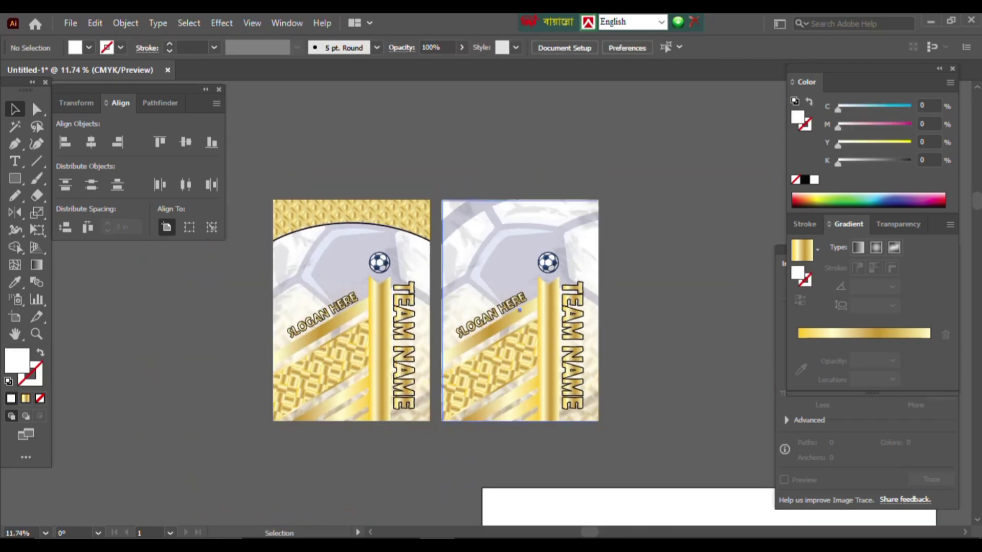
Release the copy's clipping mask and delete its TEAM NAME lettering, vertical gold stripe and diagonal tile band
right_click(530, 305)
left_click(568, 165)
key("ctrl+shift+a")
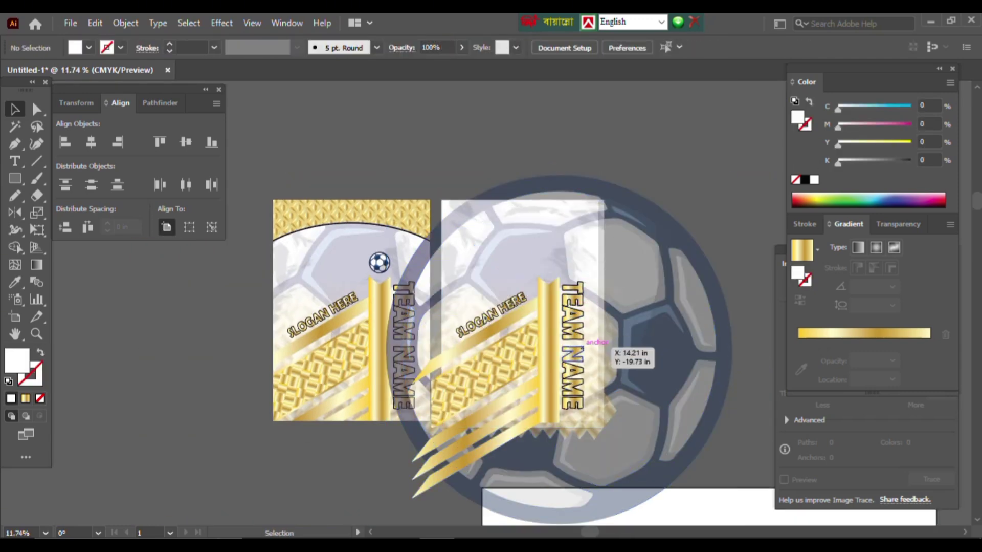
left_click(572, 343)
key("Delete")
left_click(549, 348)
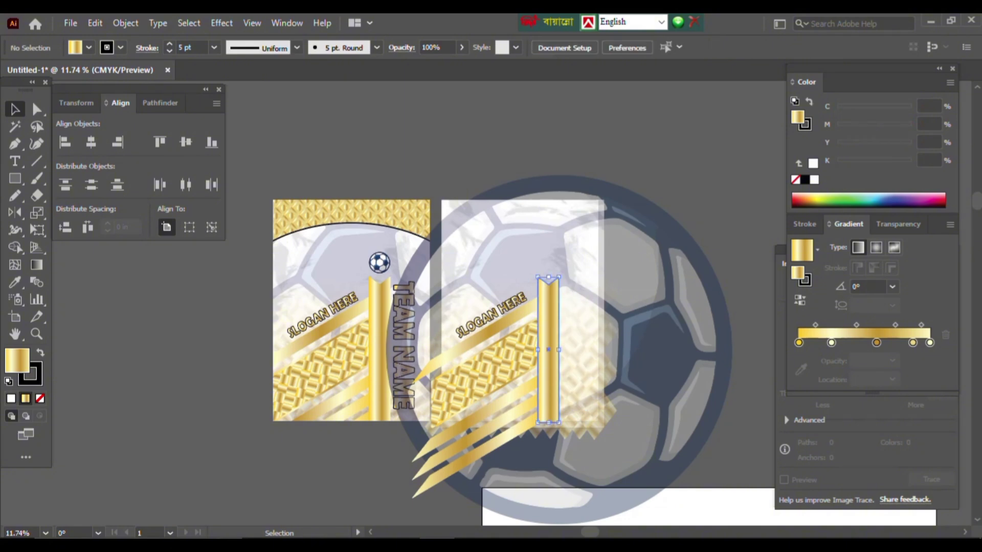
key("Delete")
left_click(532, 358)
Hide the copy's faded tile pattern, large football and base background, leaving the slogan and diagonal stripes
left_click(515, 378)
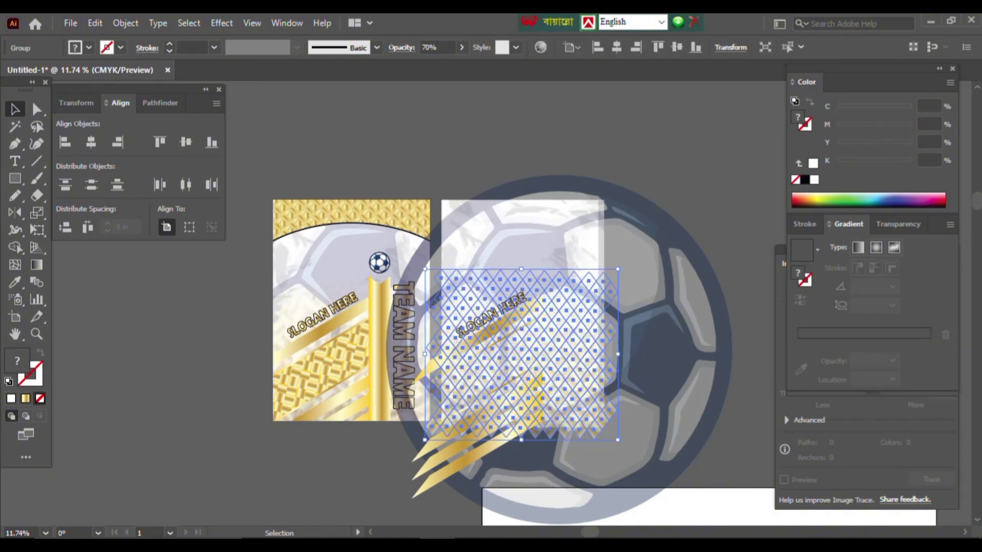
left_click(665, 241, "shift")
key("Delete")
scroll(585, 283, "up", 2)
left_click(584, 283)
key("Delete")
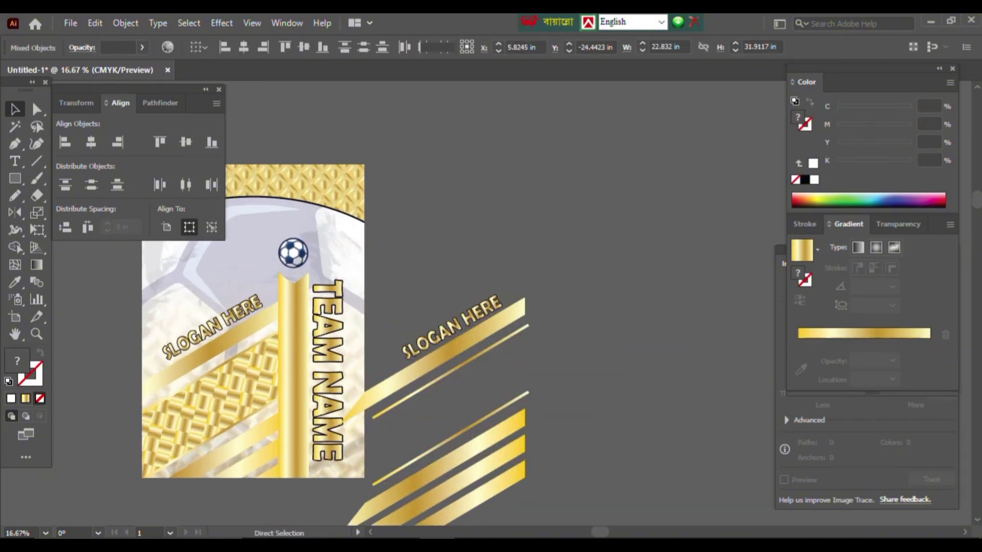
Delete the slogan and remaining diagonal stripes from the copy and show the hidden background artwork again
key("ctrl+shift+a")
left_click_drag(542, 287, 378, 521)
key("Delete")
scroll(491, 307, "down", 1)
key("ctrl+shift+v")
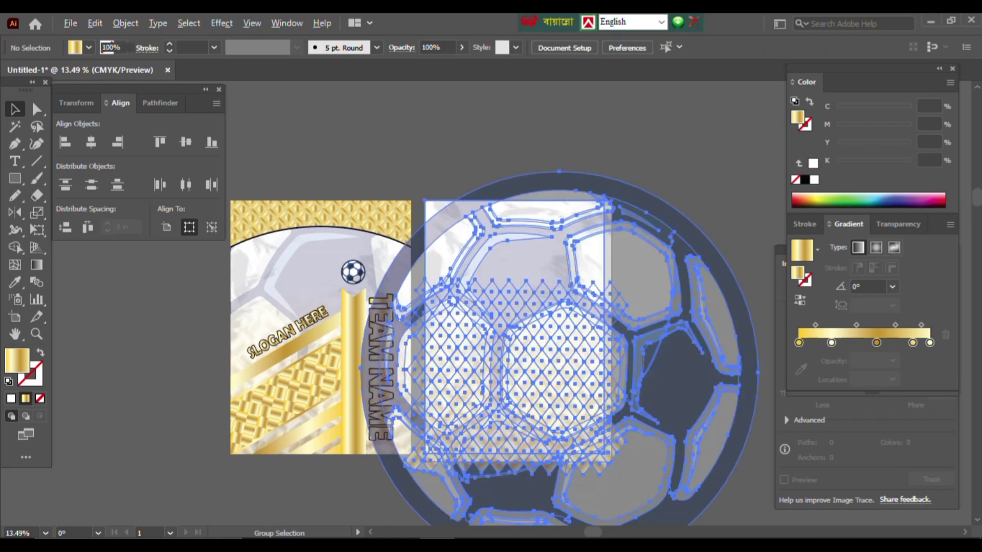
Clip the copy's football and tile artwork to its white rectangle and mirror the clipped panel left to right
left_click_drag(492, 307, 465, 271)
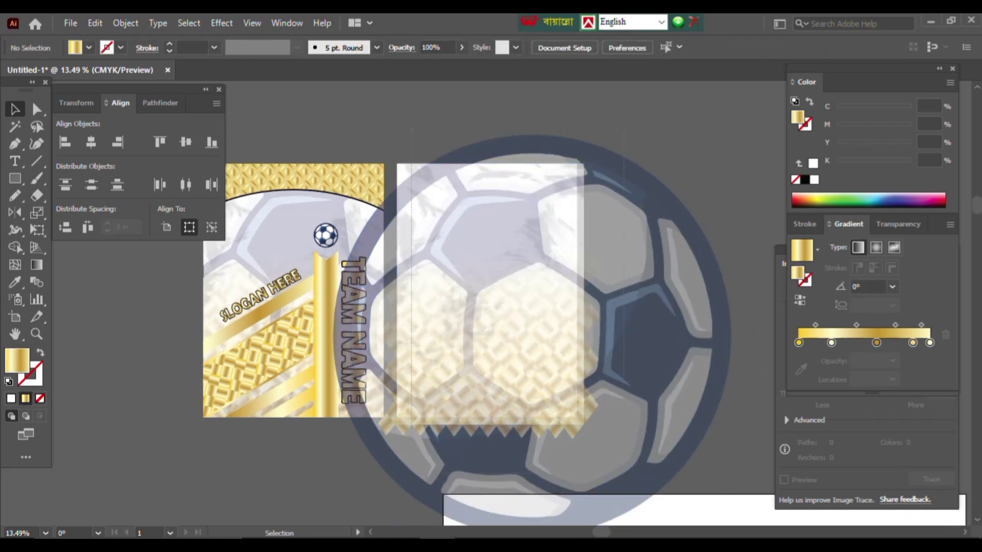
key("ctrl+7")
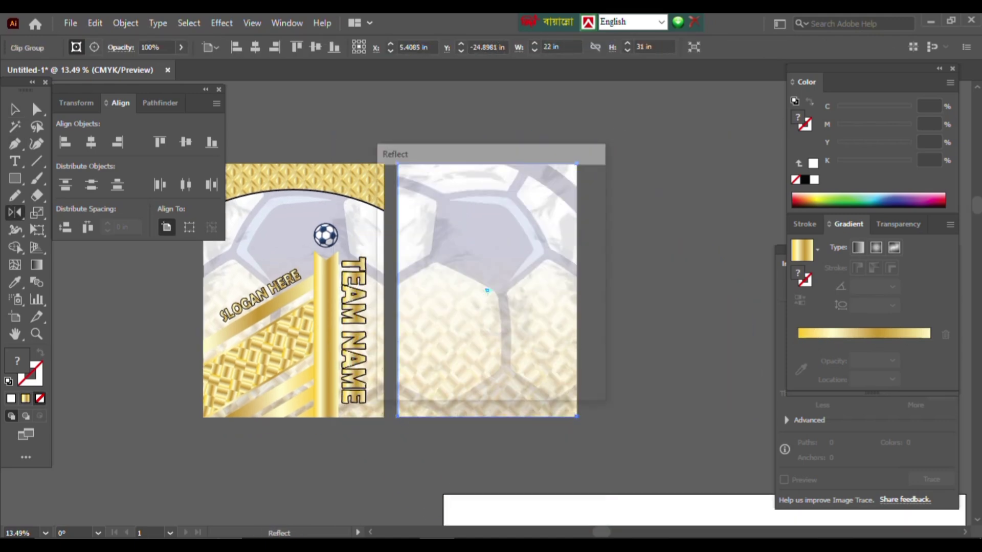
key("v")
key("ctrl+shift+a")
Add the text PLAYER beside the back panel and a copy of it below reading 10
key("ctrl+equal")
scroll(461, 333, "up", 3)
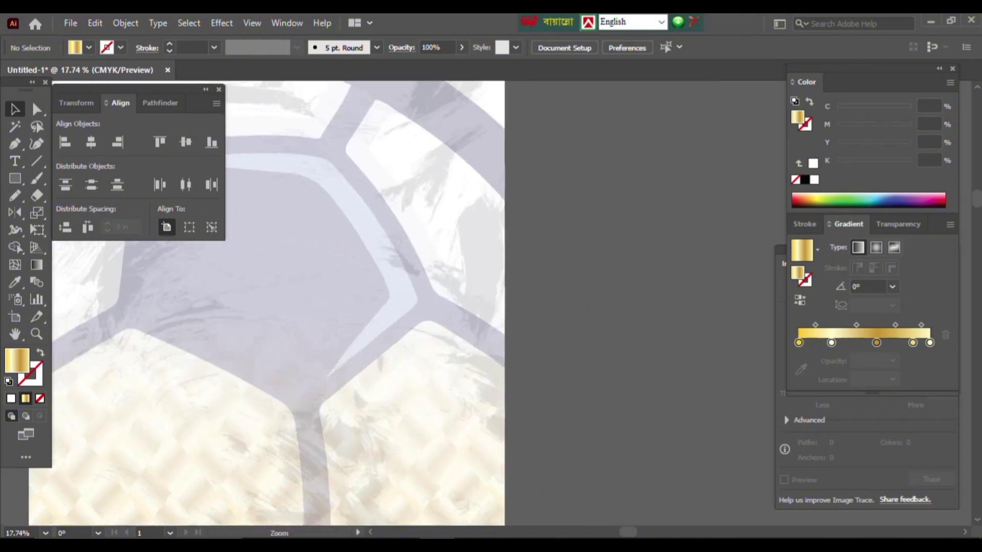
left_click(546, 251)
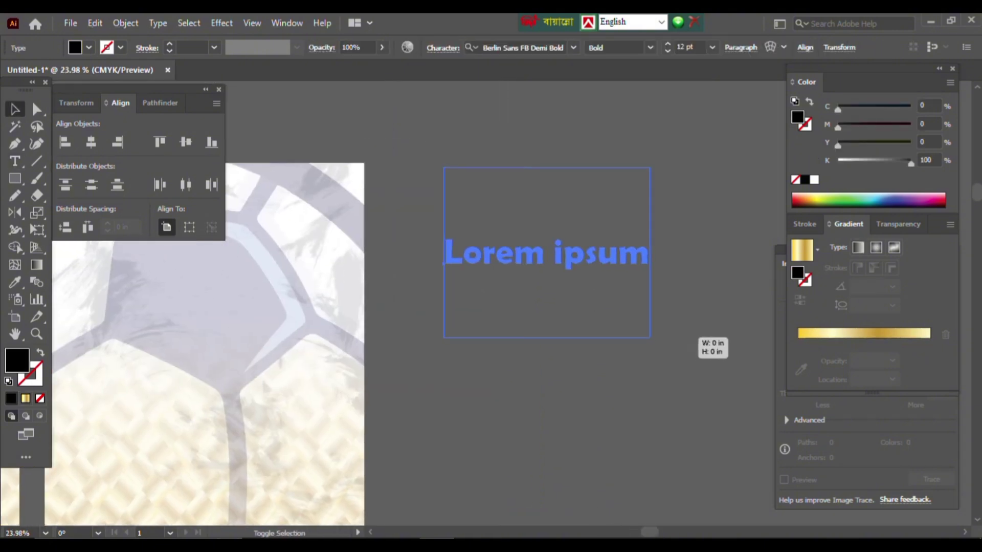
type("PLAYER")
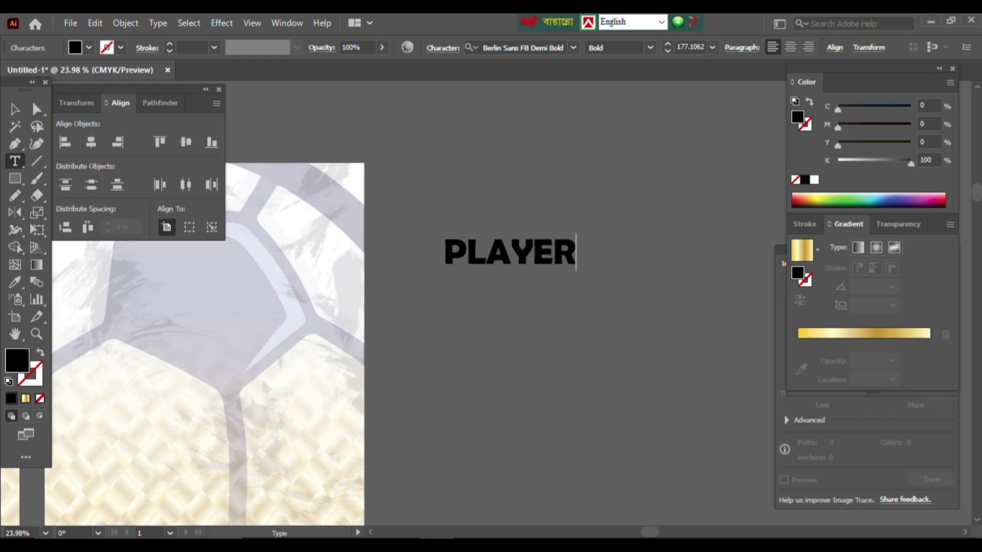
left_click_drag(581, 269, 583, 330)
double_click(512, 337)
type("10")
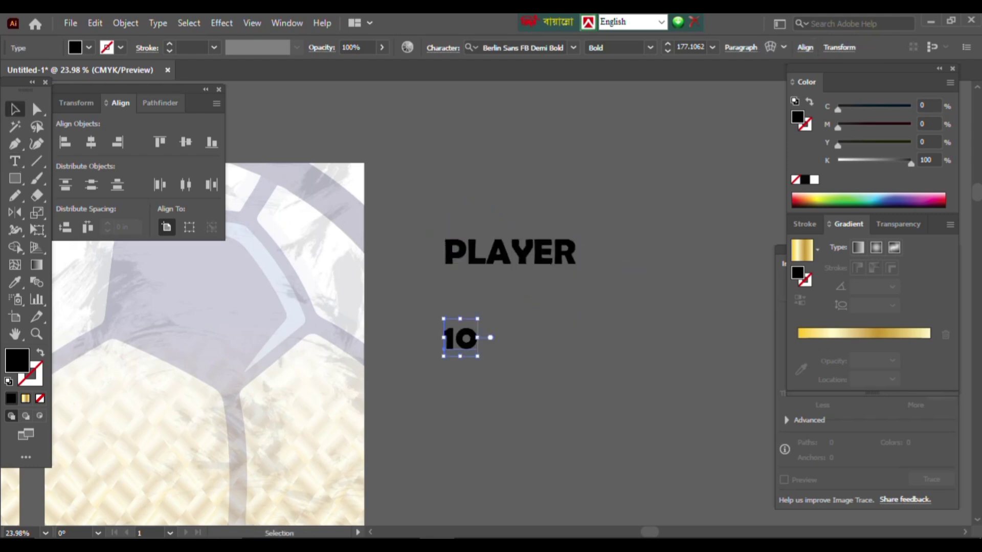
Resize the 10 to 10 in wide by 14 in high and PLAYER to 12 in wide by 4 in high
key("shift+F8")
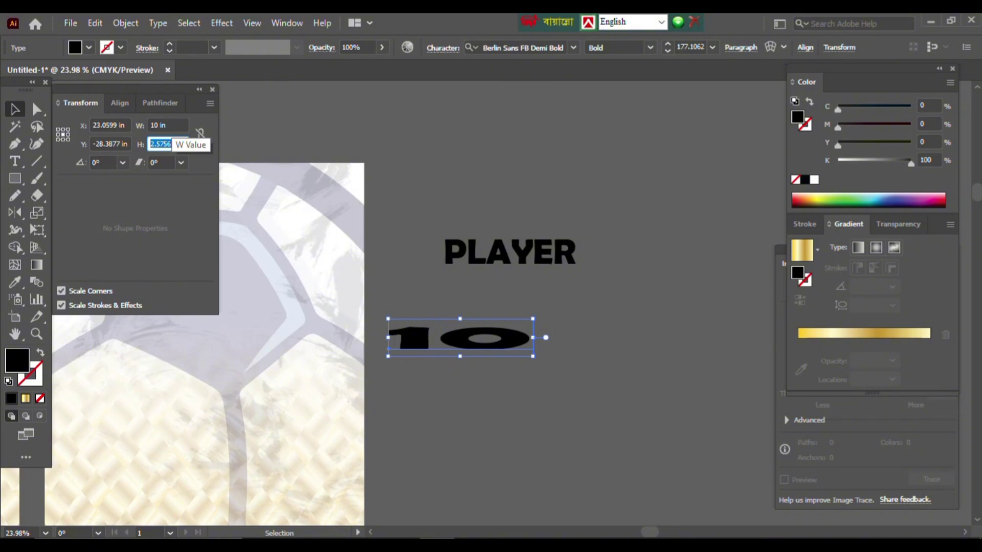
type("14")
key("Return")
left_click_drag(460, 338, 525, 372)
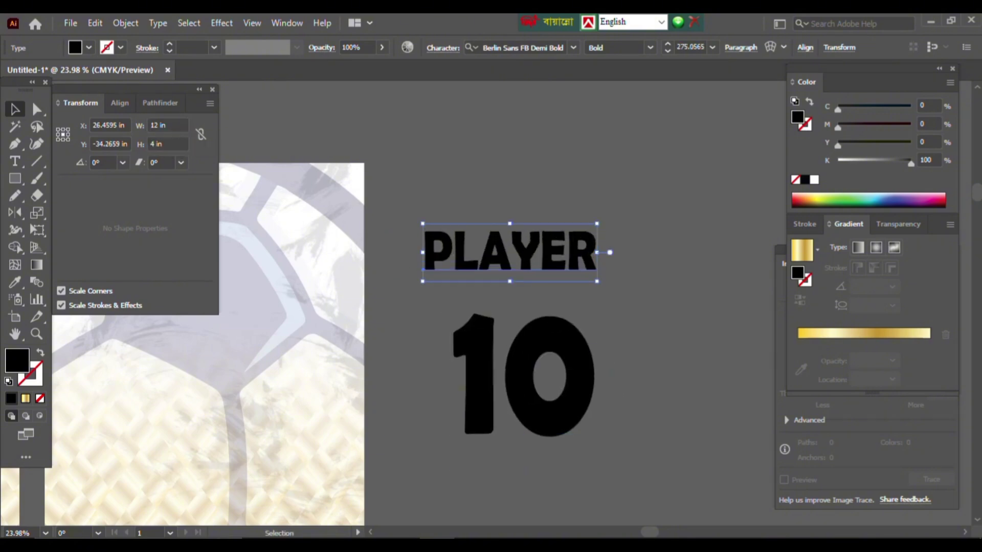
Warp the PLAYER text into an upward arc and position it above the 10
key("ctrl+alt+shift+w")
left_click(511, 353)
left_click_drag(604, 255, 626, 283)
scroll(568, 299, "down", 2)
Move PLAYER and the 10 together onto the back panel and set their combined width to 14 in
left_click(537, 338, "shift")
left_click_drag(562, 307, 673, 263)
left_click_drag(658, 307, 403, 307)
scroll(425, 317, "left", 2)
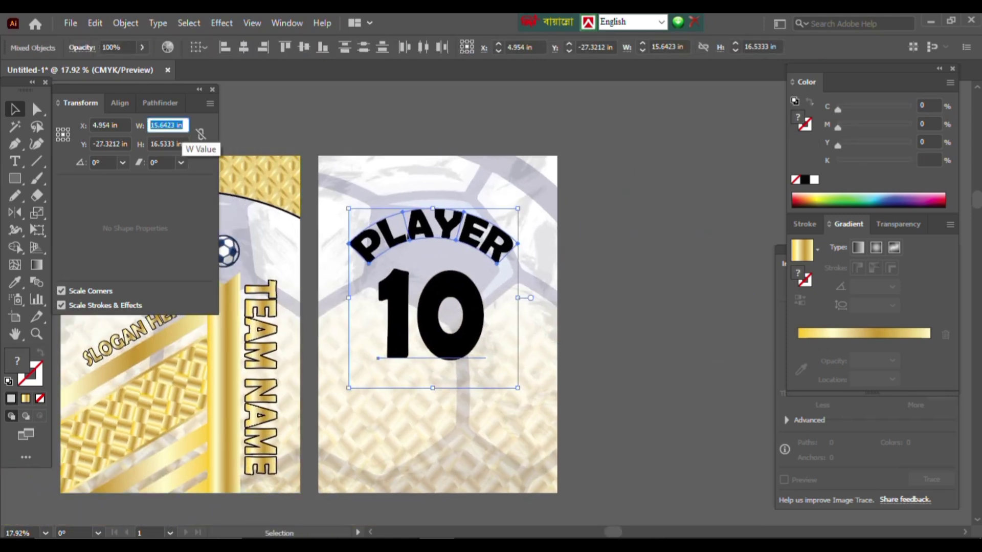
type("14")
key("Return")
scroll(440, 317, "down", 1)
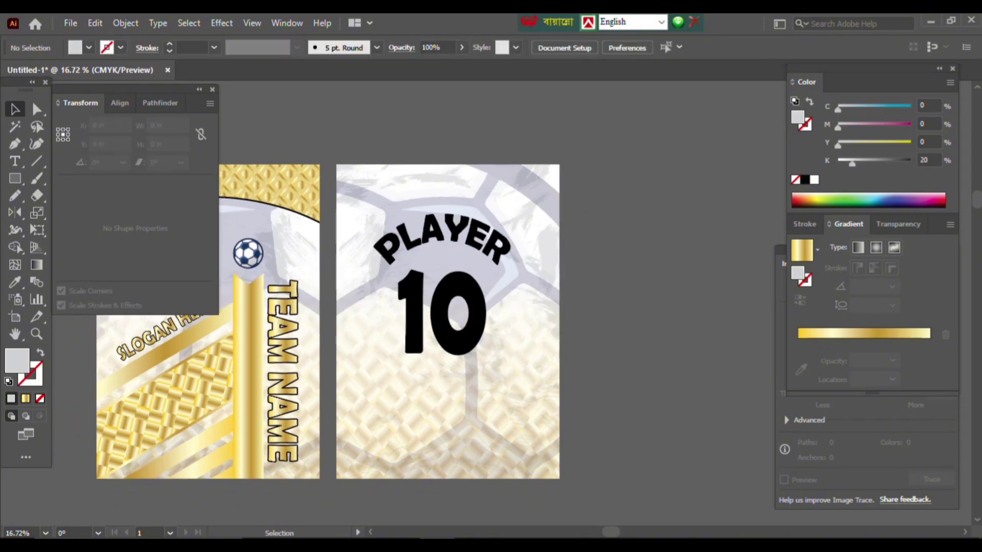
Expand the arched PLAYER text into editable shapes
left_click(394, 240)
left_click(125, 23)
left_click(263, 188)
key("Return")
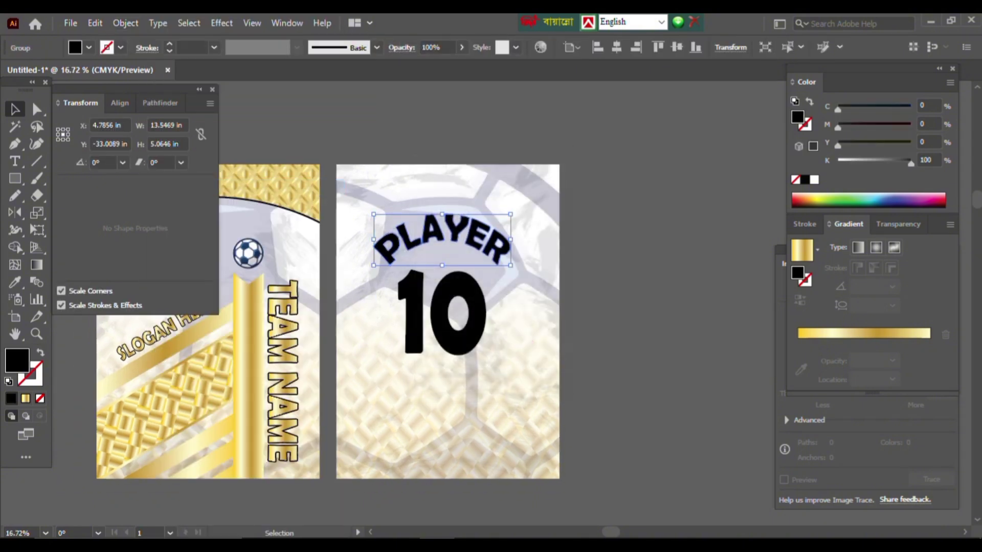
Center PLAYER and the 10 horizontally on the back panel
scroll(440, 317, "left", 2)
left_click(476, 307)
key("ctrl+alt+a")
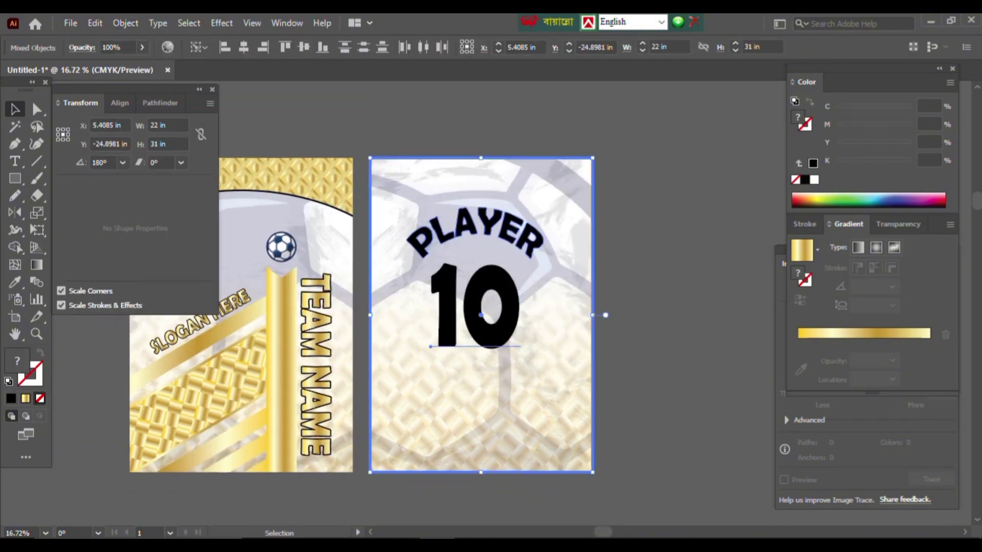
key("ctrl+shift+a")
scroll(532, 236, "down", 2)
Draw a 5 in square, use it to check the gap above PLAYER, and delete it
scroll(548, 206, "up", 4)
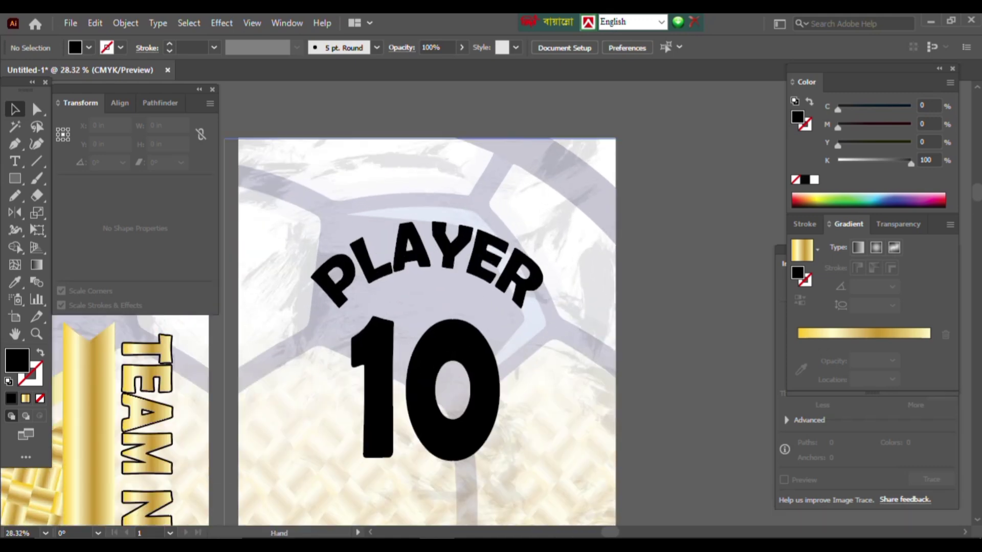
key("m")
left_click(500, 461)
type("5")
key("Tab")
type("5")
key("Return")
key("v")
left_click_drag(564, 218, 465, 160)
key("Delete")
Outline and group PLAYER and the 10, and apply TEAM NAME's gold gradient fill and 5 pt black stroke to them
scroll(474, 250, "down", 4)
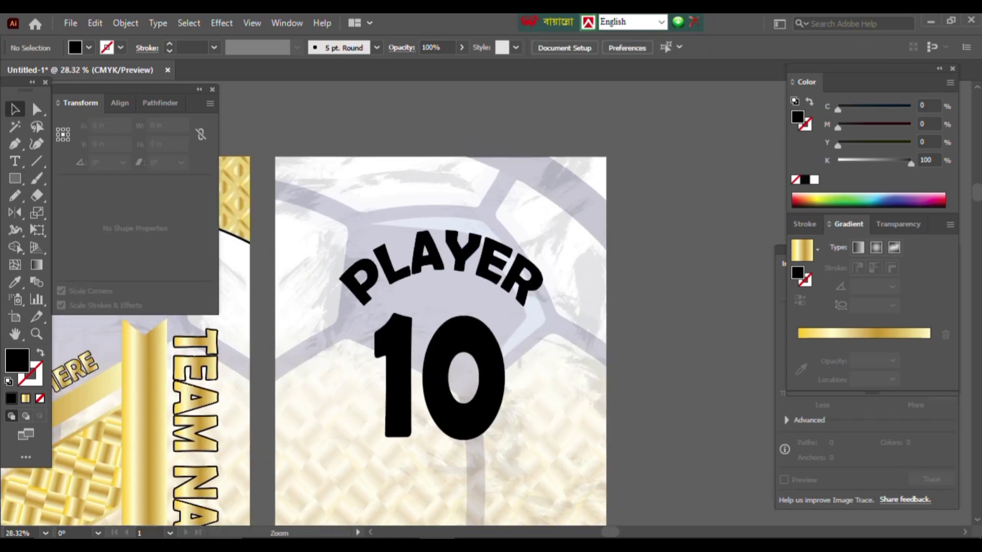
left_click(475, 250)
left_click(451, 318, "shift")
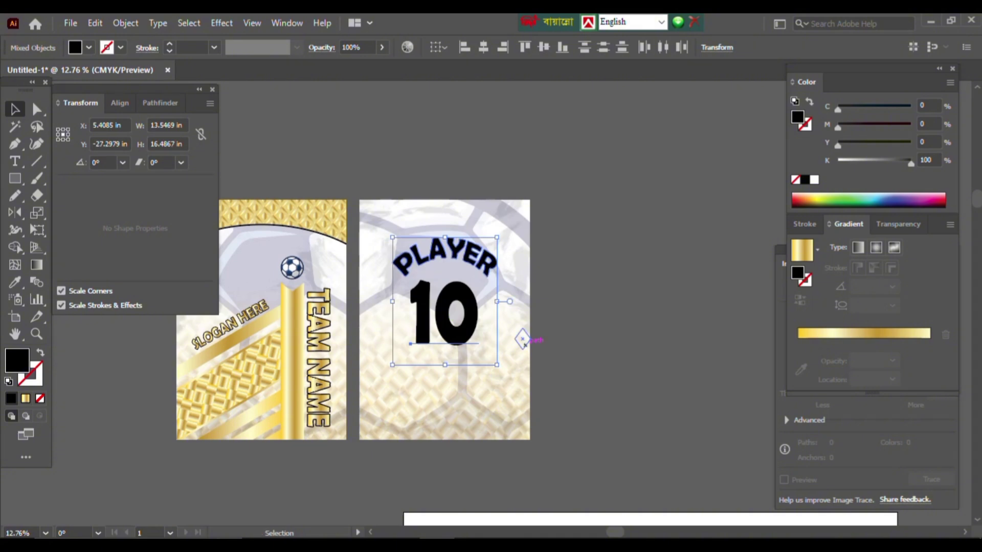
key("ctrl+g")
left_click(318, 359)
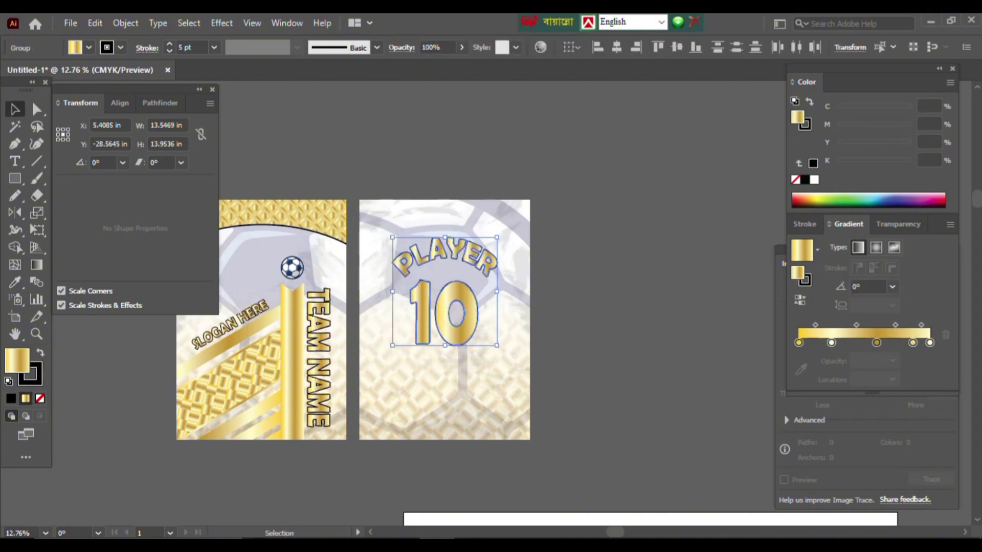
key("ctrl+shift+a")
Copy the vertical TEAM NAME lettering onto the back panel and rotate it to read horizontally below the 10
scroll(373, 276, "up", 3)
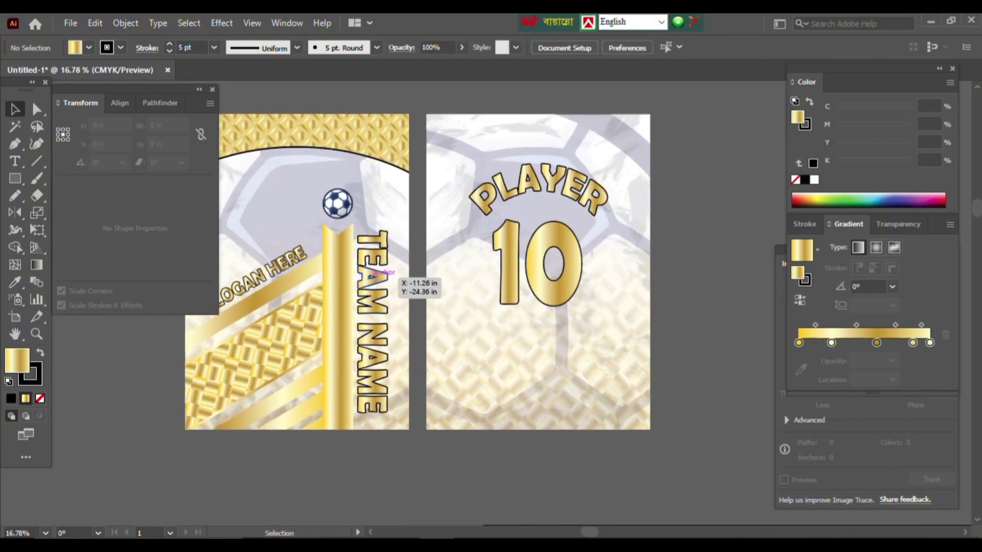
left_click(376, 276)
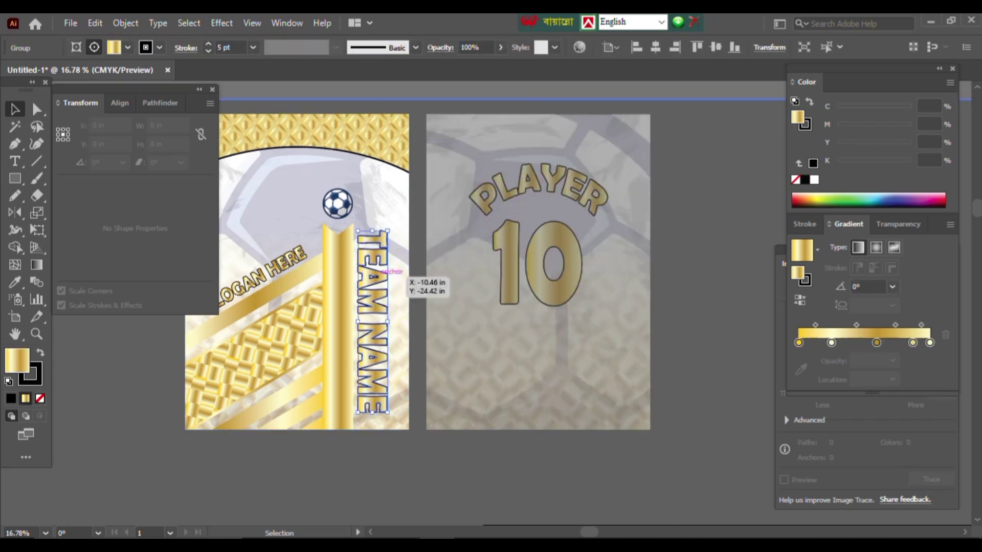
key("ctrl+v")
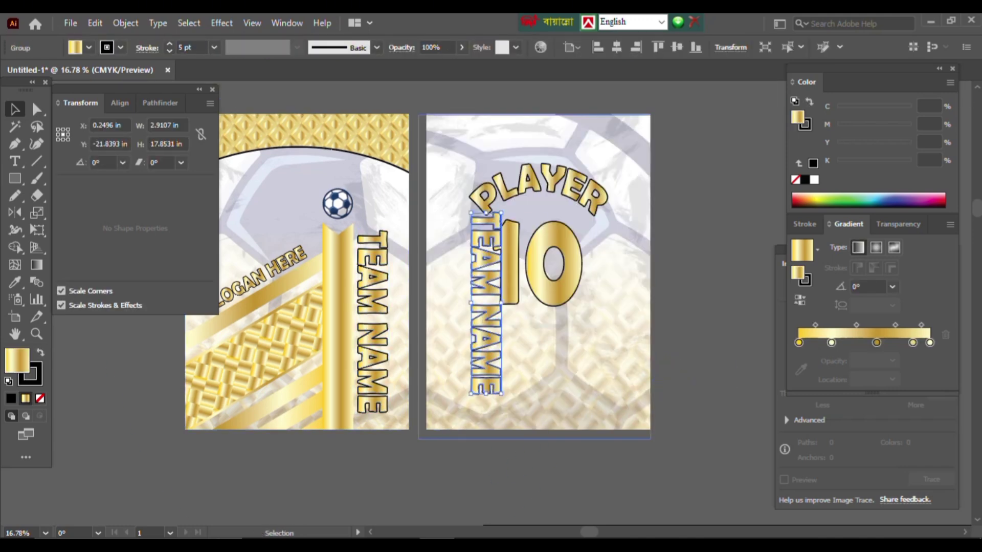
left_click_drag(510, 211, 630, 328)
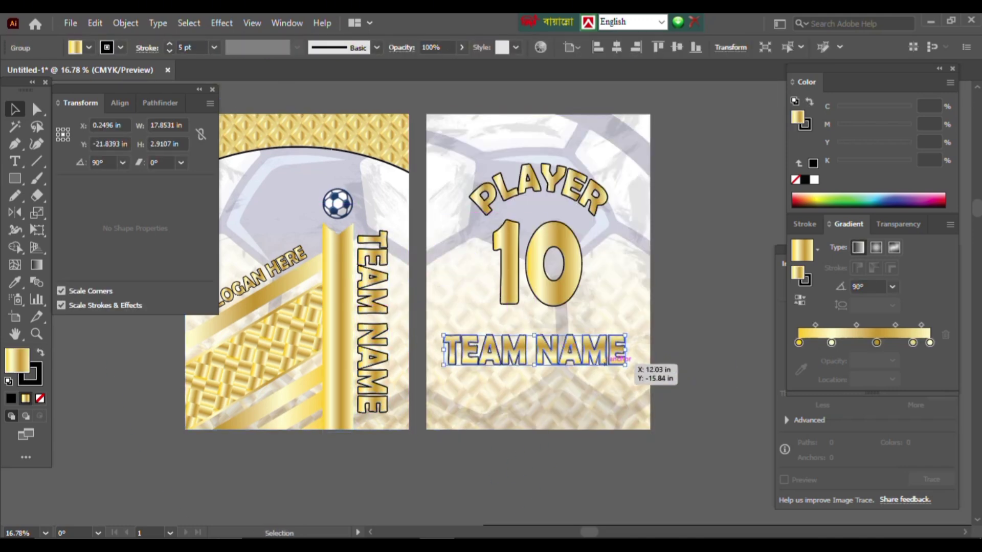
Scale the back panel's TEAM NAME down to about 11.8 in wide and center it under the 10
scroll(665, 332, "up", 3)
left_click_drag(568, 354, 514, 354)
left_click_drag(410, 357, 412, 357)
scroll(411, 356, "down", 4)
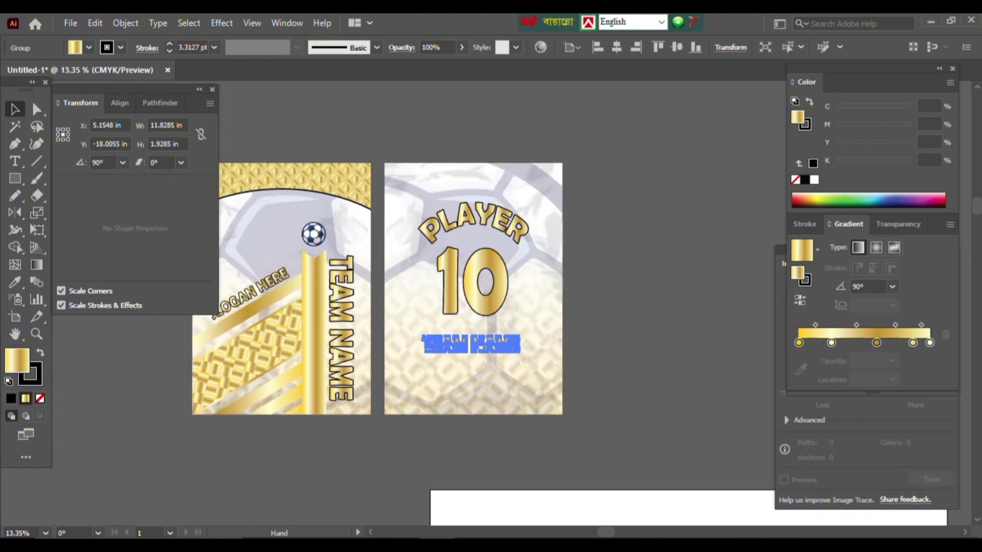
left_click(573, 356)
scroll(573, 355, "up", 3)
scroll(493, 407, "down", 3)
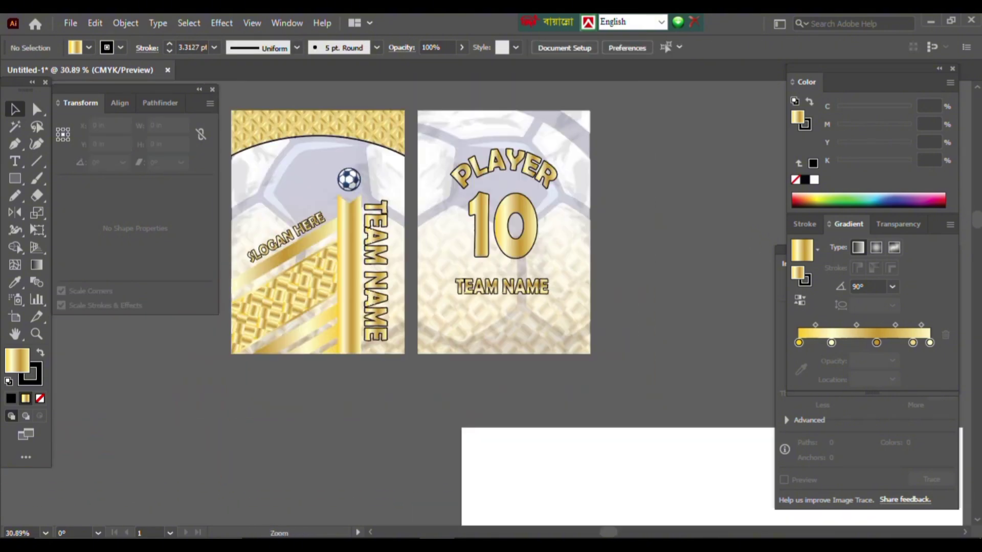
left_click(493, 408)
key("ctrl+shift+a")
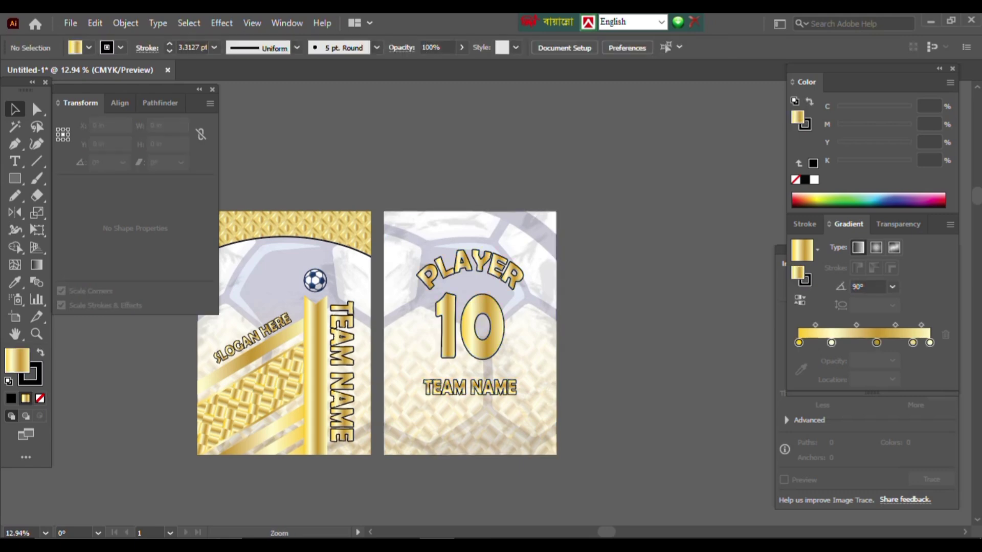
Duplicate the back panel's clipped football background to the empty area over the artboard's upper edge
scroll(527, 321, "down", 2)
left_click_drag(458, 237, 415, 219)
left_click_drag(416, 219, 575, 341)
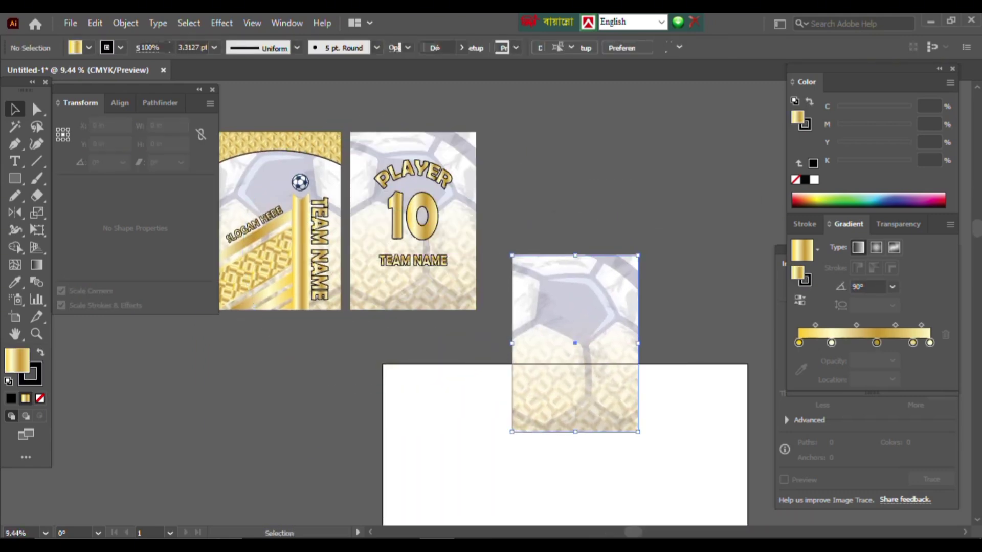
right_click(608, 307)
left_click(635, 184)
left_click(657, 340)
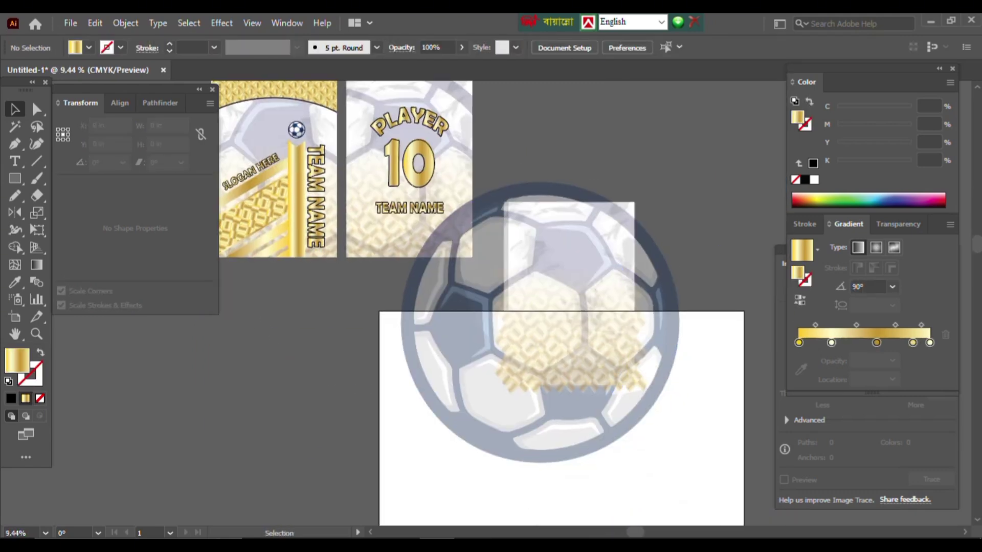
key("Delete")
Draw an 18.5 by 10 in gold rectangle and place it over the middle of the background copy
scroll(665, 429, "up", 2)
key("m")
left_click(614, 347)
type("18.5")
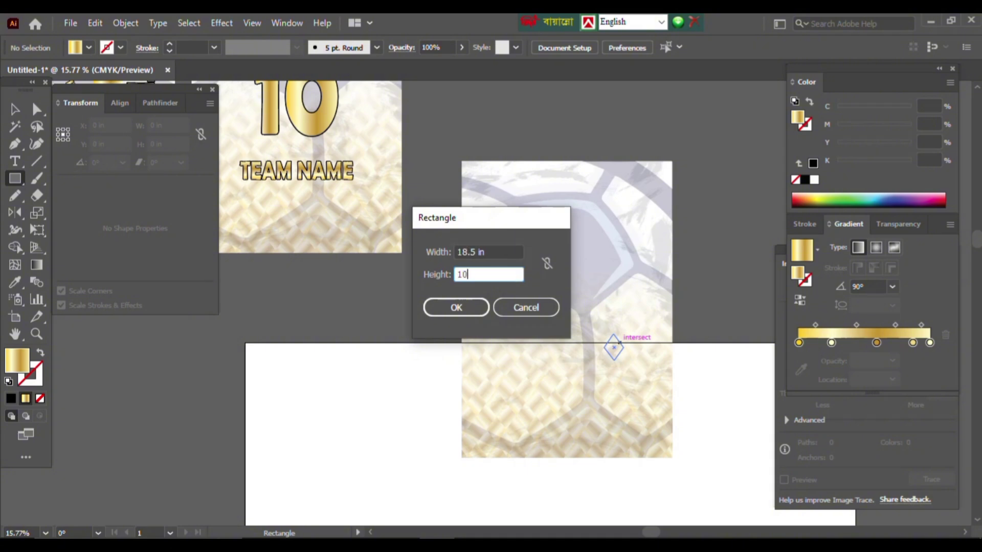
key("Return")
key("v")
left_click_drag(703, 392, 568, 302)
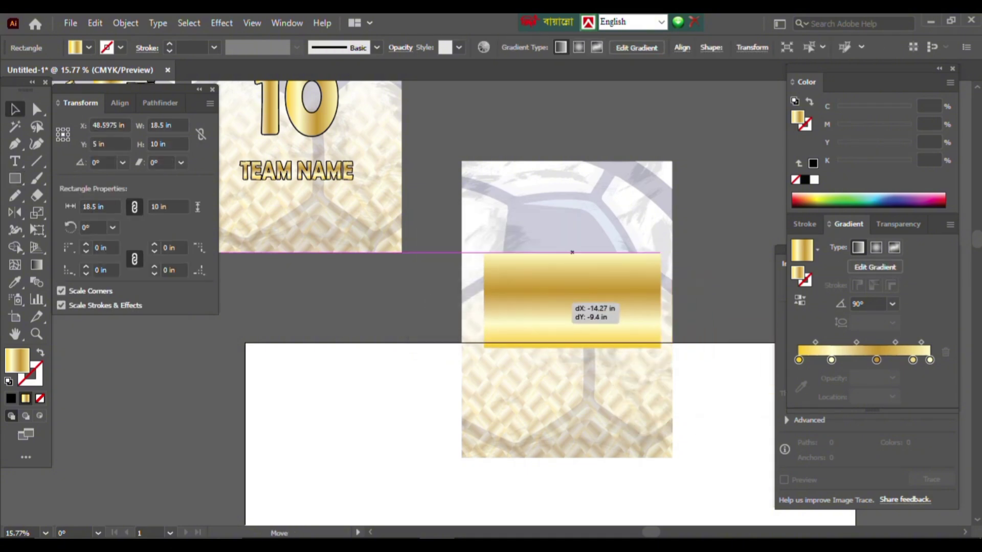
left_click(512, 205, "shift")
key("ctrl+7")
scroll(563, 307, "down", 2)
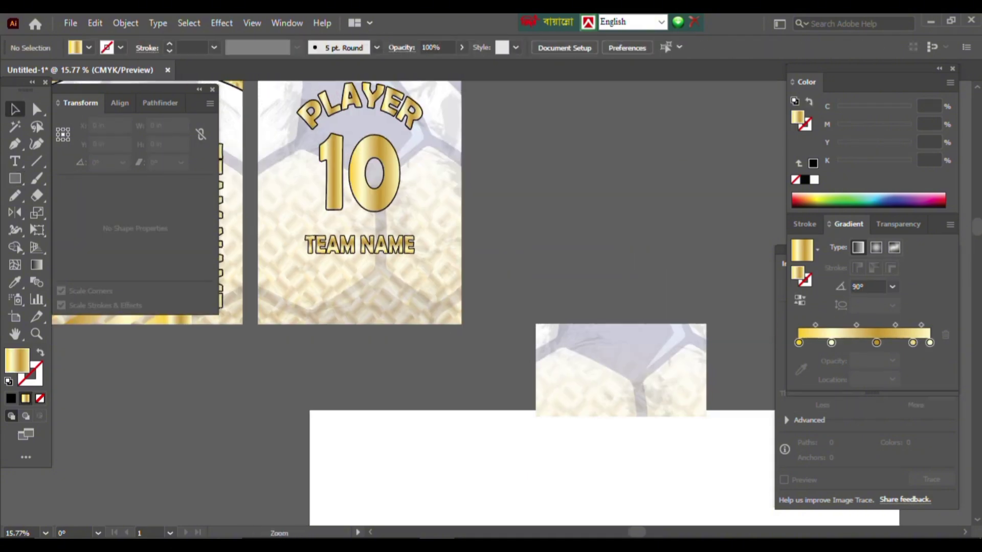
left_click_drag(512, 308, 417, 217)
scroll(563, 307, "up", 2)
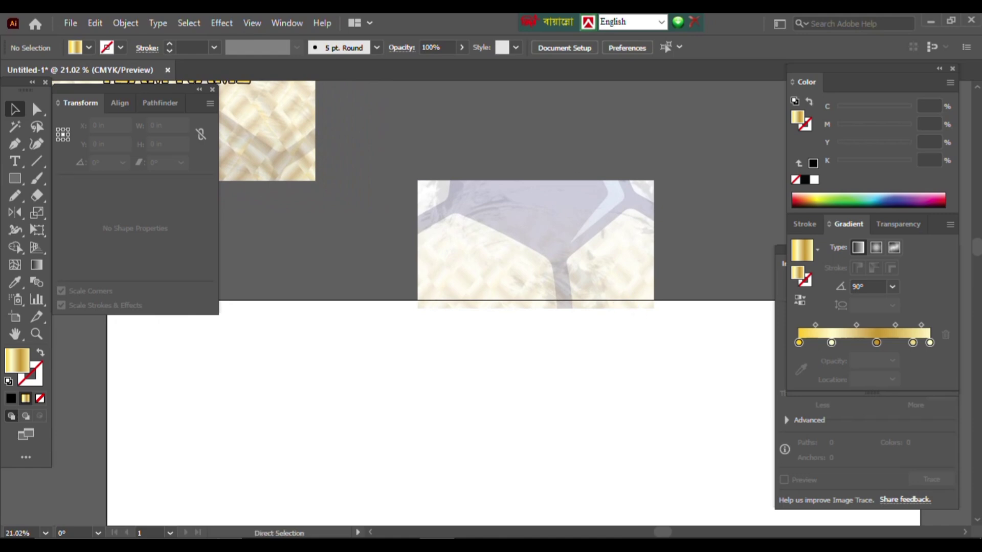
key("ctrl+z")
Create a 2.2 in high copy of the 18.5 in wide gold rectangle and align it to the rectangle's bottom edge
scroll(500, 307, "right", 1)
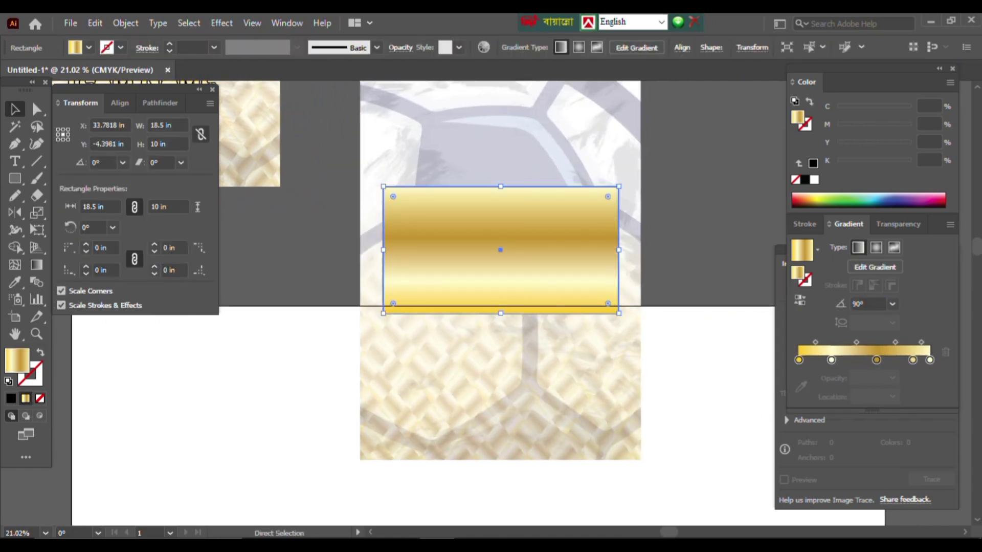
type("2.2")
key("alt+Return")
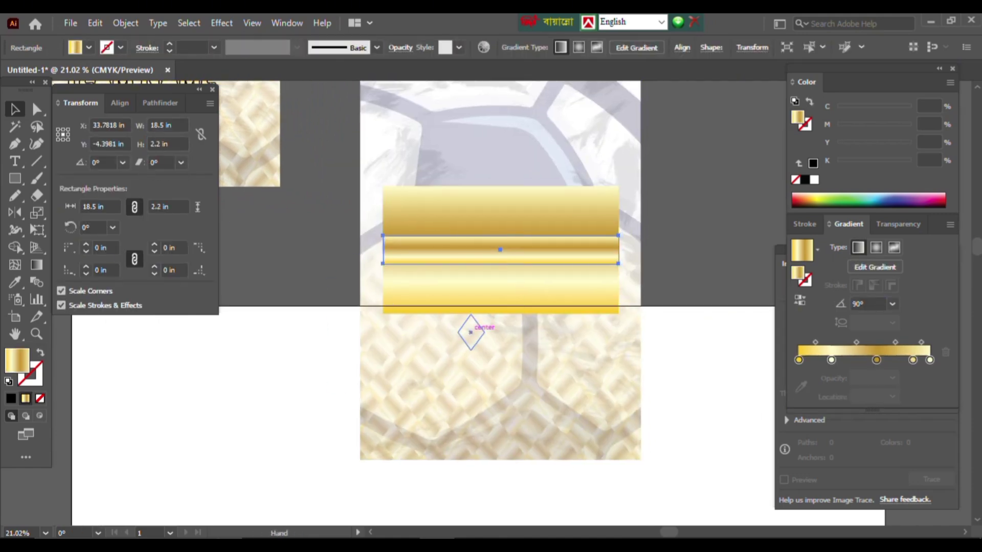
scroll(618, 242, "up", 3)
left_click(611, 227)
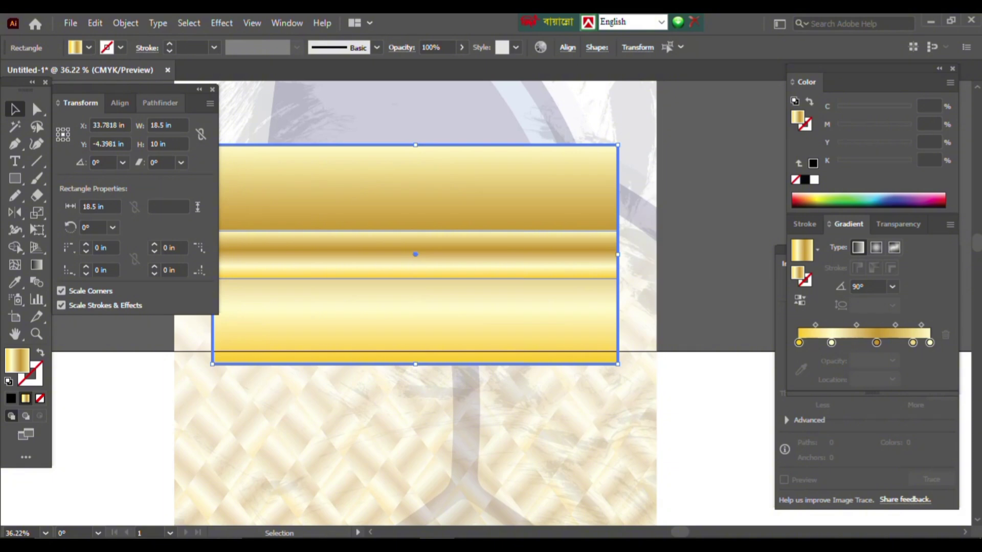
left_click(120, 102)
left_click(211, 142)
scroll(451, 219, "down", 2)
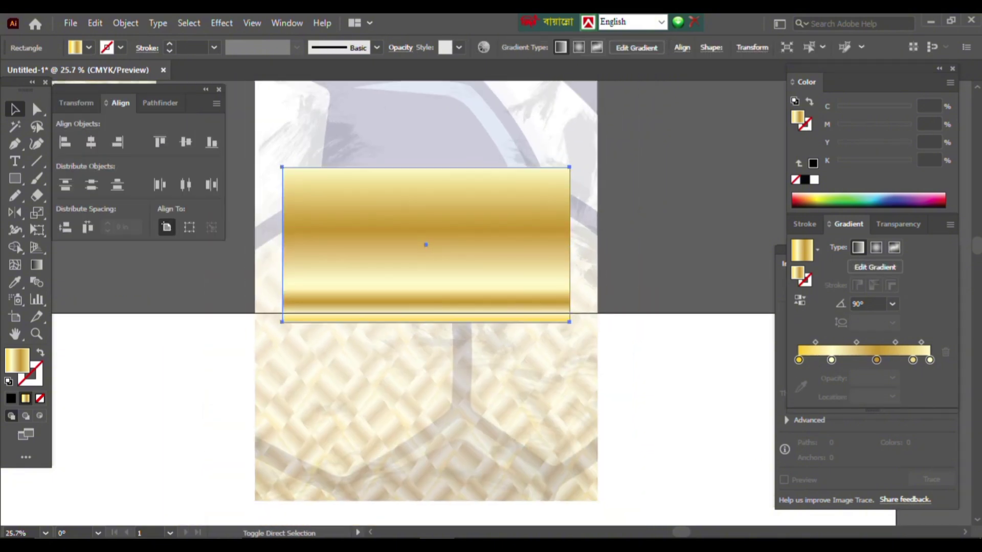
Clip the background copy to the 18.5 by 10 in rectangle, keeping the gold strip along its bottom edge
left_click(455, 356, "shift")
key("ctrl+7")
key("ctrl+shift+a")
left_click_drag(456, 357, 487, 364)
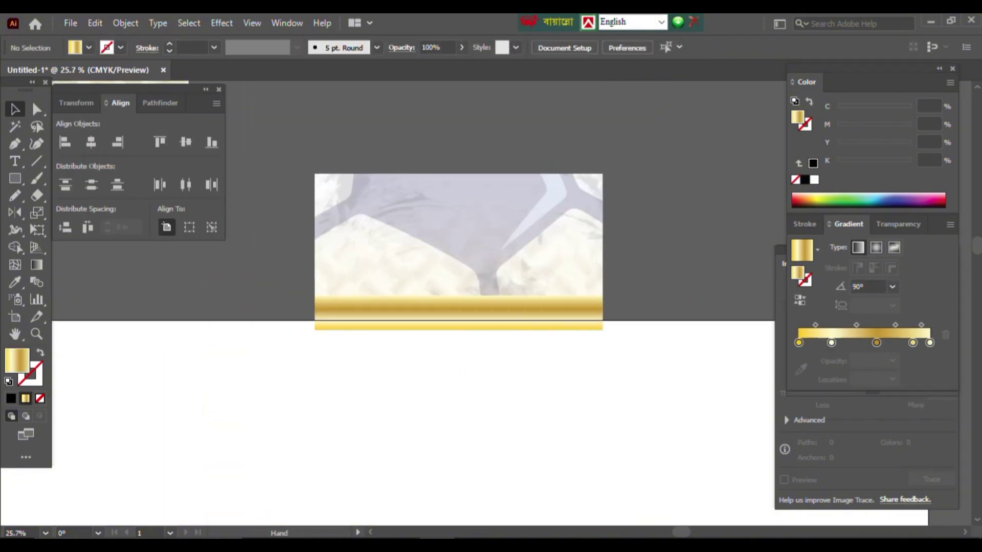
Move the clipped sleeve panel directly below the back panel, centered under it
scroll(614, 317, "down", 2)
left_click_drag(640, 328, 344, 329)
scroll(358, 332, "down", 3)
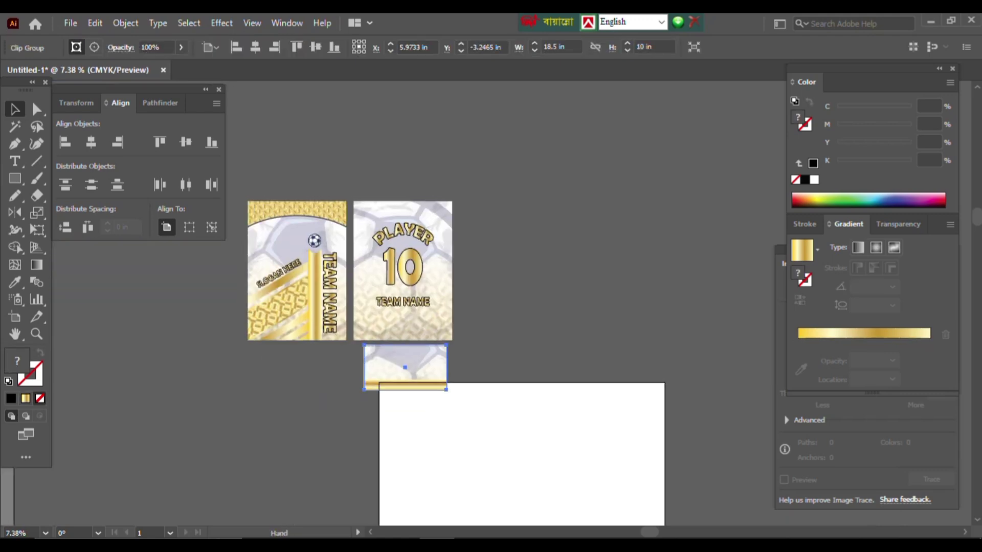
left_click_drag(405, 367, 478, 346)
scroll(455, 328, "up", 2)
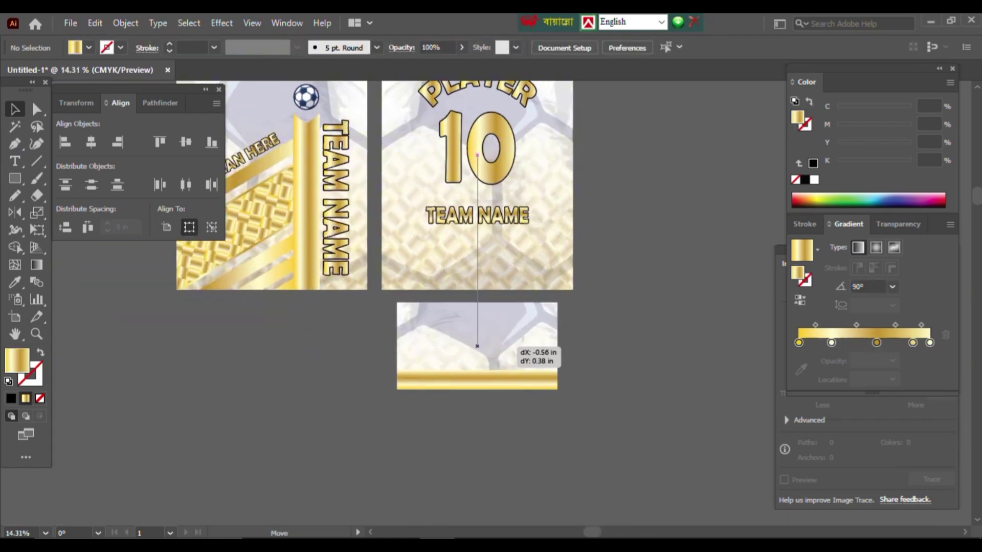
Cover the sleeve's gold strip with a solid black one without stroke, using the black sampled from TEAM NAME's outline
left_click(513, 381)
scroll(514, 381, "up", 3)
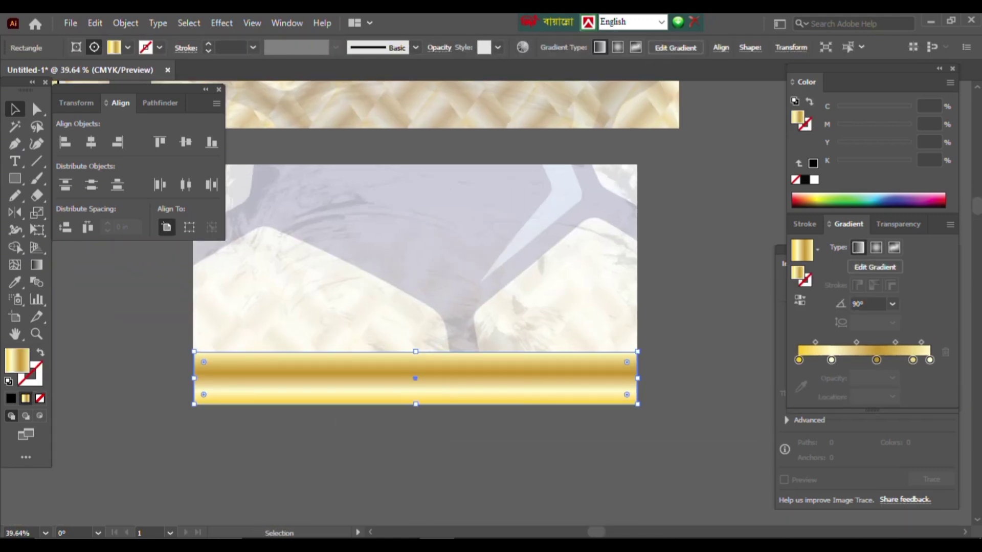
left_click_drag(456, 230, 571, 469)
key("i")
left_click(517, 150)
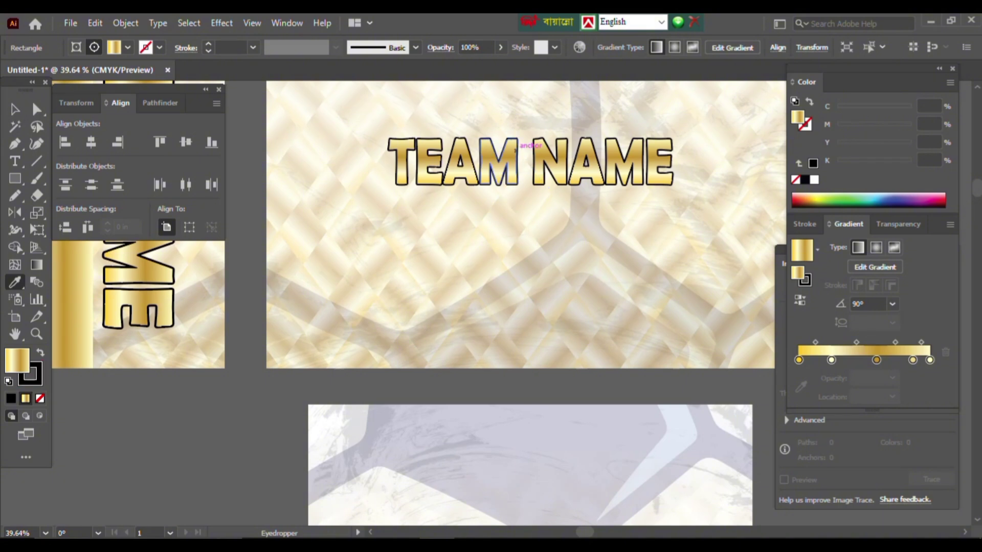
key("shift+x")
scroll(526, 461, "down", 5)
scroll(526, 465, "up", 2)
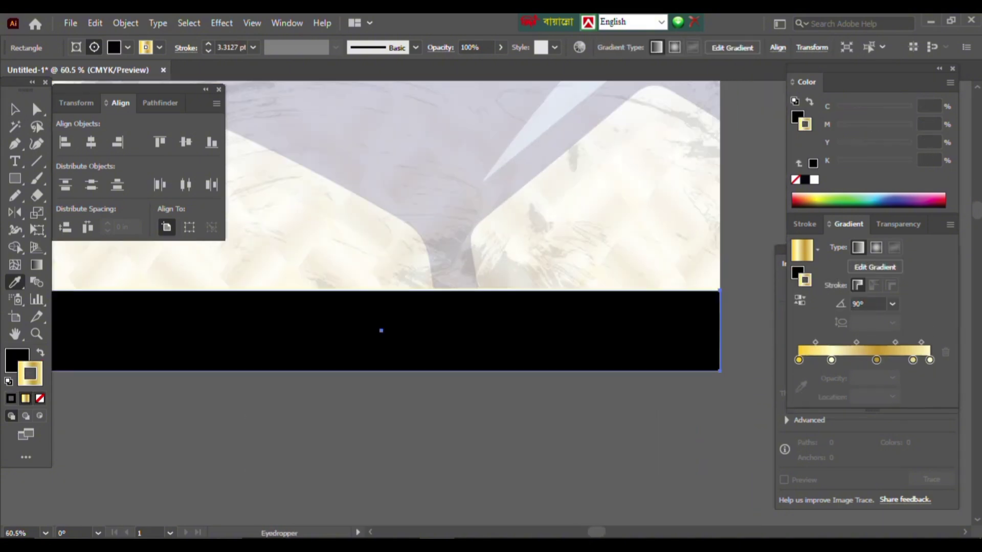
key("slash")
Lower the black strip's top edge to expose a narrow gold band, and reverse the gold strip's gradient
mouse_move(382, 290)
left_mouse_down()
mouse_move(382, 333)
mouse_move(382, 310)
left_mouse_up()
key("ctrl+shift+a")
scroll(437, 295, "up", 5)
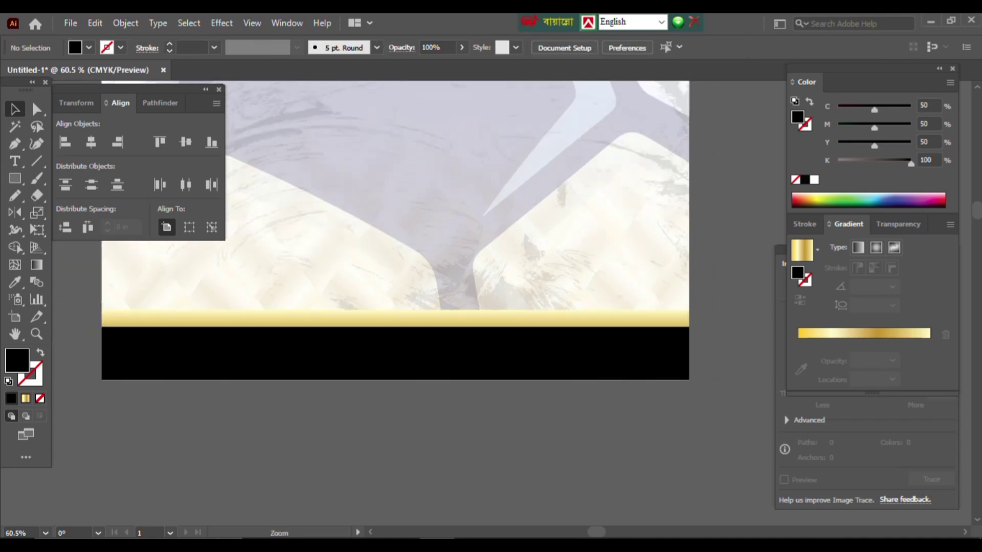
left_click(436, 299)
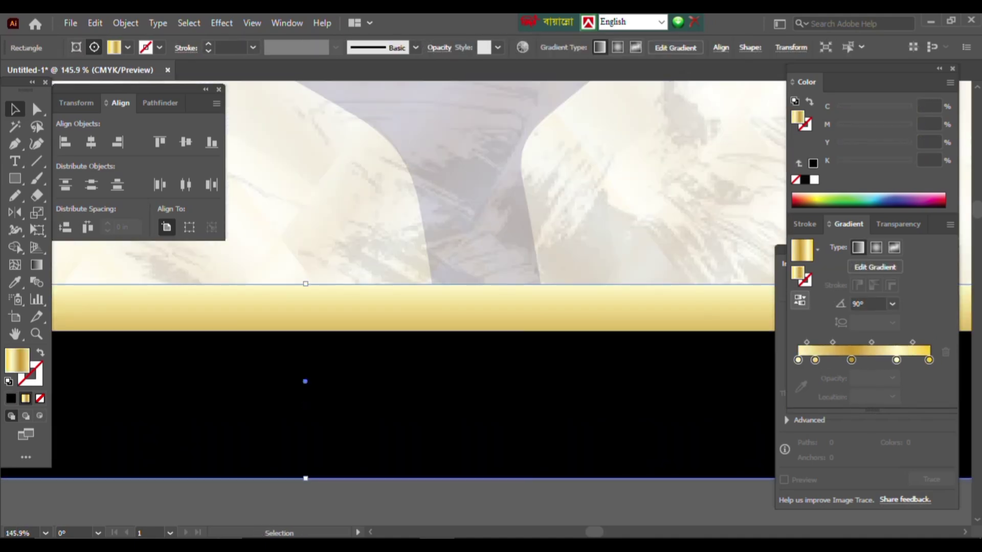
scroll(577, 394, "down", 12)
key("ctrl+shift+a")
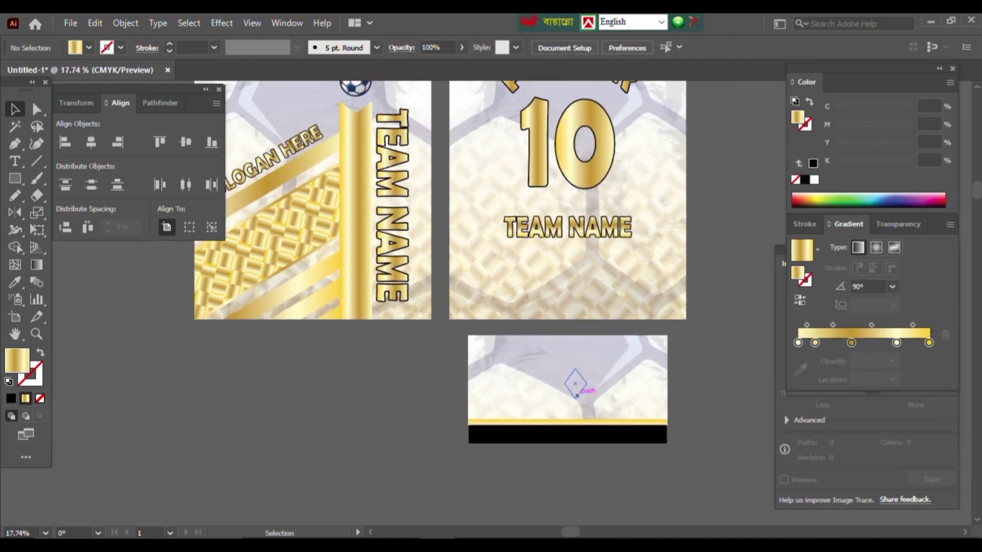
Duplicate the finished sleeve panel horizontally so the copy sits below the front panel
left_click_drag(577, 394, 321, 394)
scroll(484, 202, "down", 3)
scroll(494, 197, "up", 3)
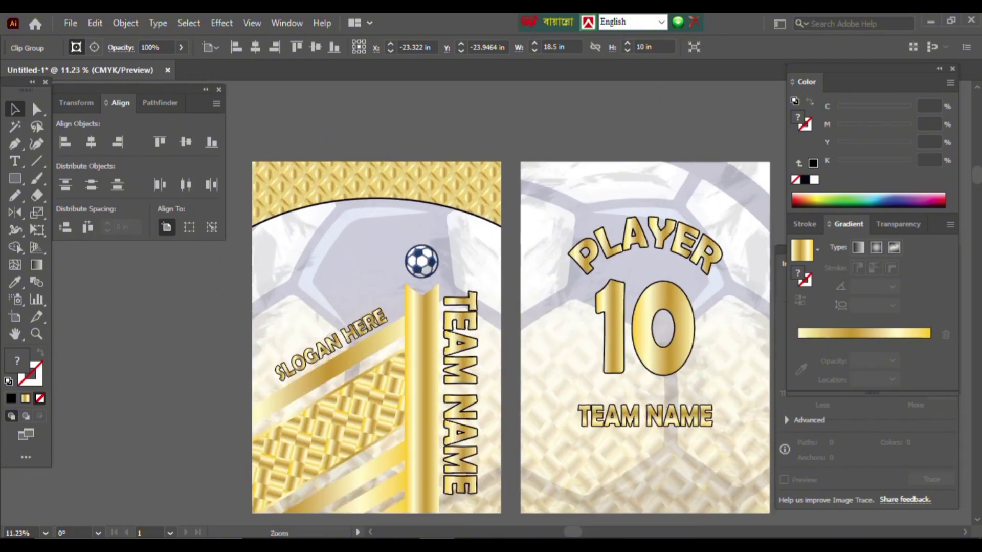
Add a thin horizontal gold-gradient strip above the front panel, nearly as wide as the panel
scroll(436, 248, "up", 2)
left_click_drag(258, 181, 504, 207)
scroll(516, 356, "down", 2)
scroll(516, 356, "up", 1)
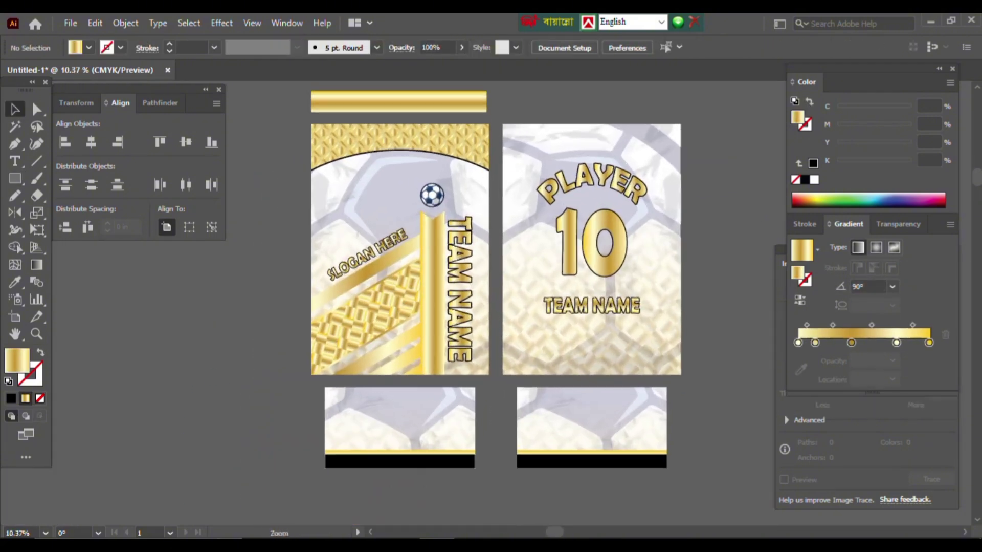
Hide the workspace panels and review the complete jersey layout
left_click_drag(516, 355, 509, 341)
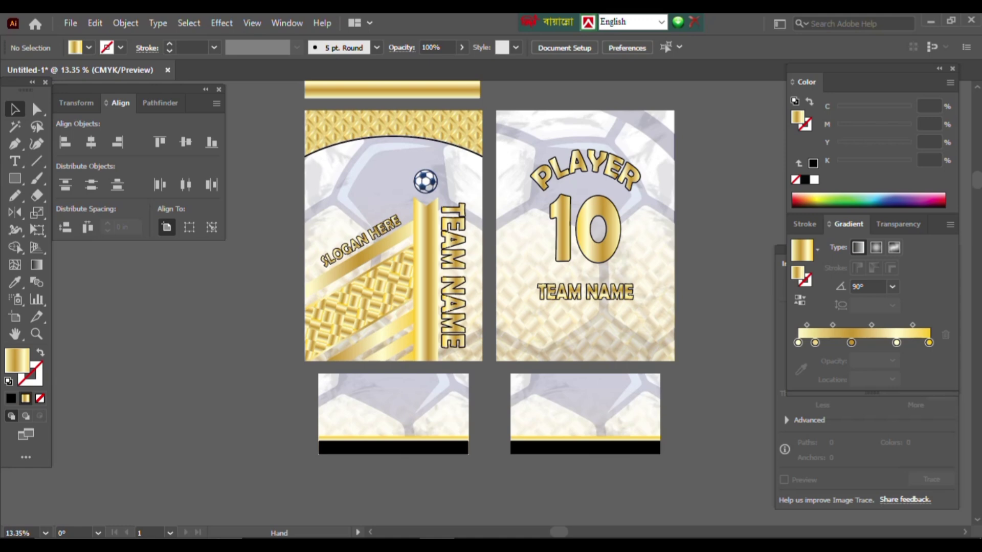
scroll(496, 275, "up", 1)
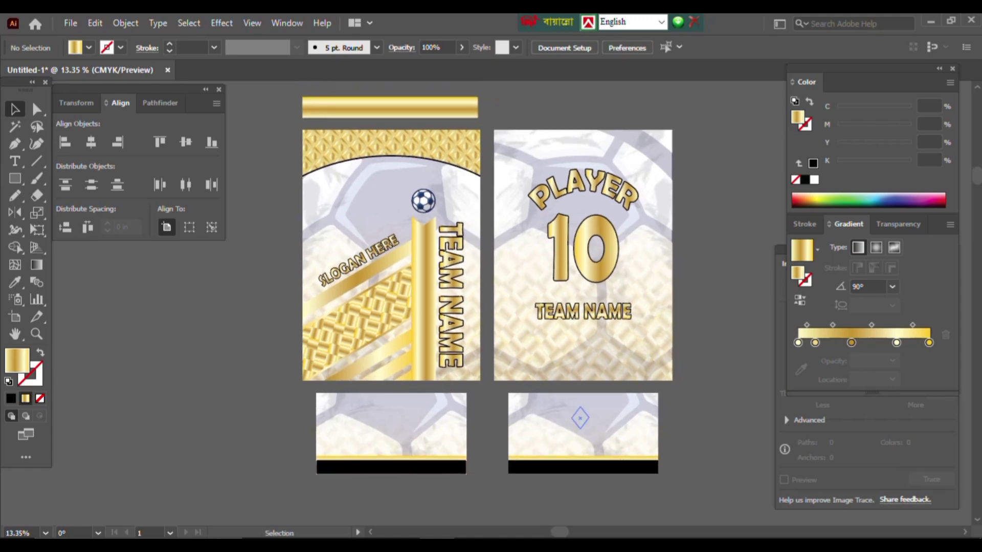
key("Tab")
scroll(461, 272, "up", 2)
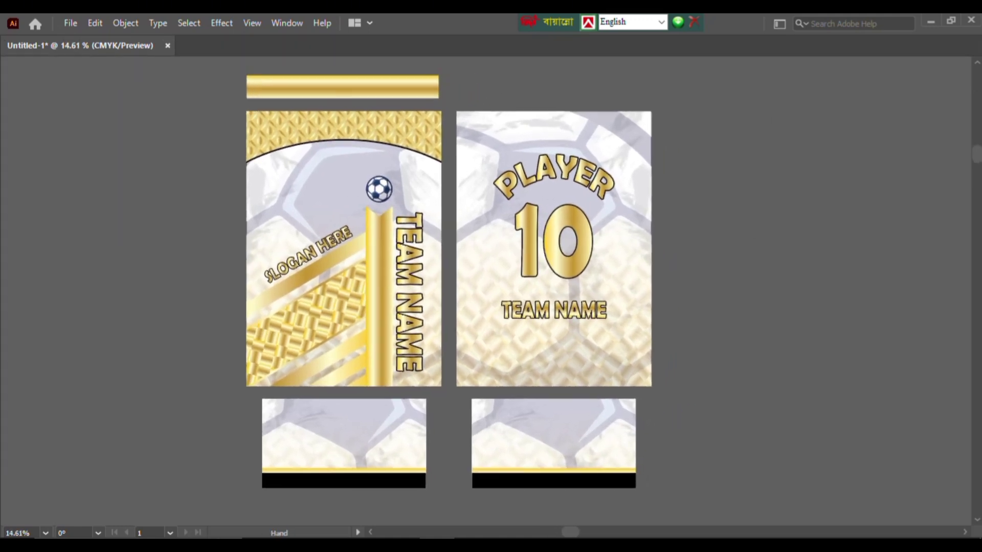